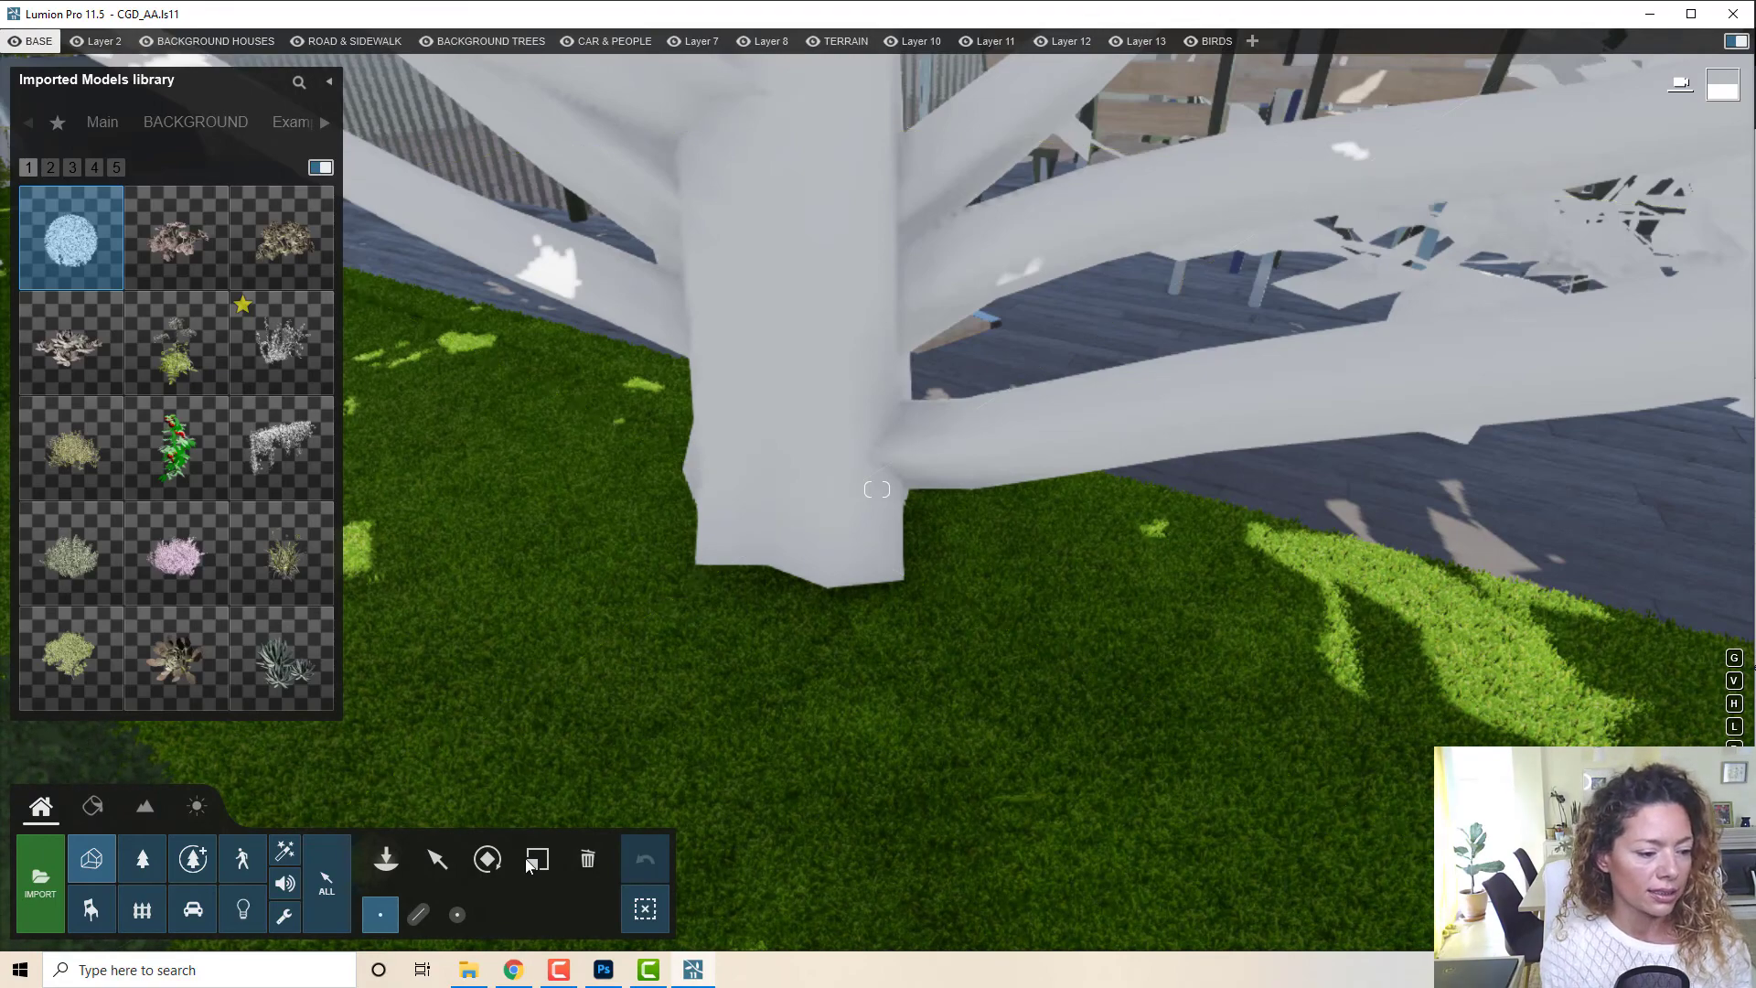
Step: Scale the oversized imported Buxus sempervirens shrub on the lawn down to a size of about 0.05x
click(537, 858)
click(772, 513)
drag(799, 519, 826, 610)
right_drag(826, 611, 563, 687)
key(w)
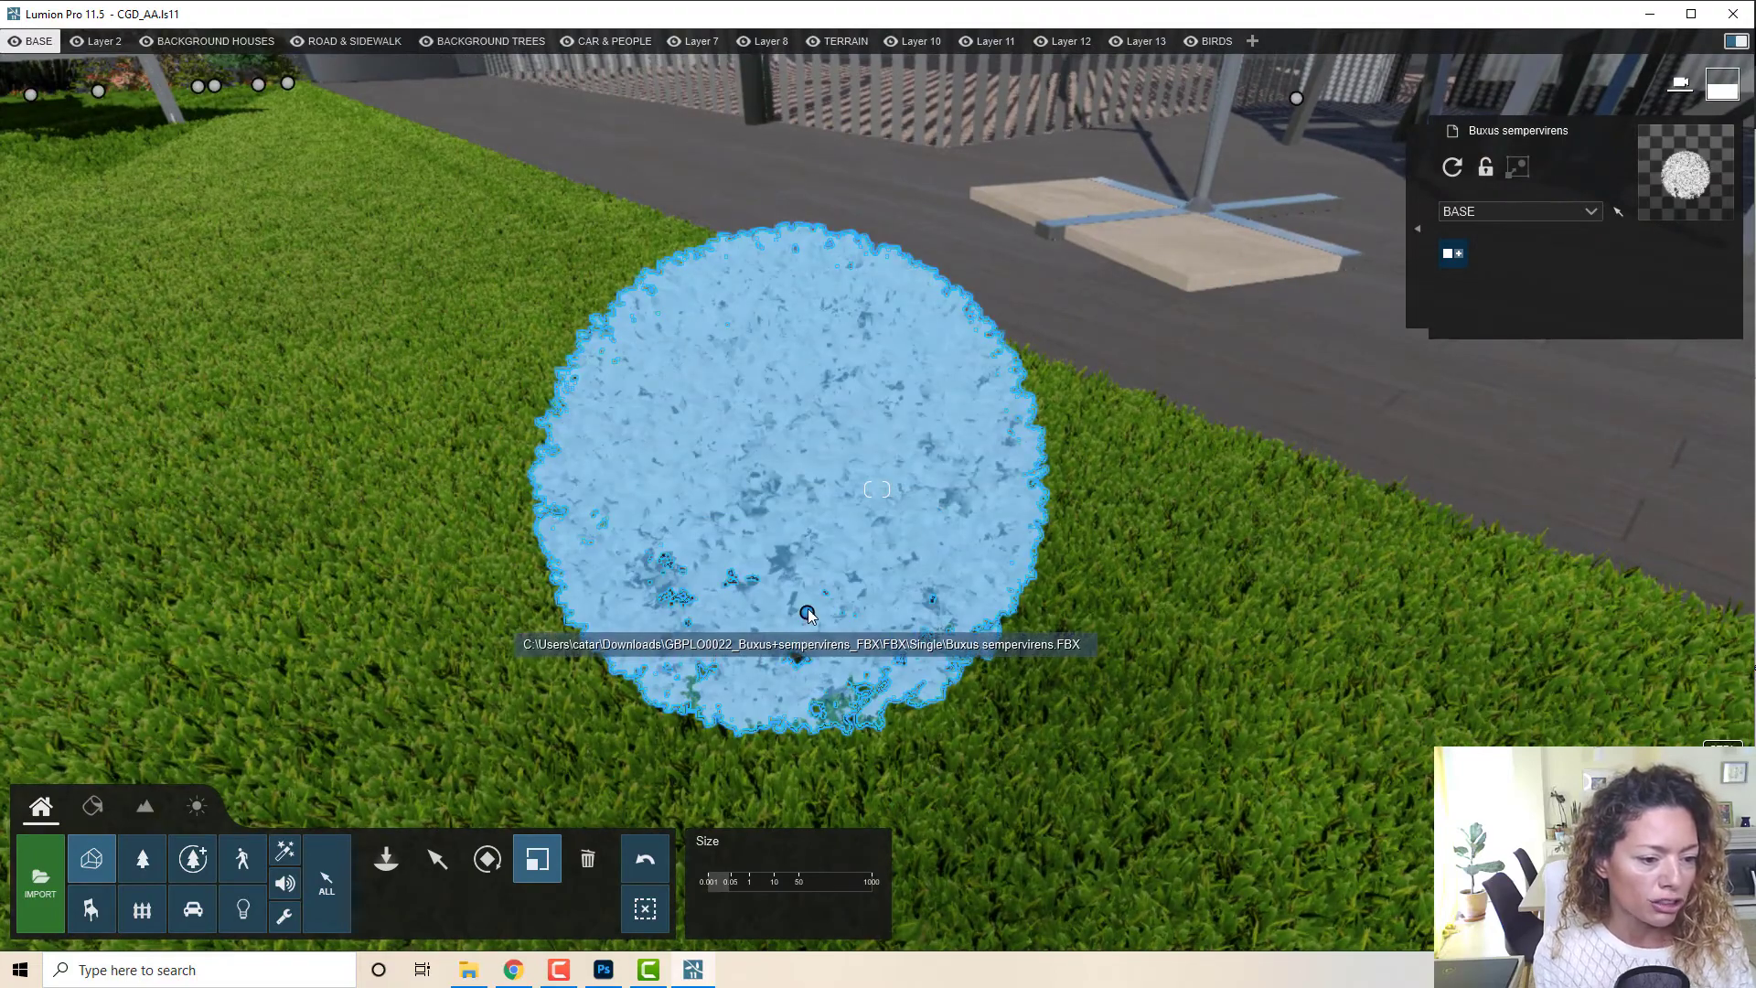
drag(805, 612, 805, 607)
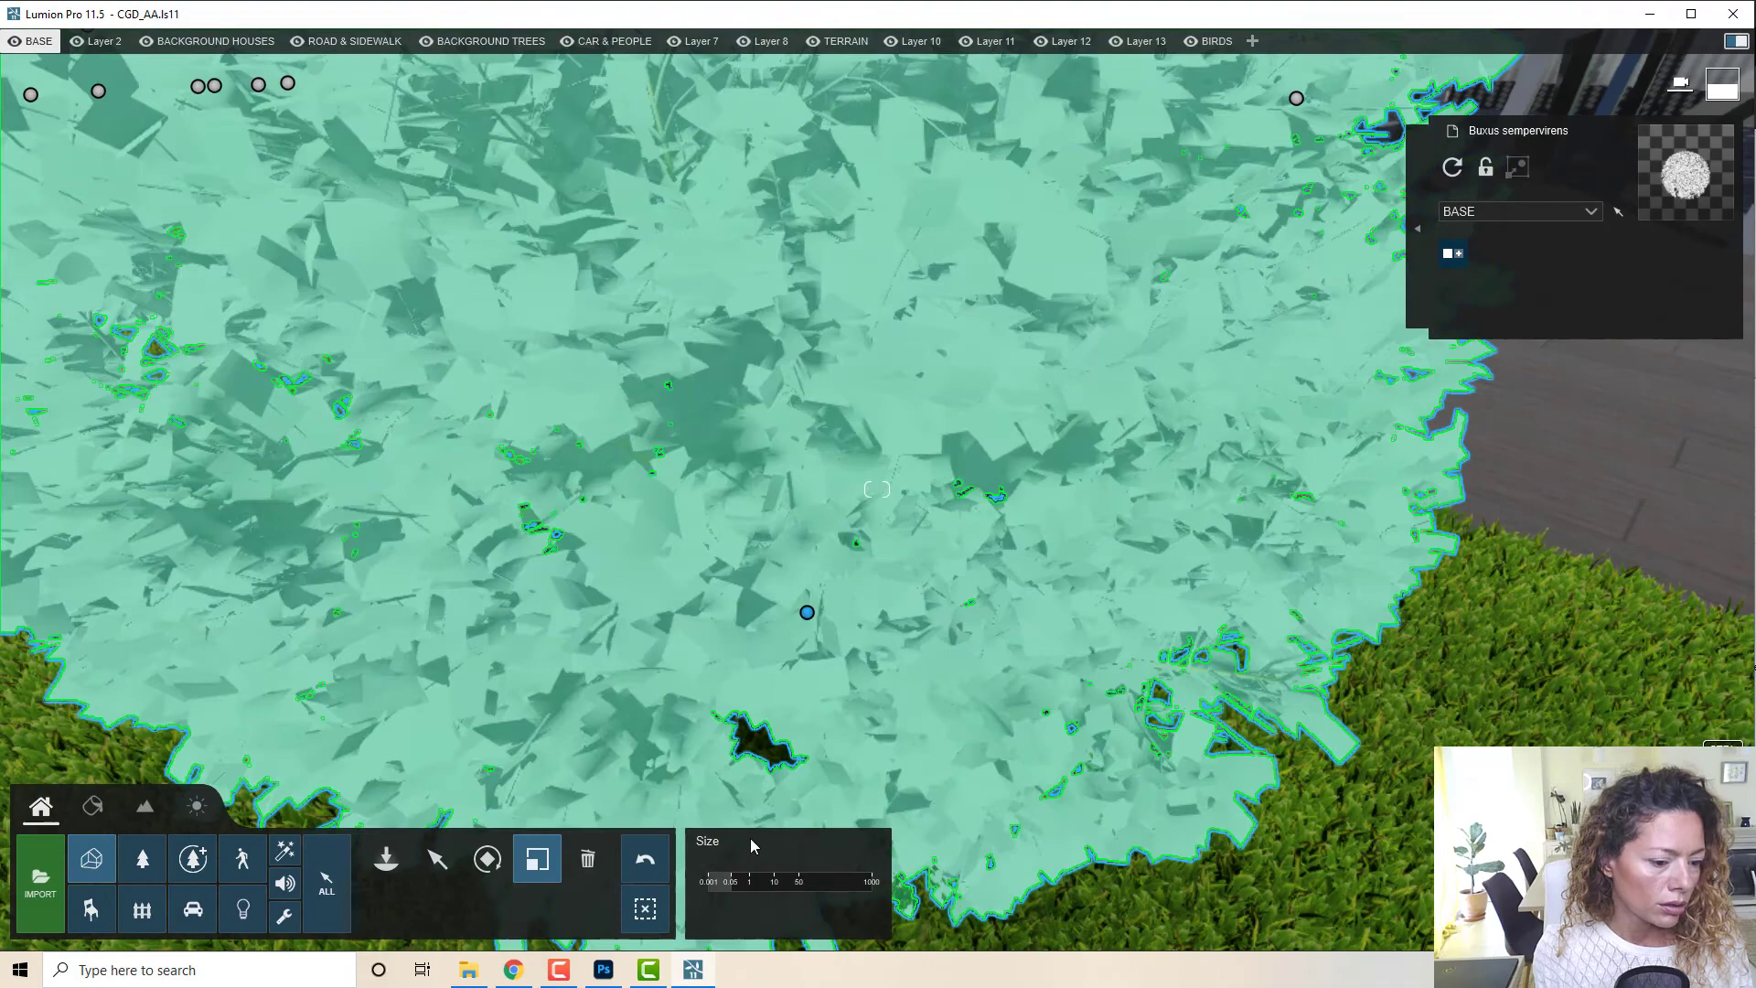
click(739, 882)
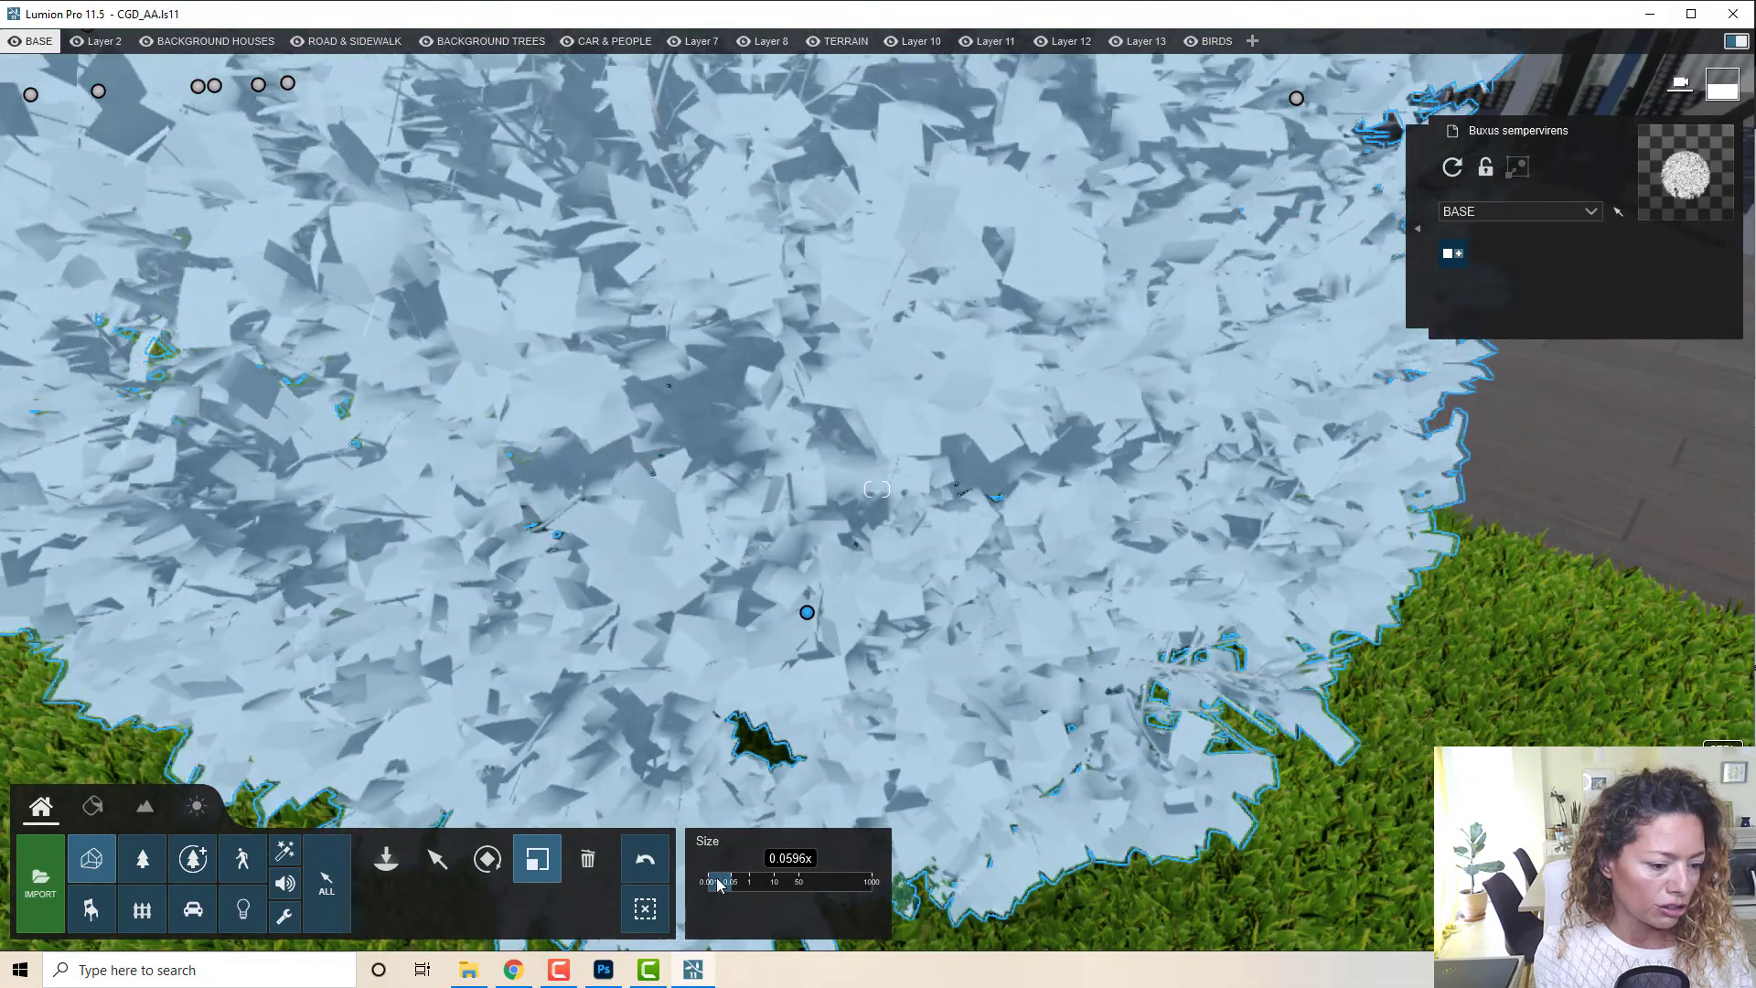
drag(729, 886, 416, 888)
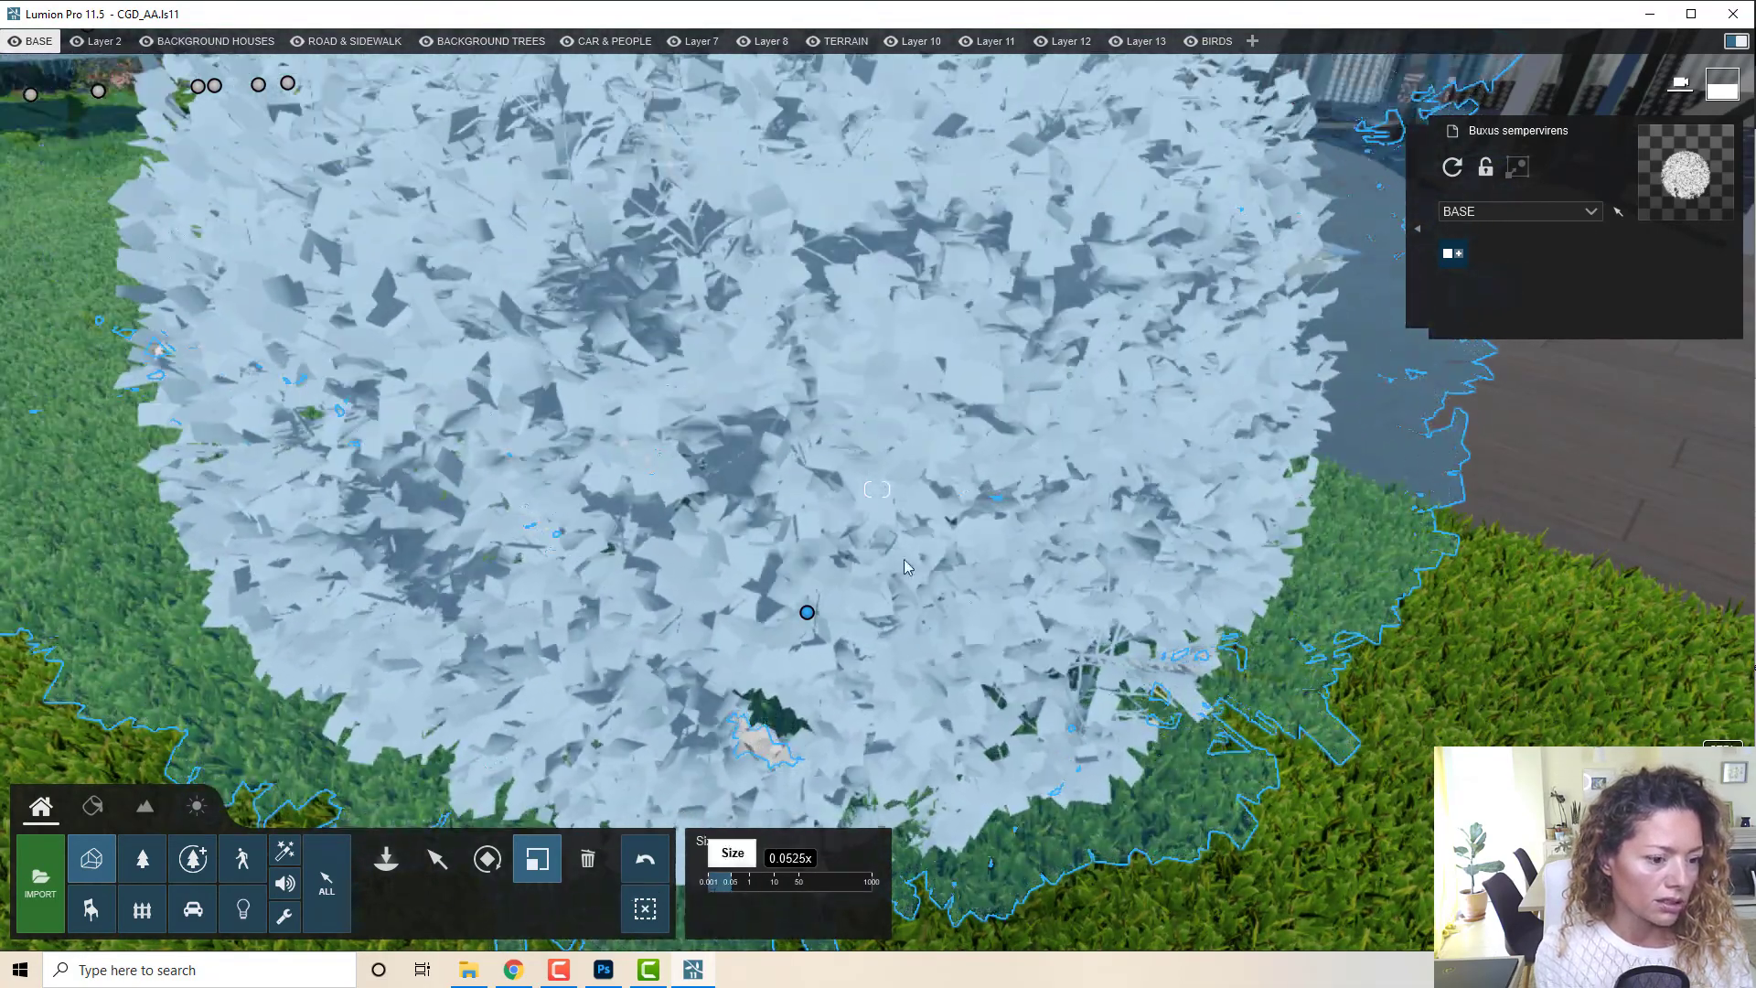
Step: Open the Leaves_3 material of the Buxus sempervirens shrub for editing in the Material Editor
scroll(778, 453, down, 3)
right_drag(778, 453, 732, 393)
scroll(779, 453, up, 6)
scroll(877, 489, down, 5)
scroll(877, 489, up, 6)
right_drag(877, 490, 924, 530)
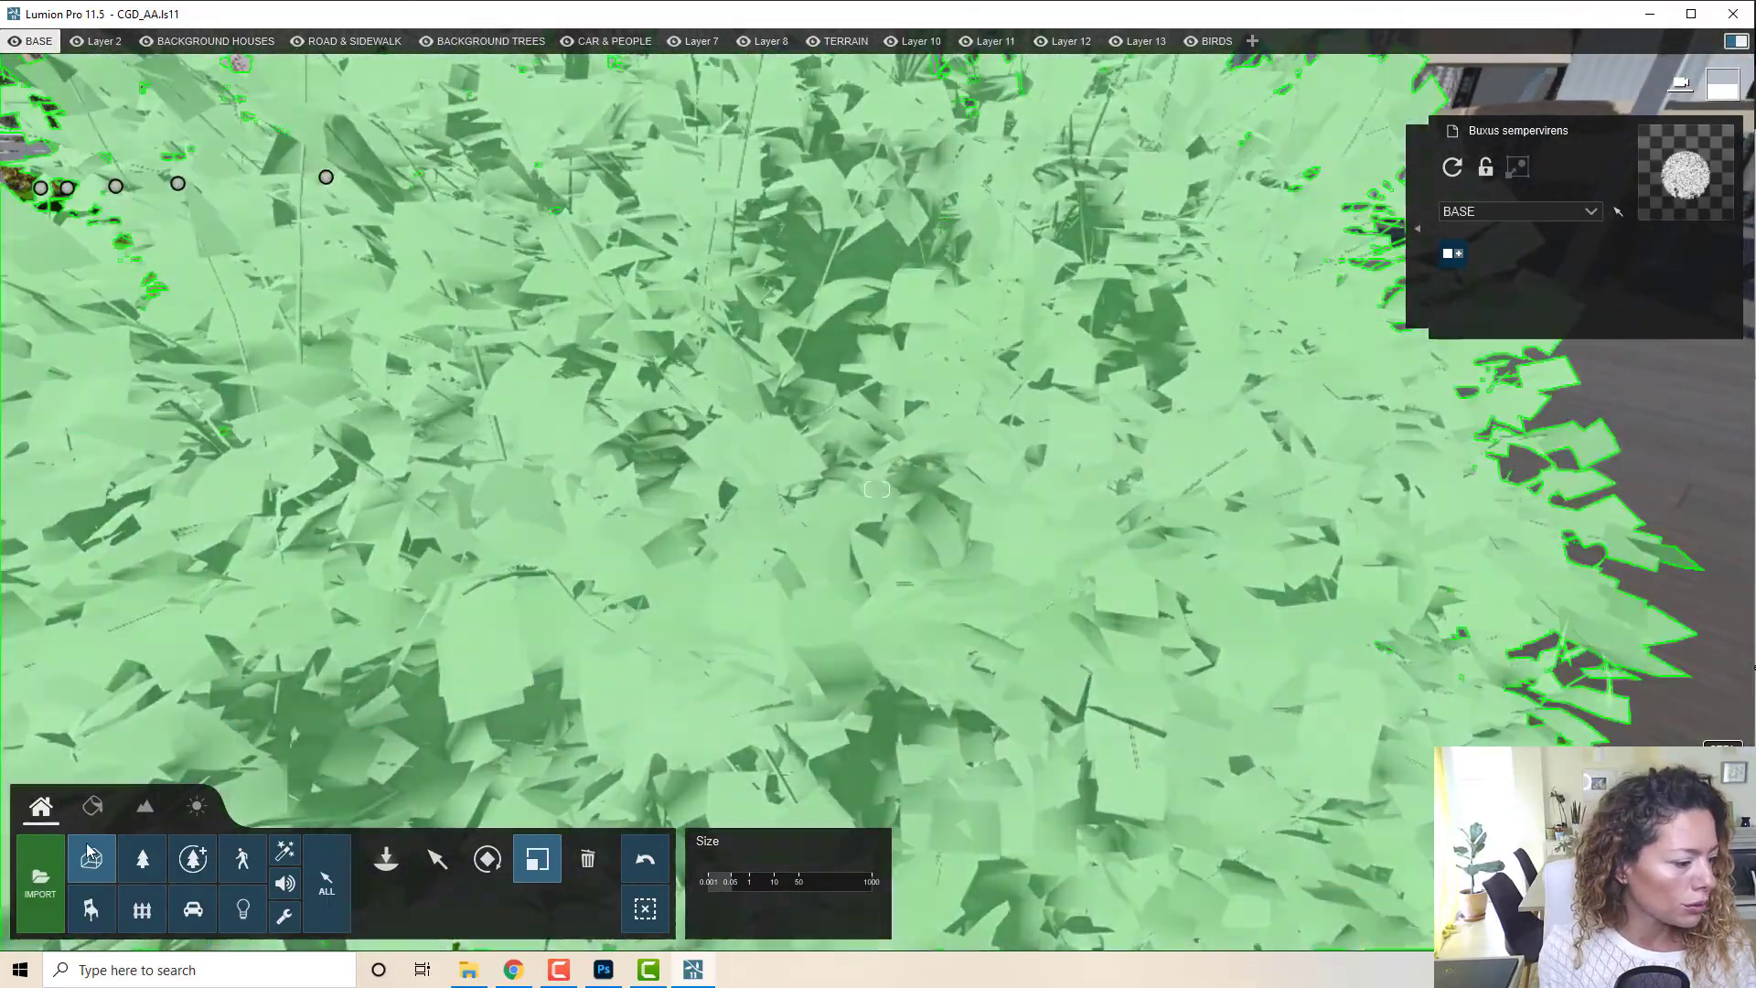
click(92, 805)
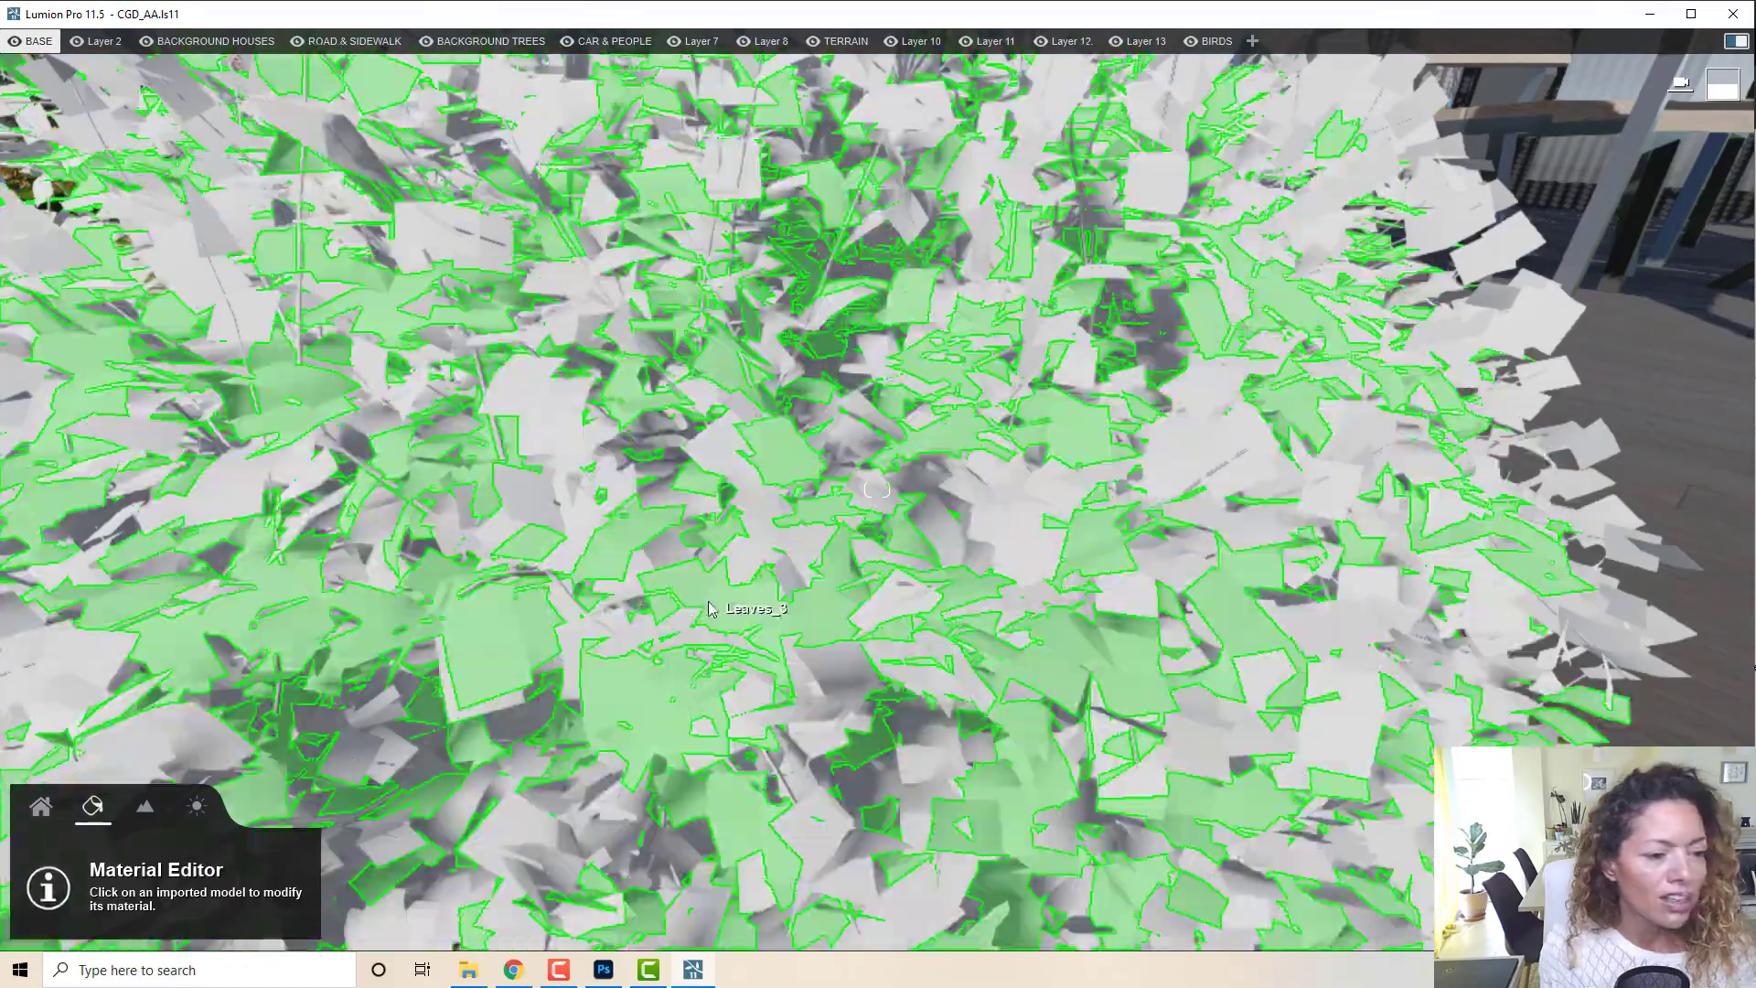
scroll(585, 595, down, 1)
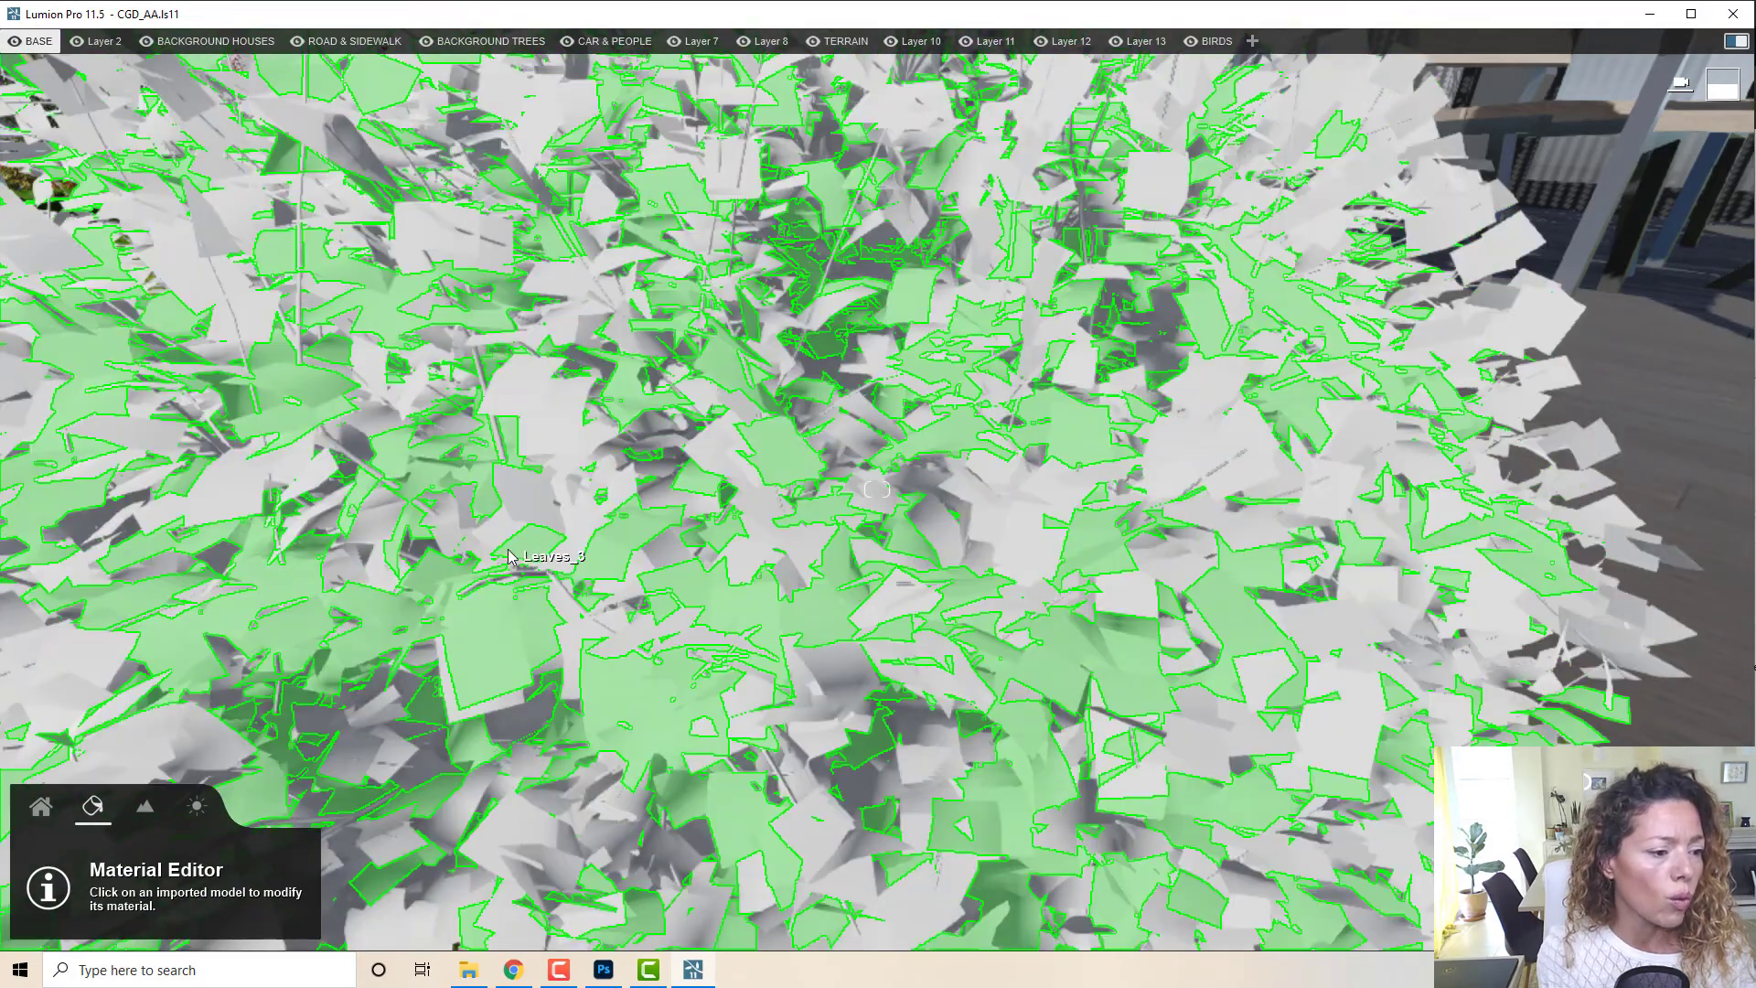
click(596, 567)
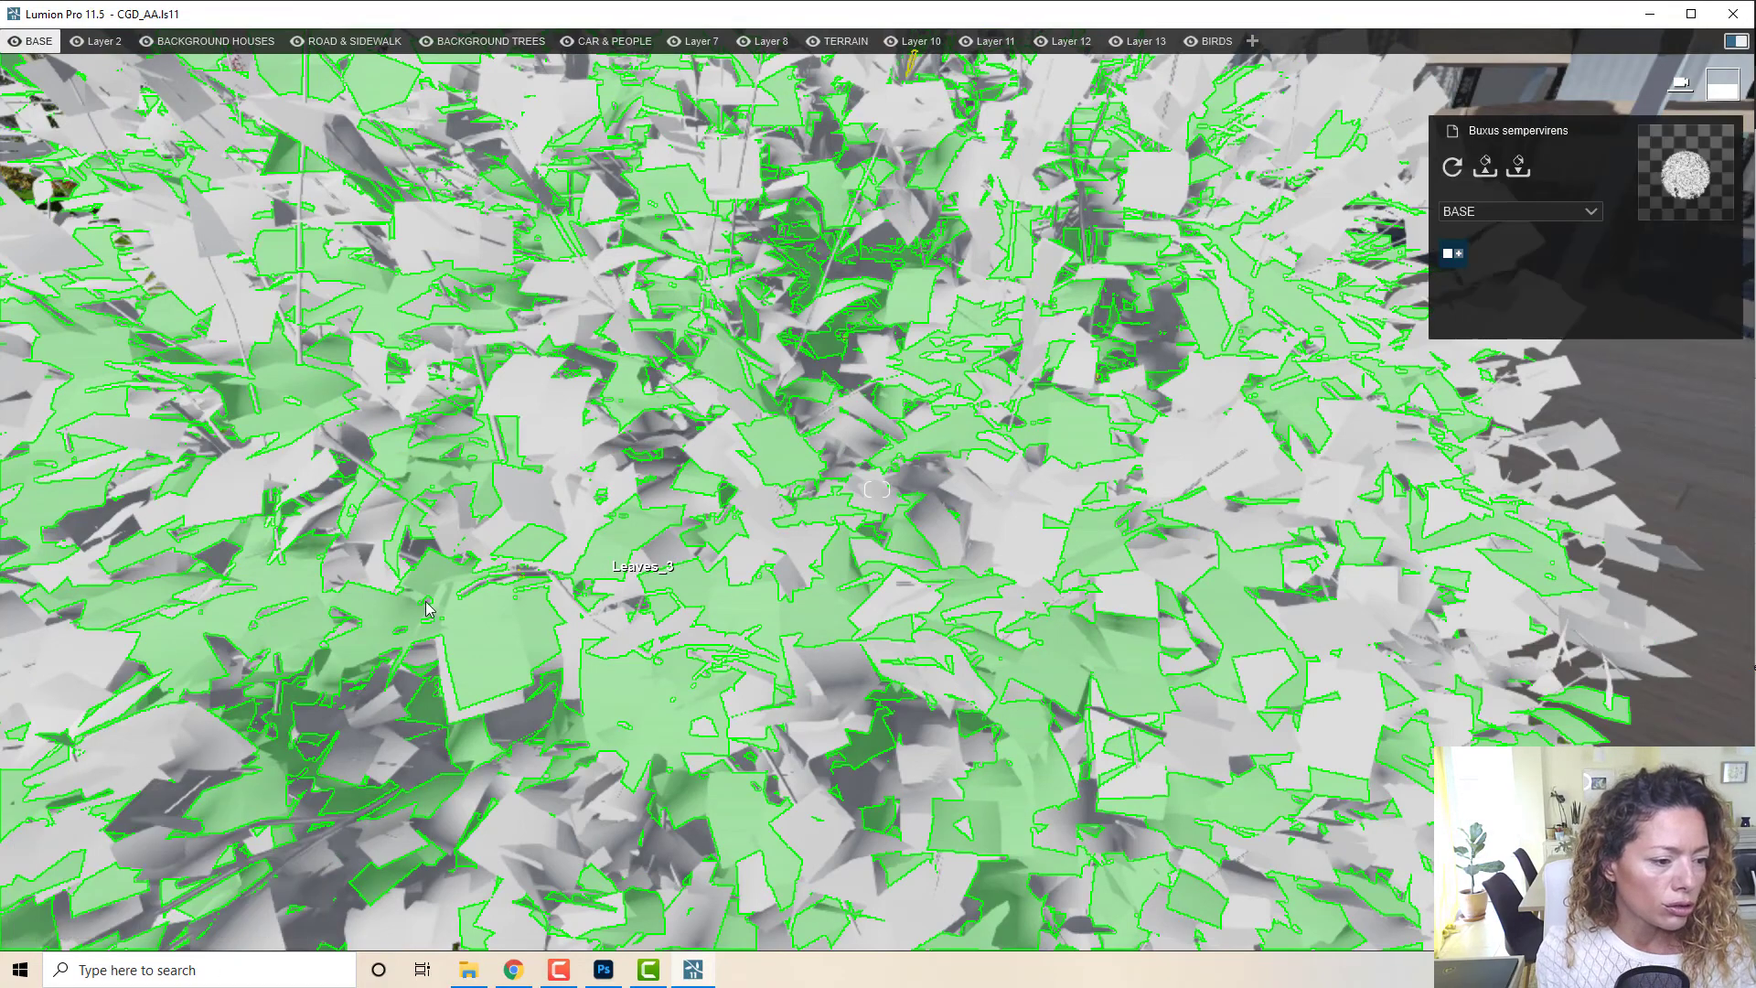
click(498, 599)
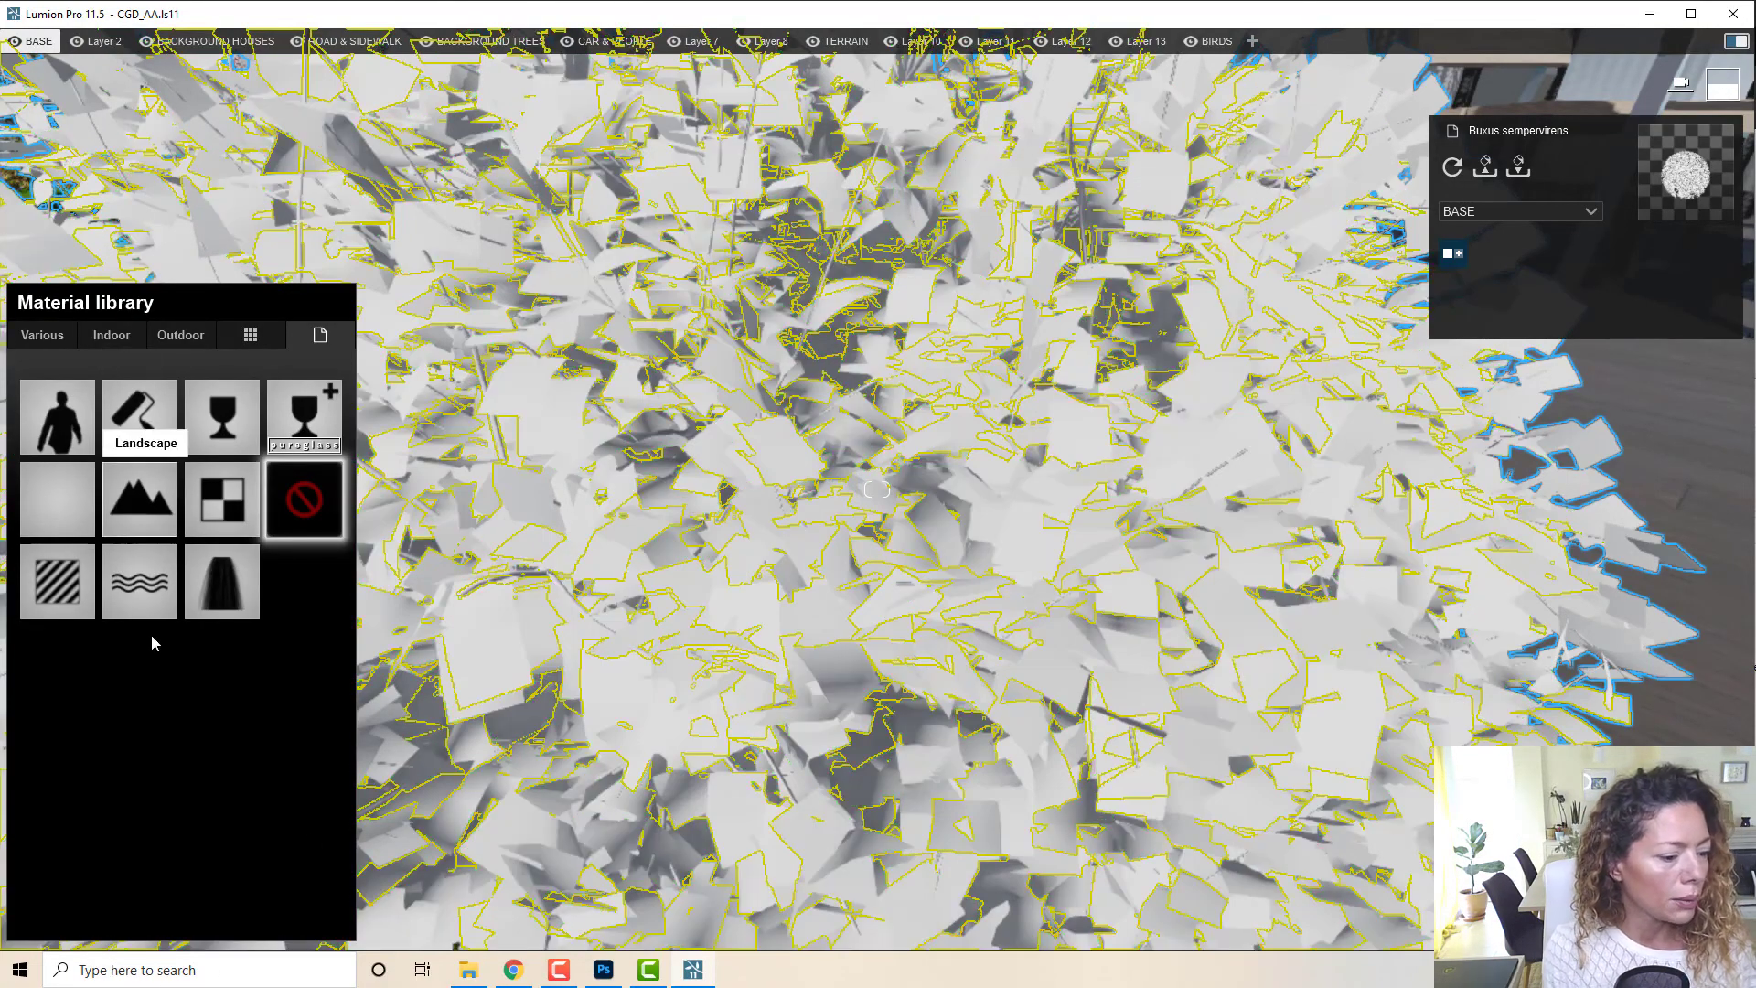
Step: Examine the leaf texture images in the Buxus sempervirens maps folder in File Explorer
click(467, 973)
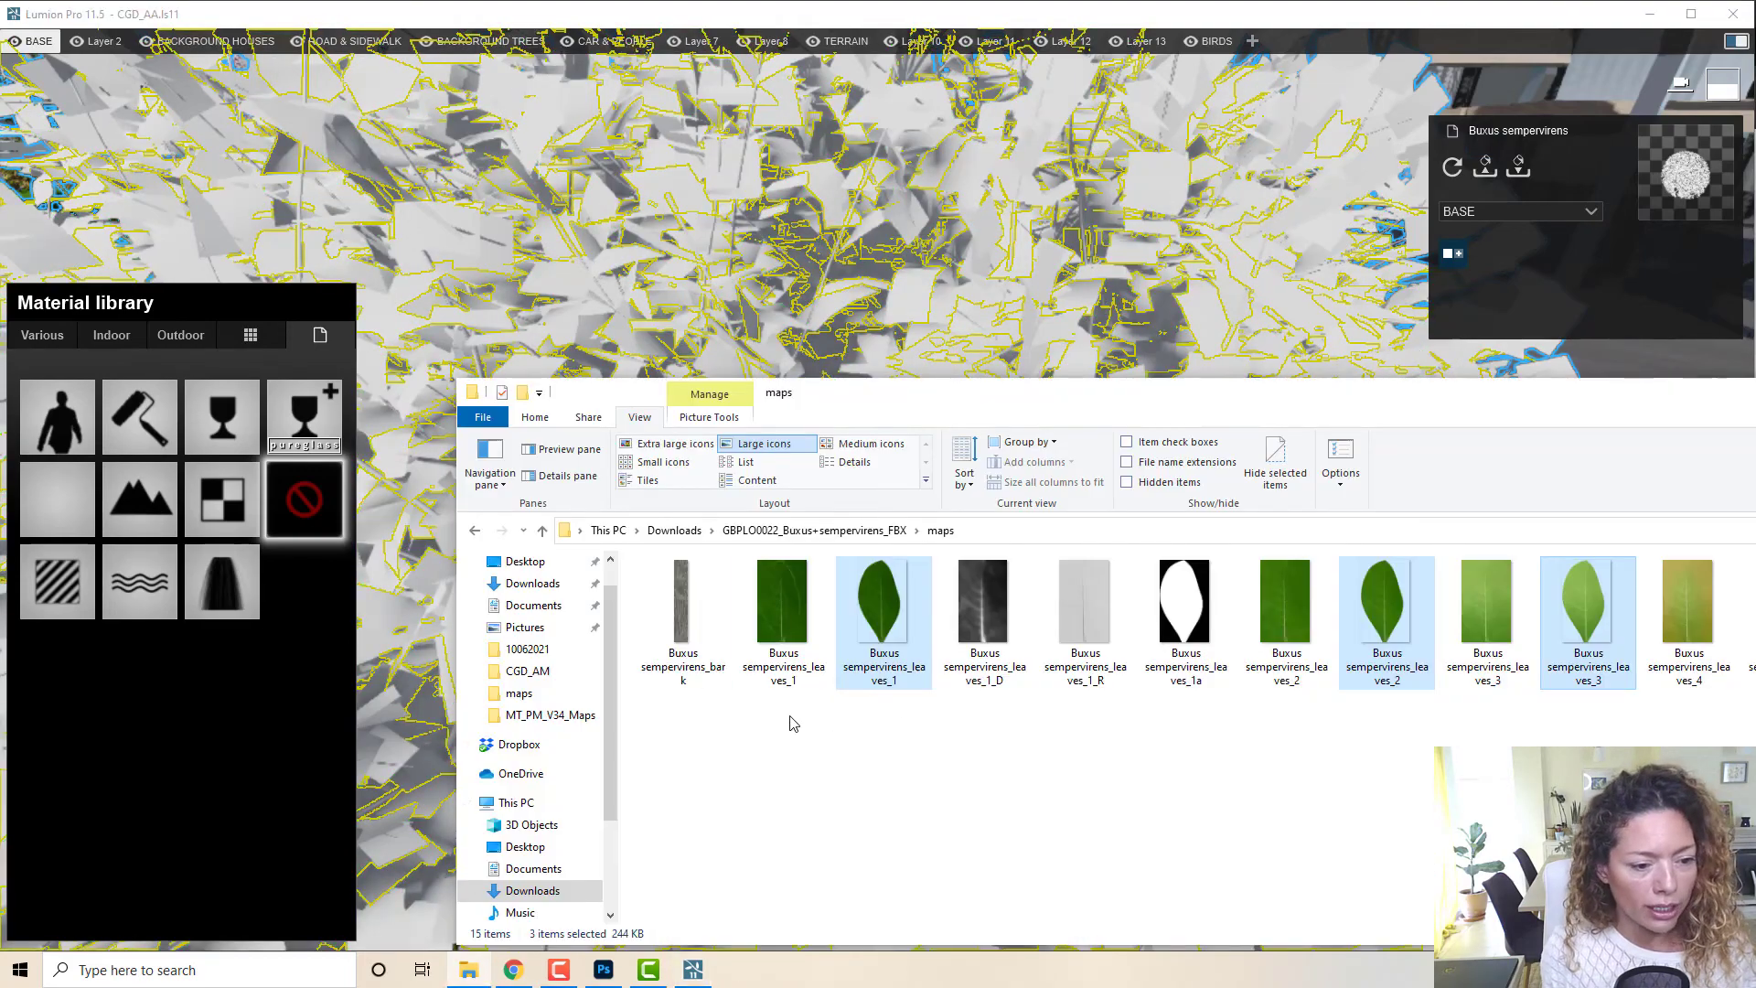
click(842, 777)
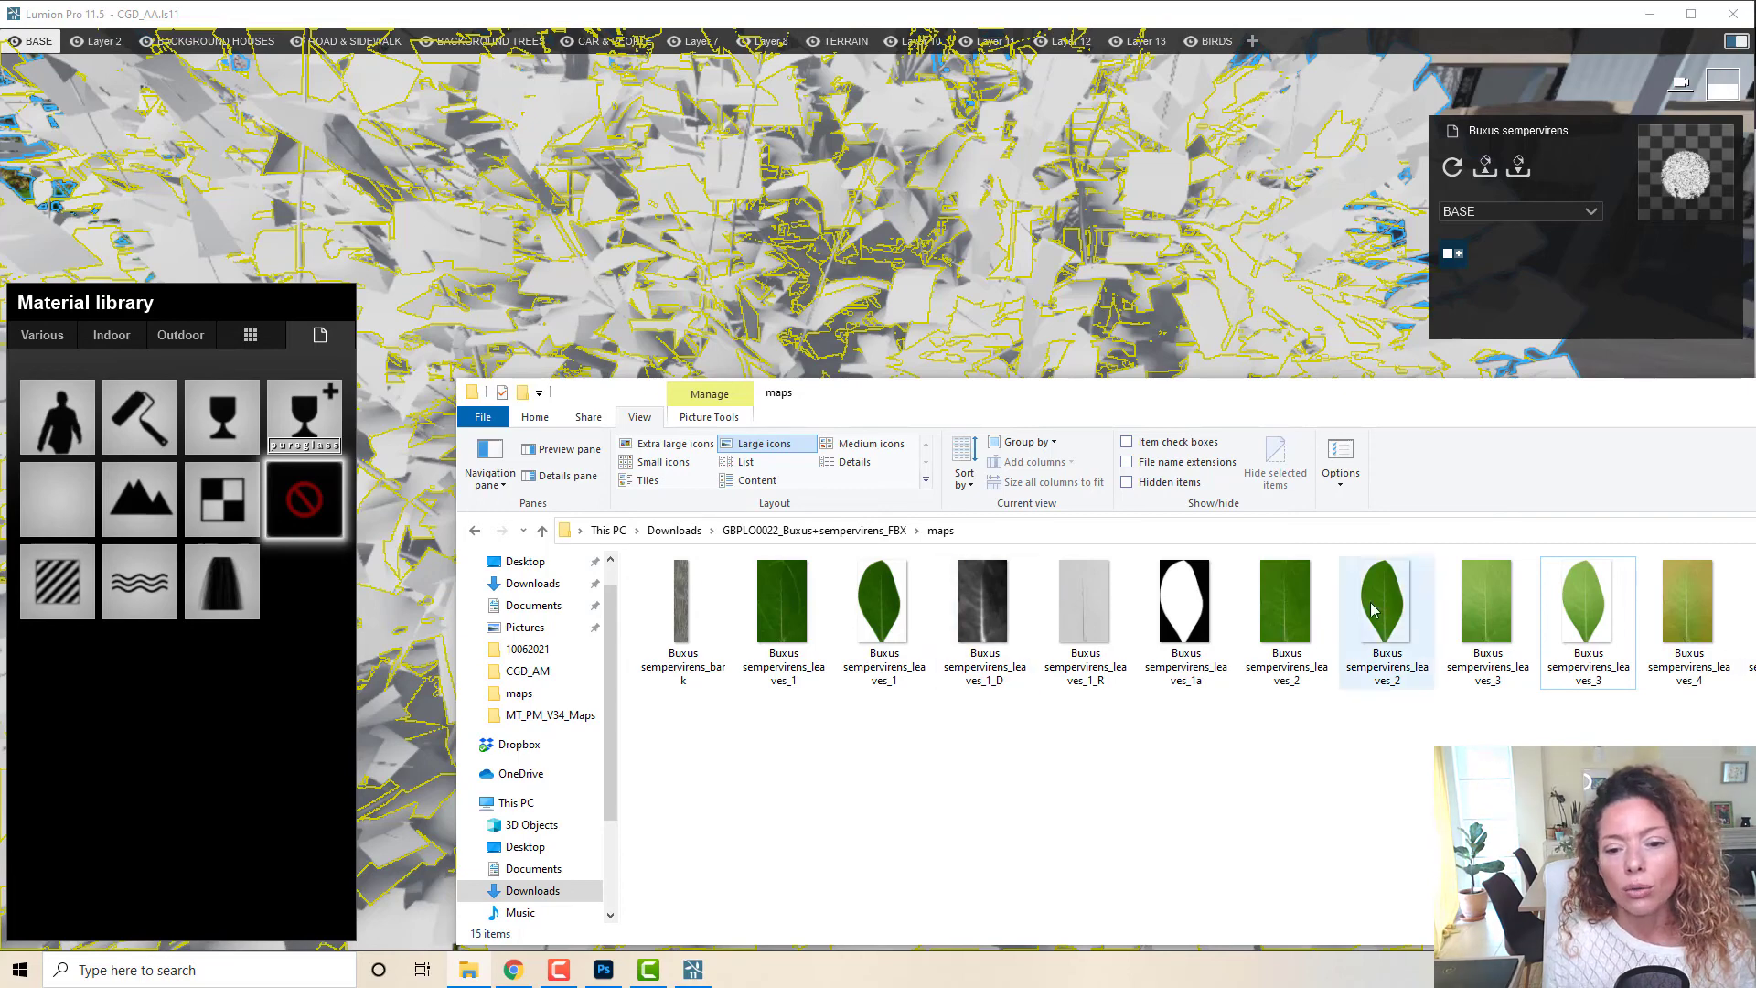
click(1687, 640)
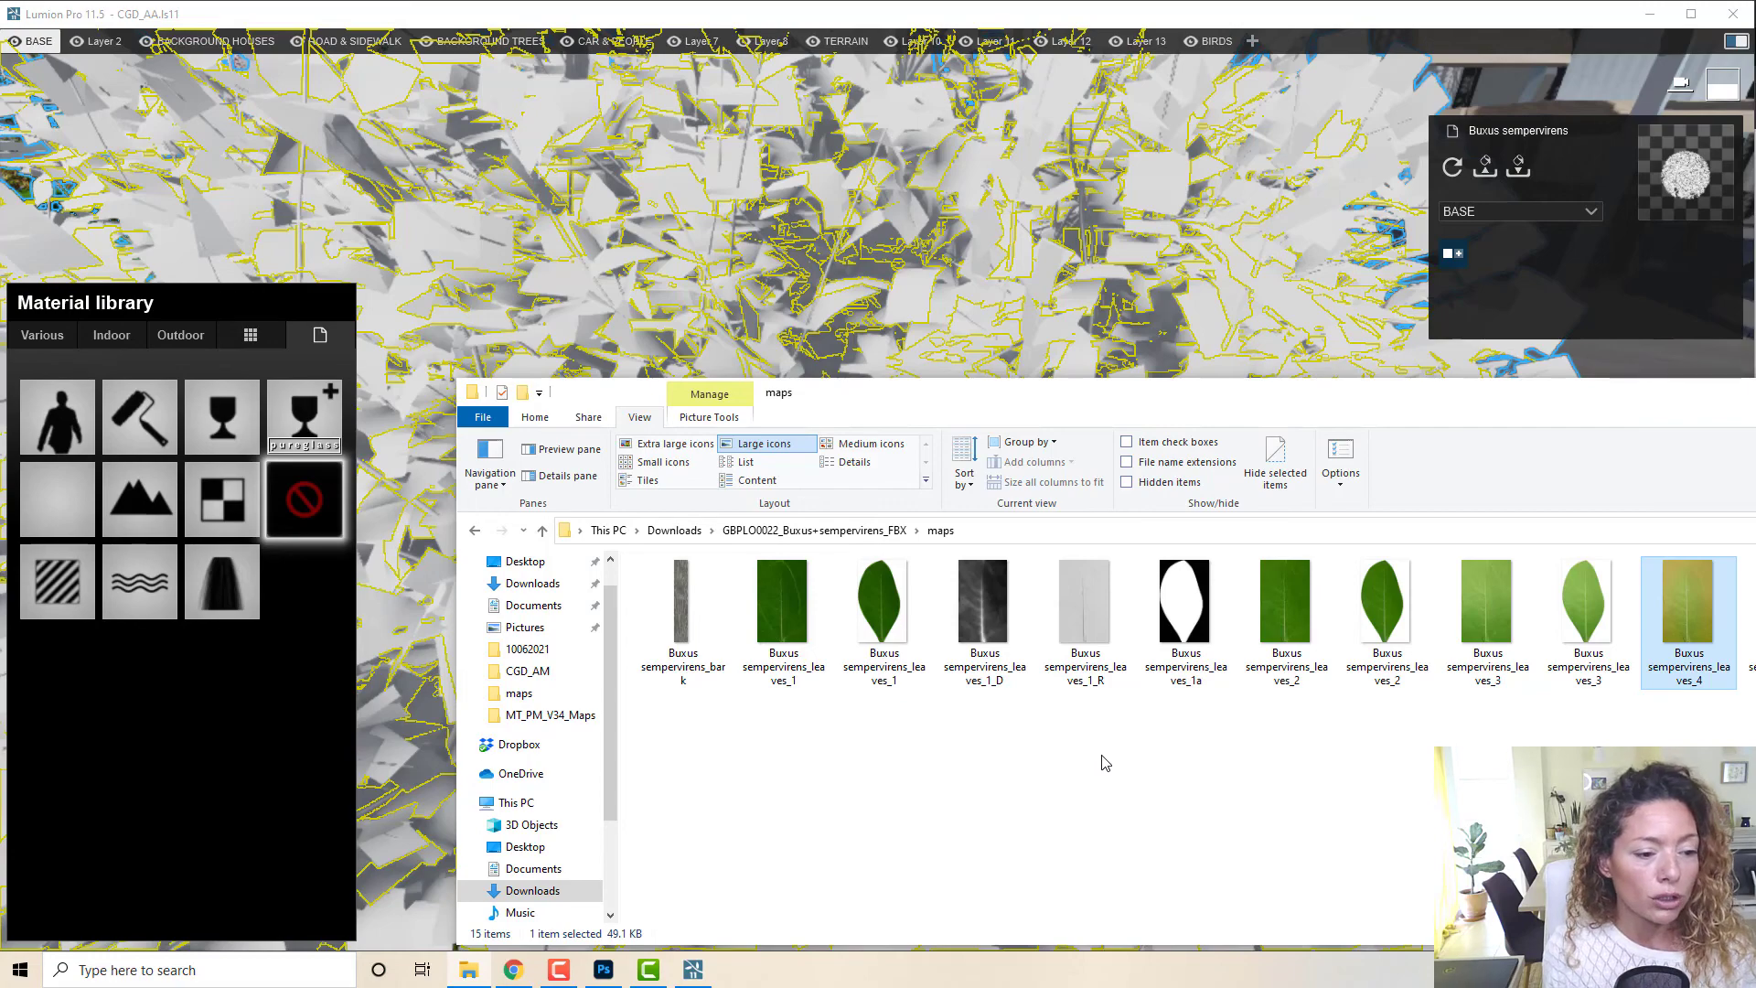
Step: Return to Lumion, make the leaf material Standard and load Buxus sempervirens_leaves_1 from the maps folder as its colour map
click(207, 624)
click(67, 582)
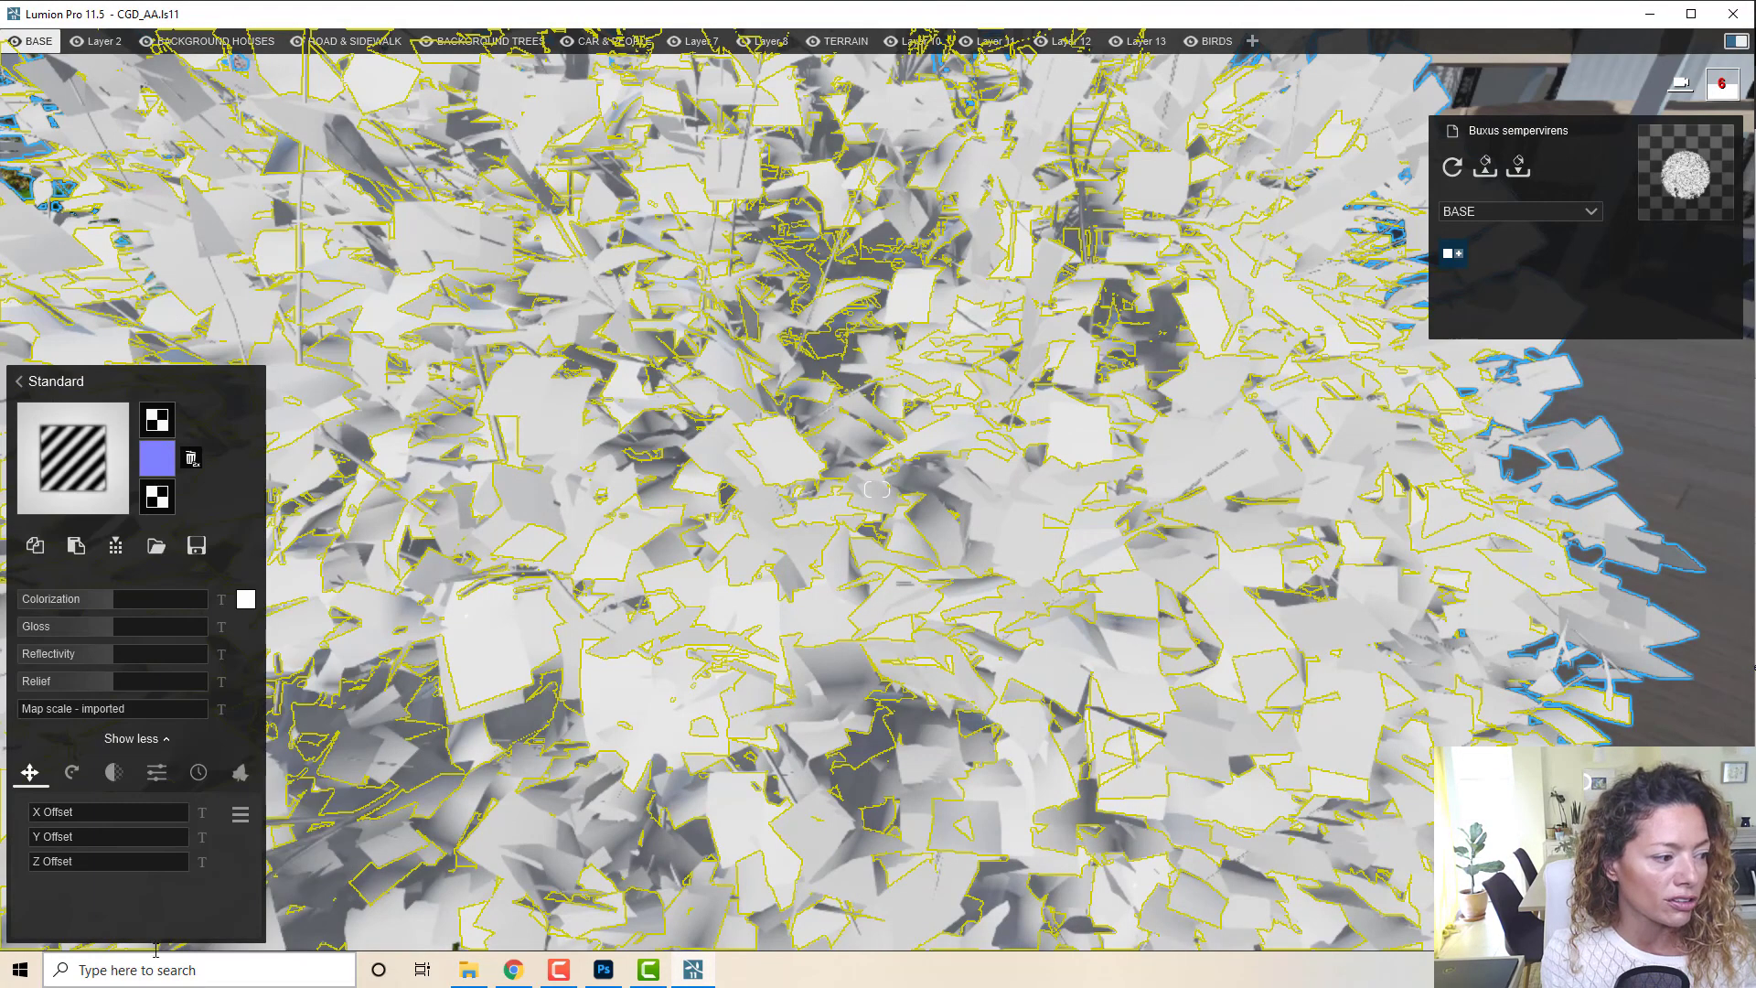
click(157, 423)
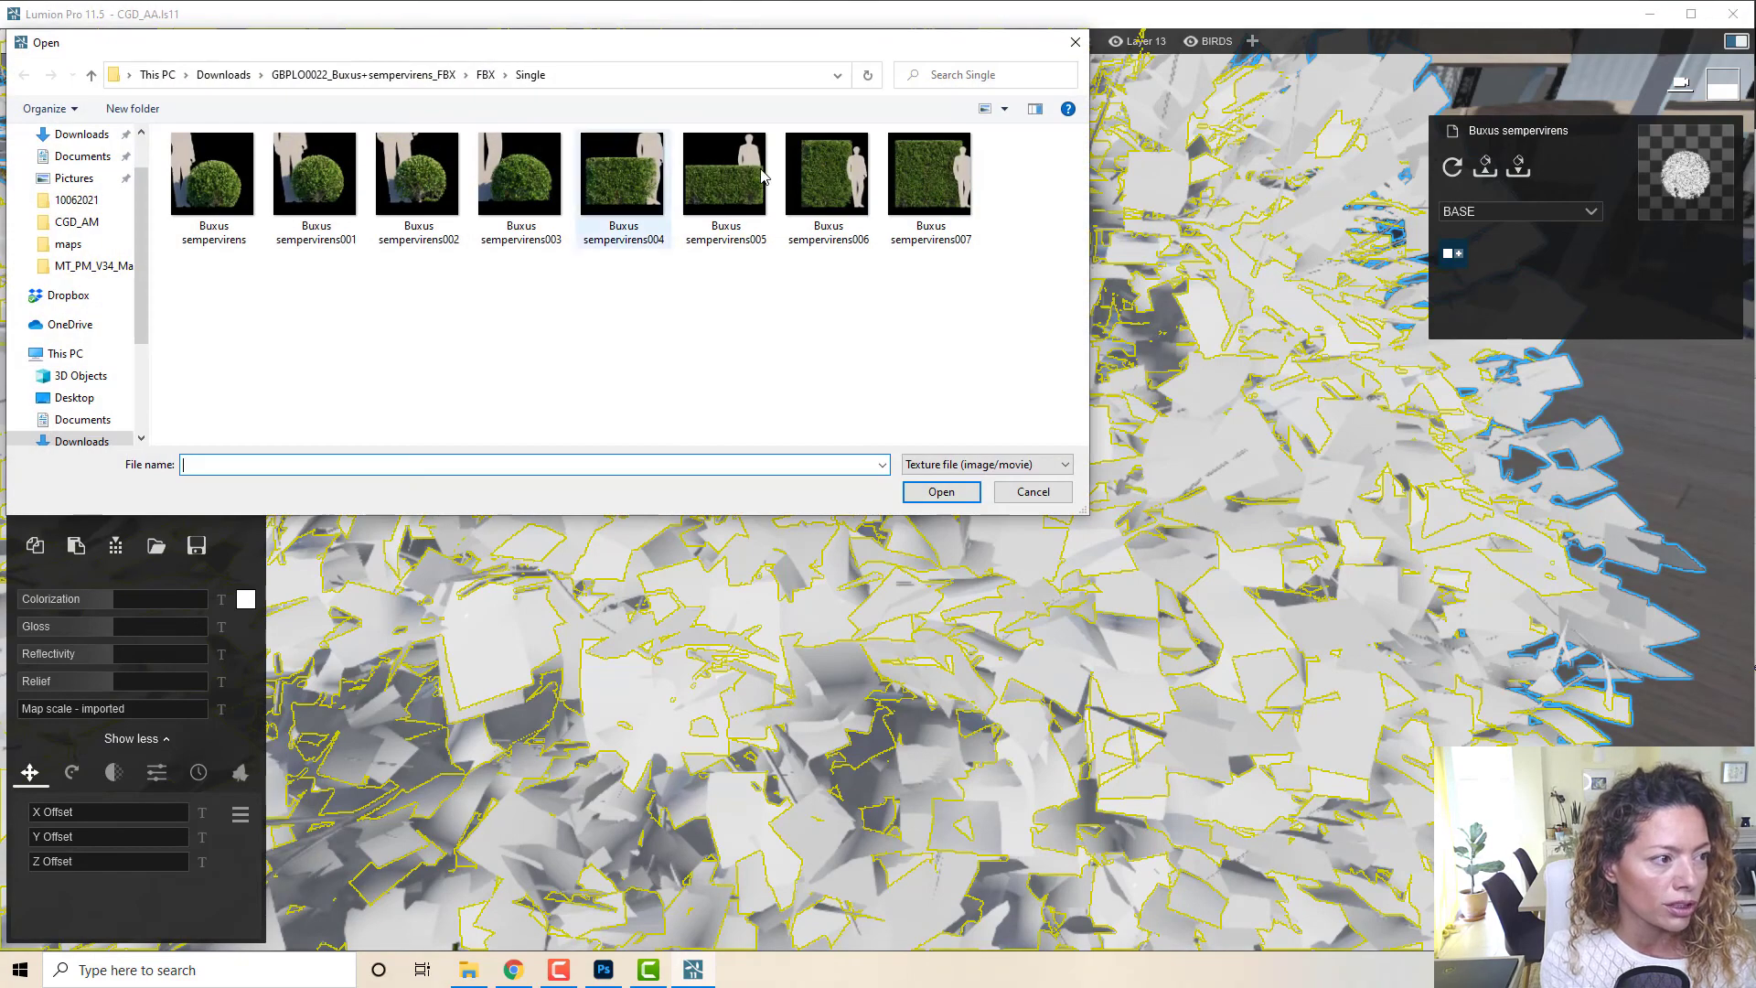
click(376, 77)
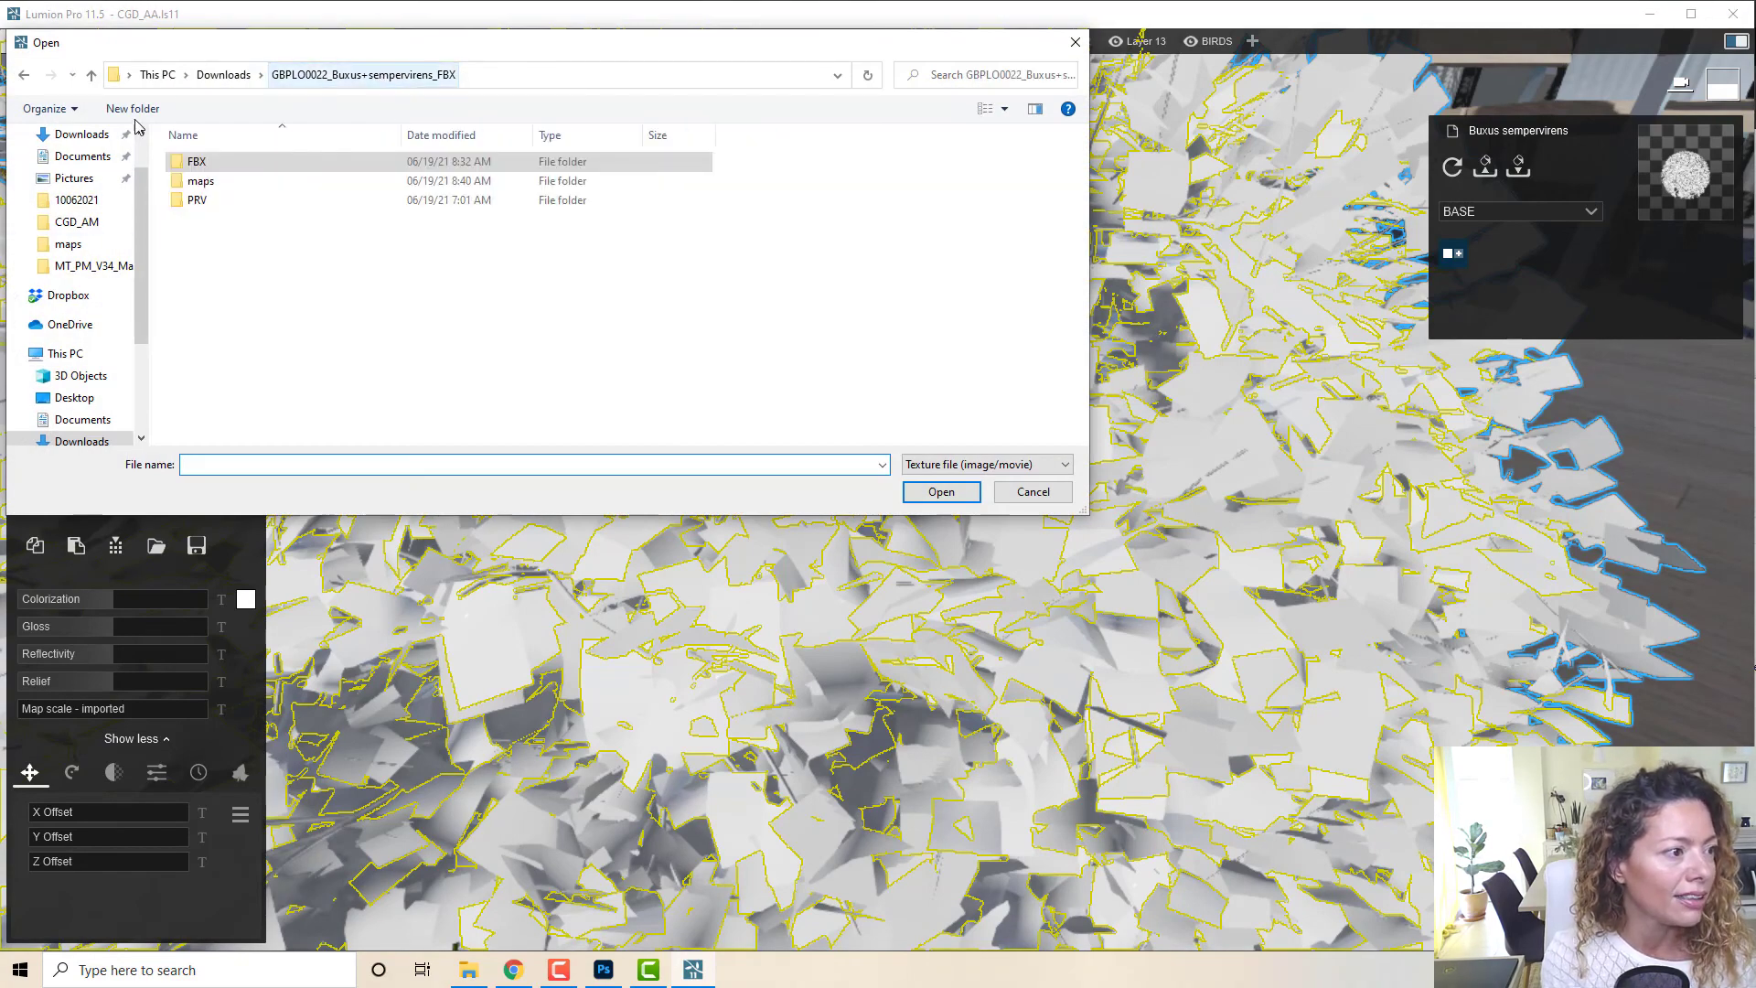
double_click(201, 180)
click(294, 183)
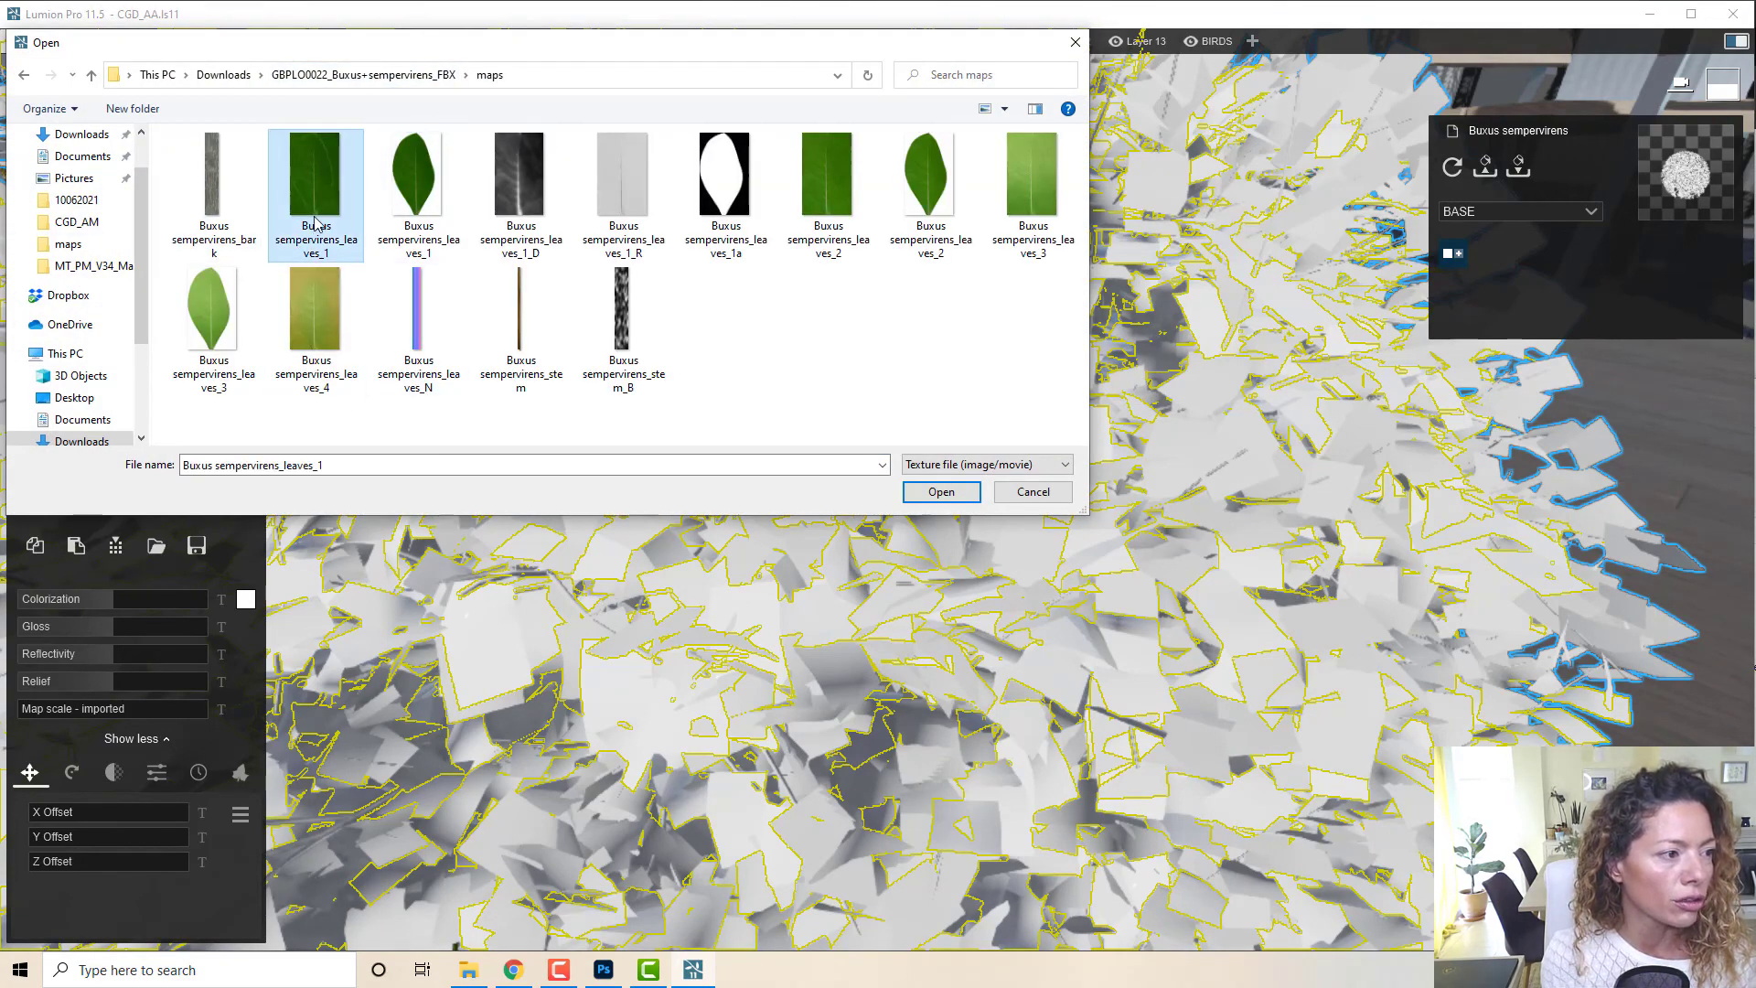
click(941, 491)
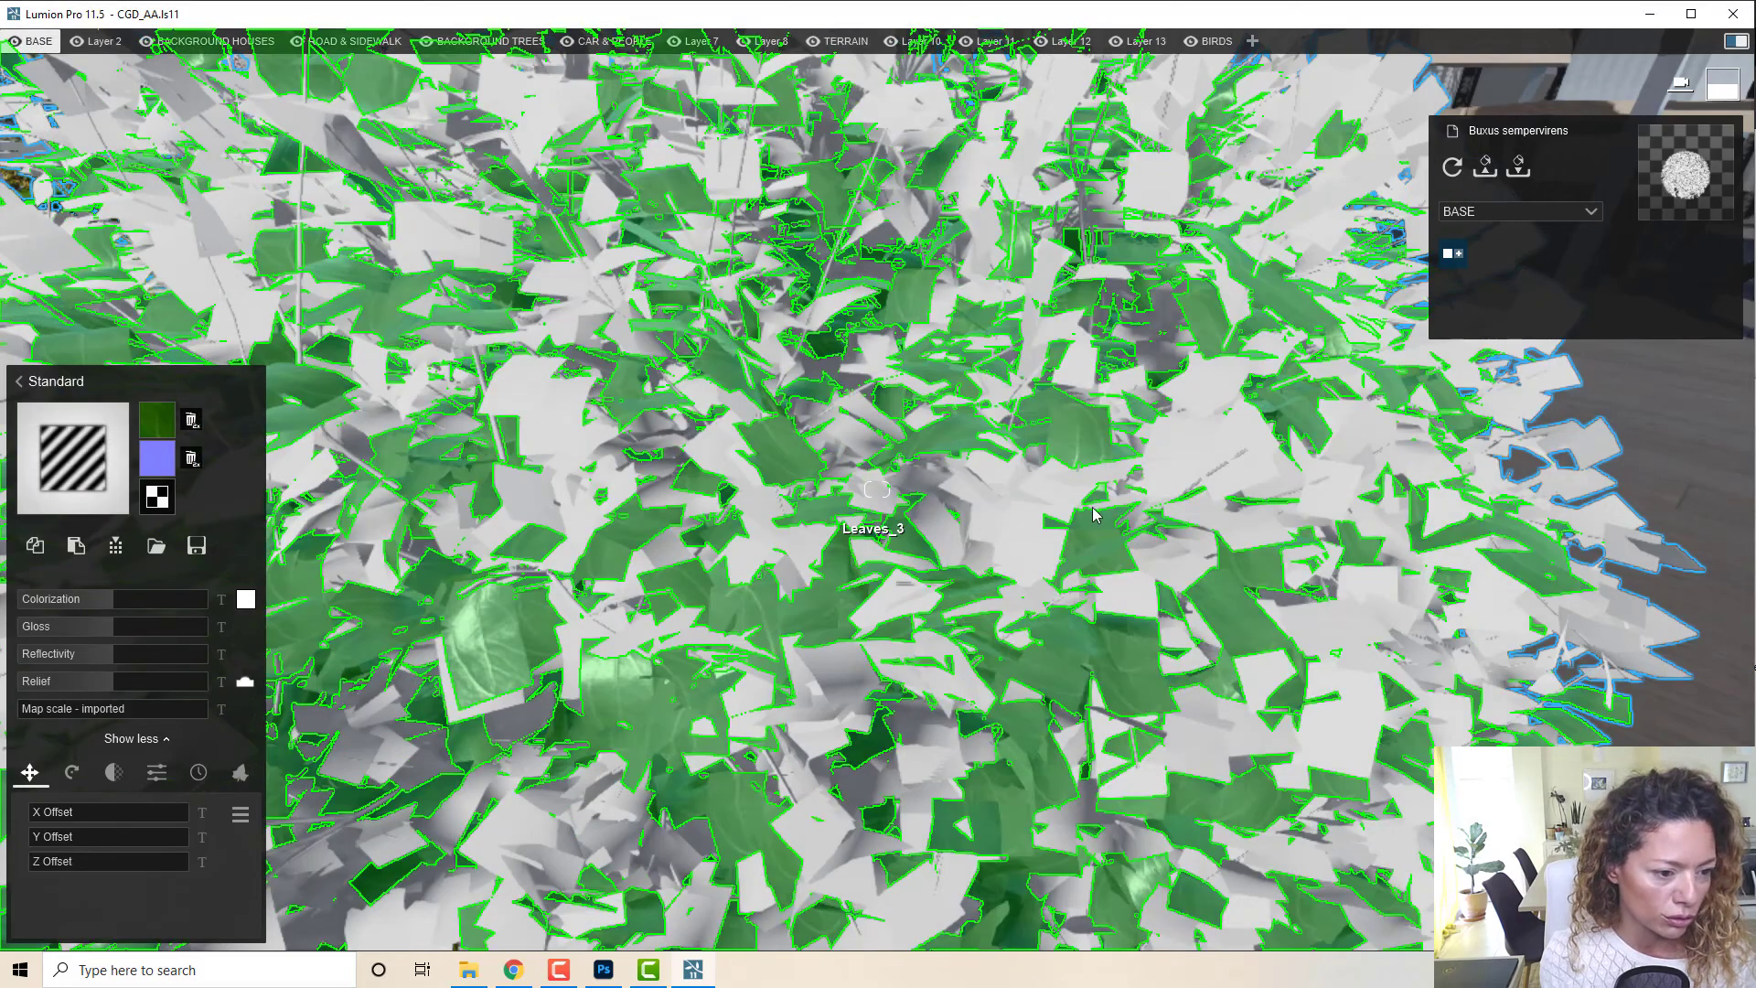
Step: Lower the leaf material's colorization, gloss and reflectivity to their minimum values
right_drag(878, 494, 778, 489)
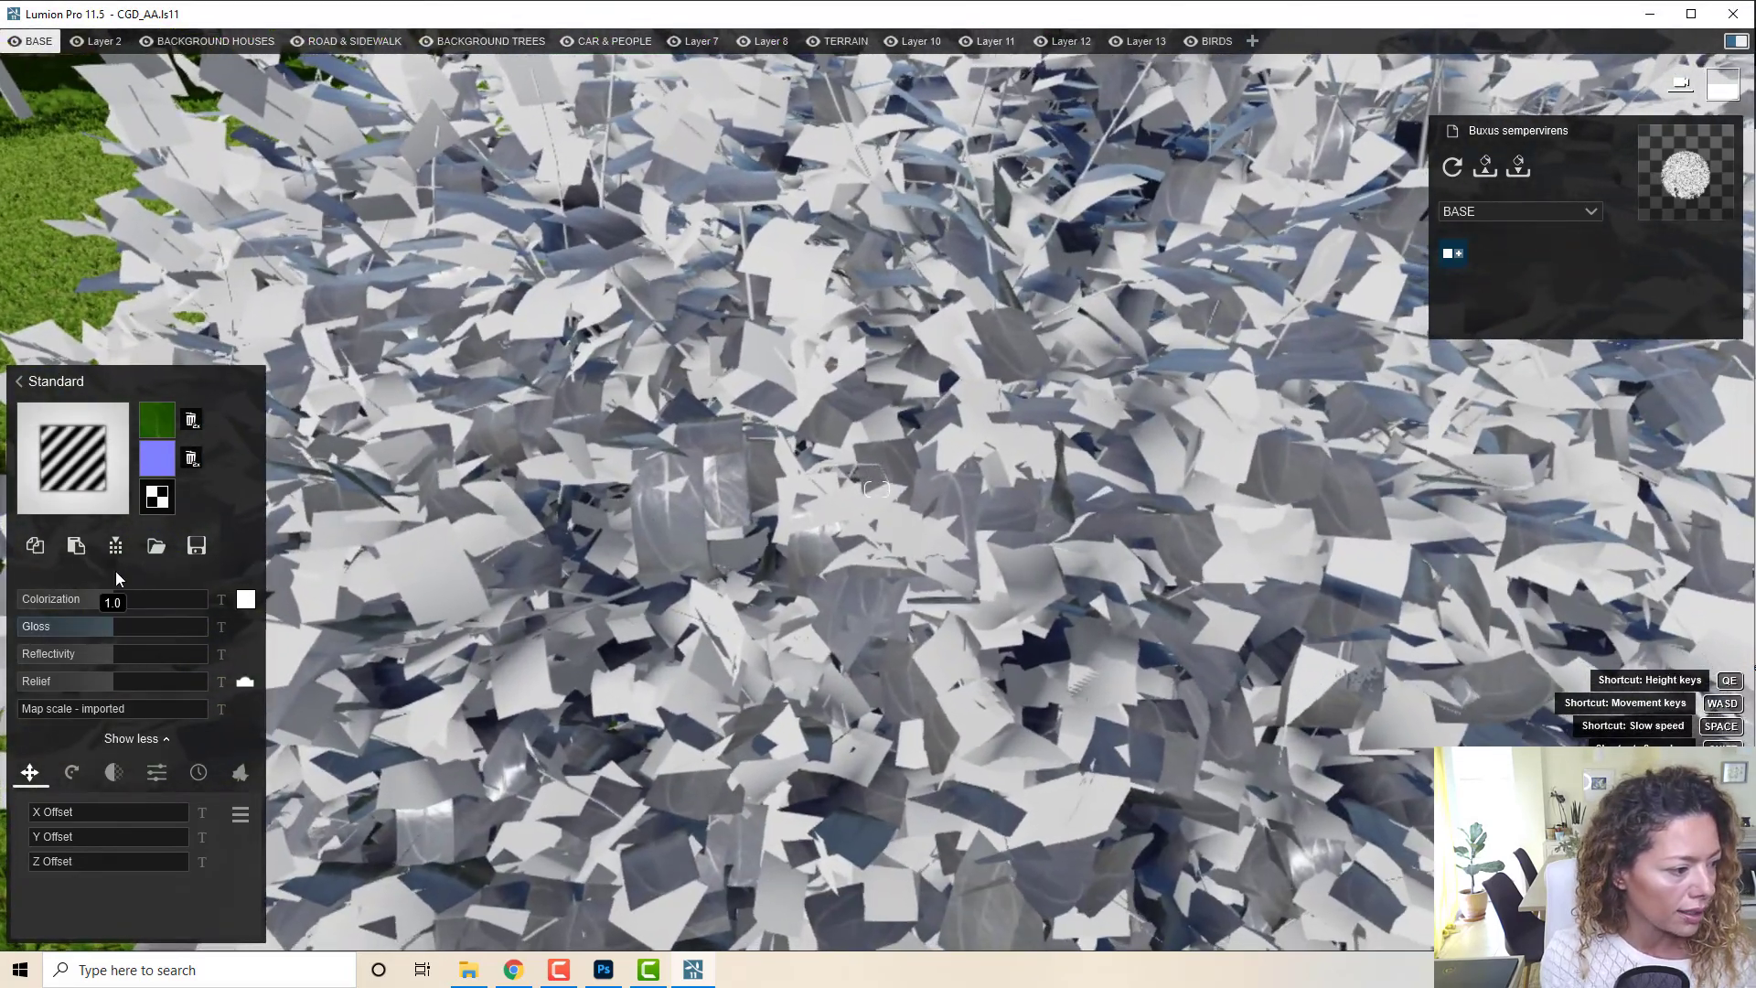
drag(110, 601, 3, 646)
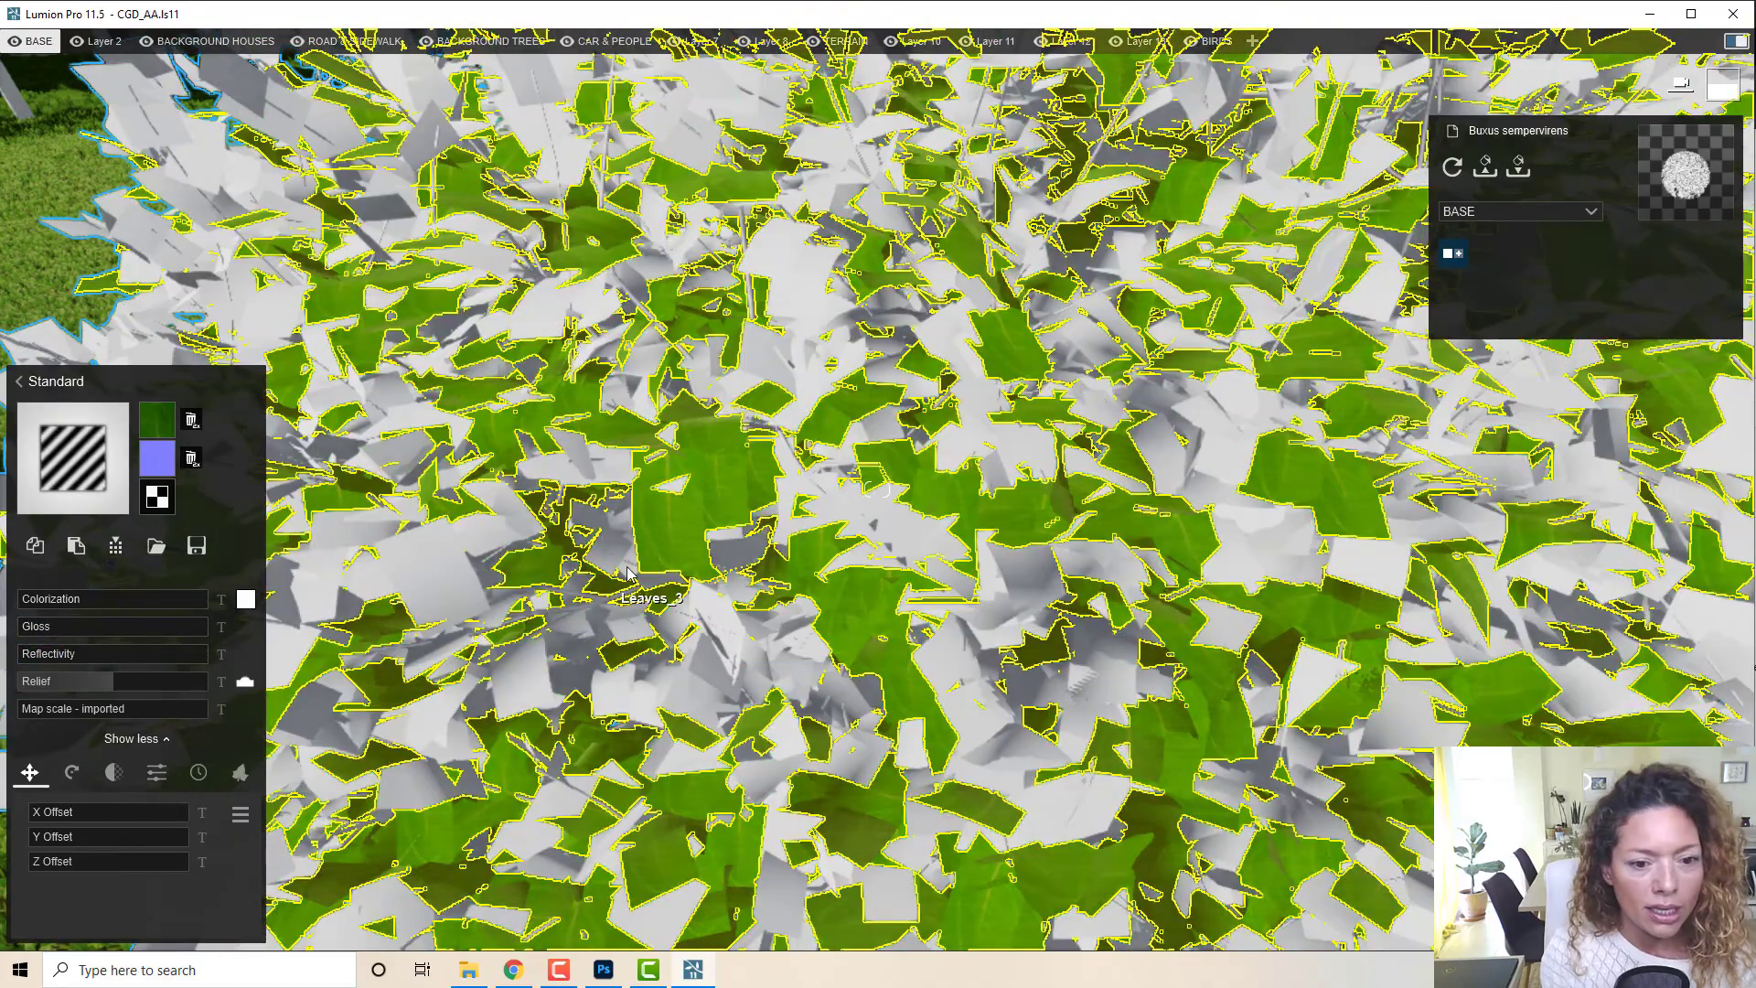
right_drag(924, 640, 1057, 677)
right_drag(877, 489, 876, 489)
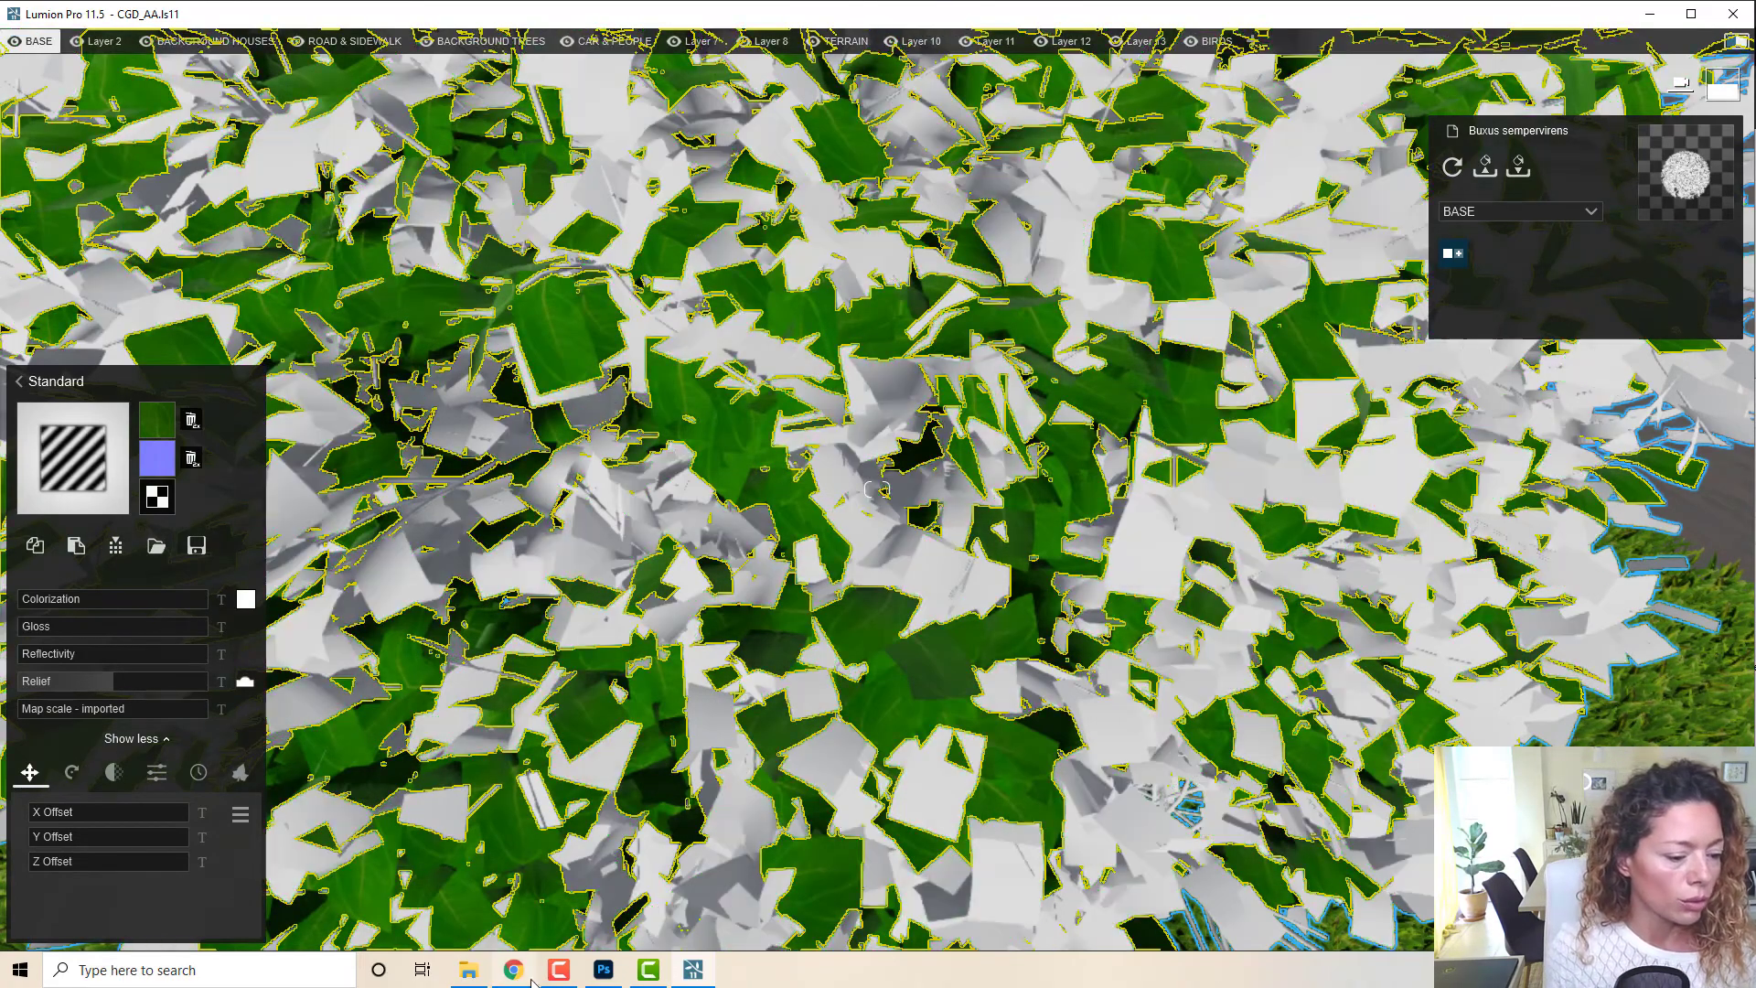
Step: Switch to Photoshop and open the solid green Buxus sempervirens_leaves_1.jpg from the maps folder
click(603, 969)
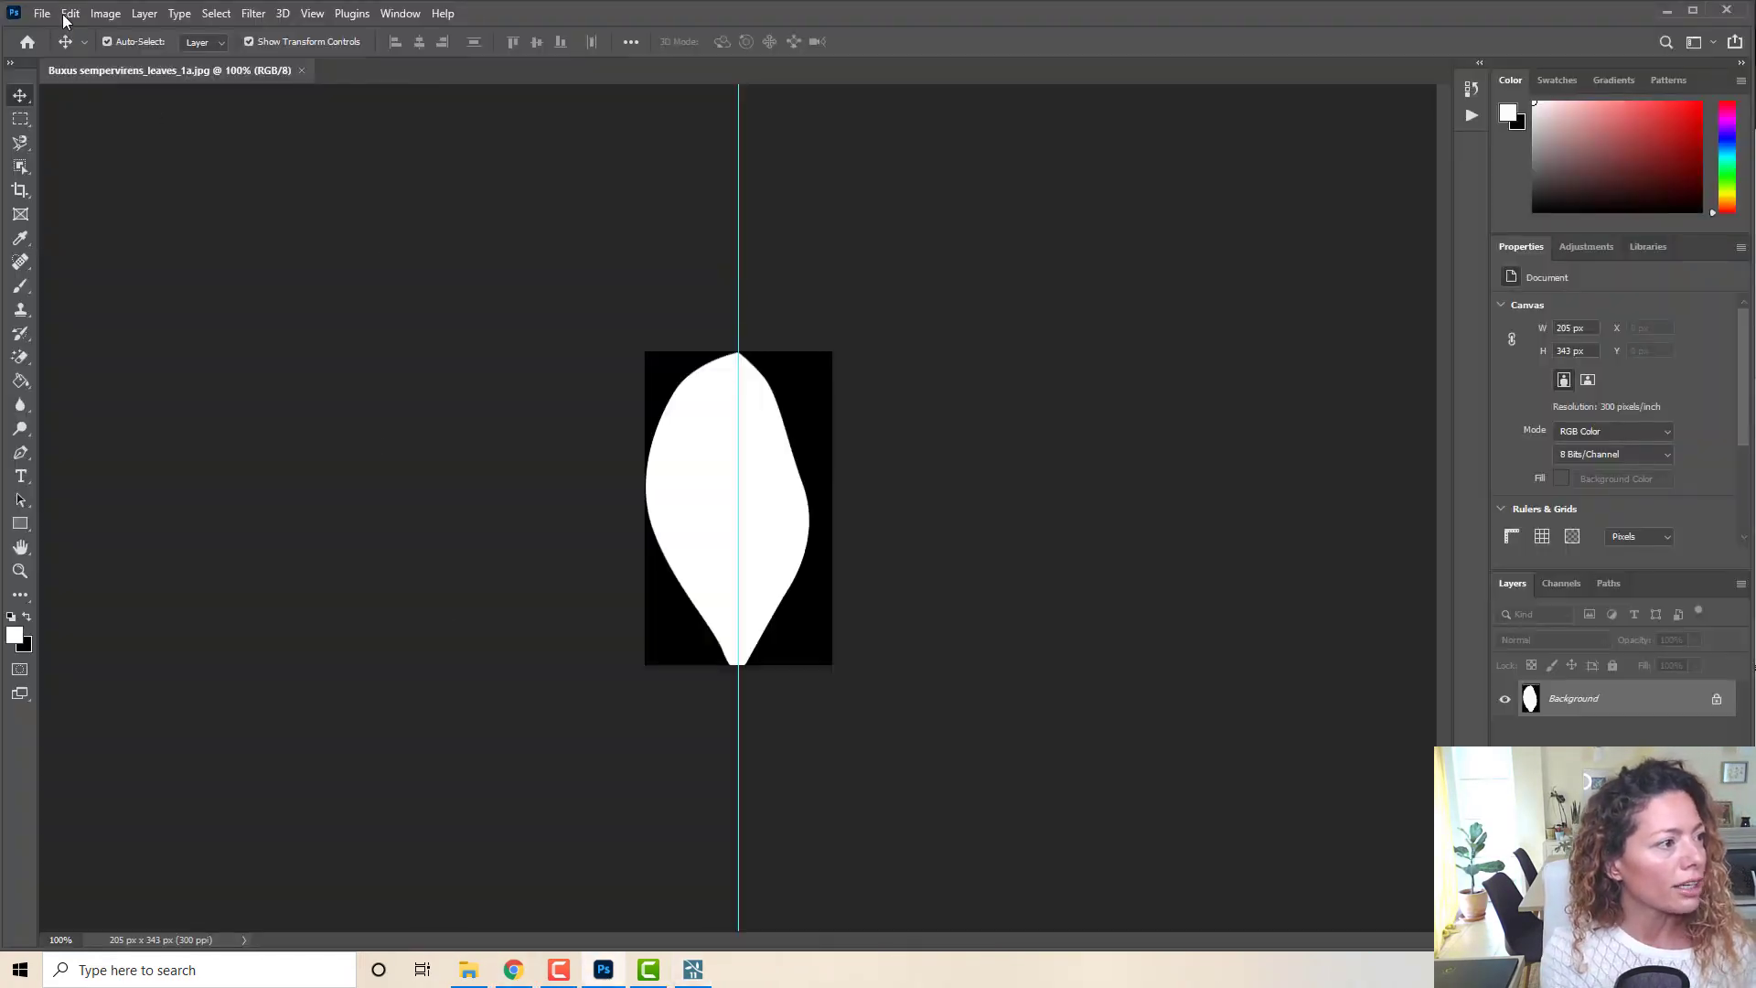
click(54, 13)
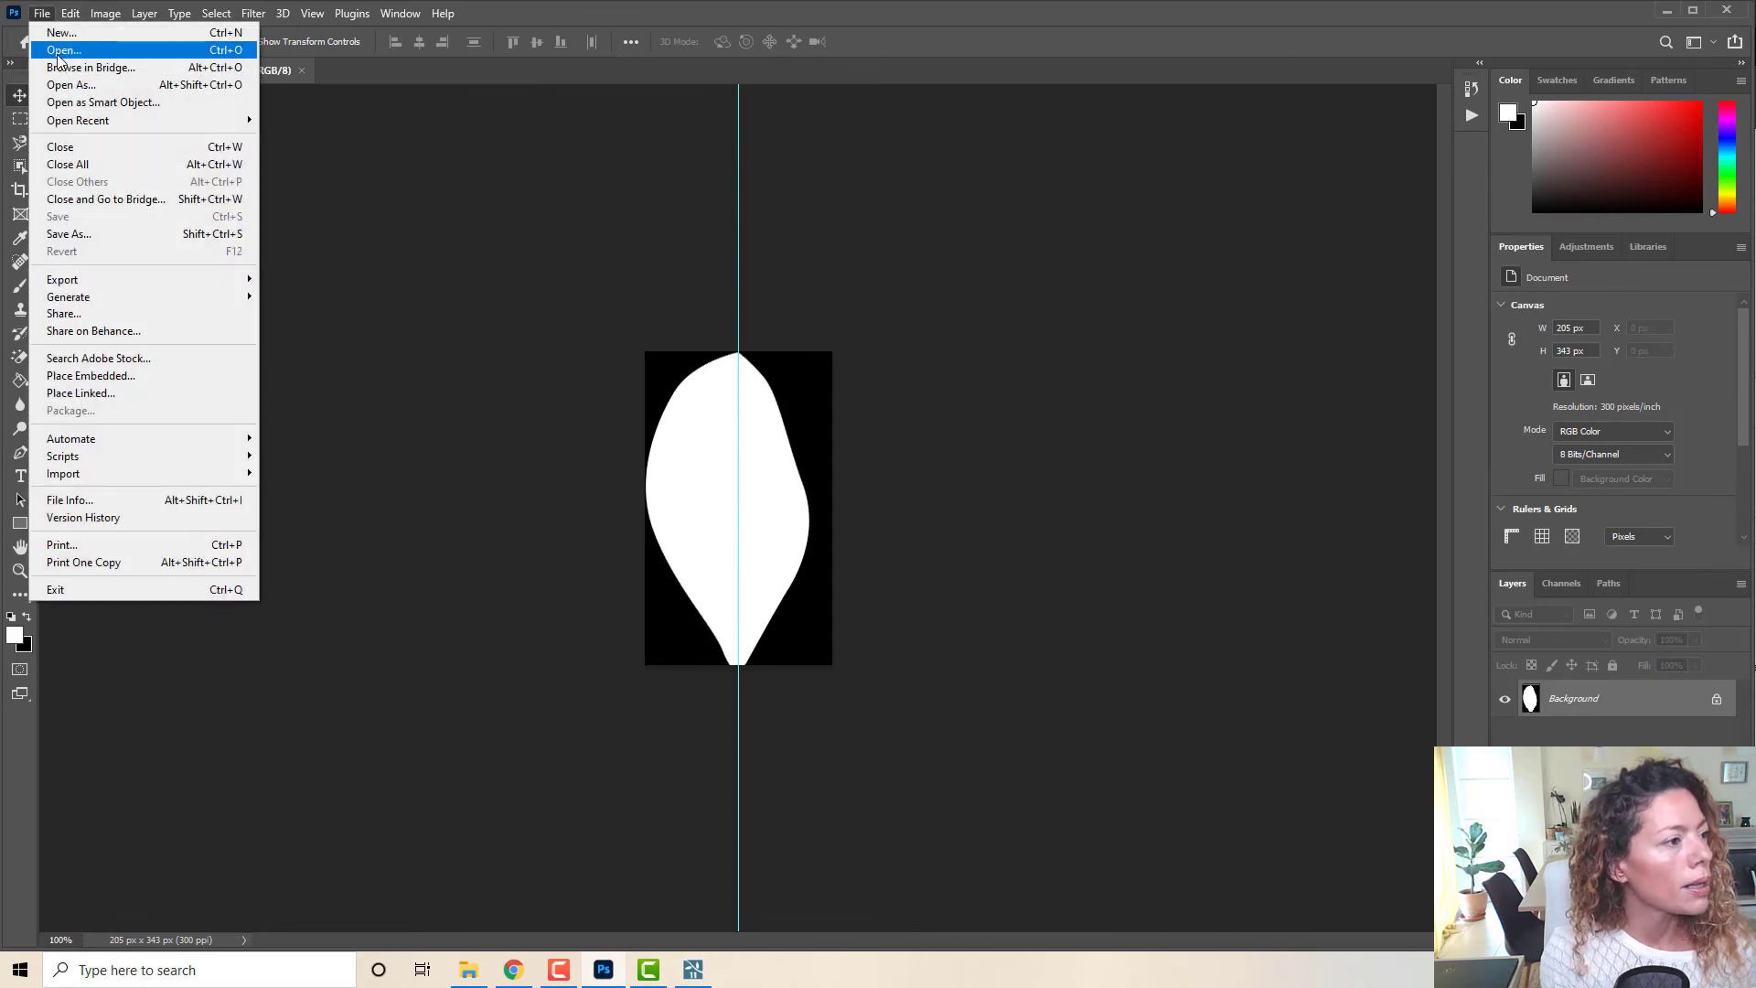
click(57, 50)
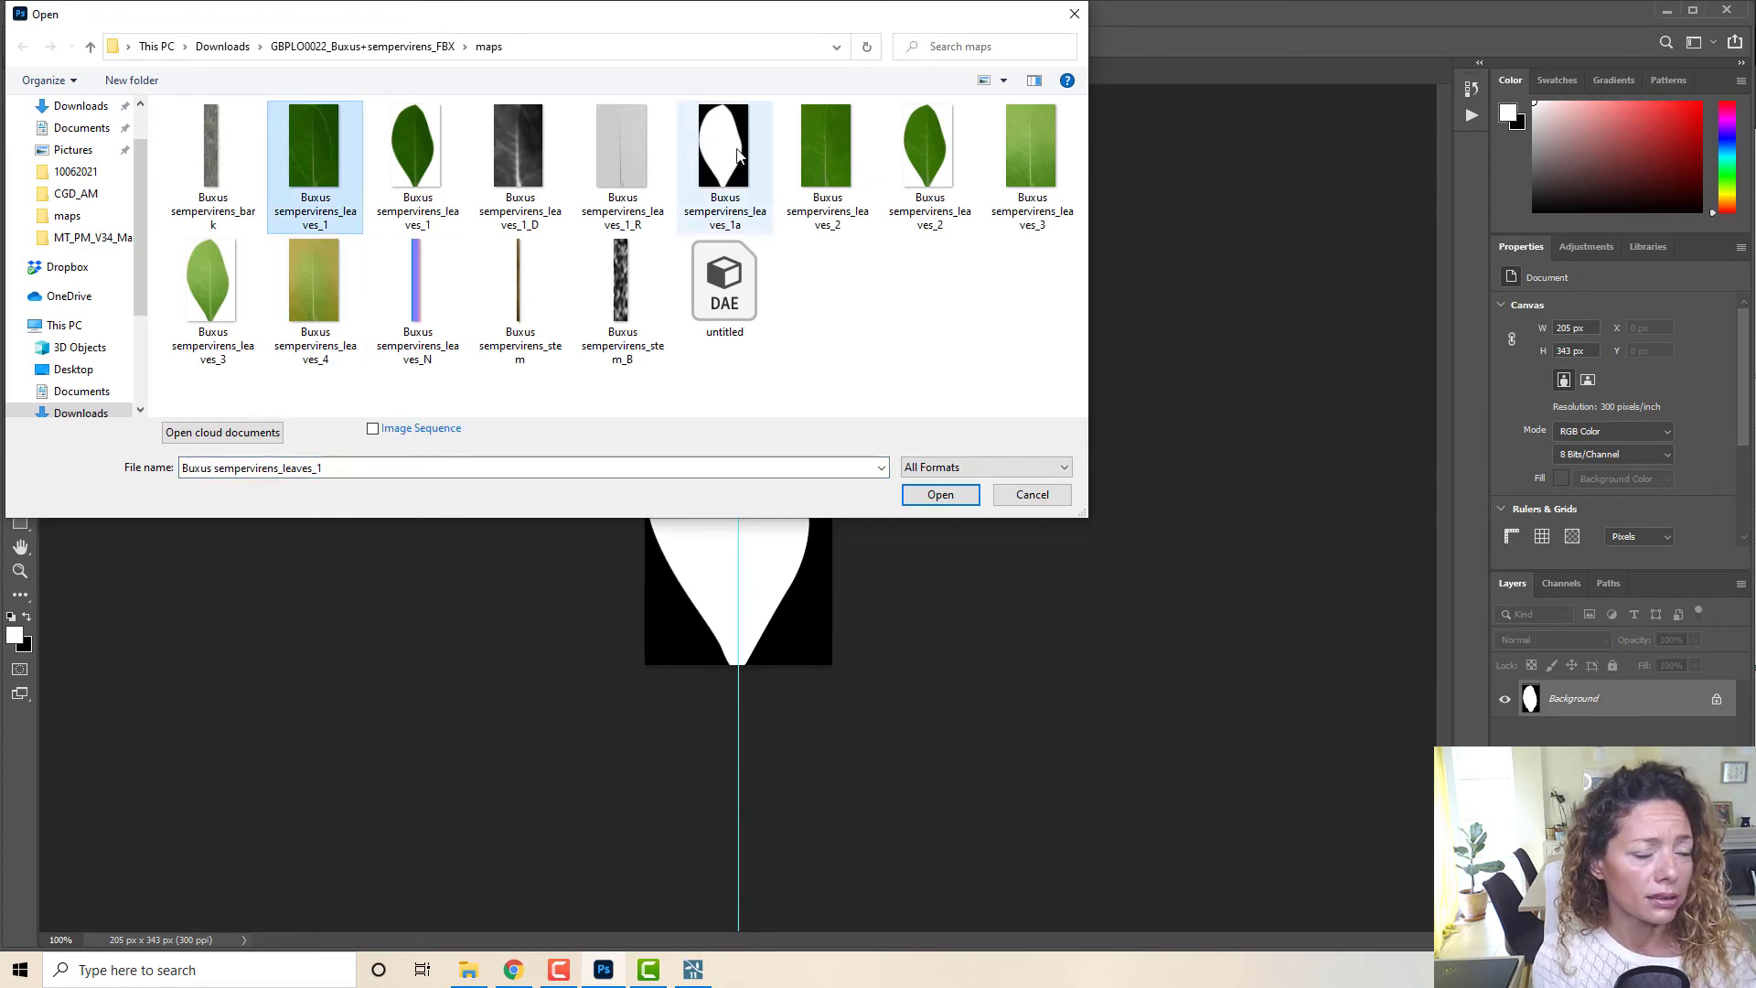
mouse_move(738, 154)
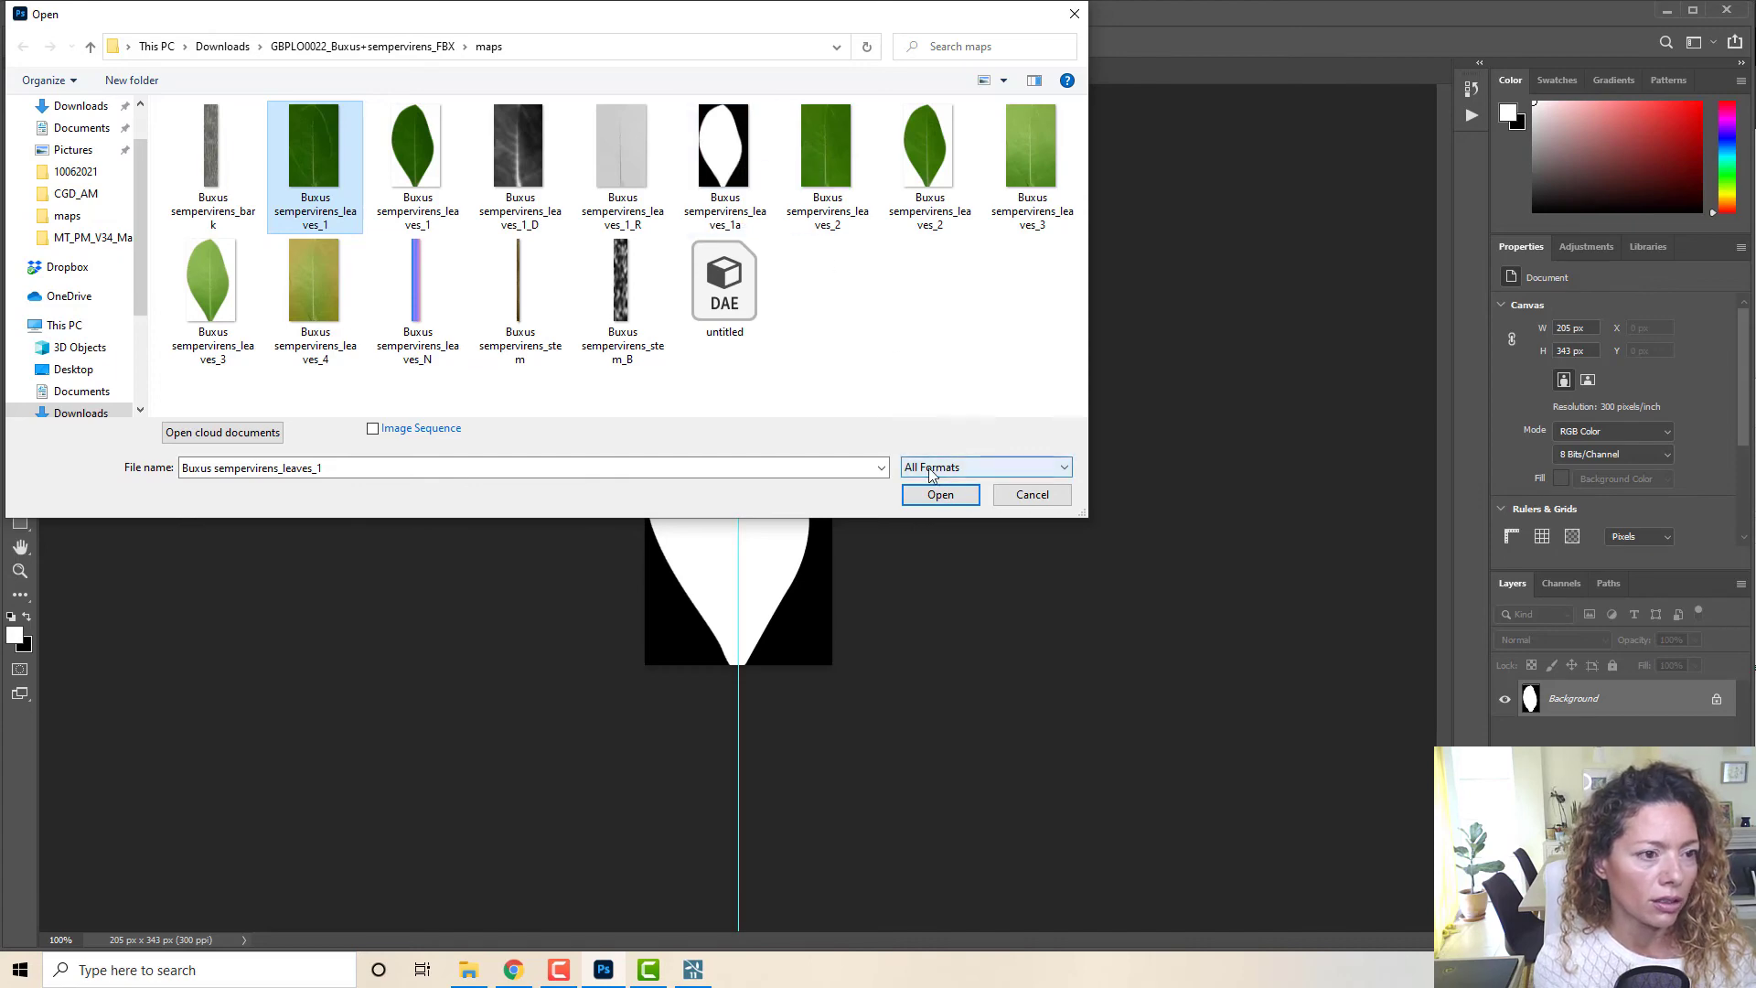
click(940, 499)
click(940, 501)
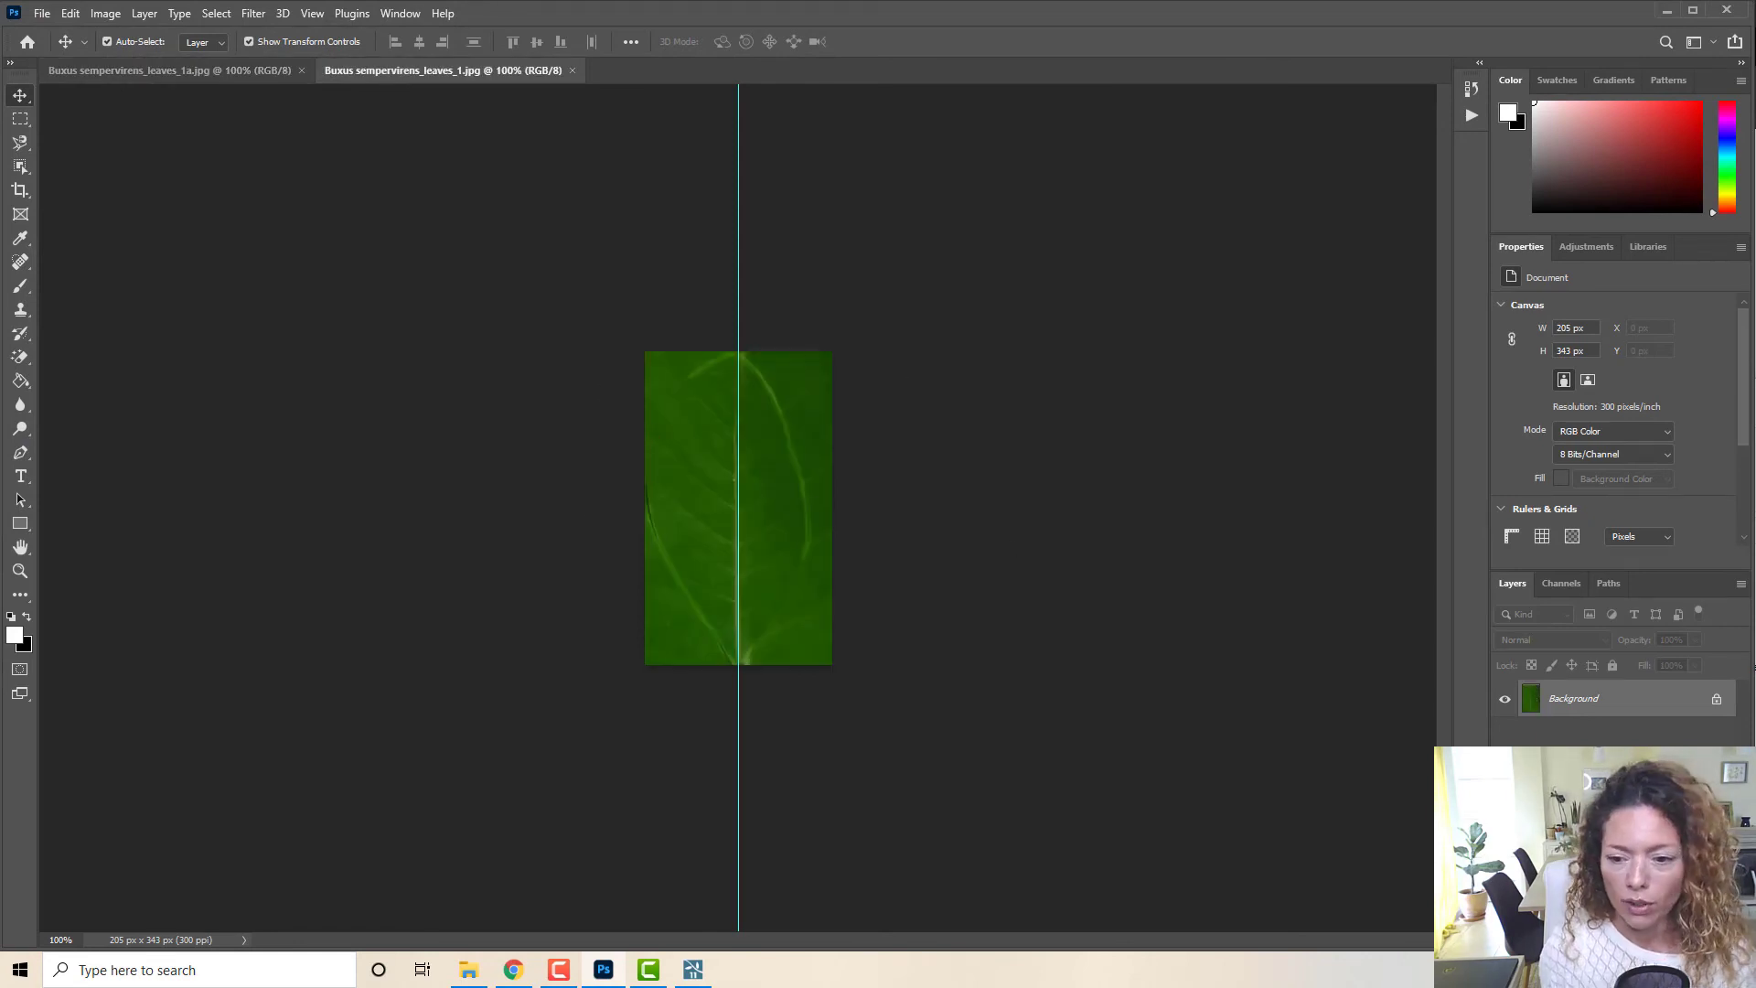
Step: Add a layer mask to the green leaf image and bring in the black-and-white leaf from Buxus sempervirens_leaves_1a.jpg as an aligned layer
click(1599, 940)
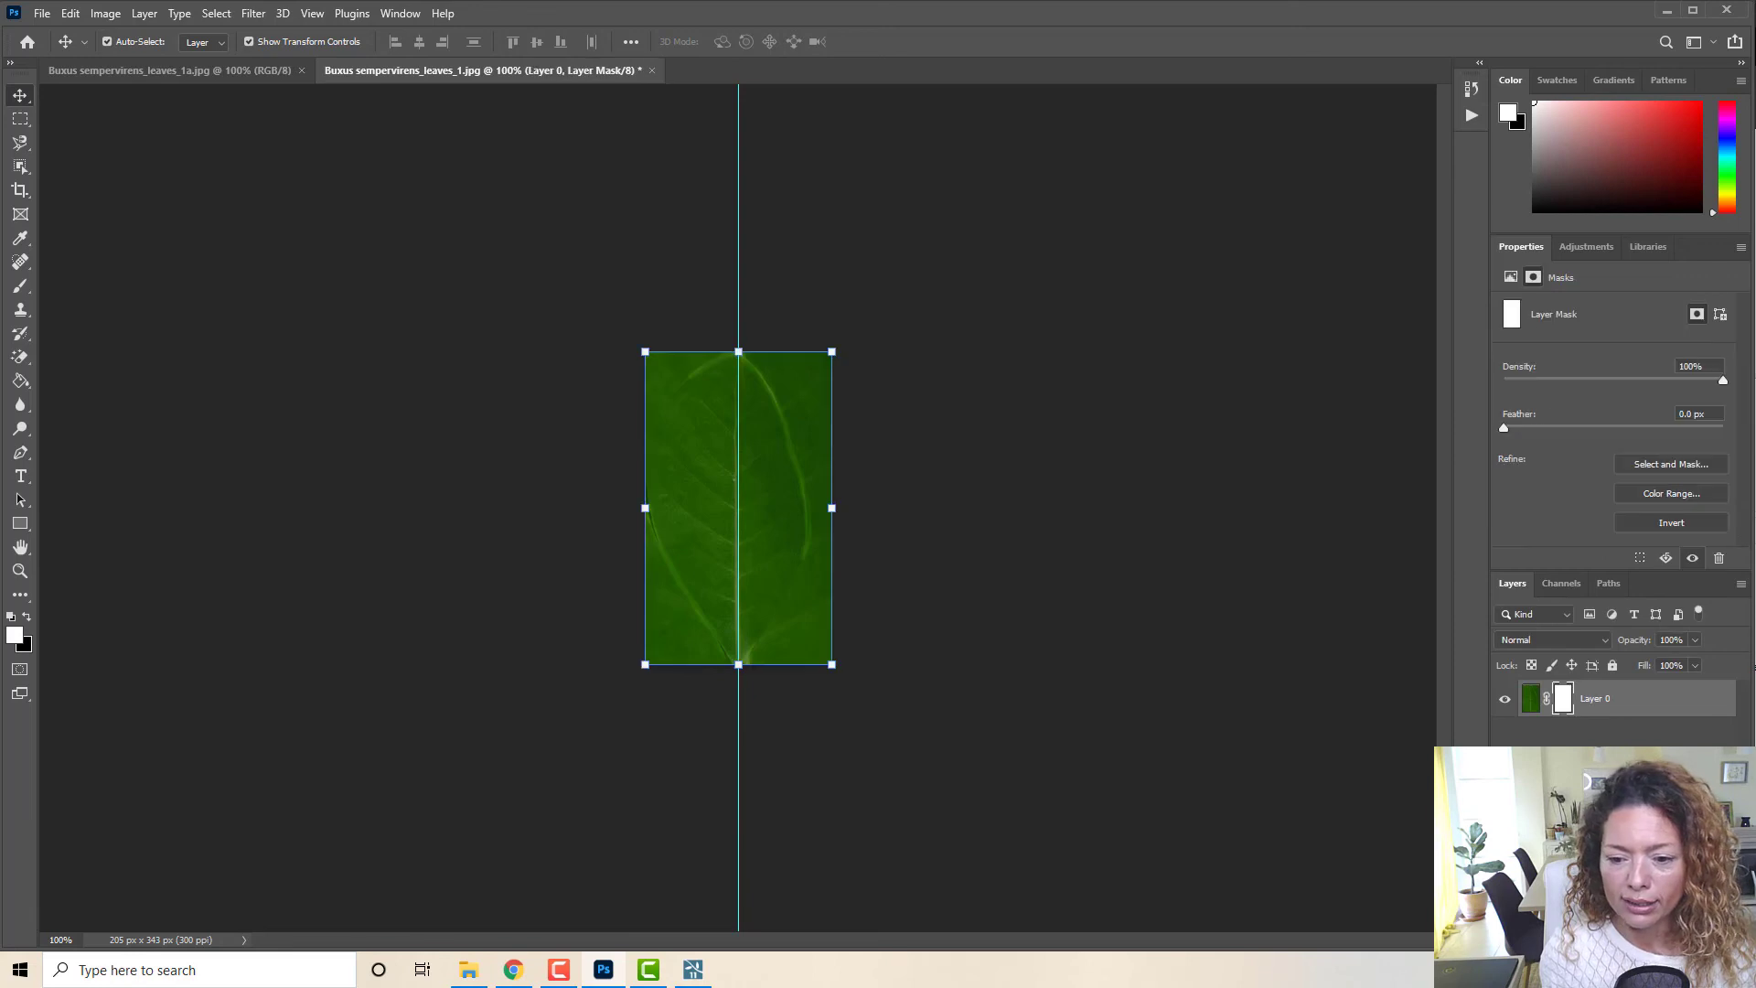
click(189, 69)
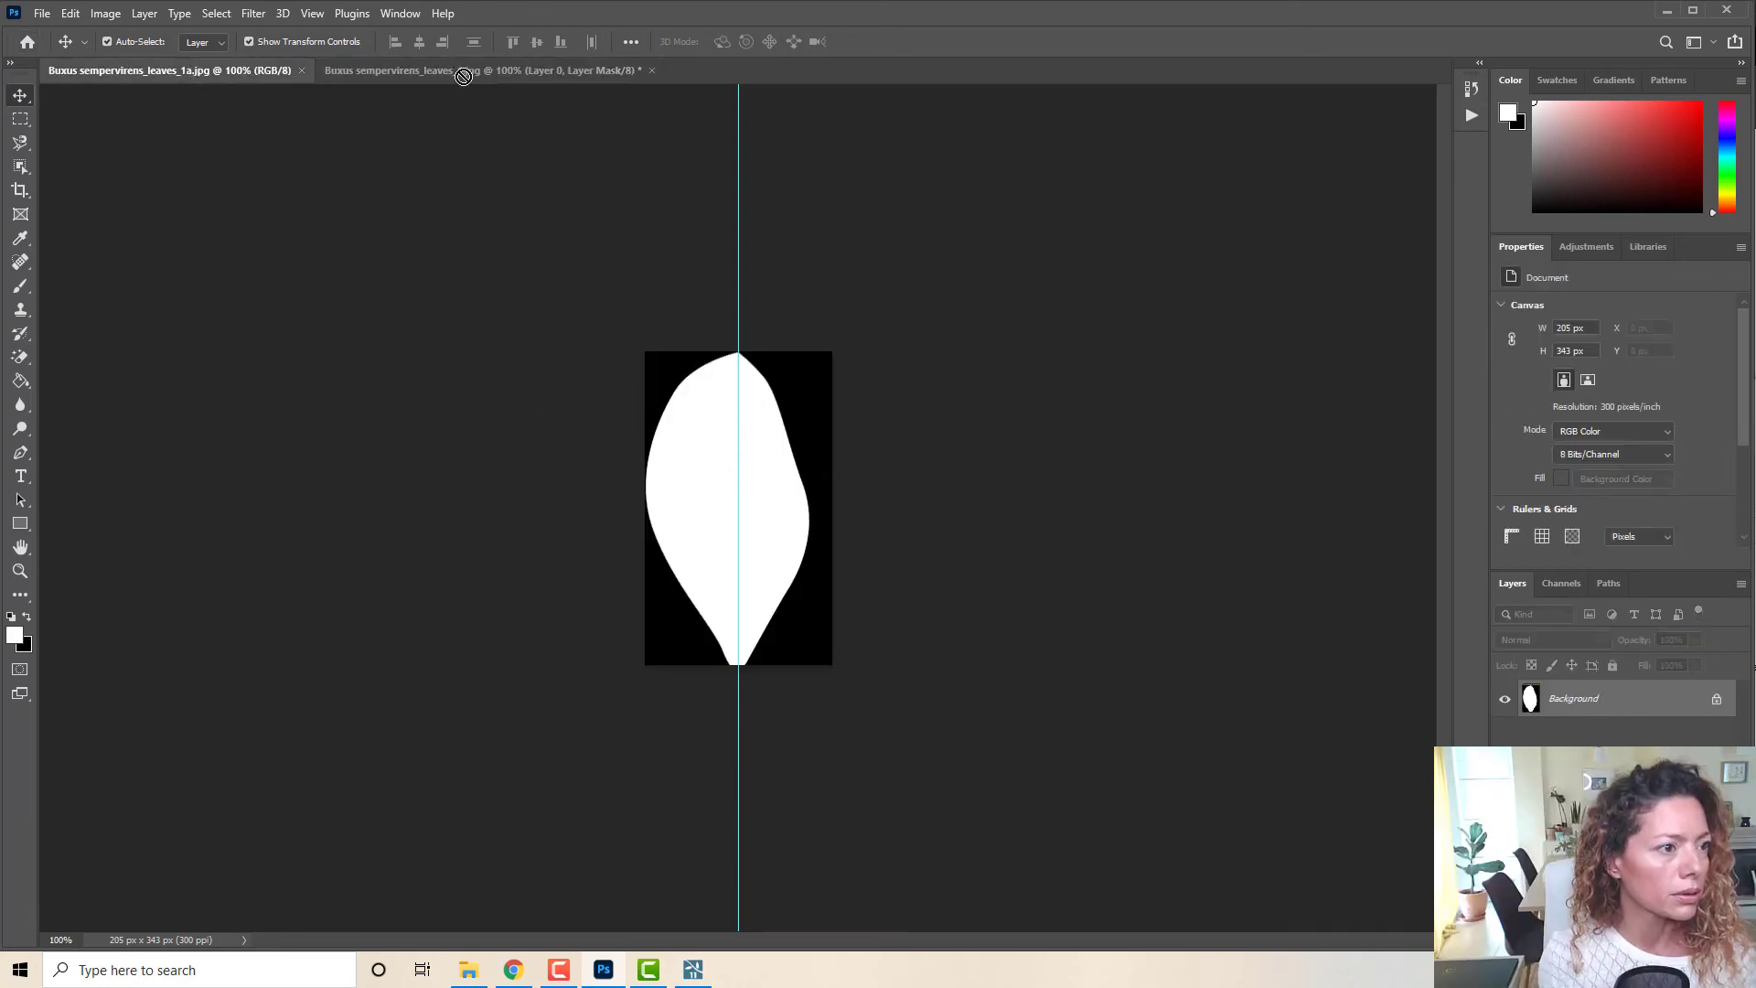
drag(463, 76, 465, 76)
drag(800, 501, 741, 512)
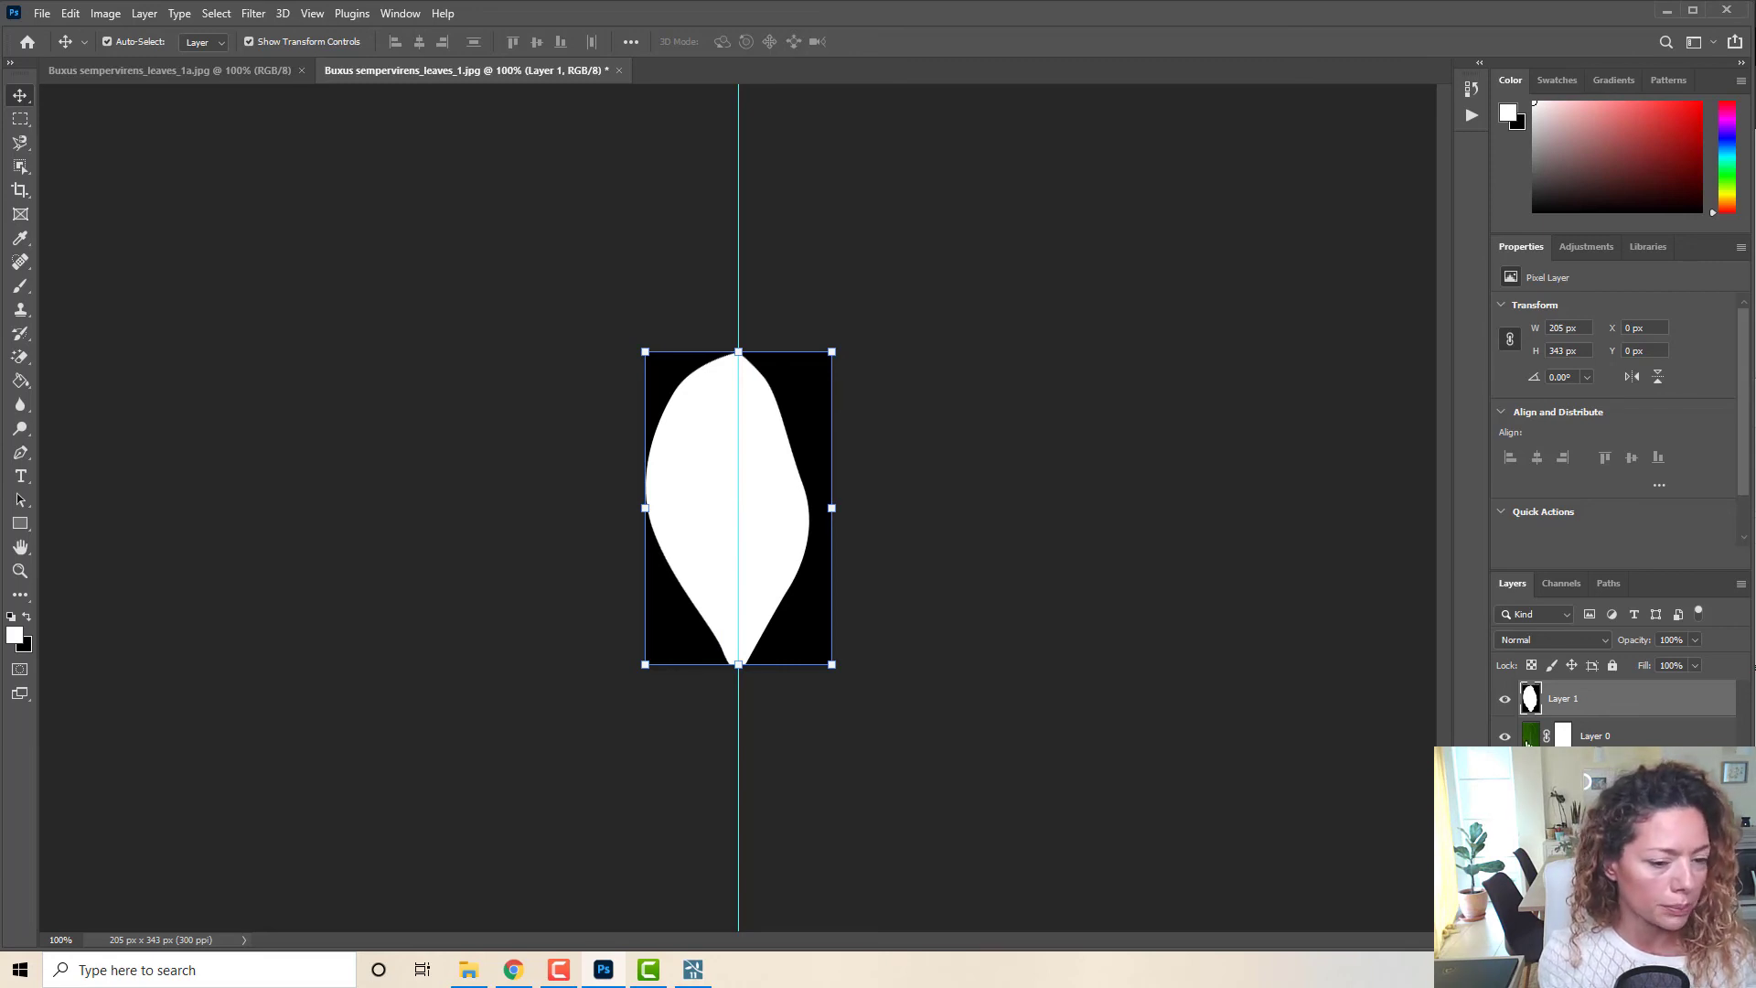
Step: Copy the black-and-white leaf shape into Layer 0's mask and hide Layer 1, cutting the leaf out on transparency
ctrl+click(1527, 736)
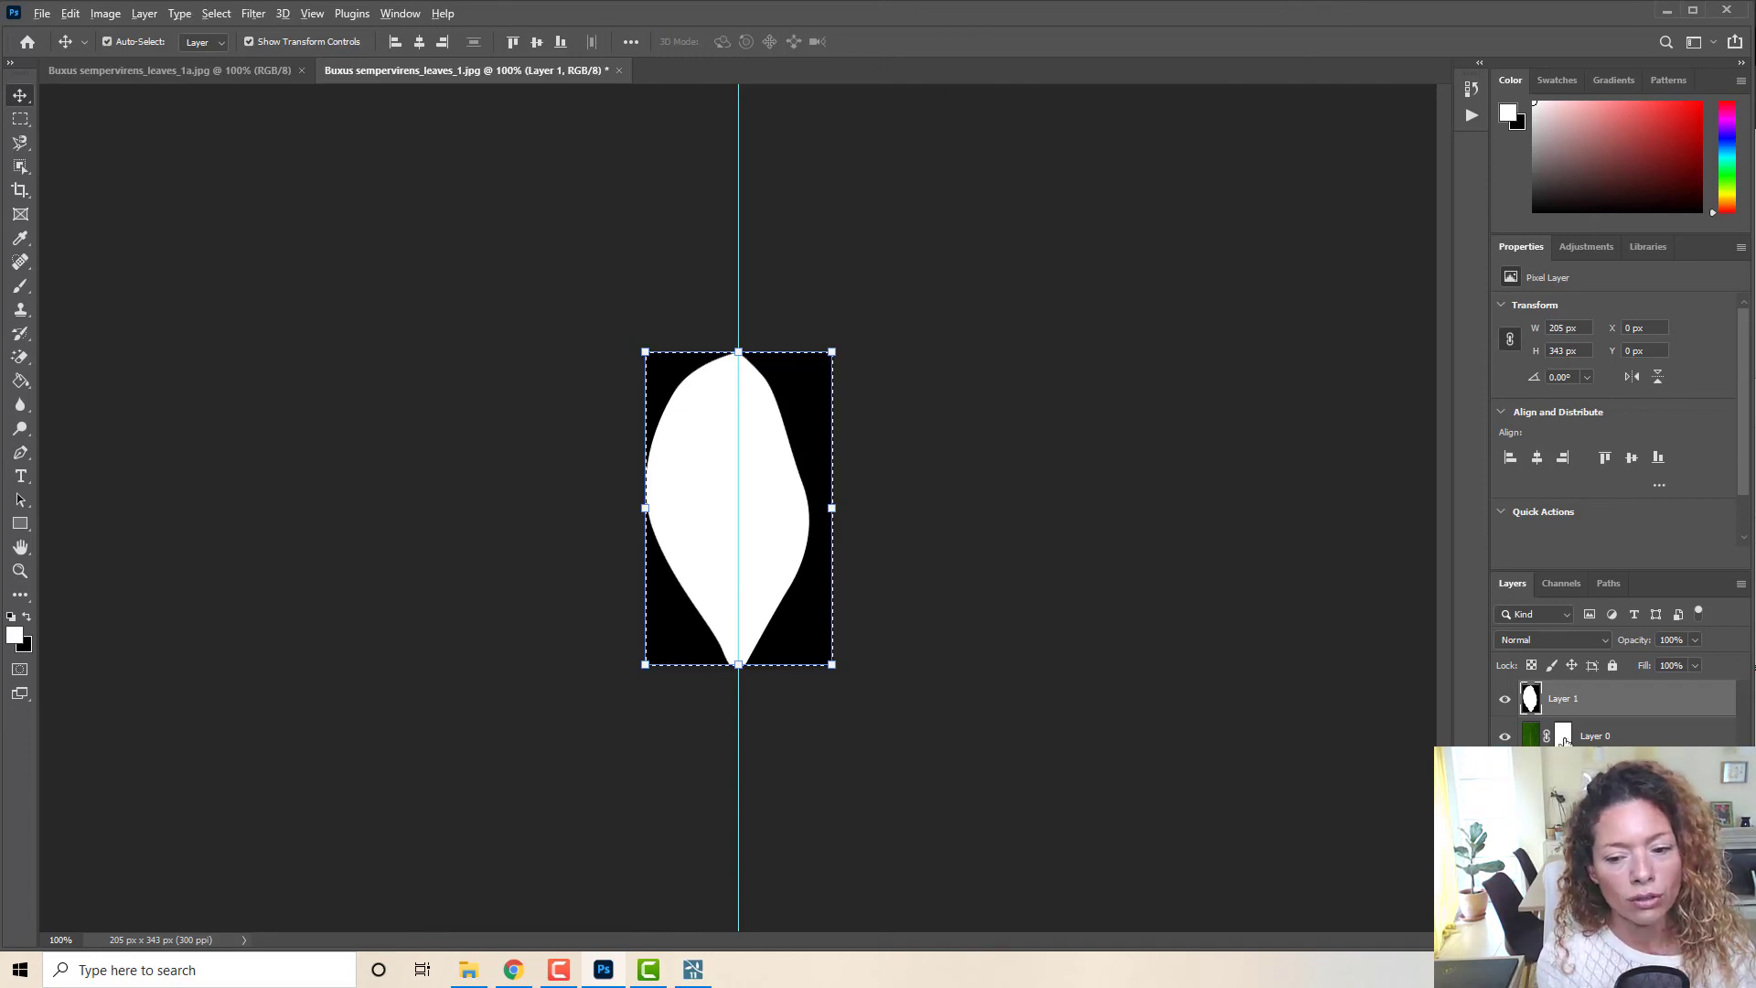
click(1563, 737)
key(alt+BackSpace)
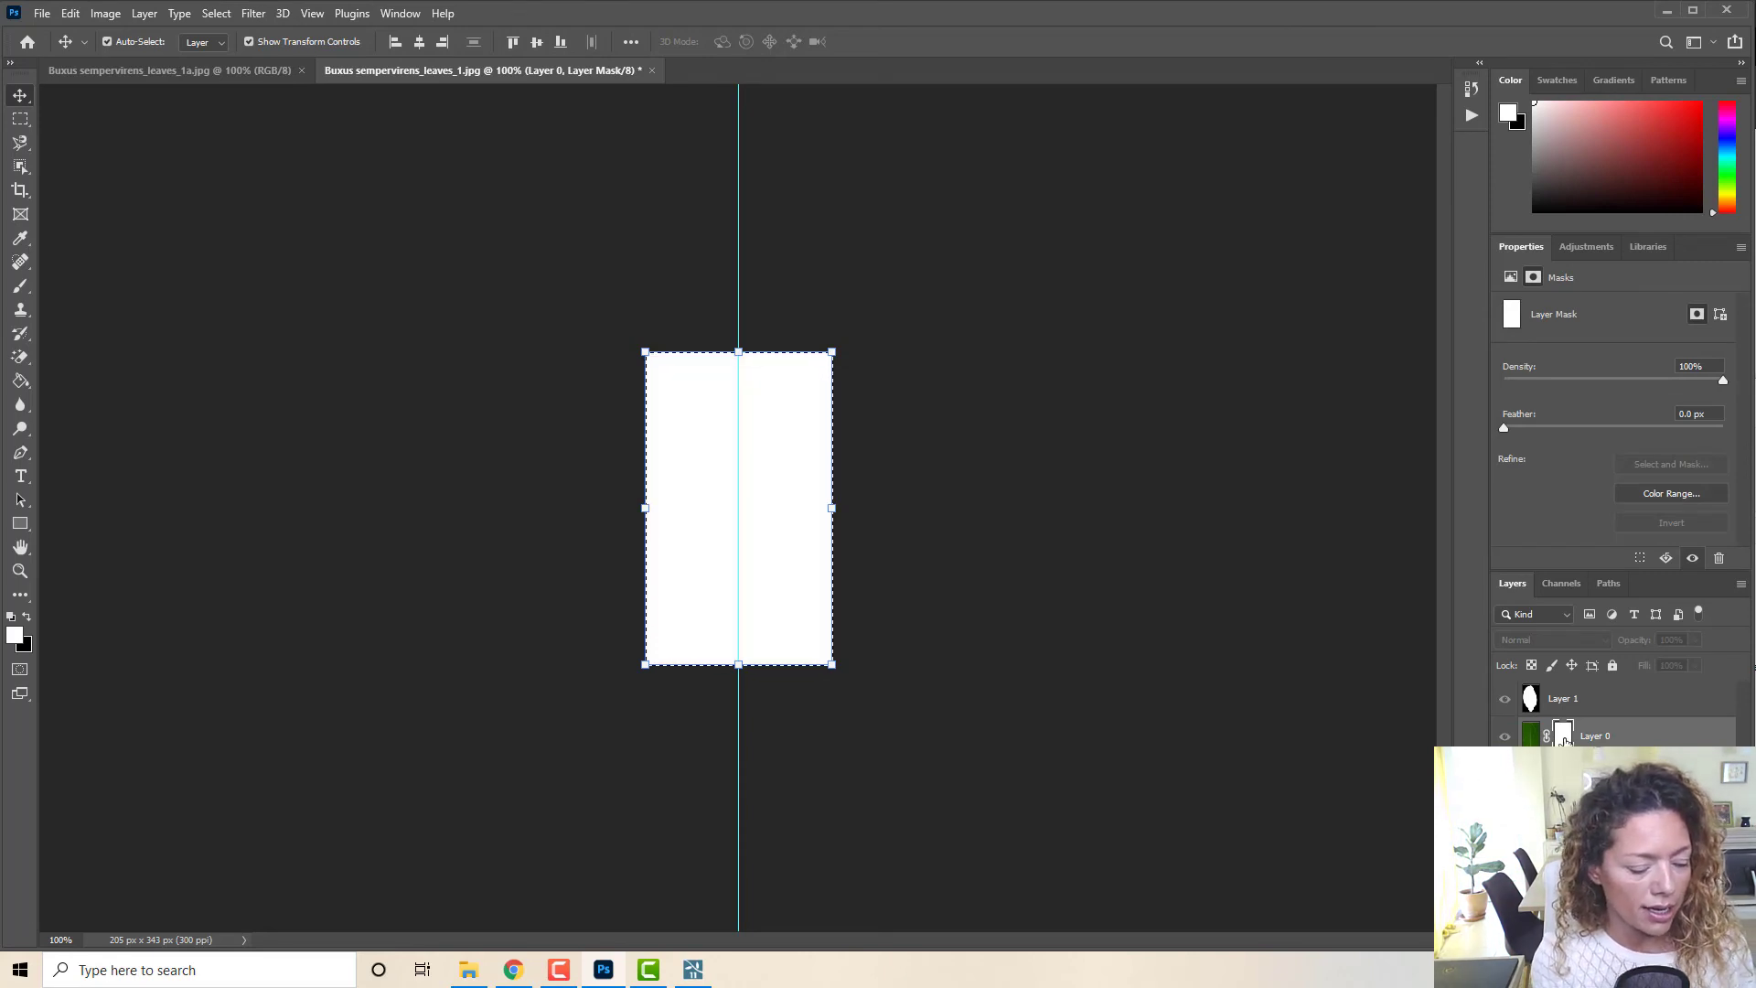
click(1506, 699)
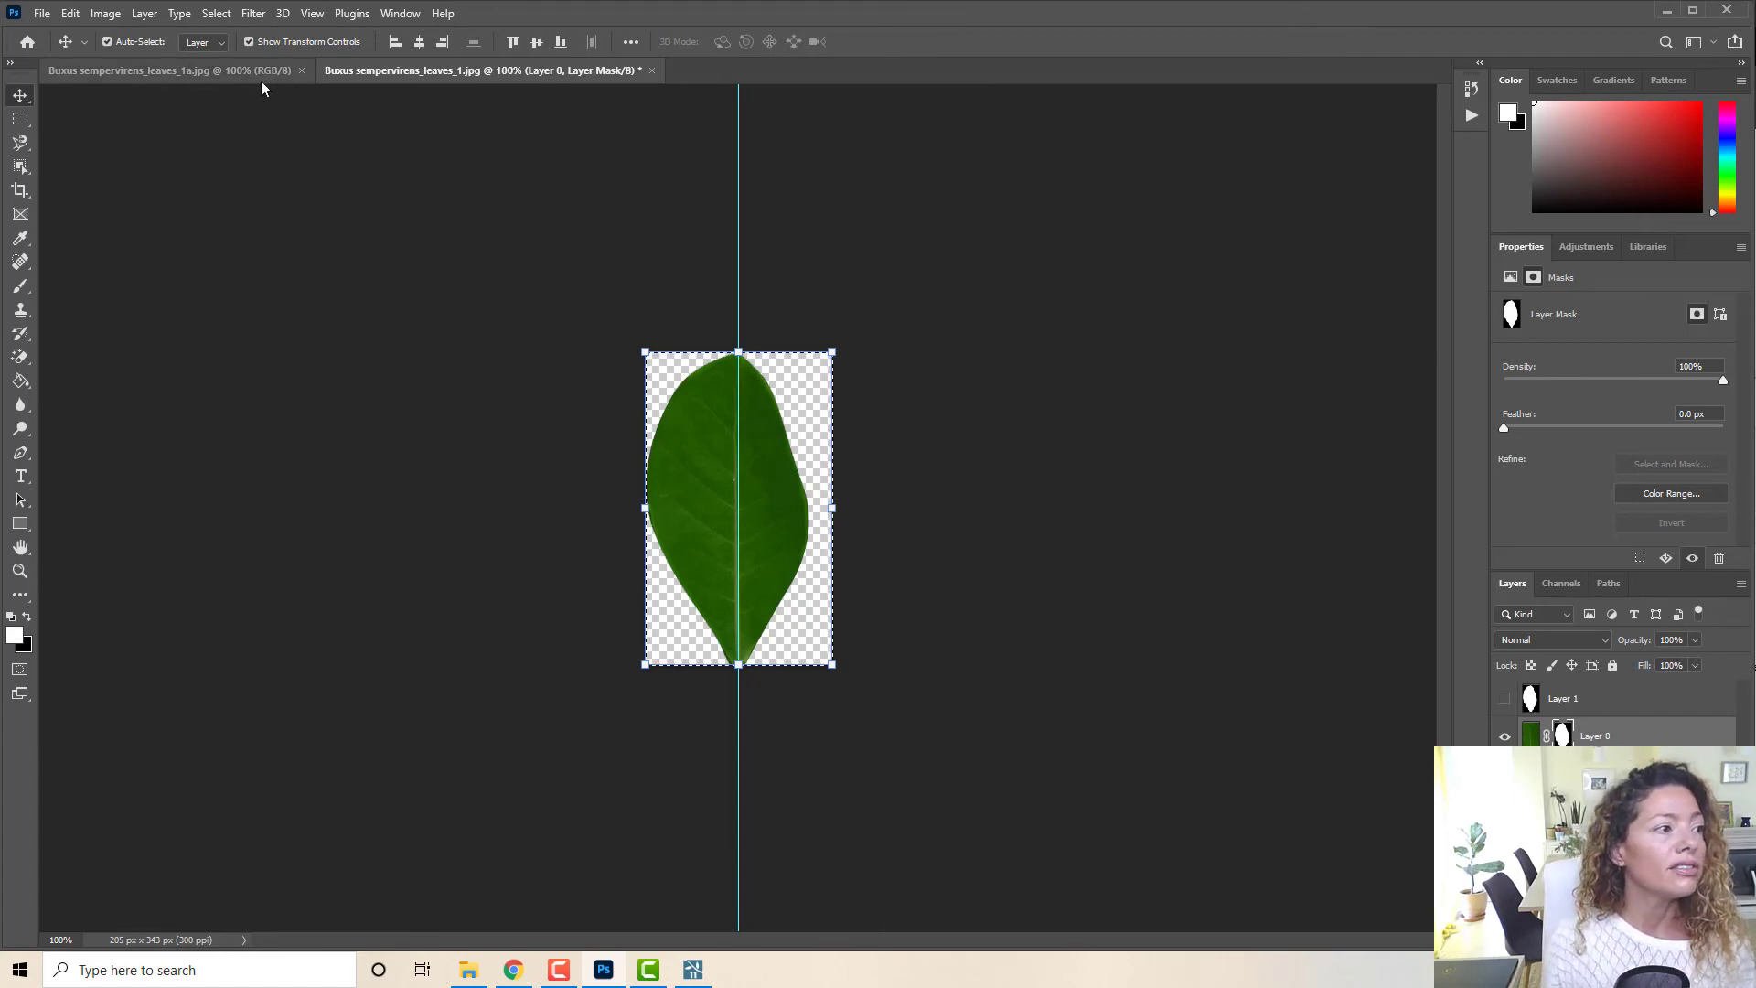
click(42, 12)
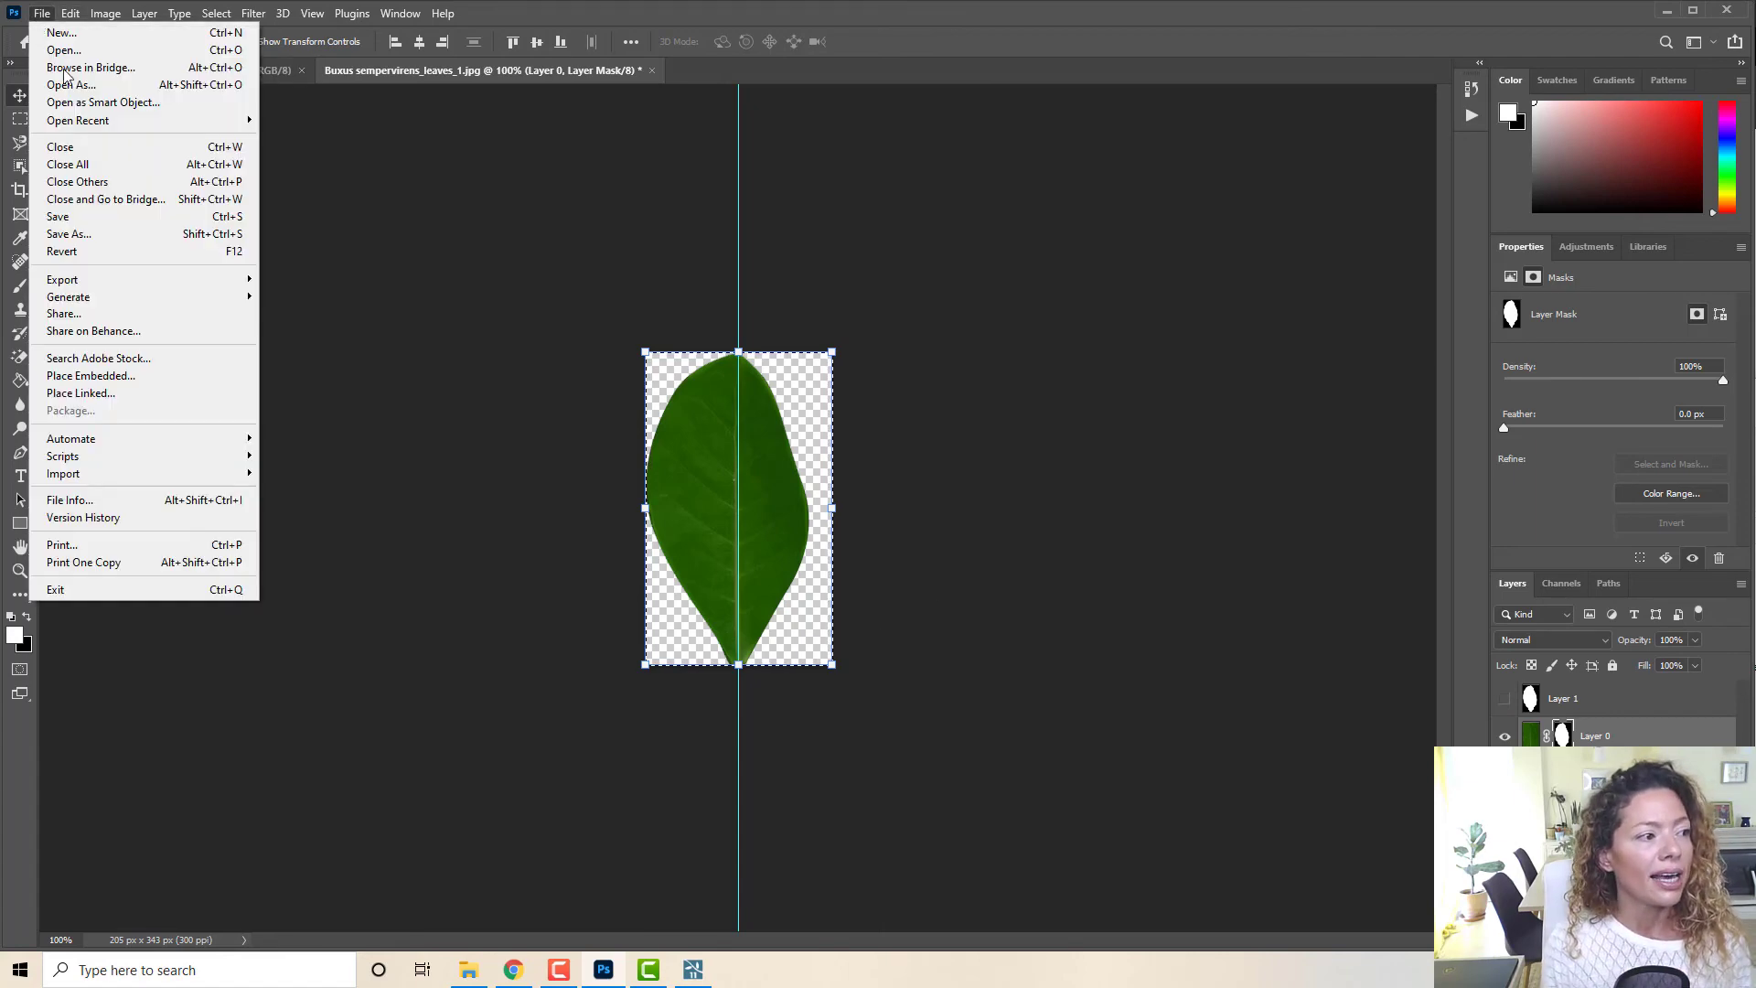
click(96, 234)
click(290, 423)
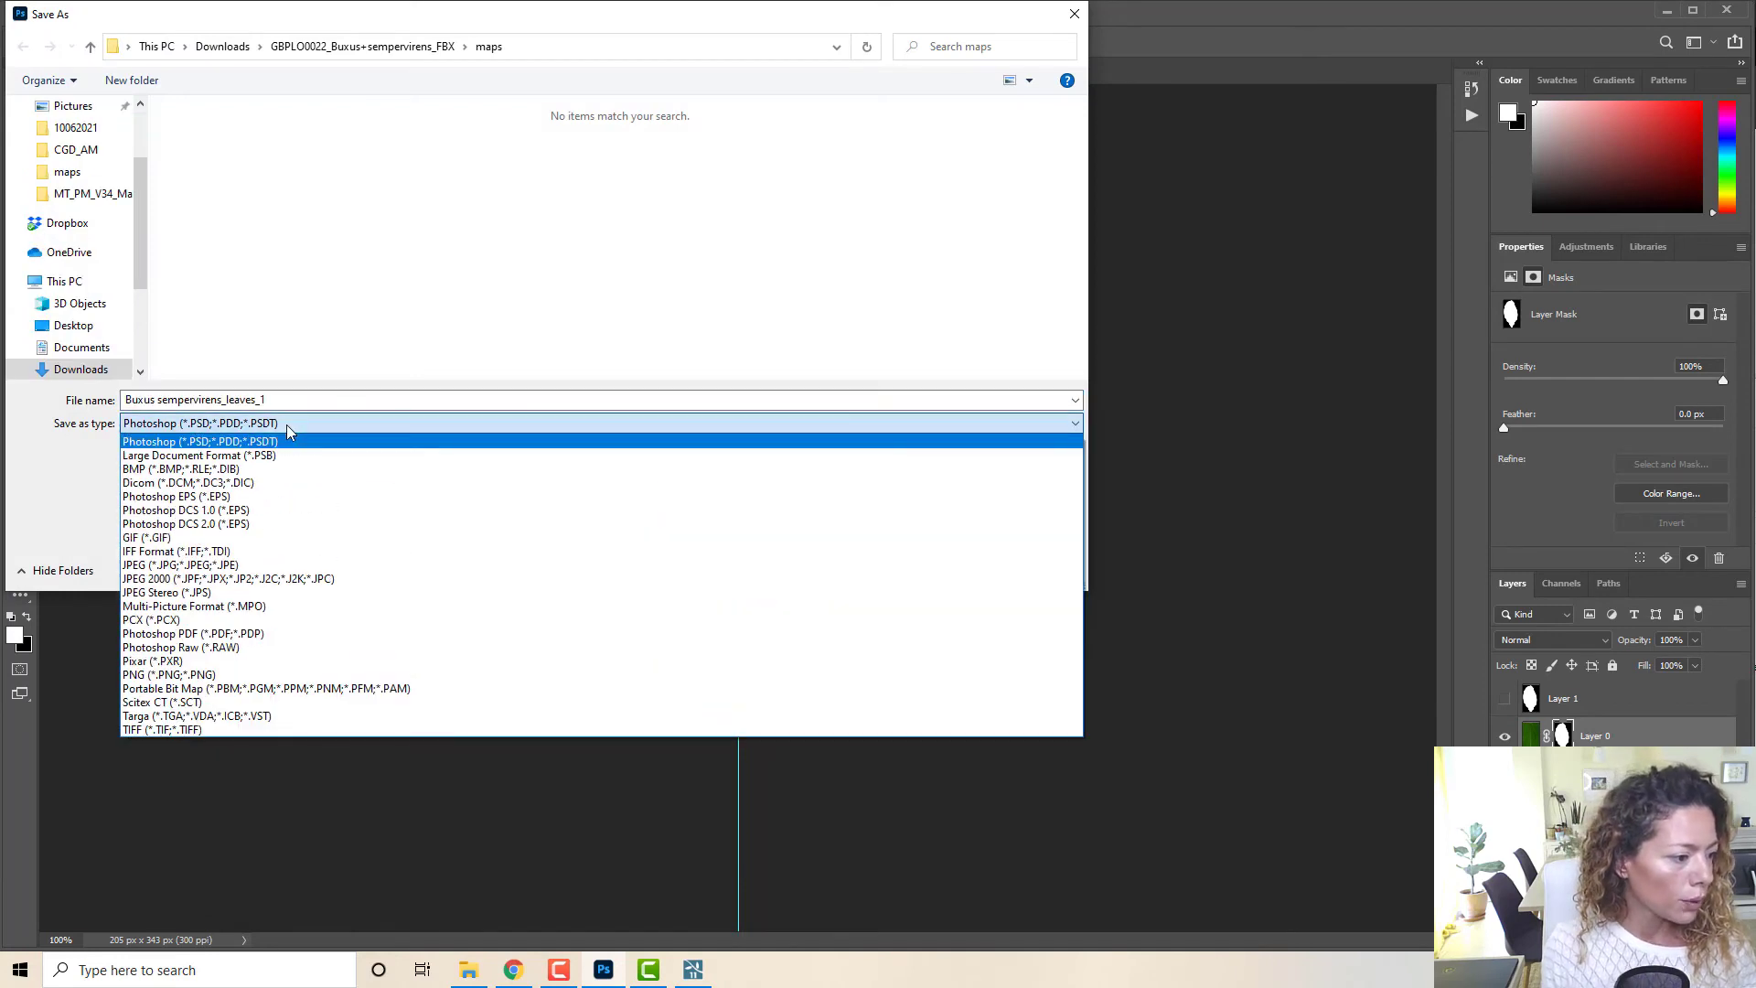
click(169, 675)
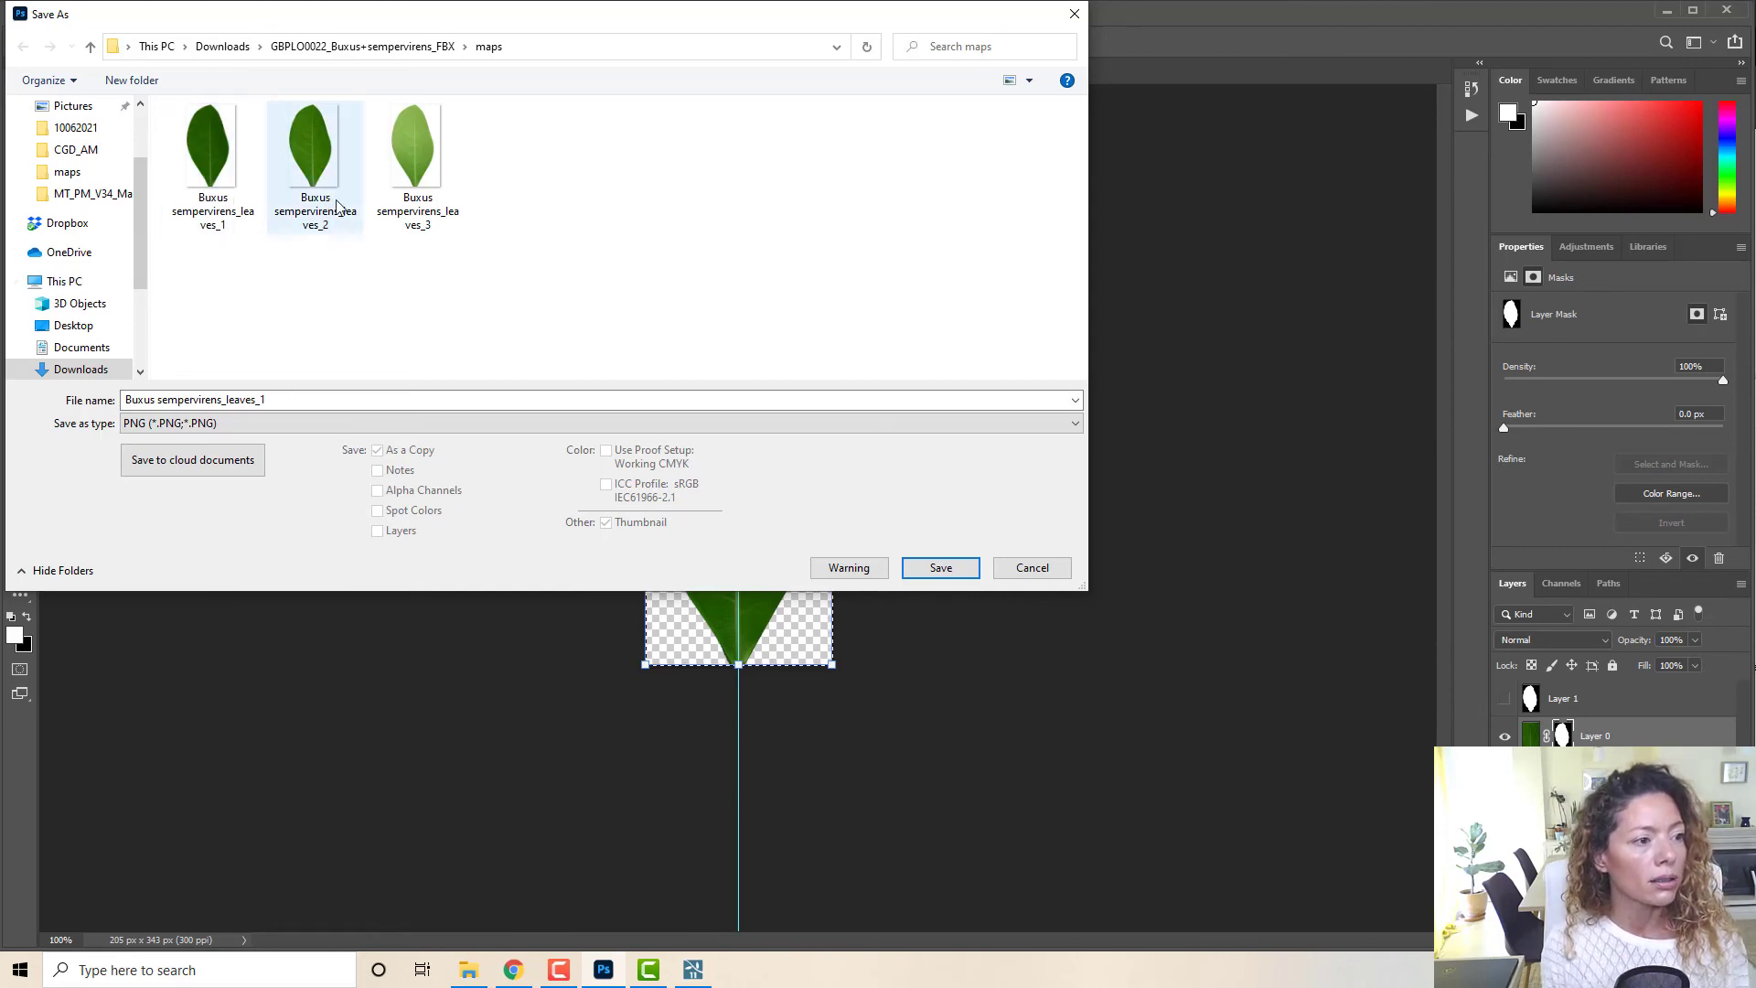
click(1032, 568)
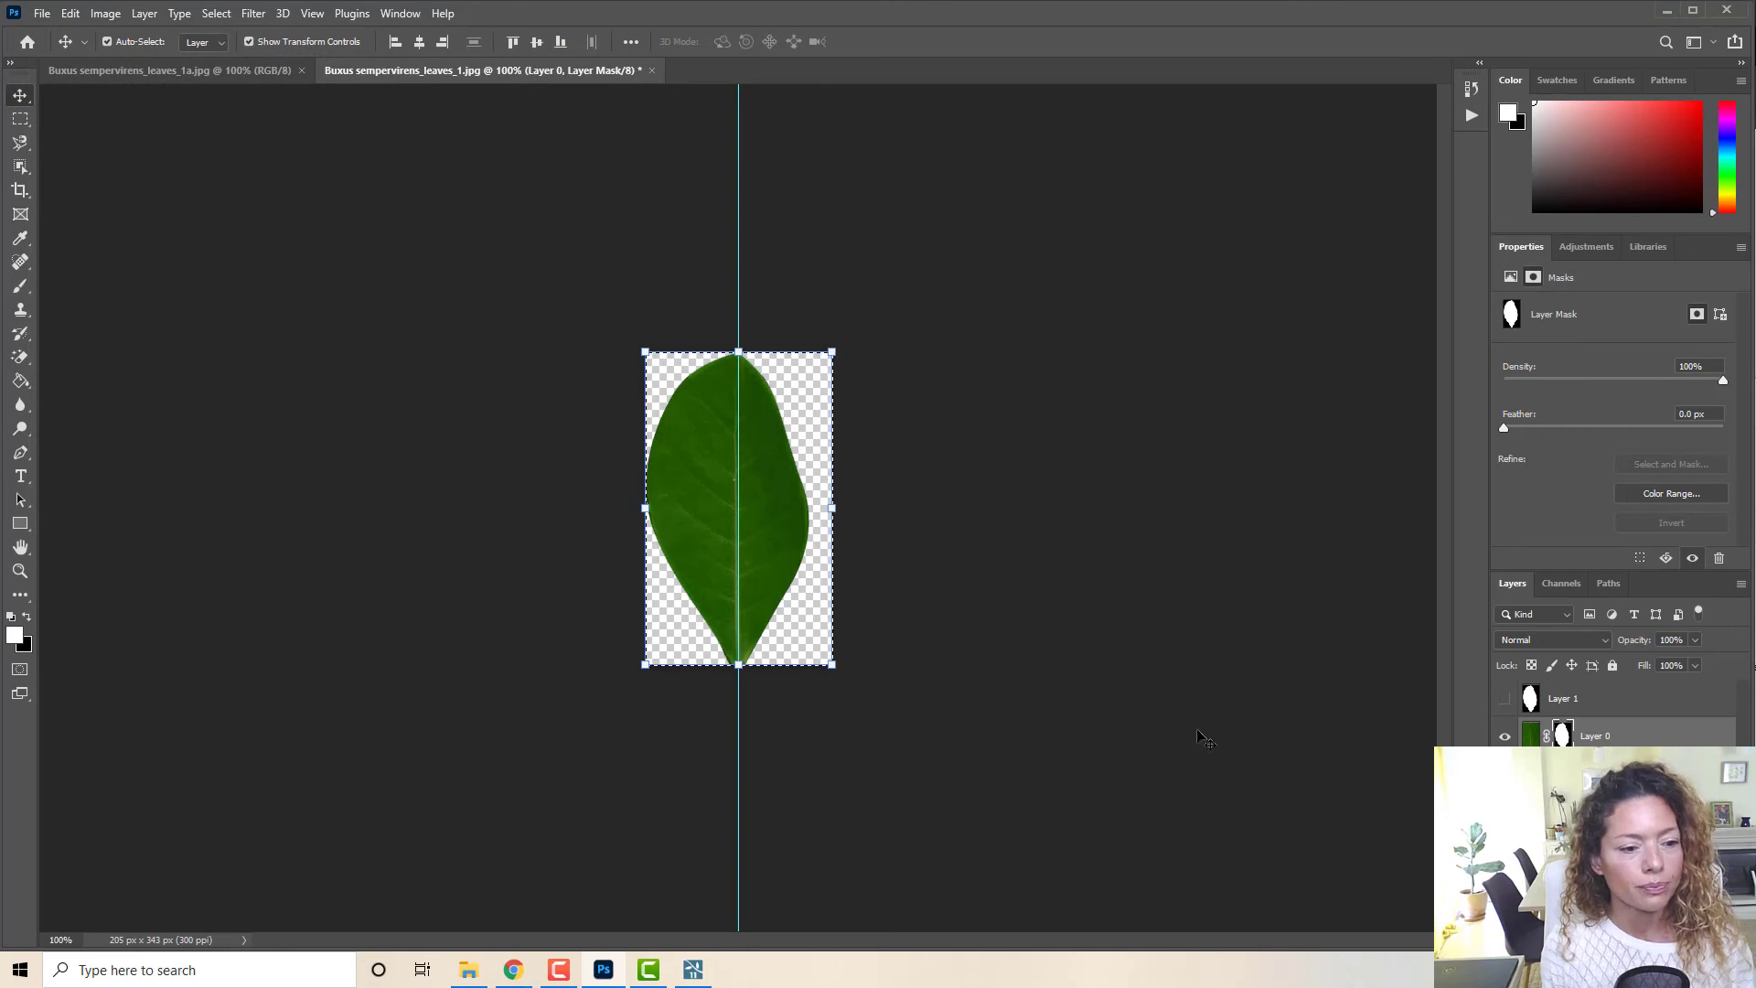
Step: Undo the leaf cutout and the imported Layer 1, going back to Layer 0 with its blank mask
key(ctrl+z)
key(ctrl+z)
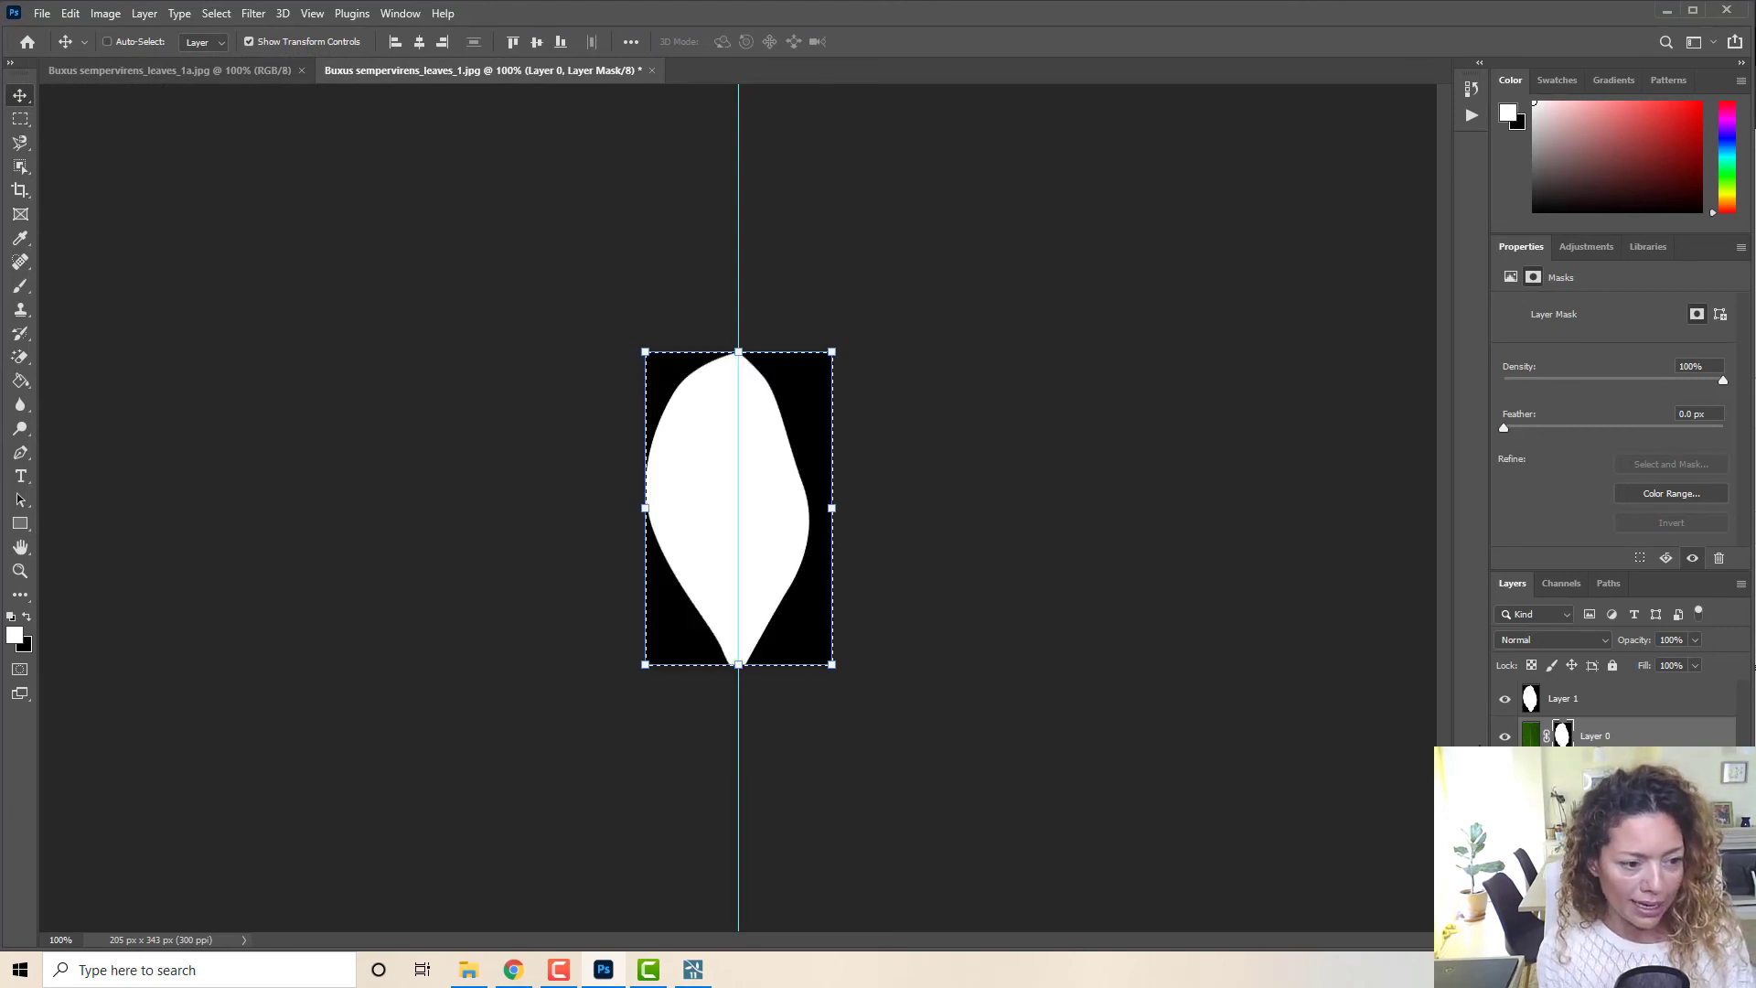
key(ctrl+z)
key(ctrl+z)
key(ctrl+z)
key(ctrl+z)
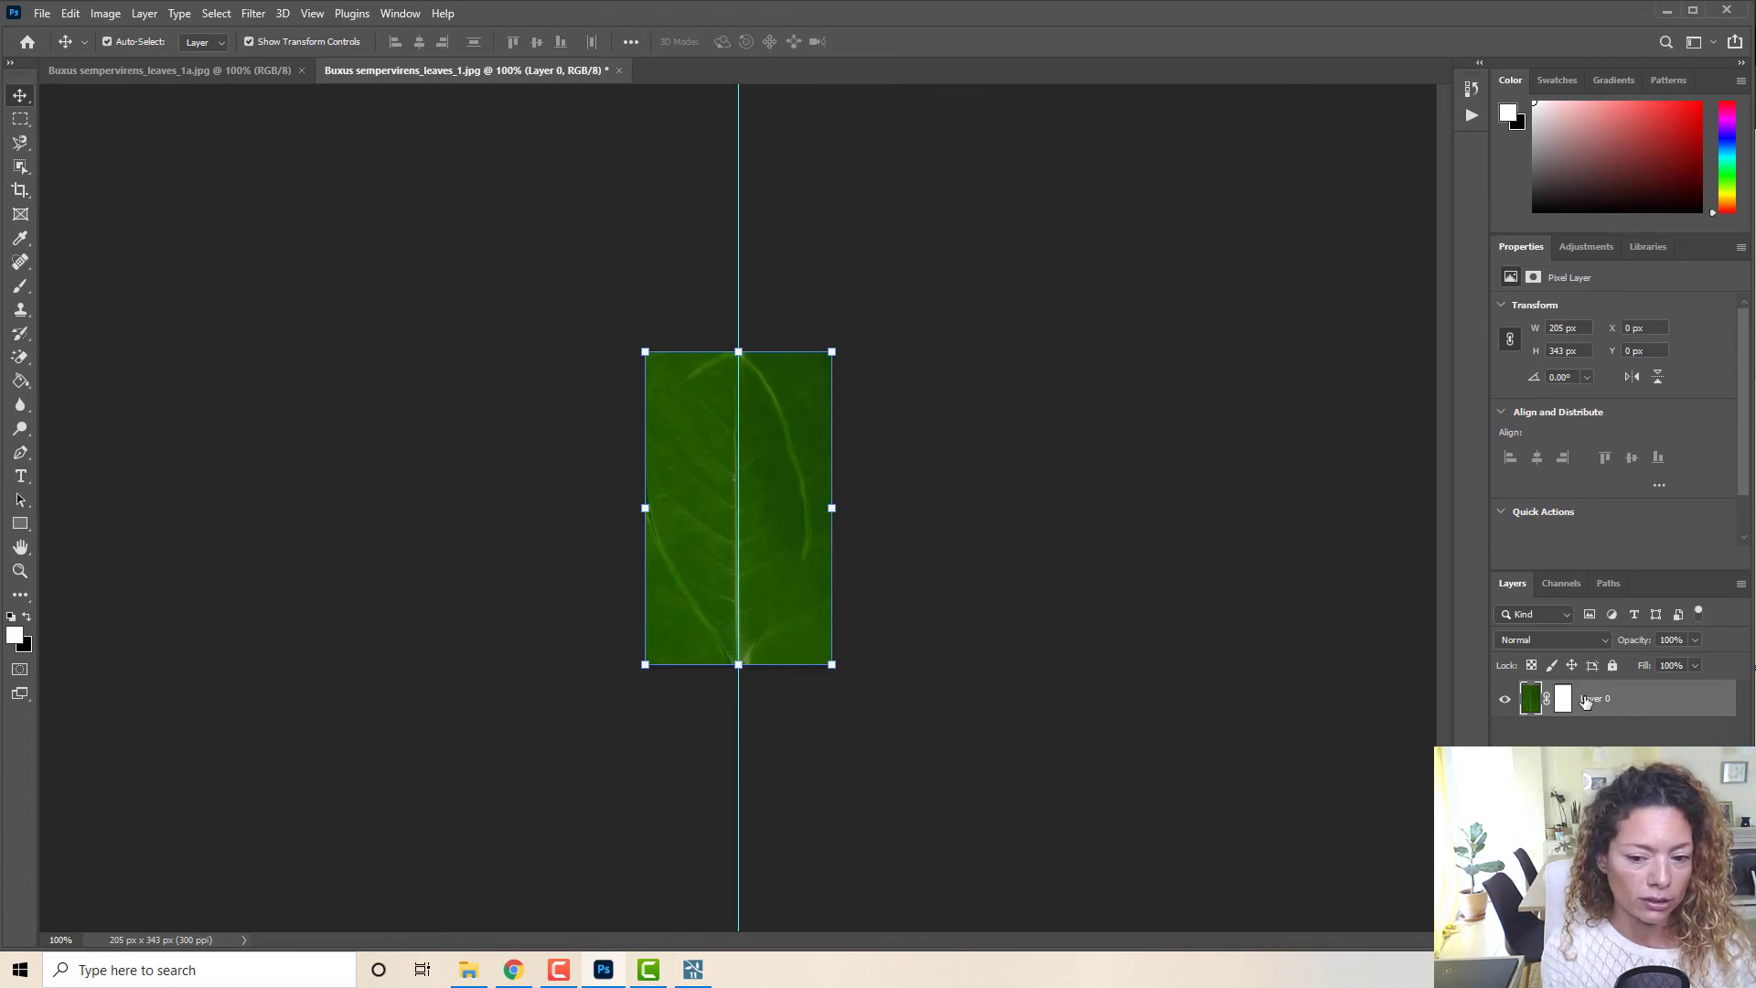
Step: Bring the black-and-white leaf from Buxus sempervirens_leaves_1a.jpg back in as Layer 1, copy it into Layer 0's mask and hide Layer 1
click(265, 71)
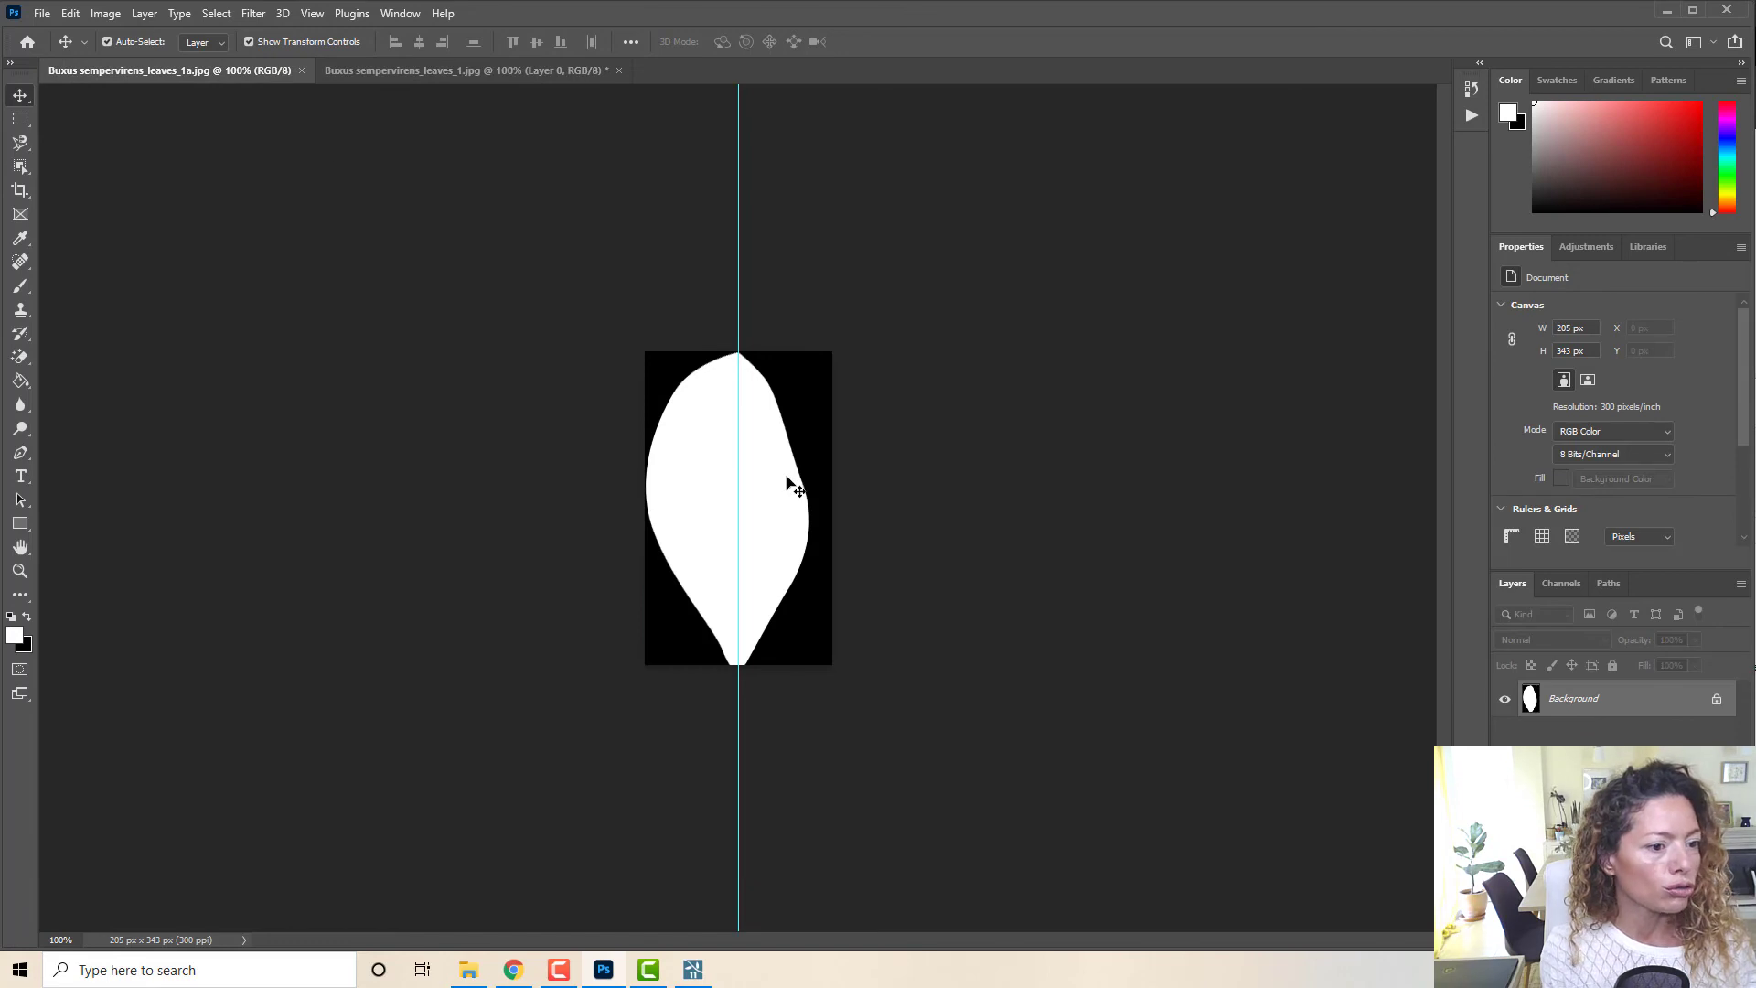
click(427, 71)
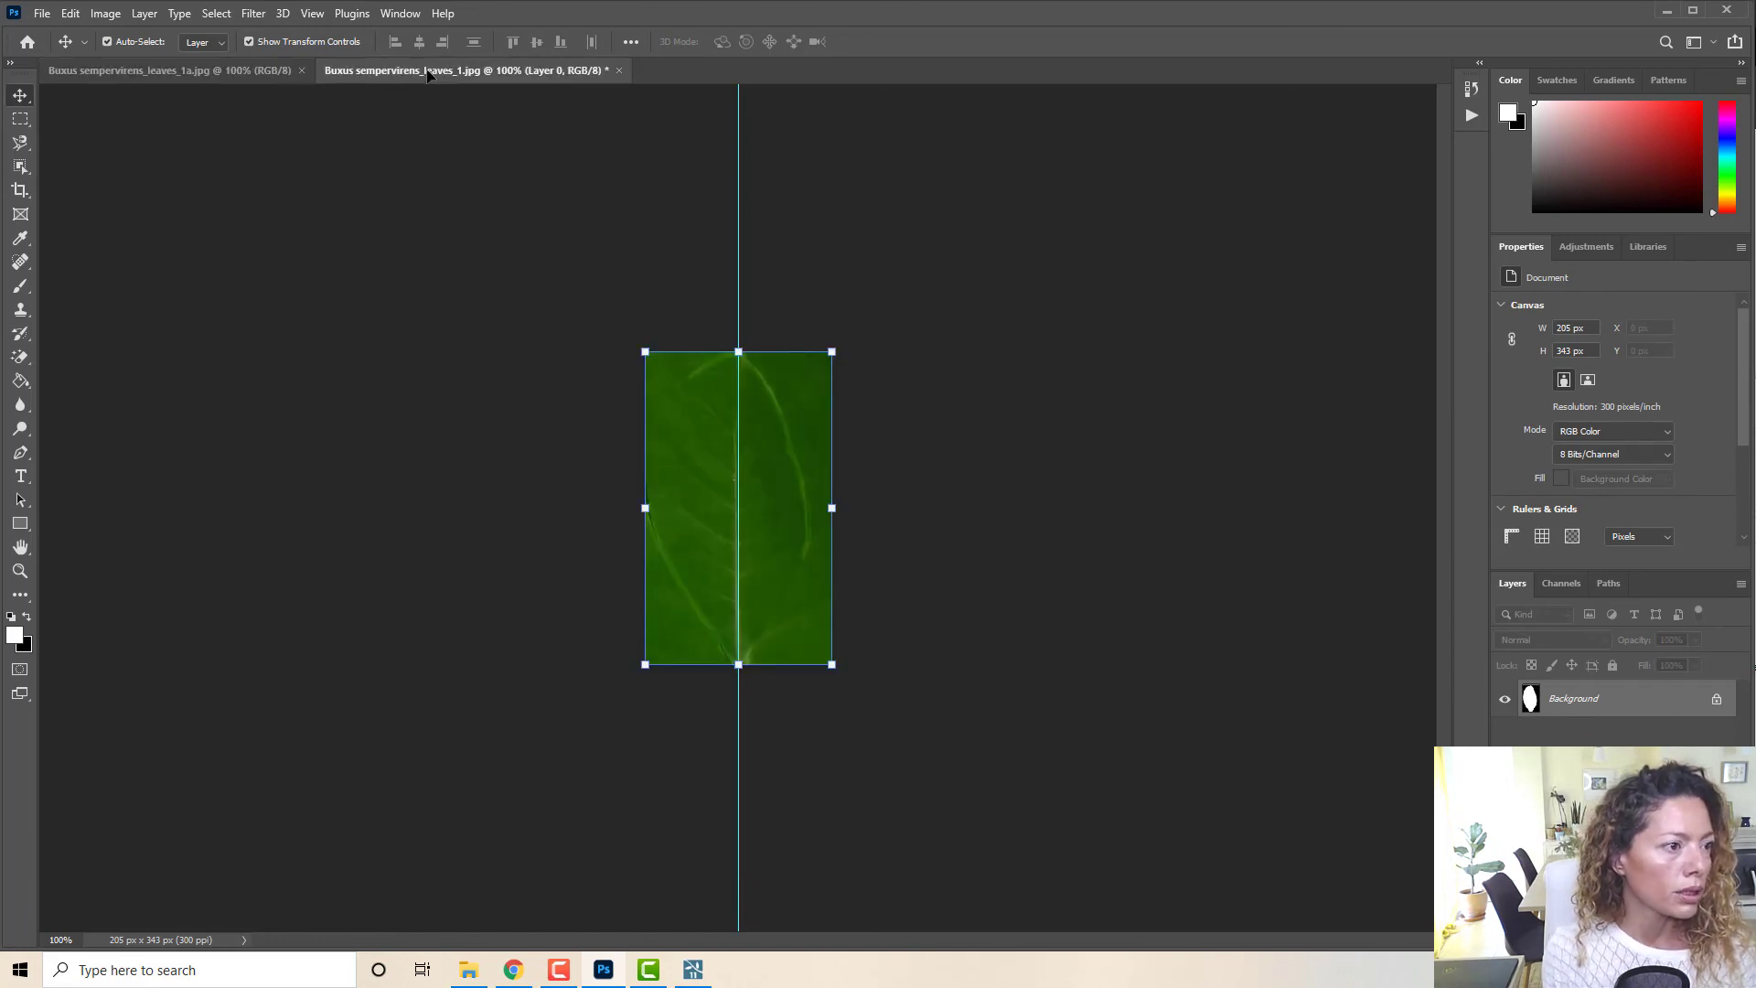
drag(679, 443, 744, 515)
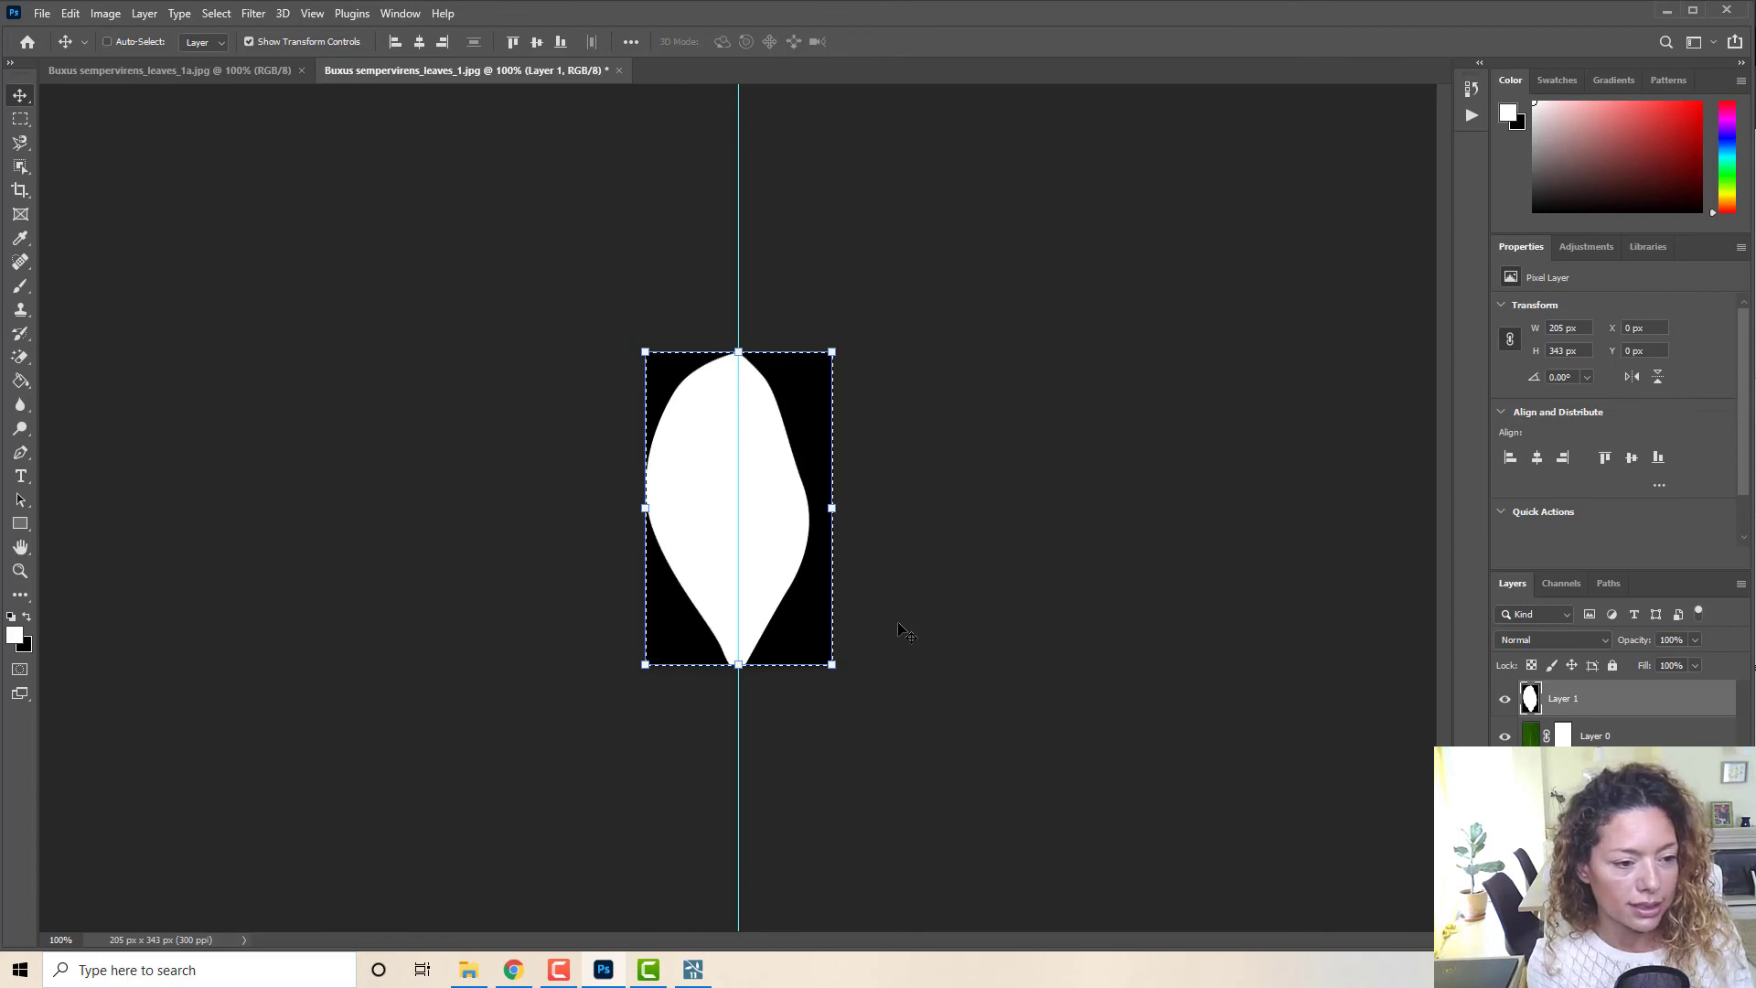
alt+click(1563, 737)
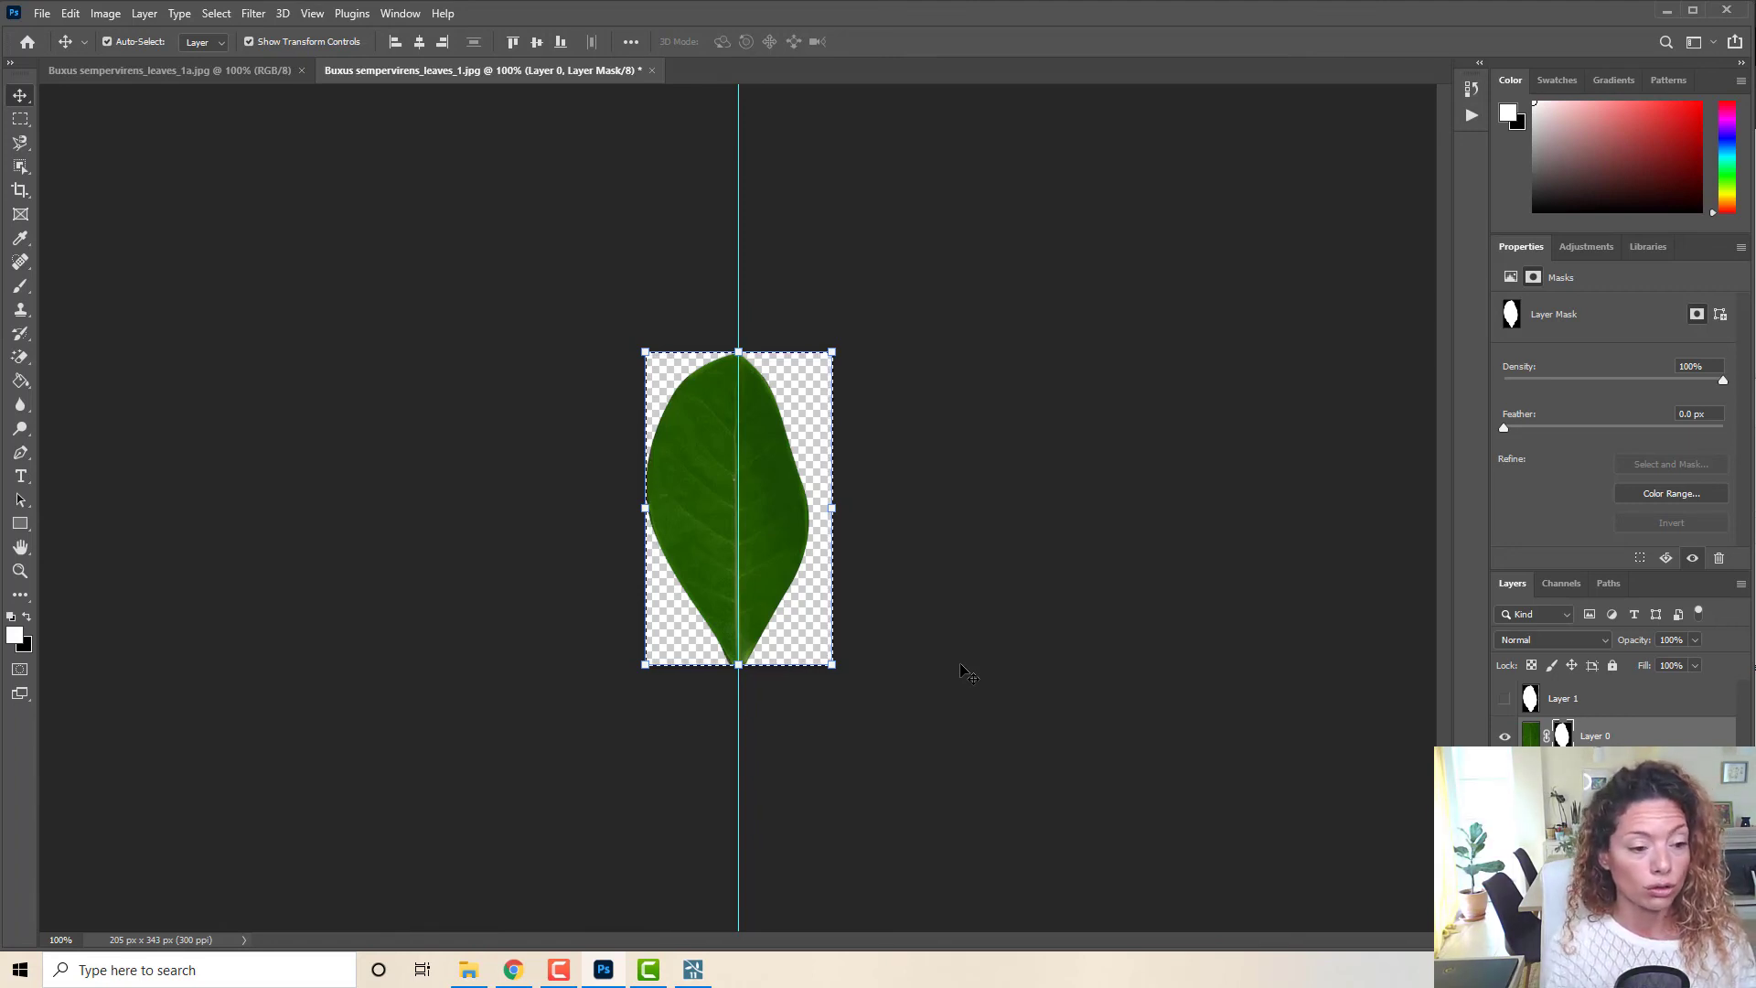
Step: Switch to Lumion and load the transparent Buxus sempervirens_leaves_1.png as the leaf material's color map
click(692, 969)
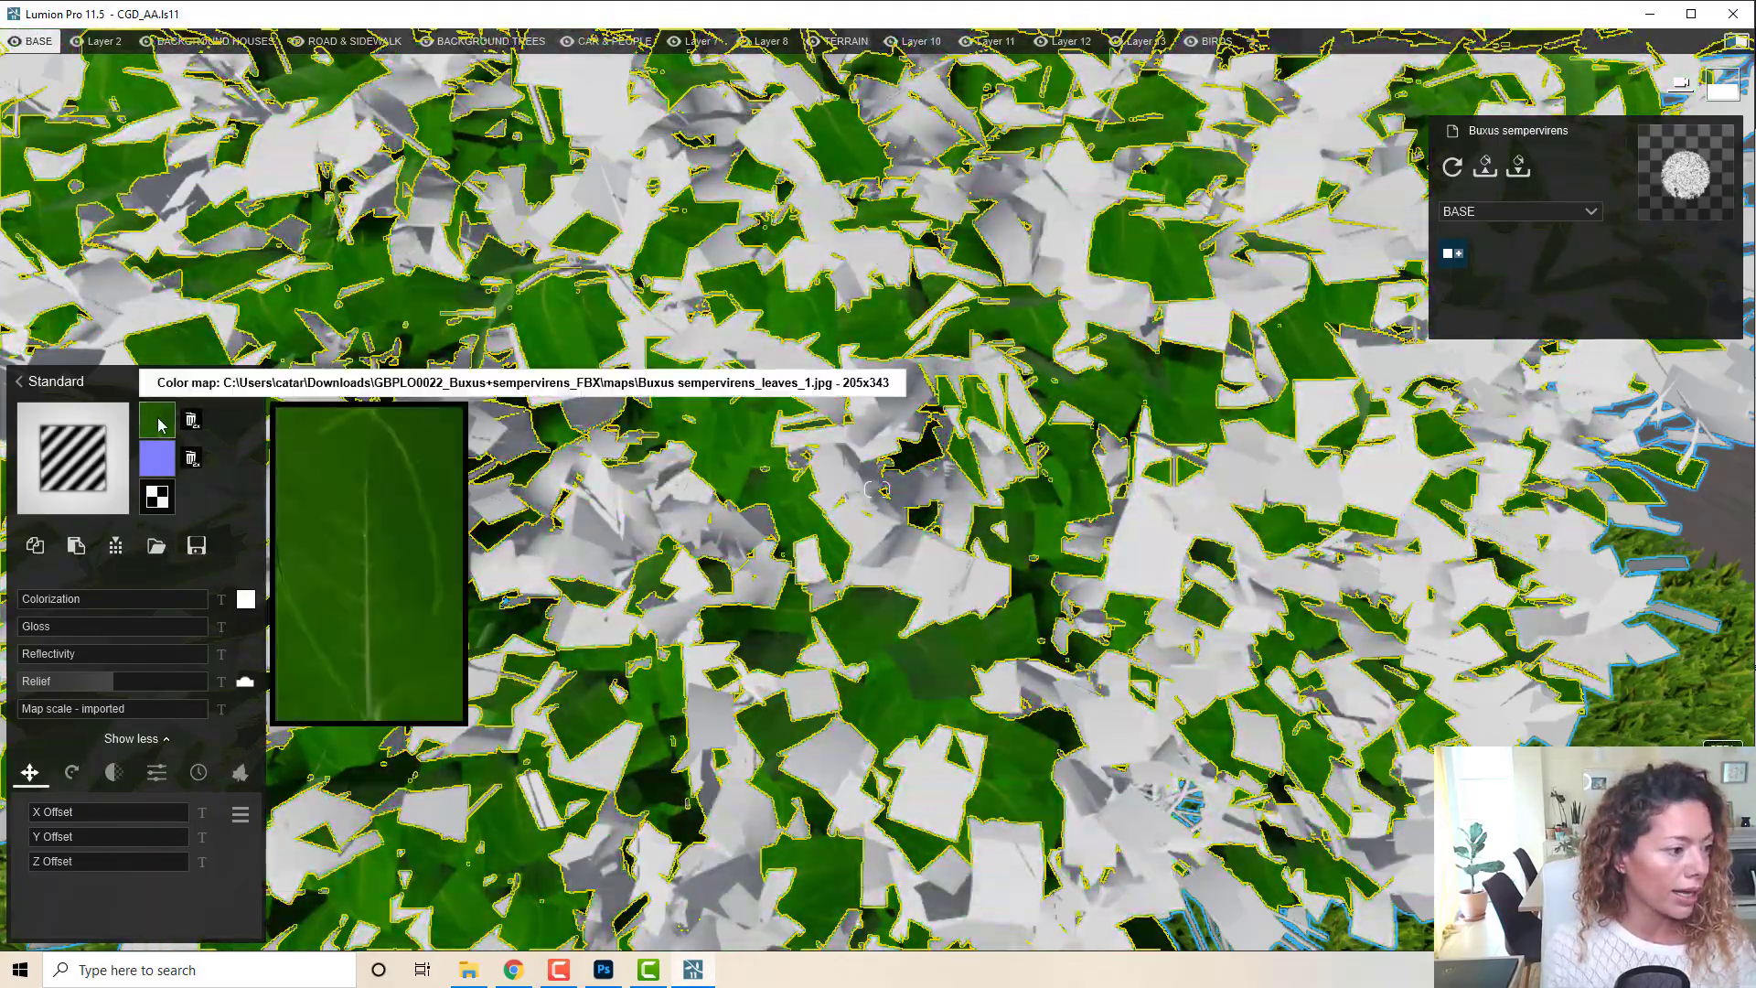
click(160, 423)
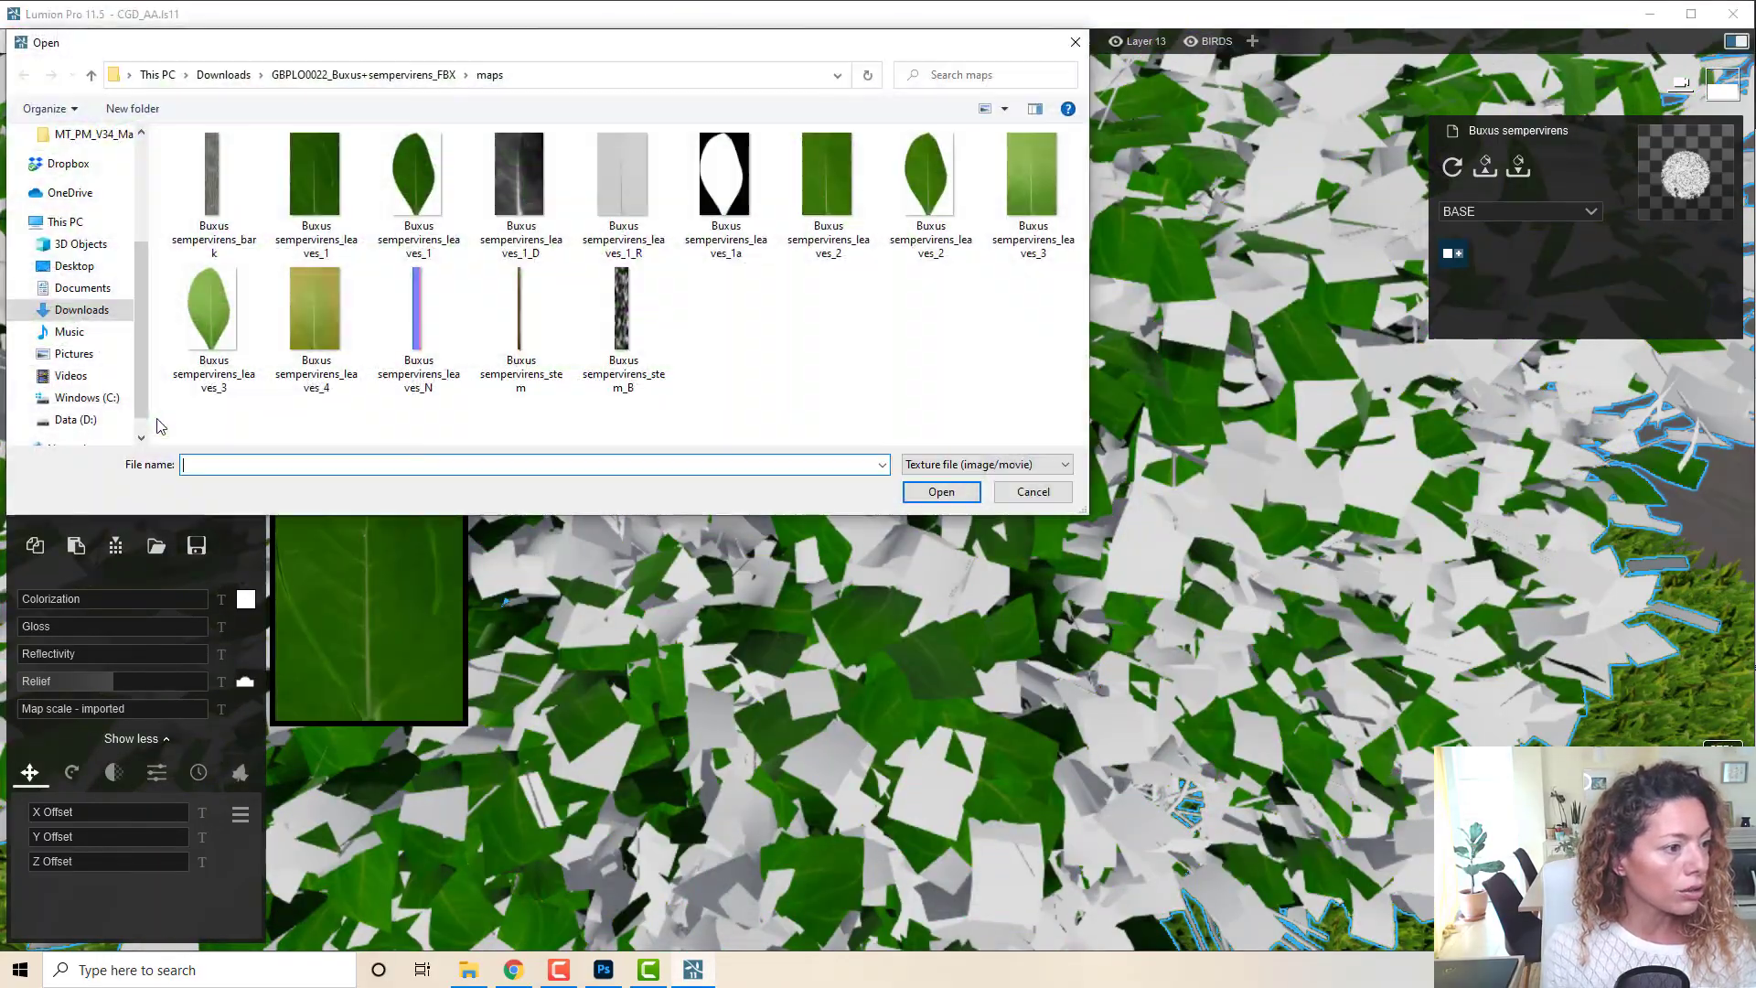
click(402, 183)
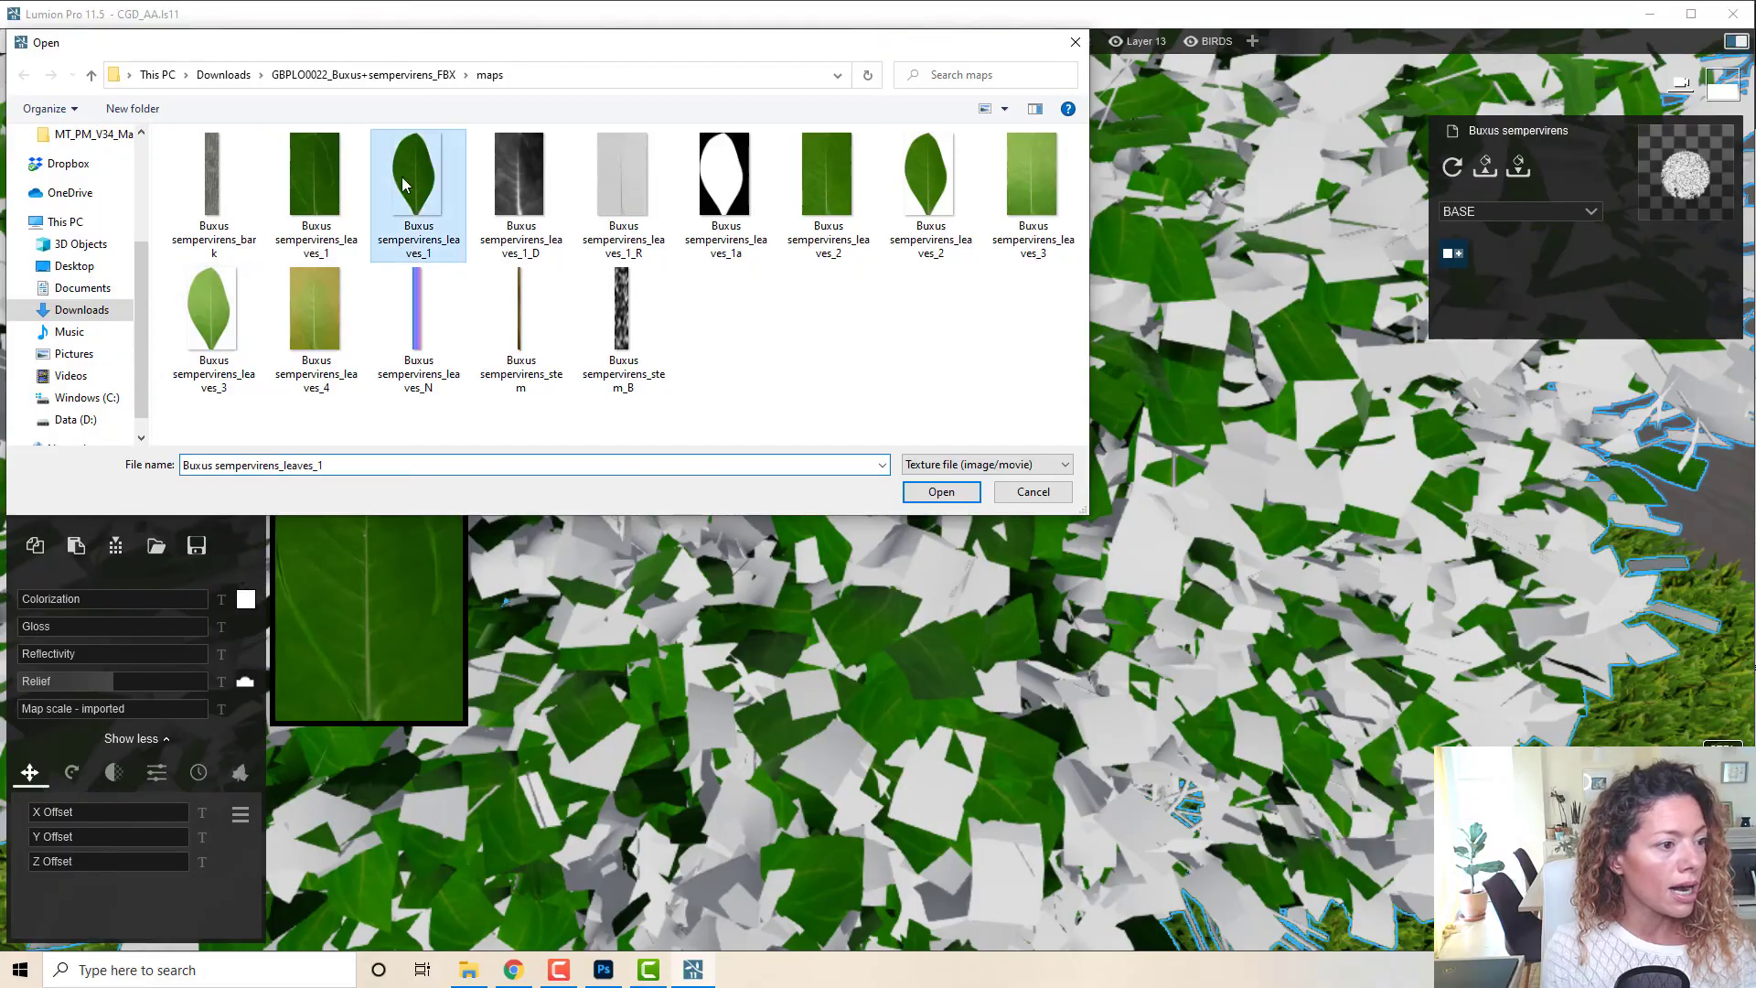
click(941, 492)
key(s)
right_drag(924, 576, 915, 640)
key(w)
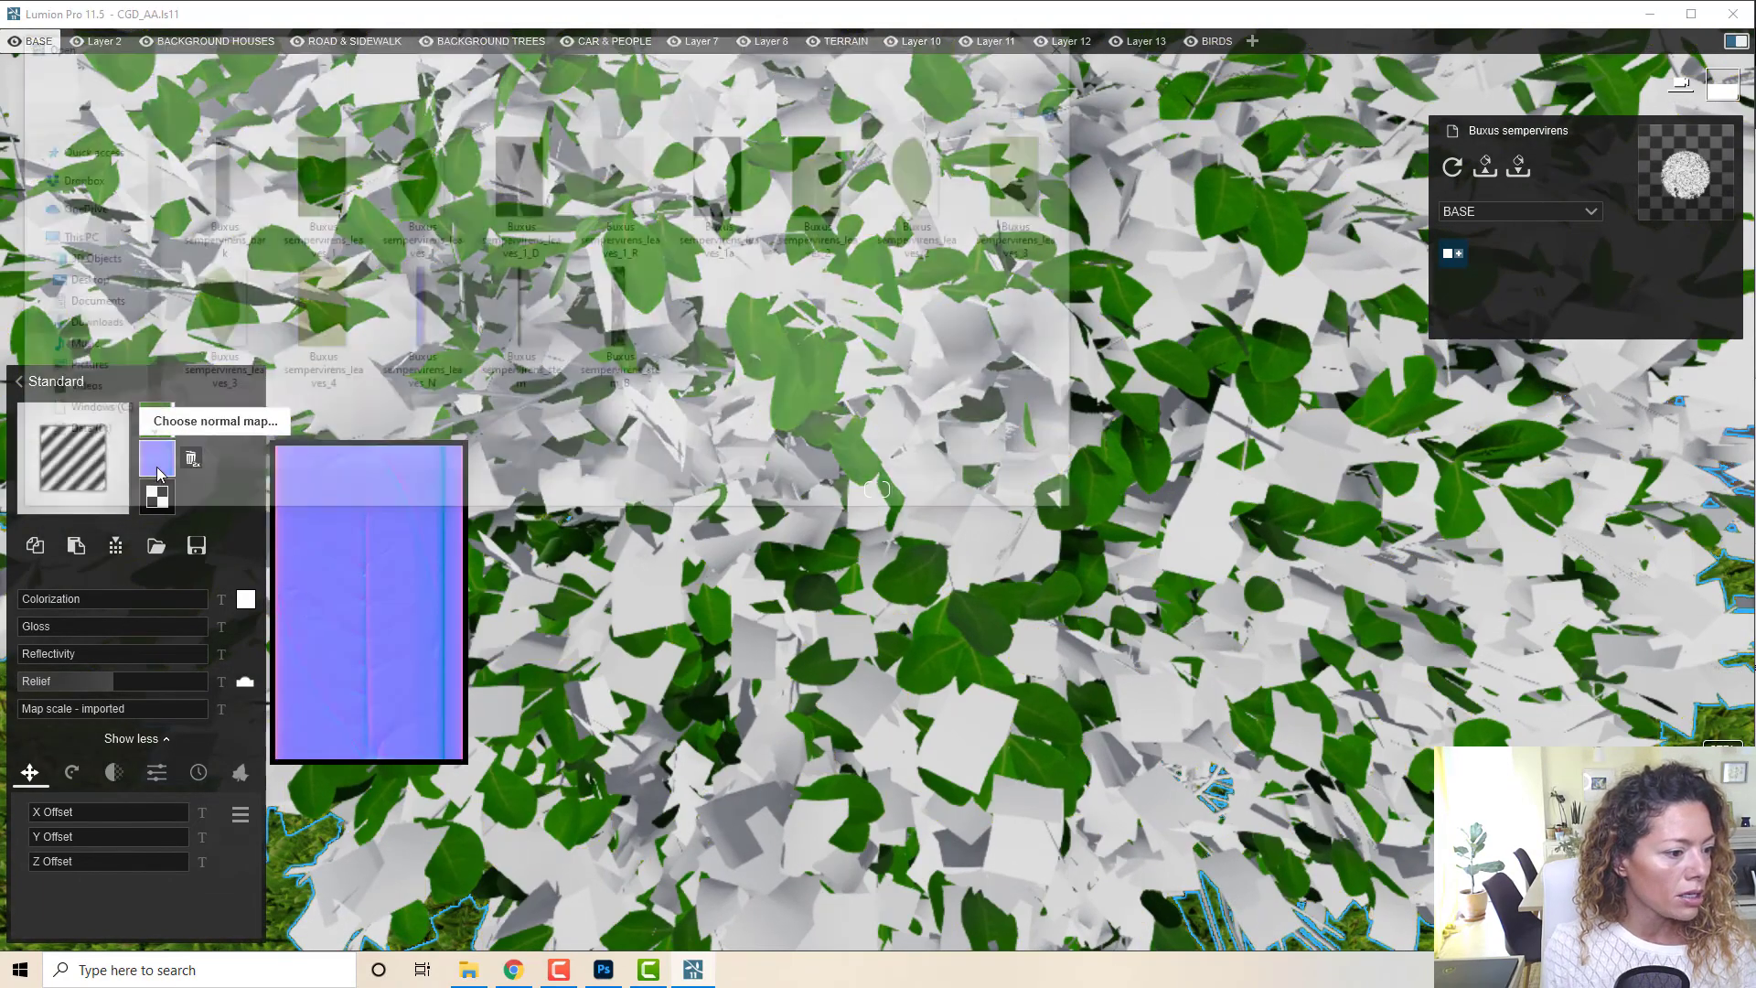
Step: Load Buxus sempervirens_leaves_N as the leaf material's normal map and Buxus sempervirens_leaves_1_D as its displacement map
click(158, 459)
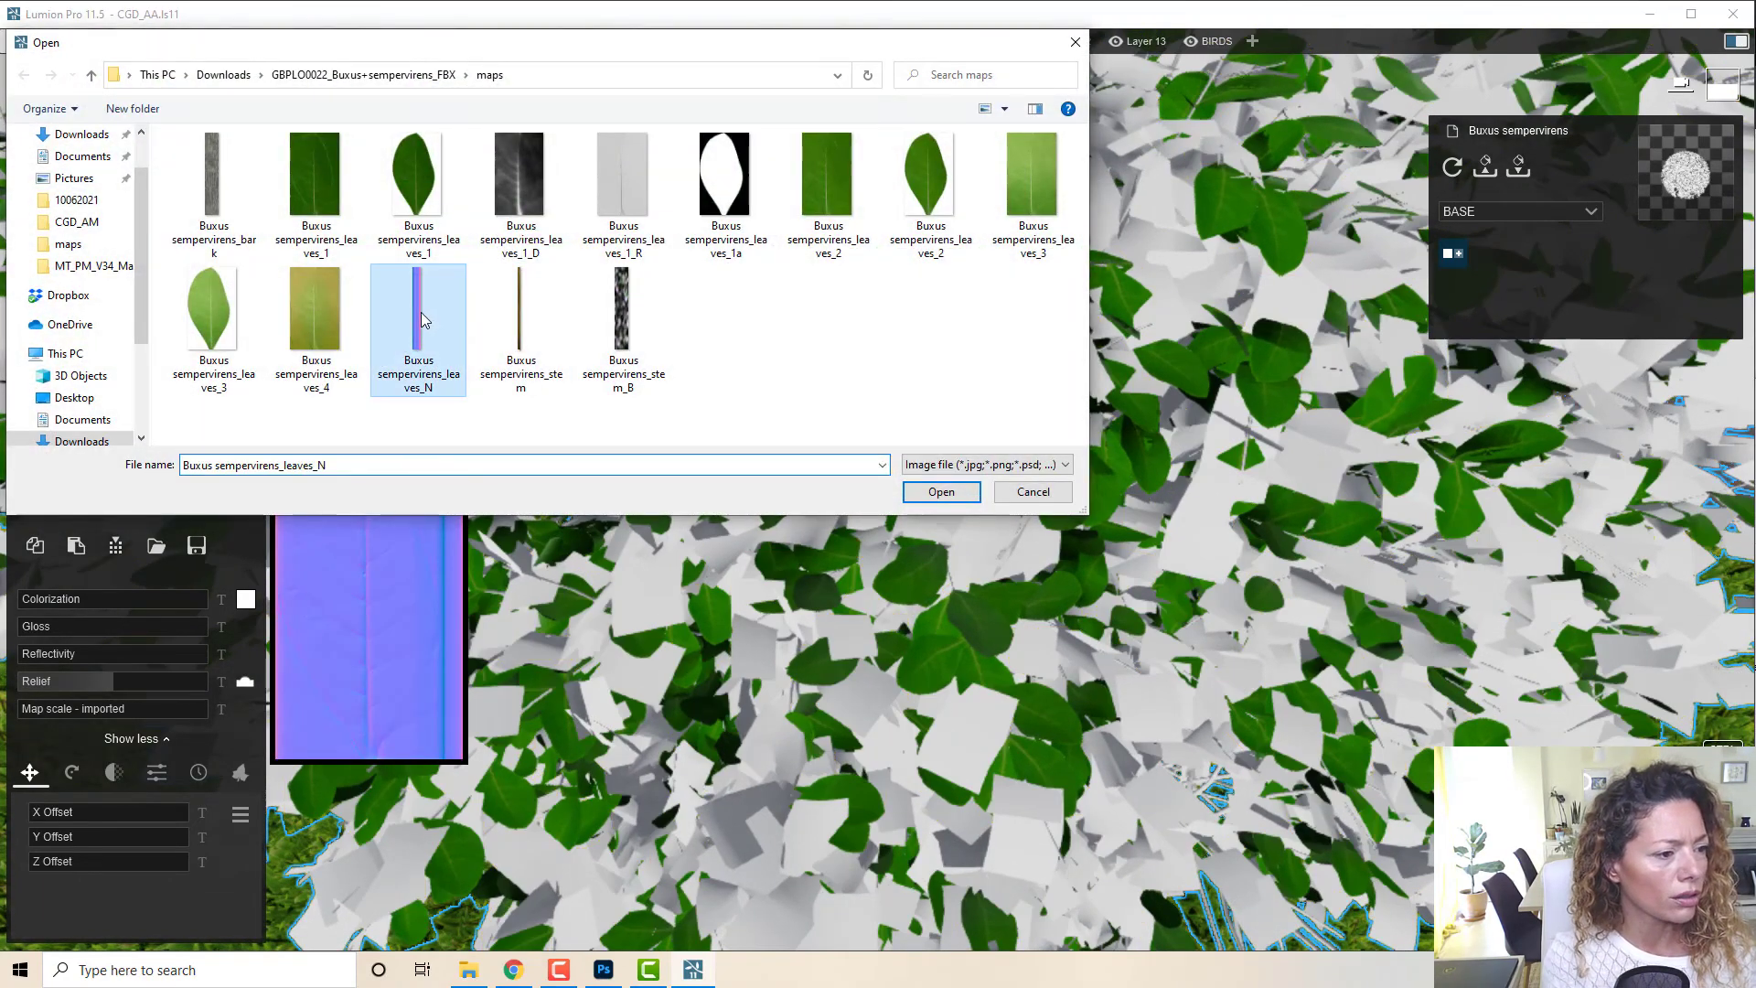
click(941, 492)
right_drag(876, 489, 876, 490)
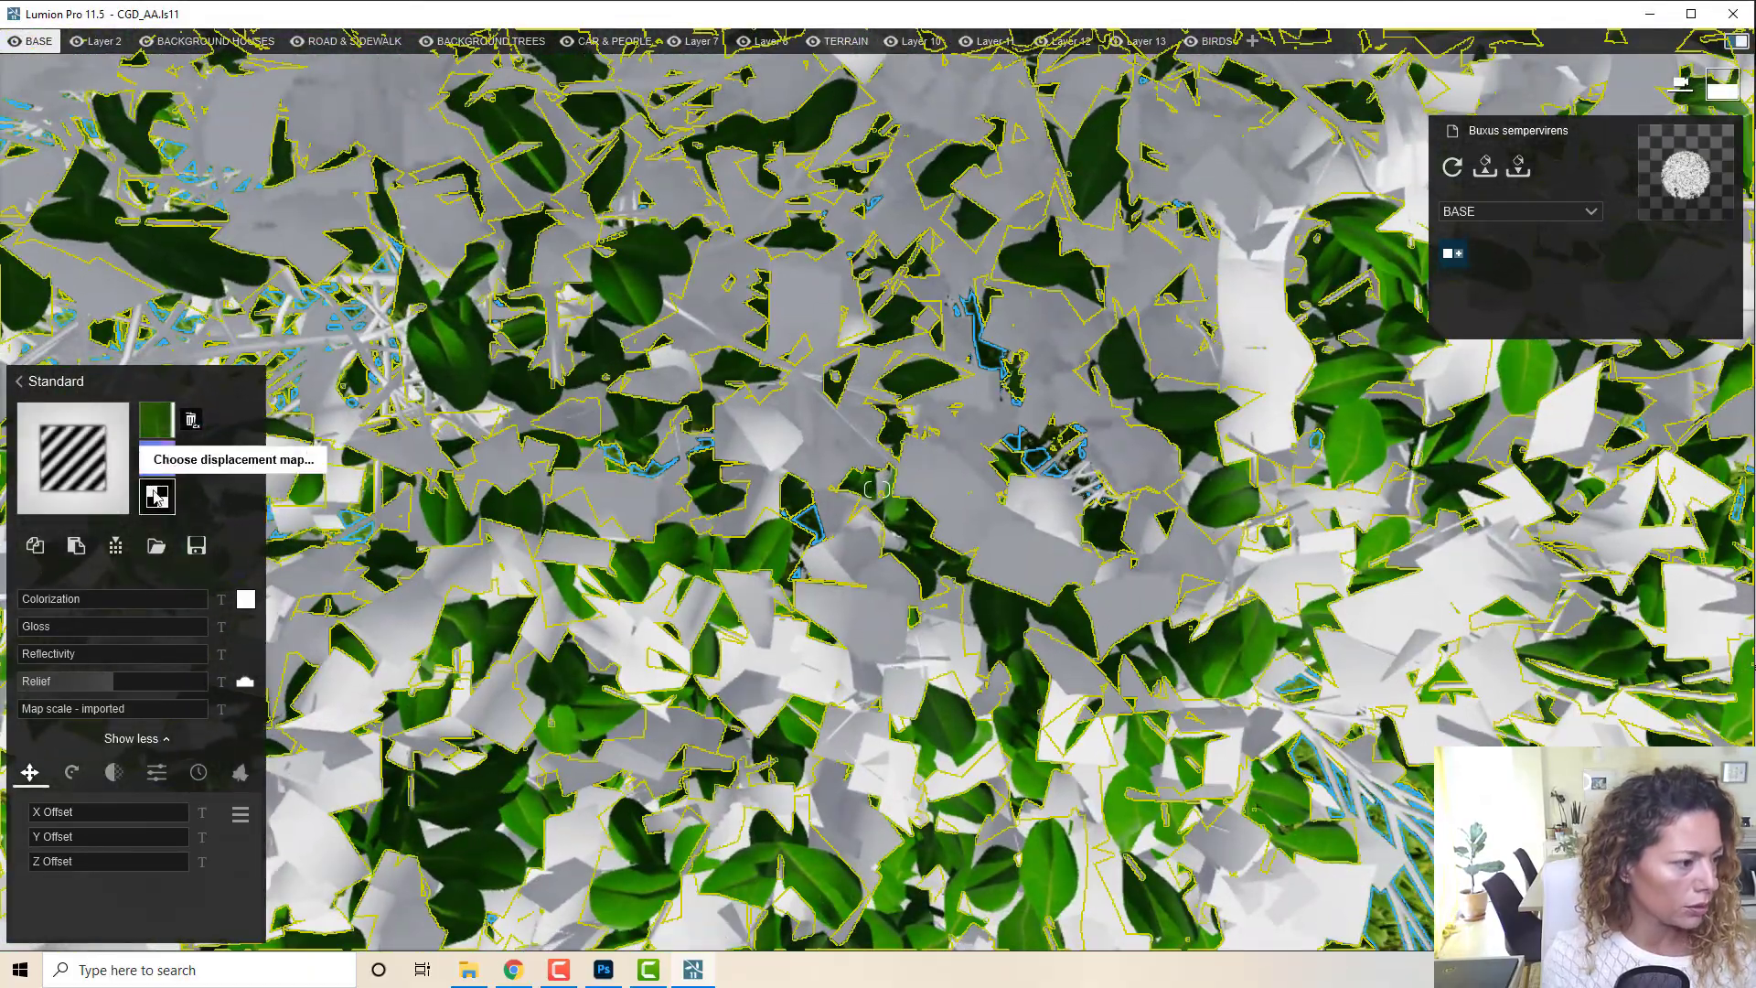
click(158, 497)
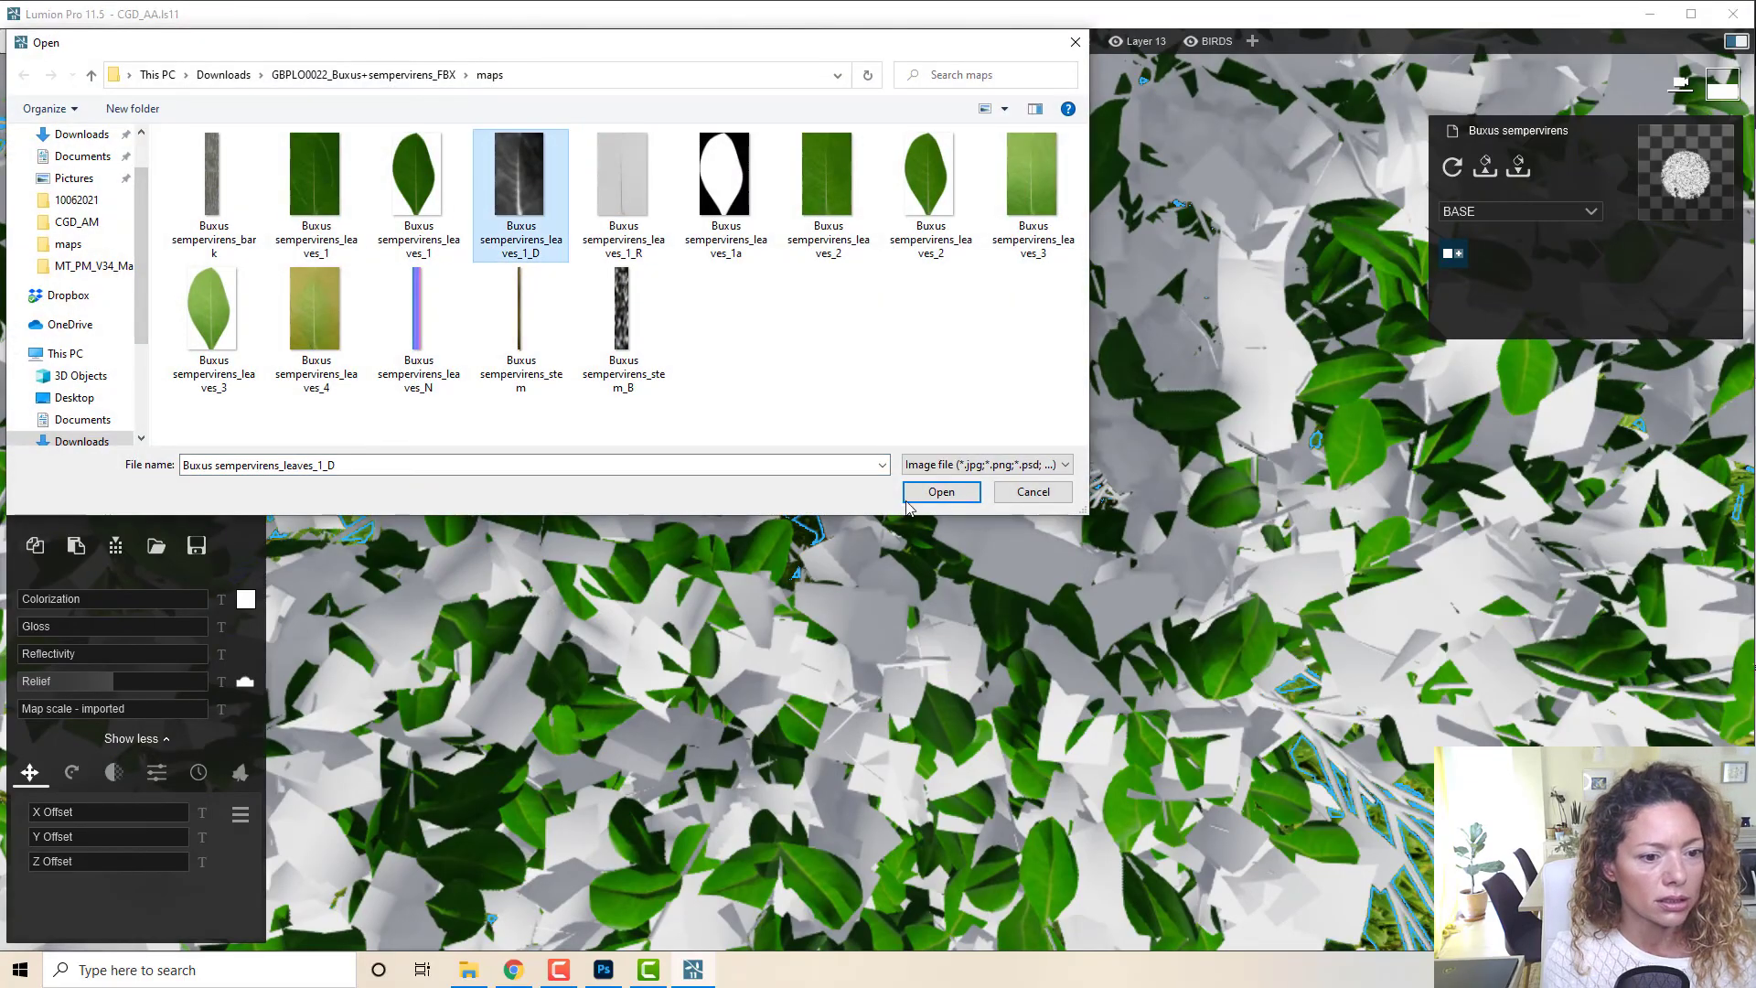
click(942, 492)
right_drag(876, 490, 876, 489)
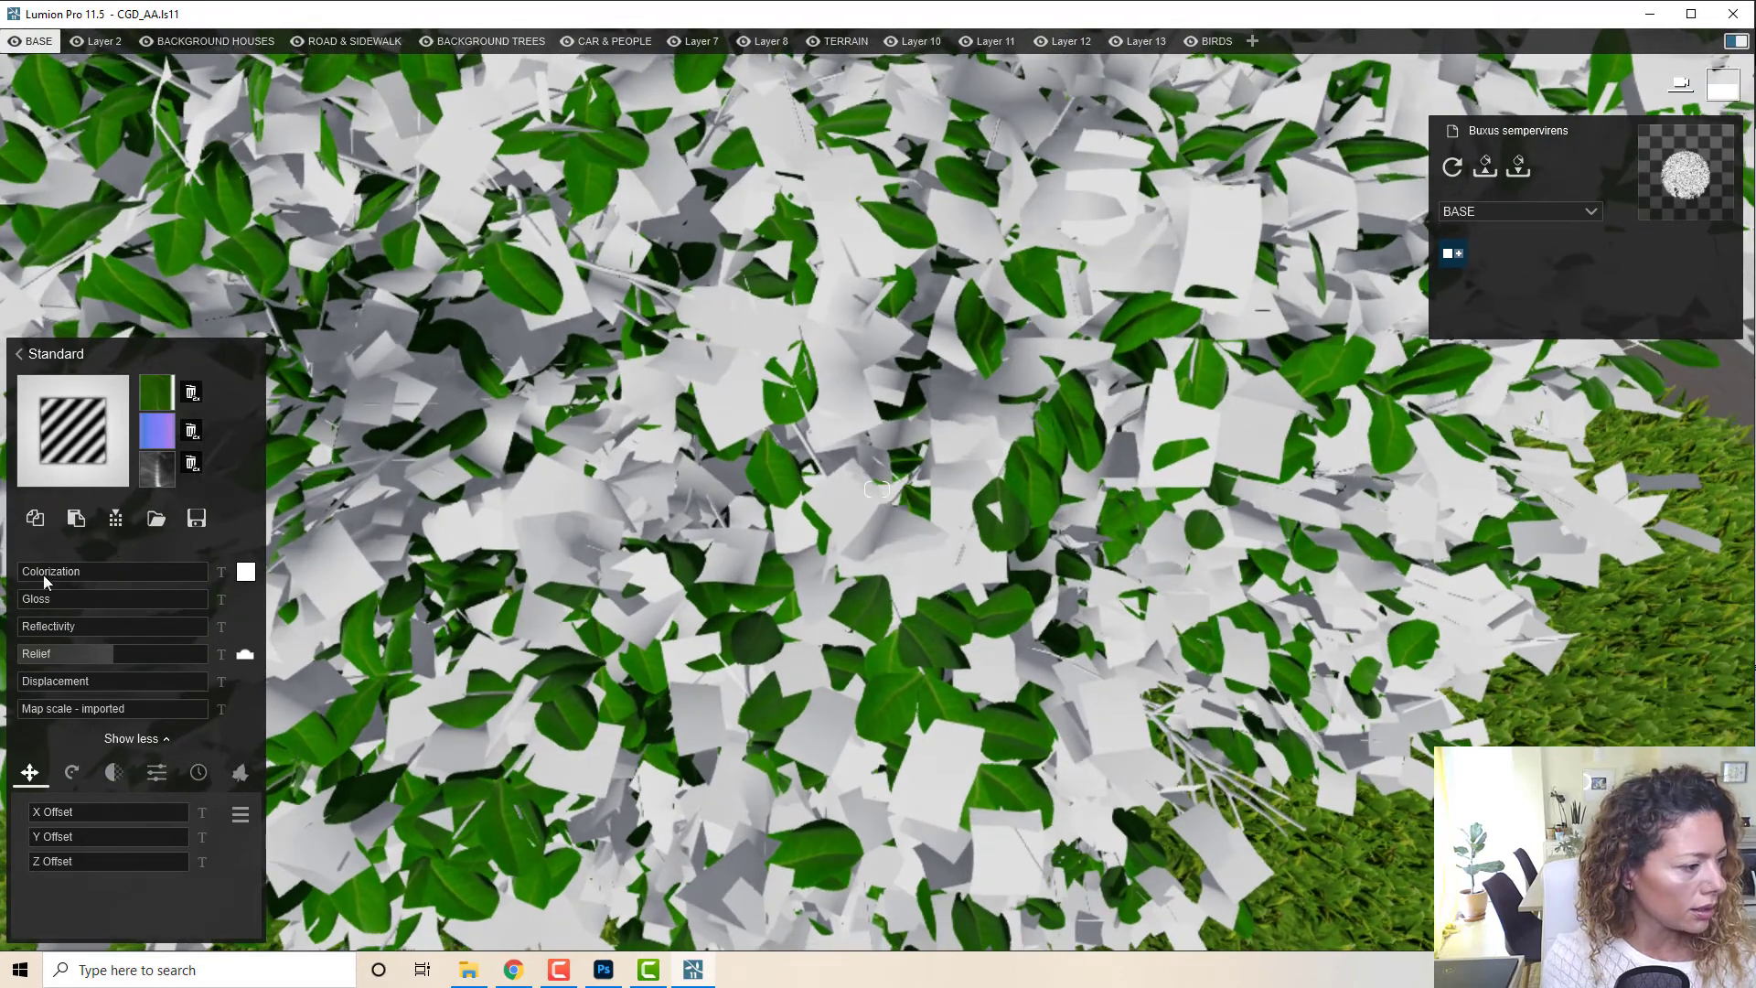
Step: Raise the leaf material's displacement slightly and set its gloss to about 0.1
mouse_move(46, 686)
mouse_down()
mouse_move(104, 688)
mouse_move(49, 702)
mouse_up()
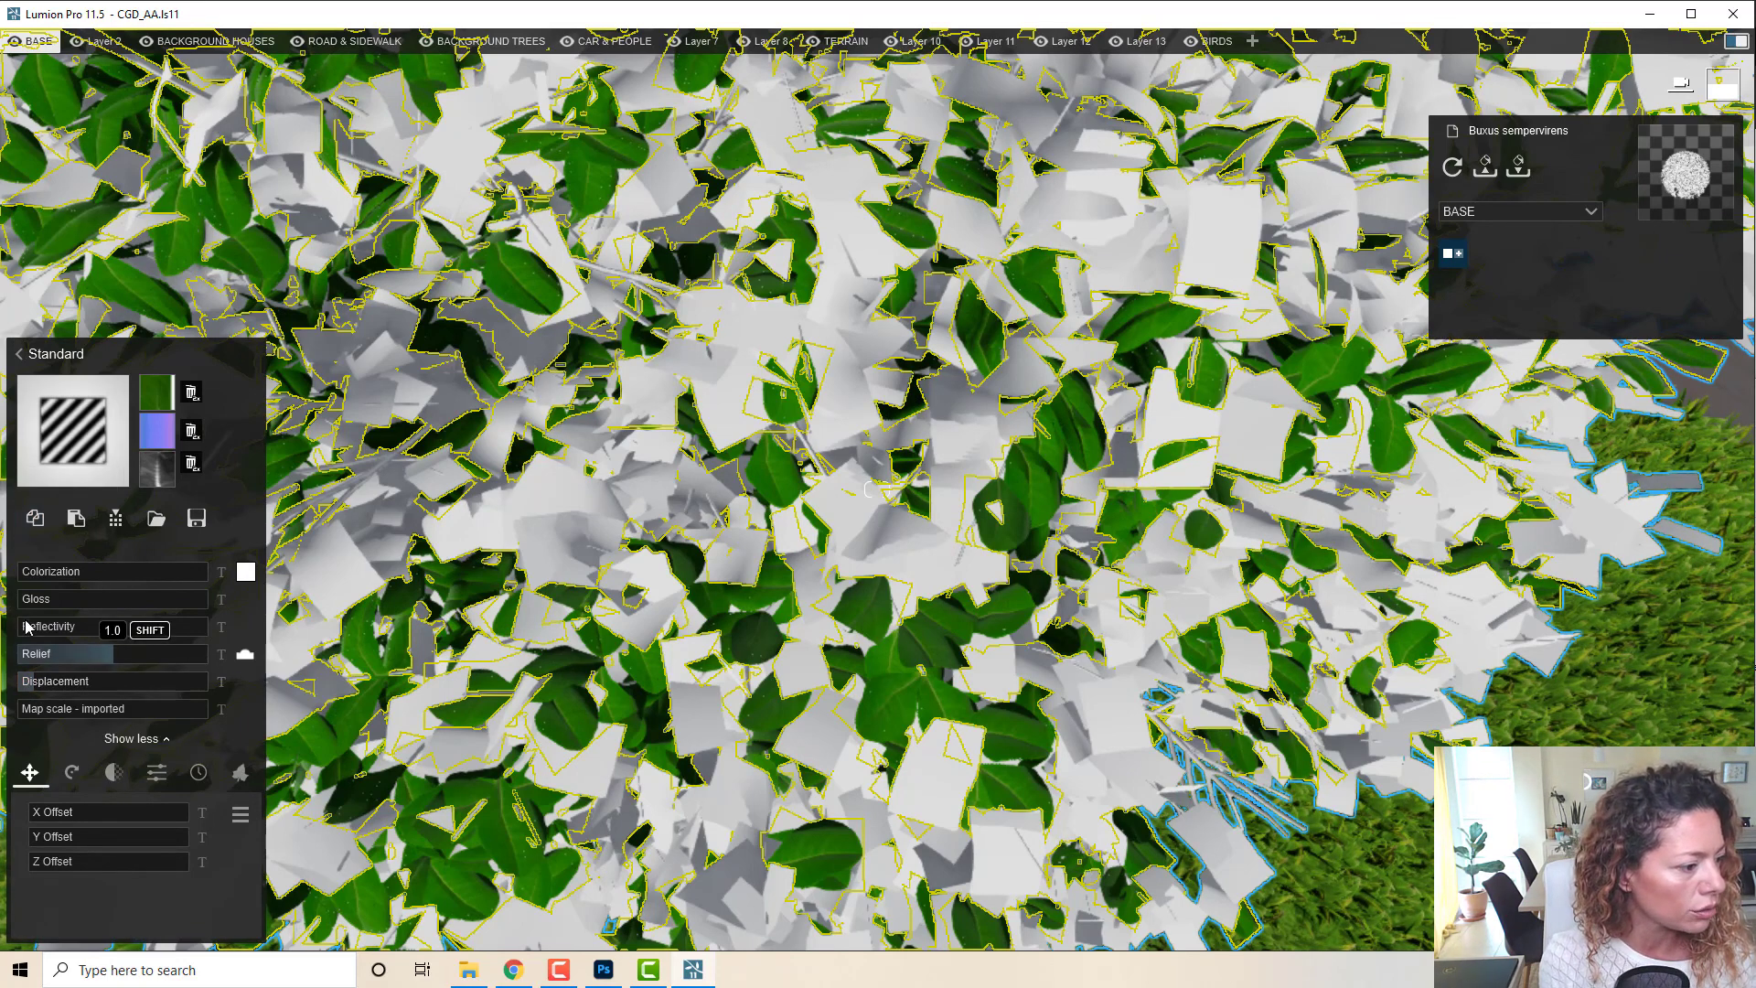
drag(25, 606, 32, 606)
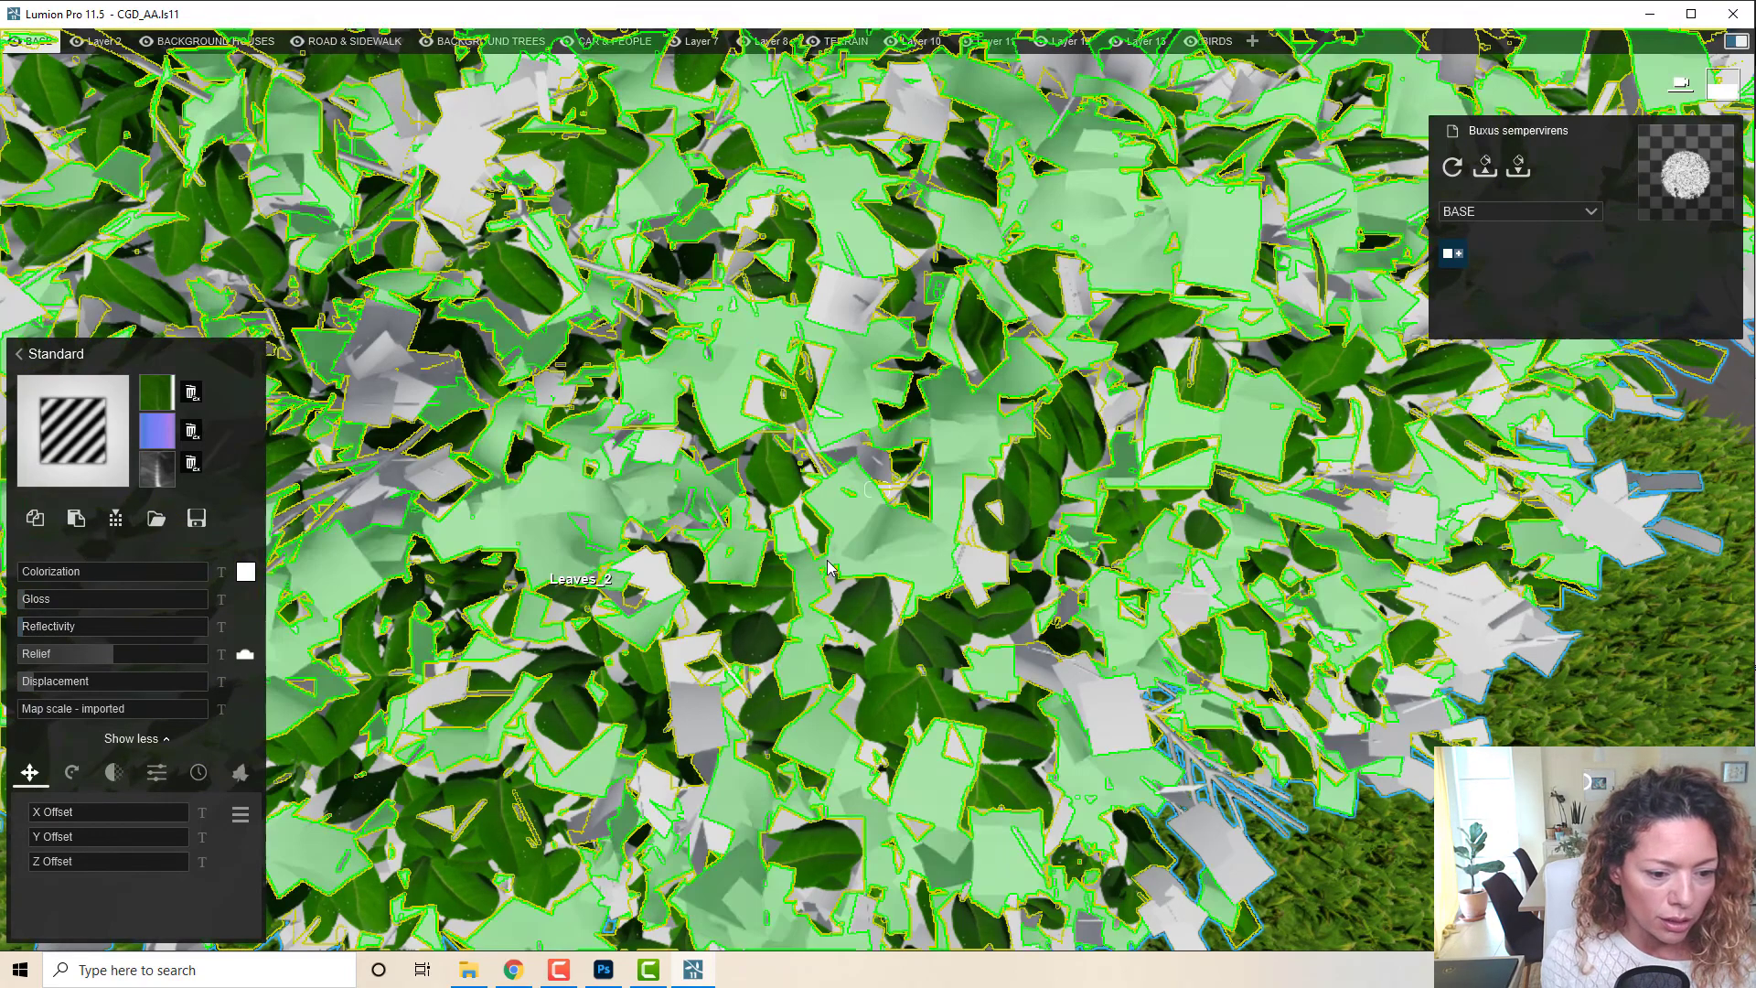
key(s)
right_drag(824, 439, 778, 439)
key(w)
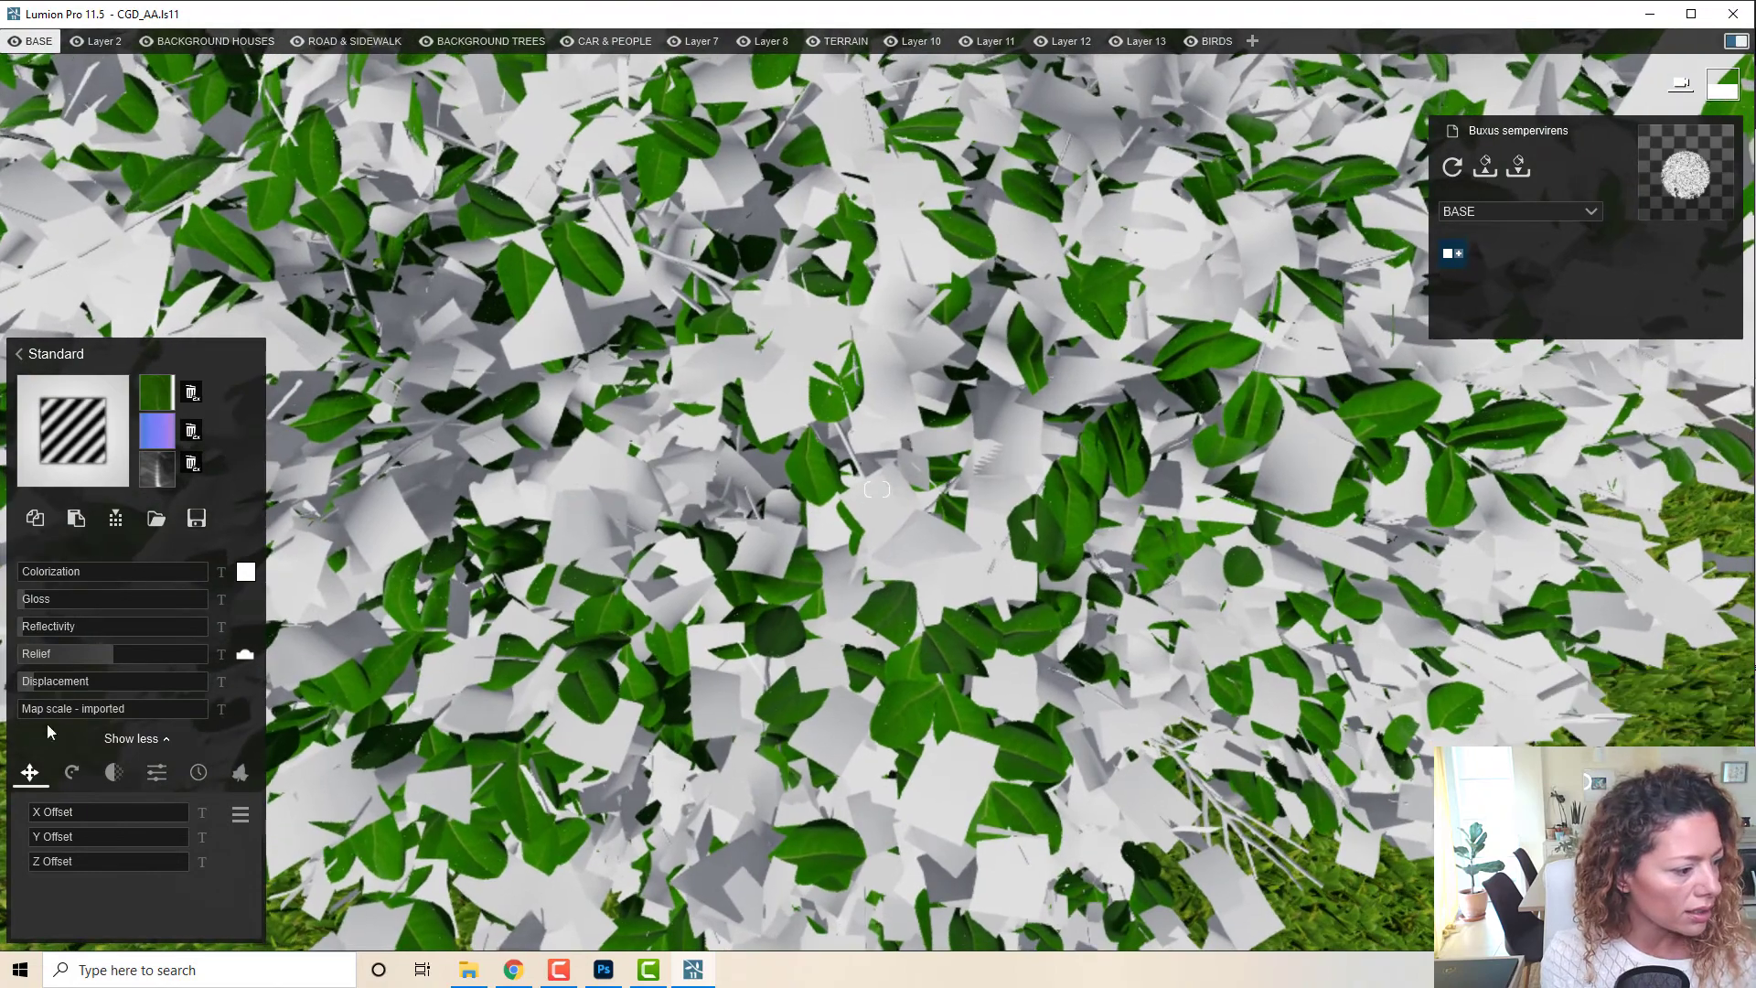
Step: Slightly reduce the leaf material's saturation in its extended settings
click(111, 776)
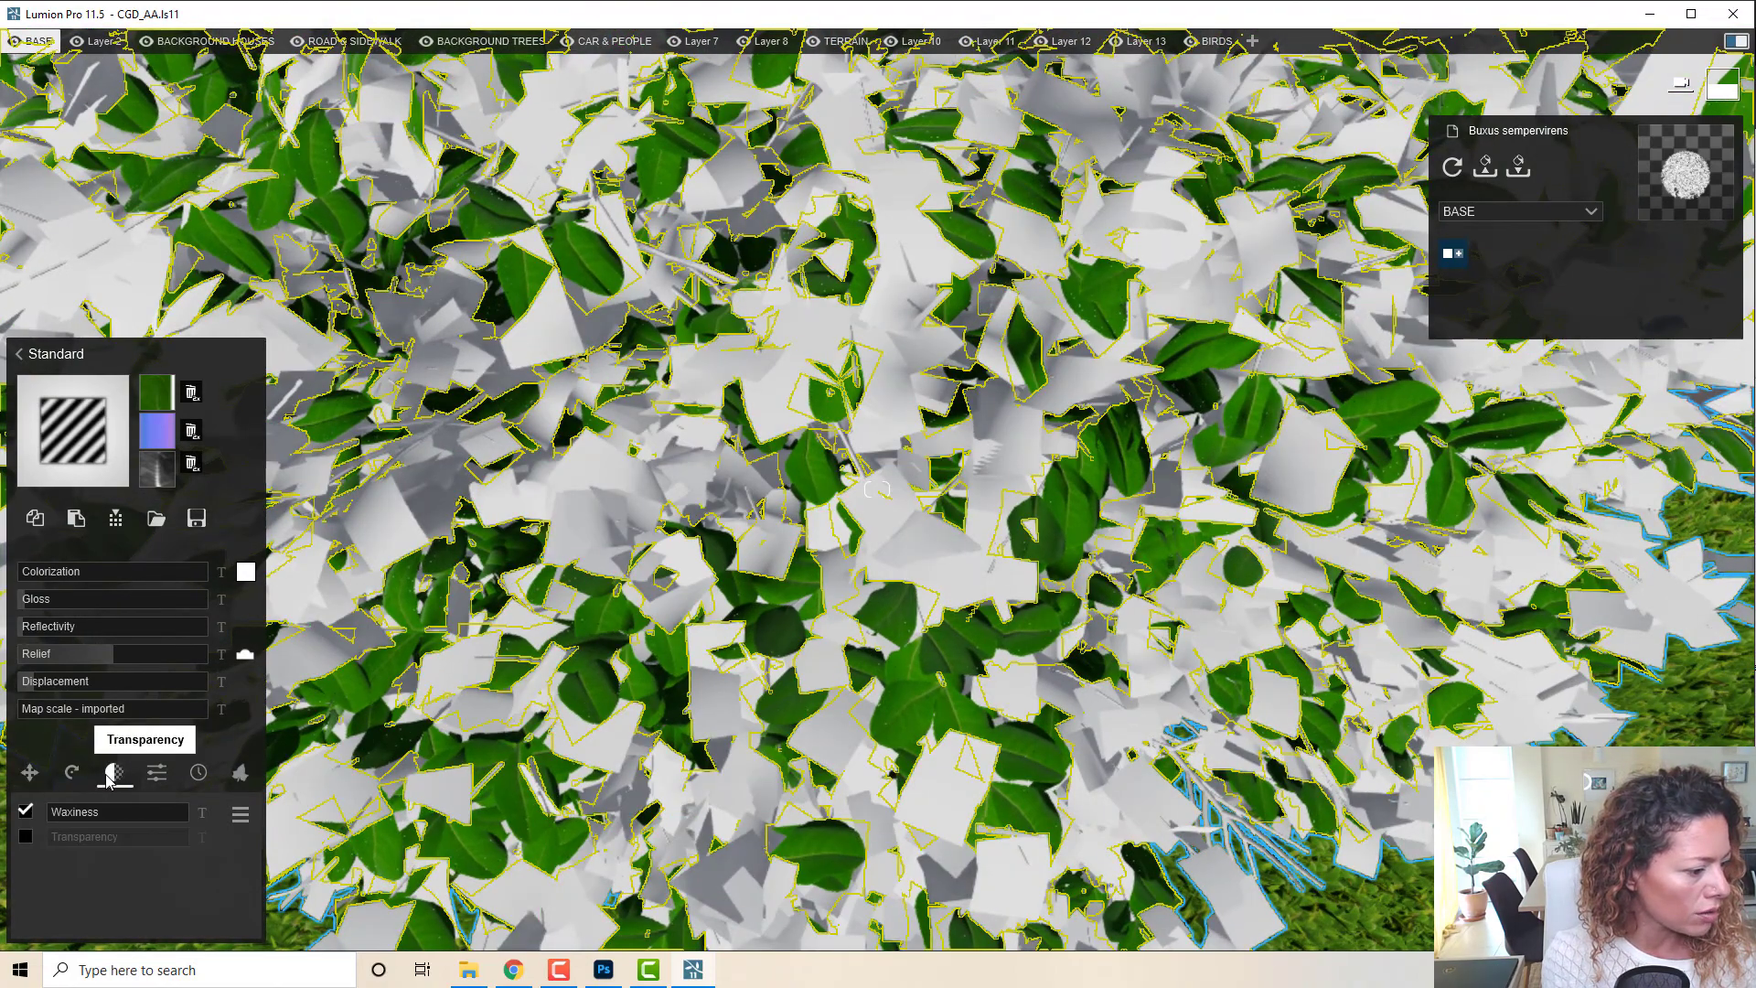
click(157, 775)
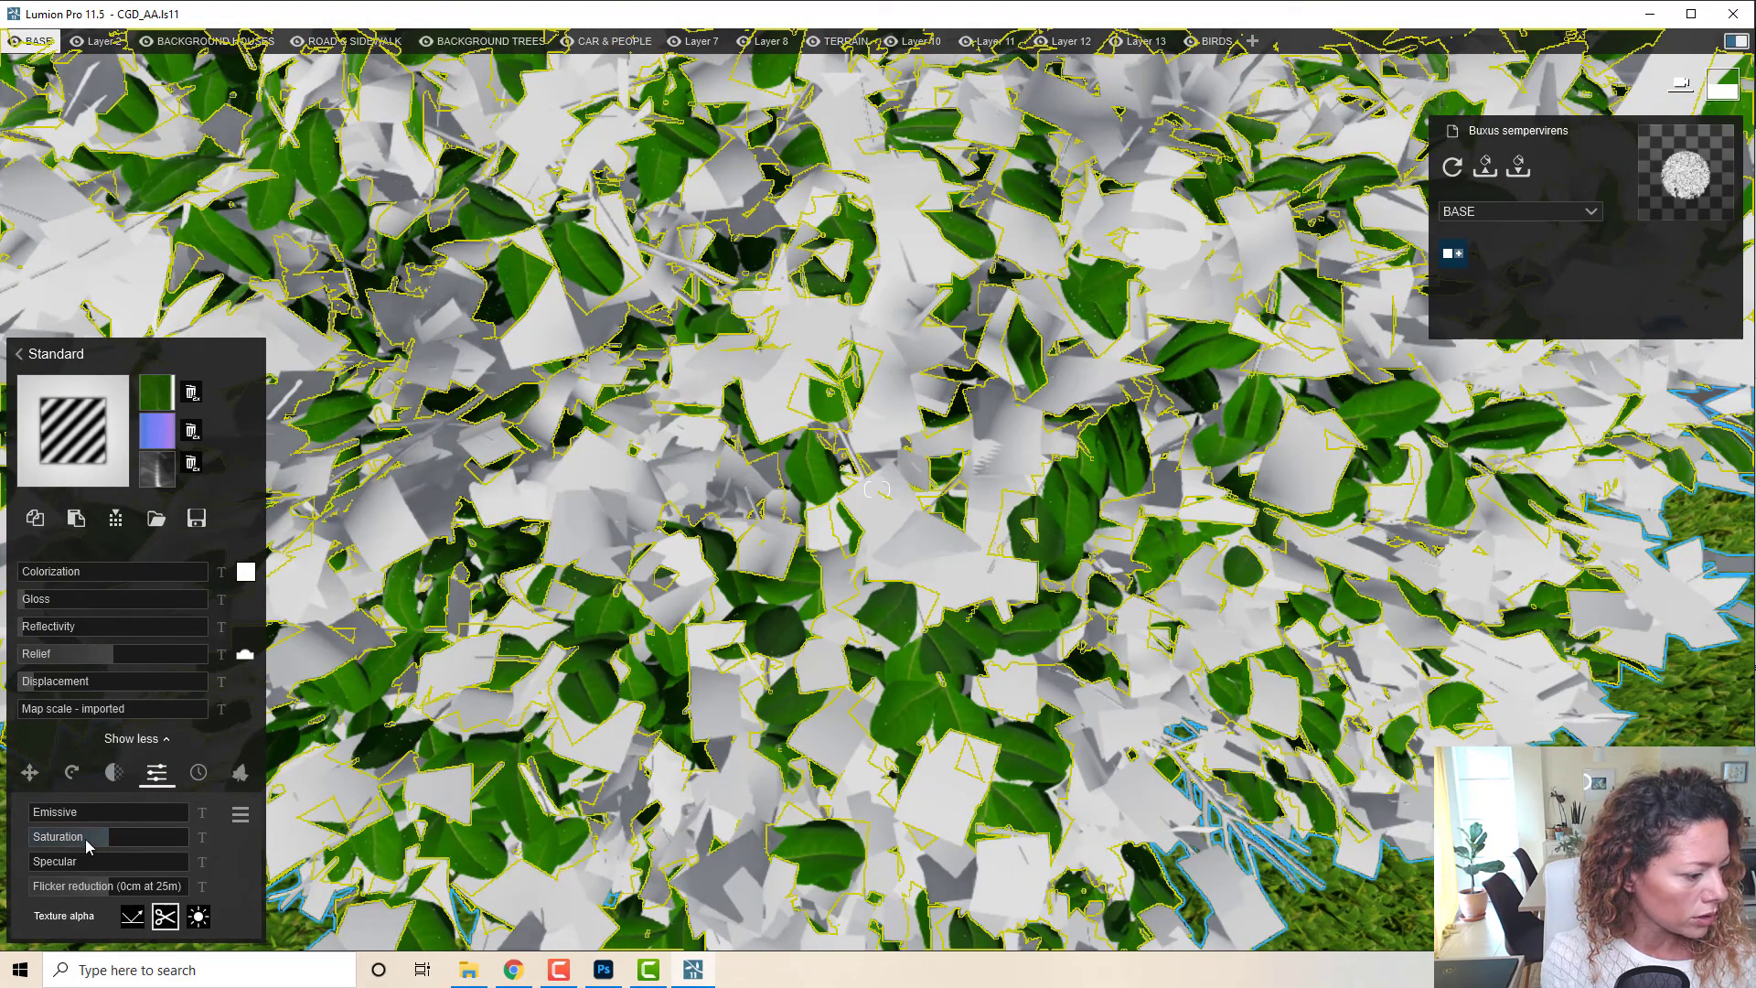
mouse_move(100, 842)
mouse_down()
mouse_move(130, 838)
mouse_move(114, 834)
mouse_up()
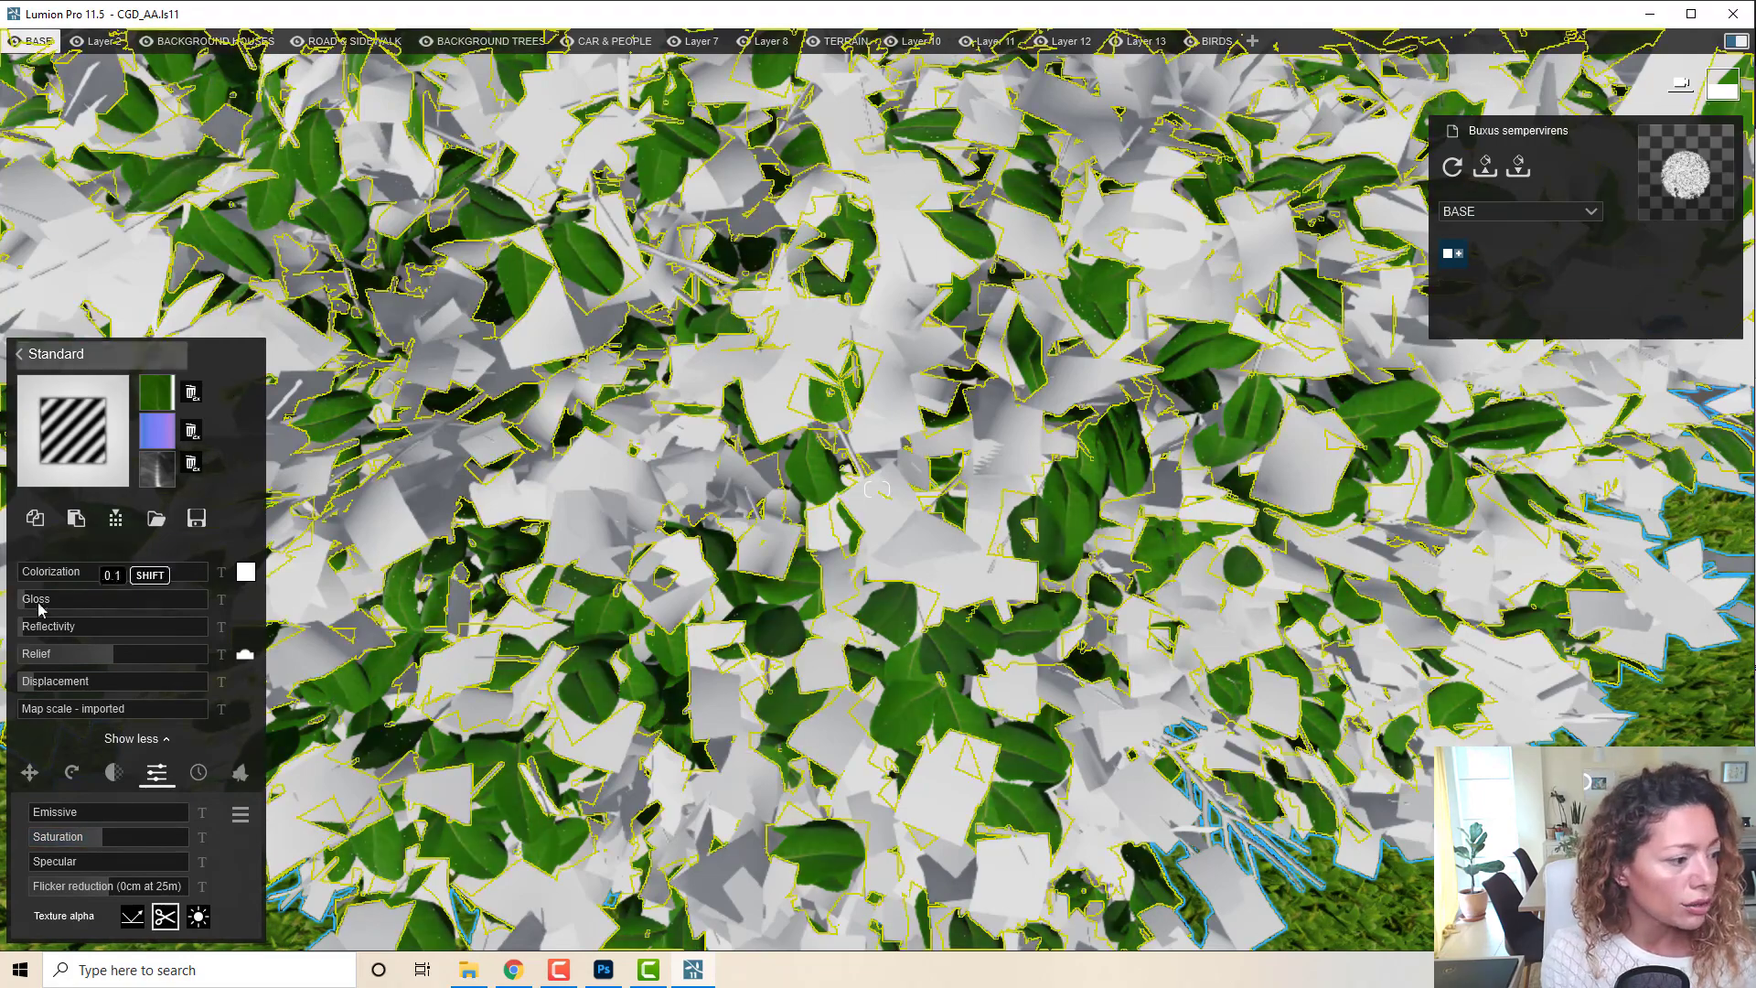
Step: Change the leaf material's colorization color to mid grey and set the colorization amount to 0.0
click(245, 572)
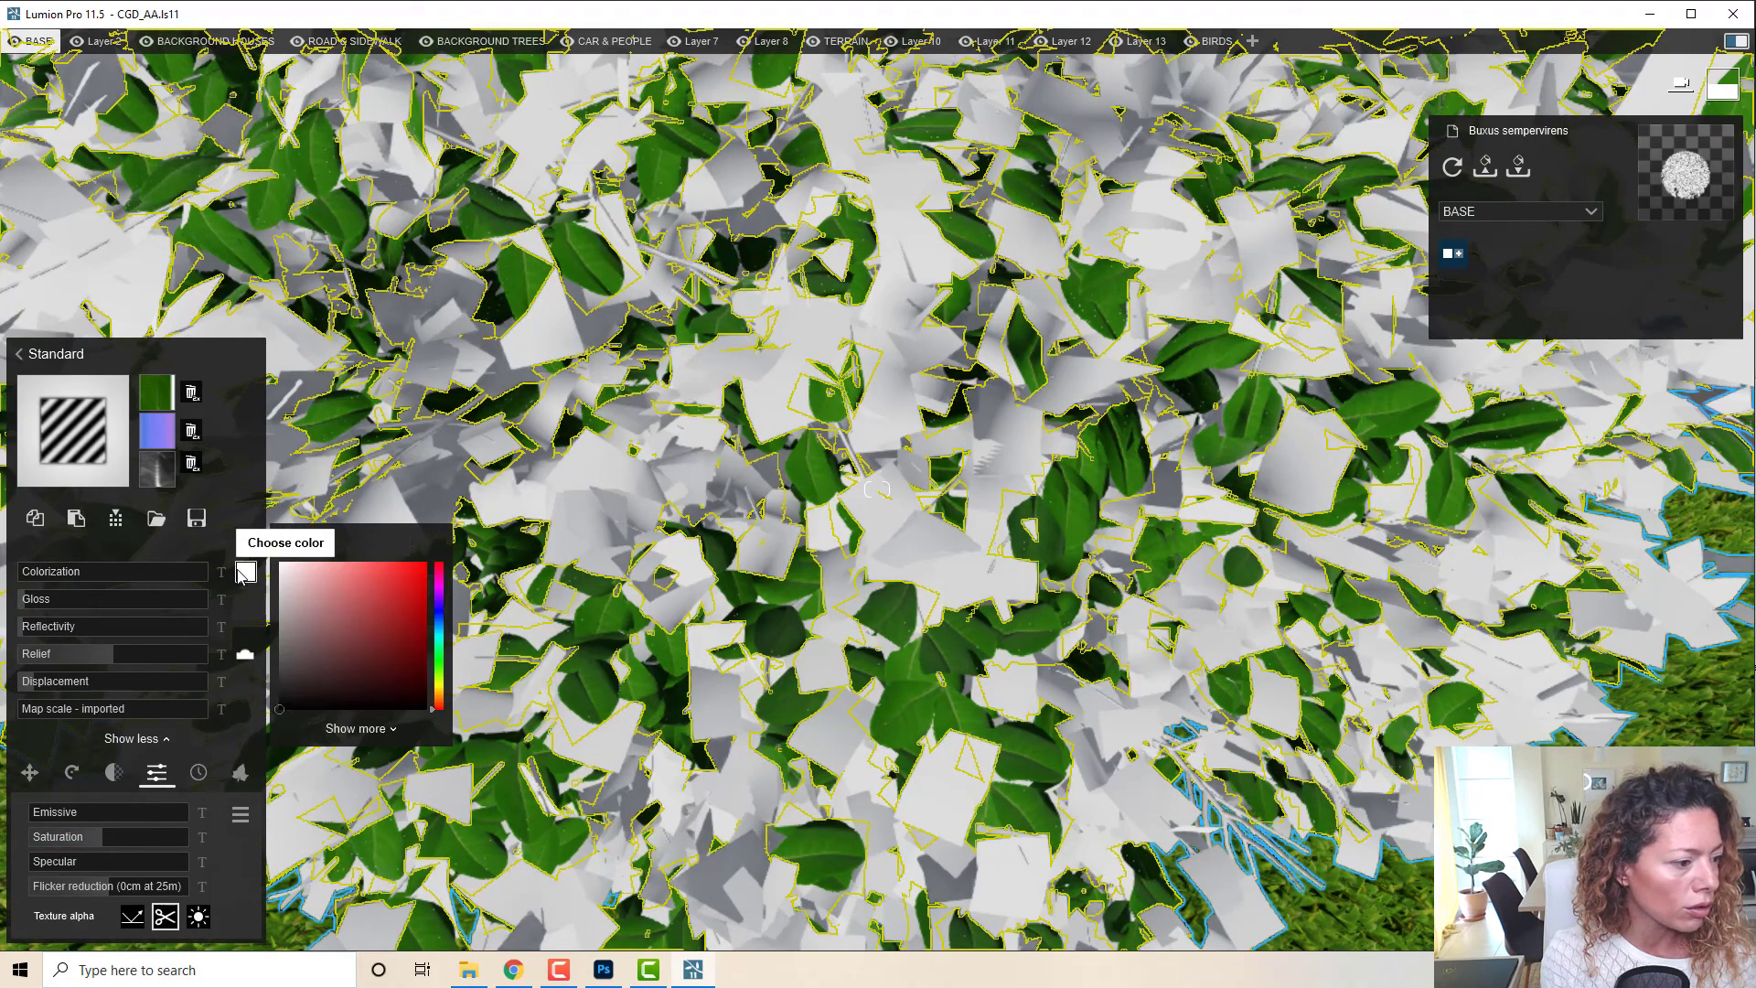
click(280, 645)
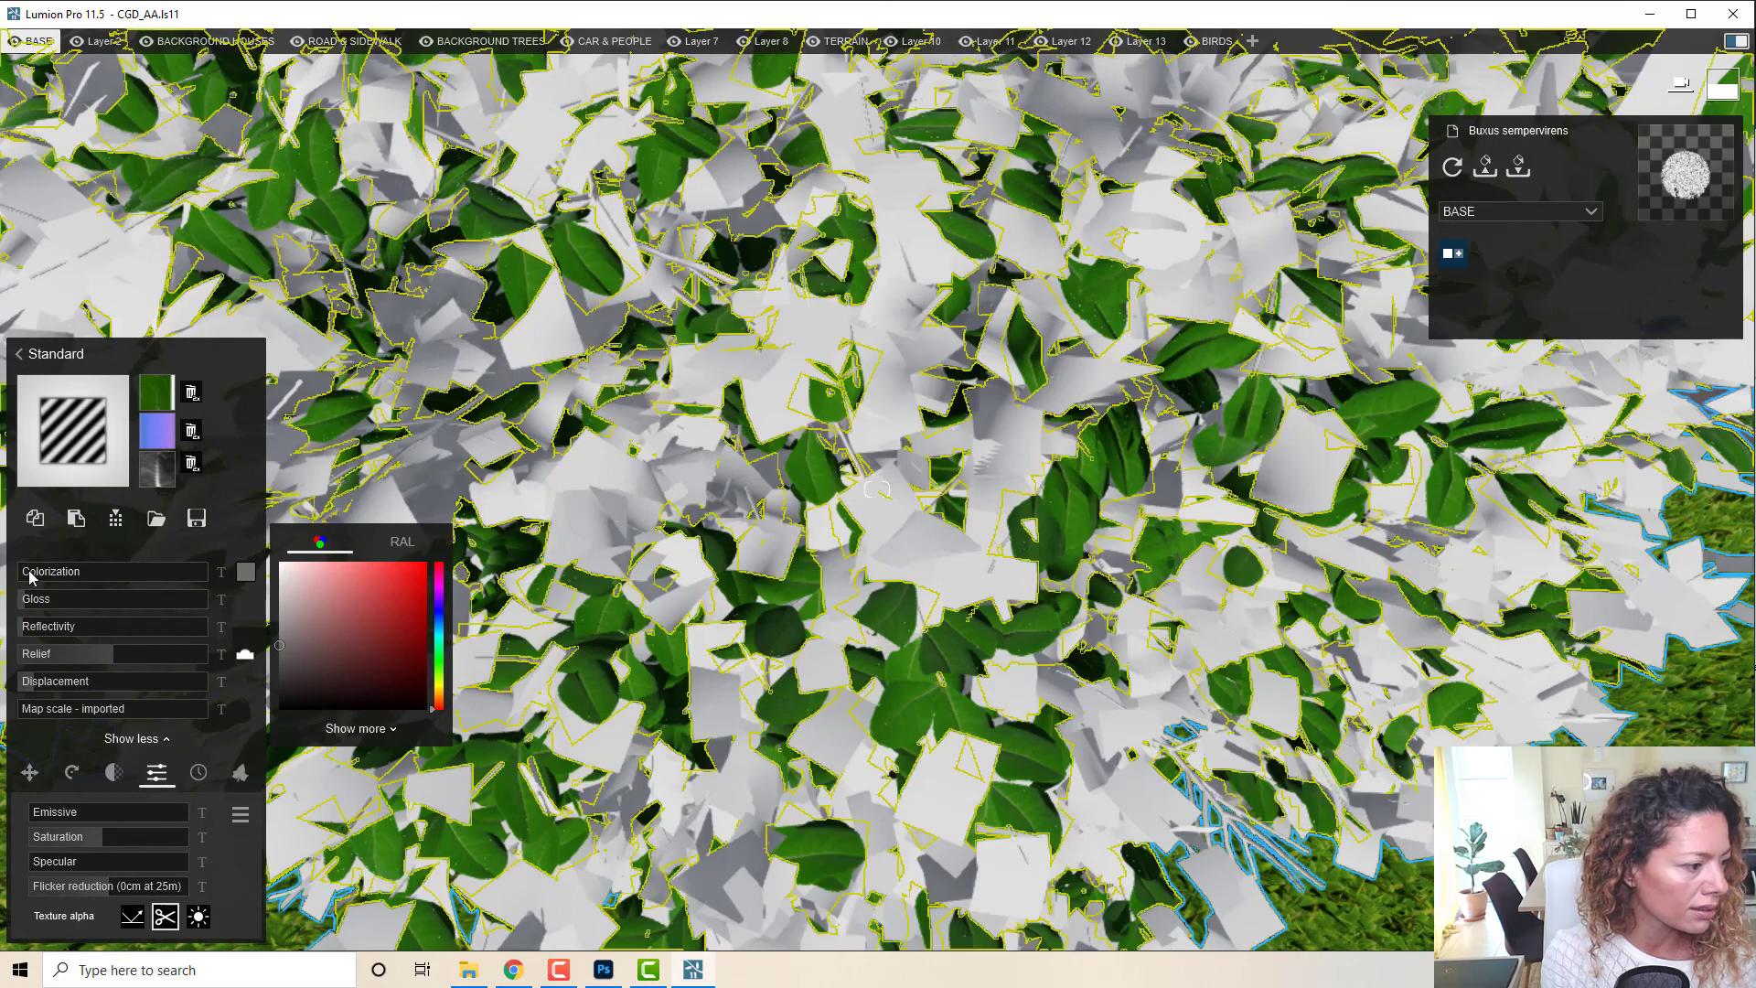
mouse_move(29, 571)
mouse_down()
mouse_move(93, 571)
mouse_move(6, 582)
mouse_up()
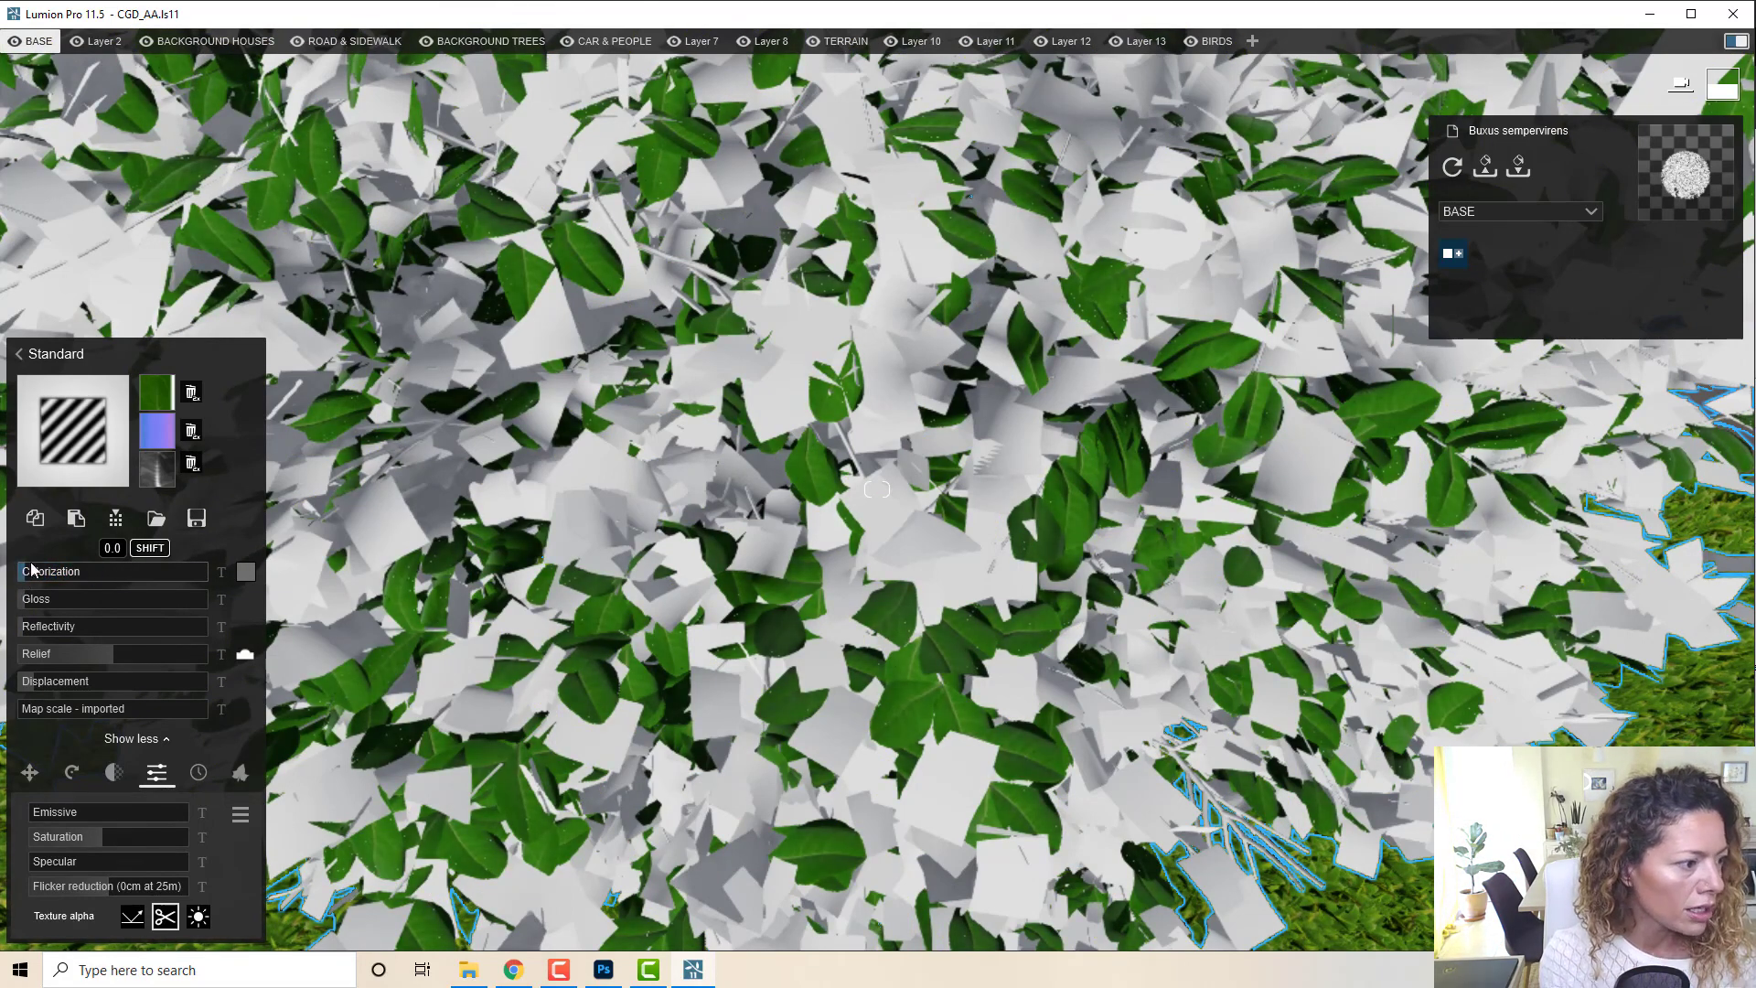
Step: Assign a Standard material to the Leaves_2 surfaces and paste the first leaf material's settings into it
scroll(1030, 505, down, 5)
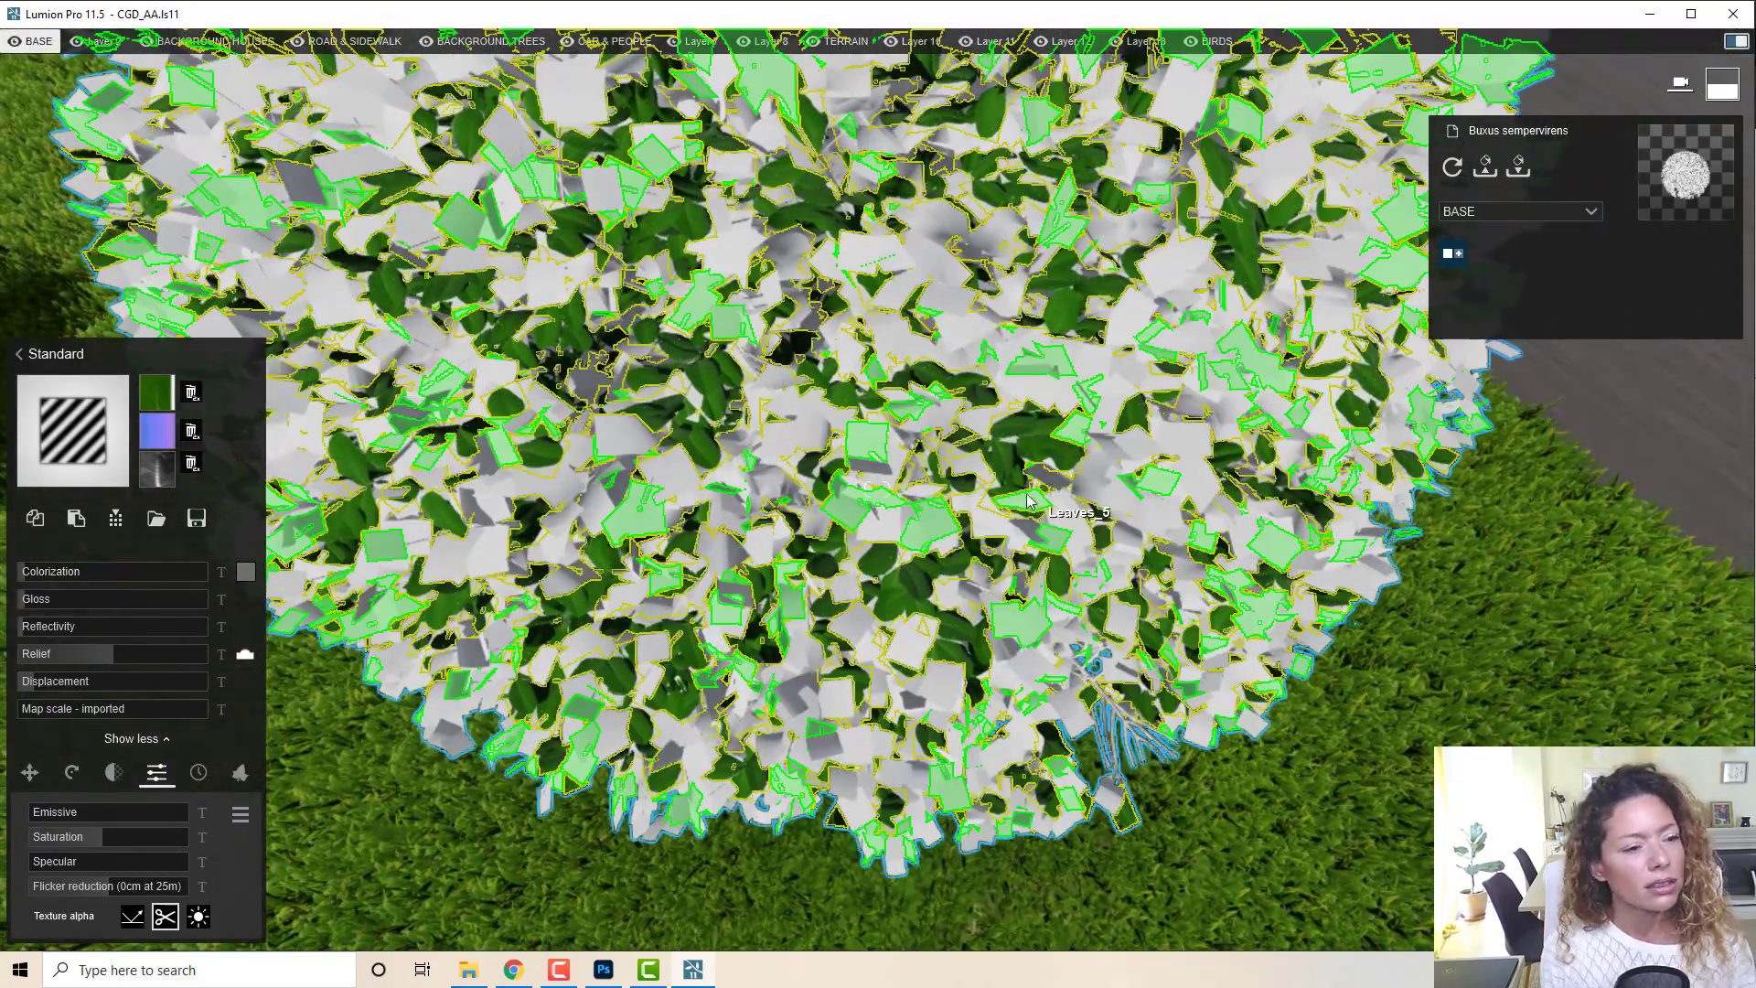
right_drag(1030, 505, 1043, 320)
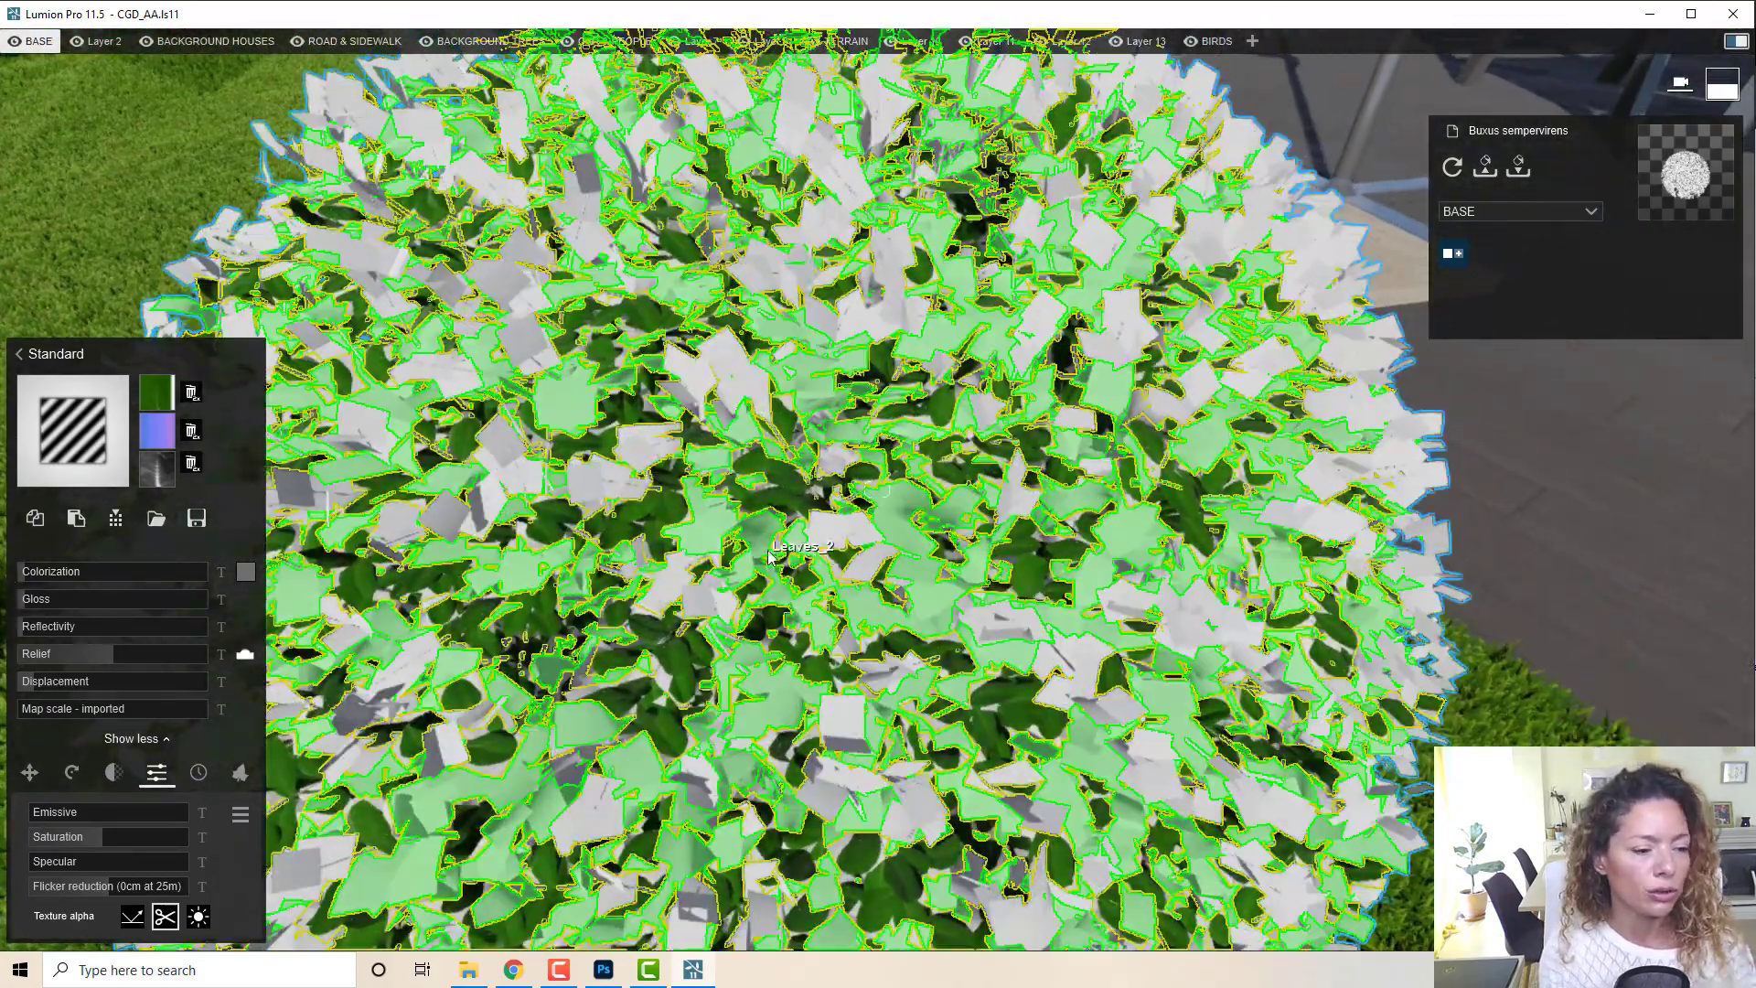
right_drag(1006, 439, 1002, 530)
key(w)
scroll(878, 494, down, 5)
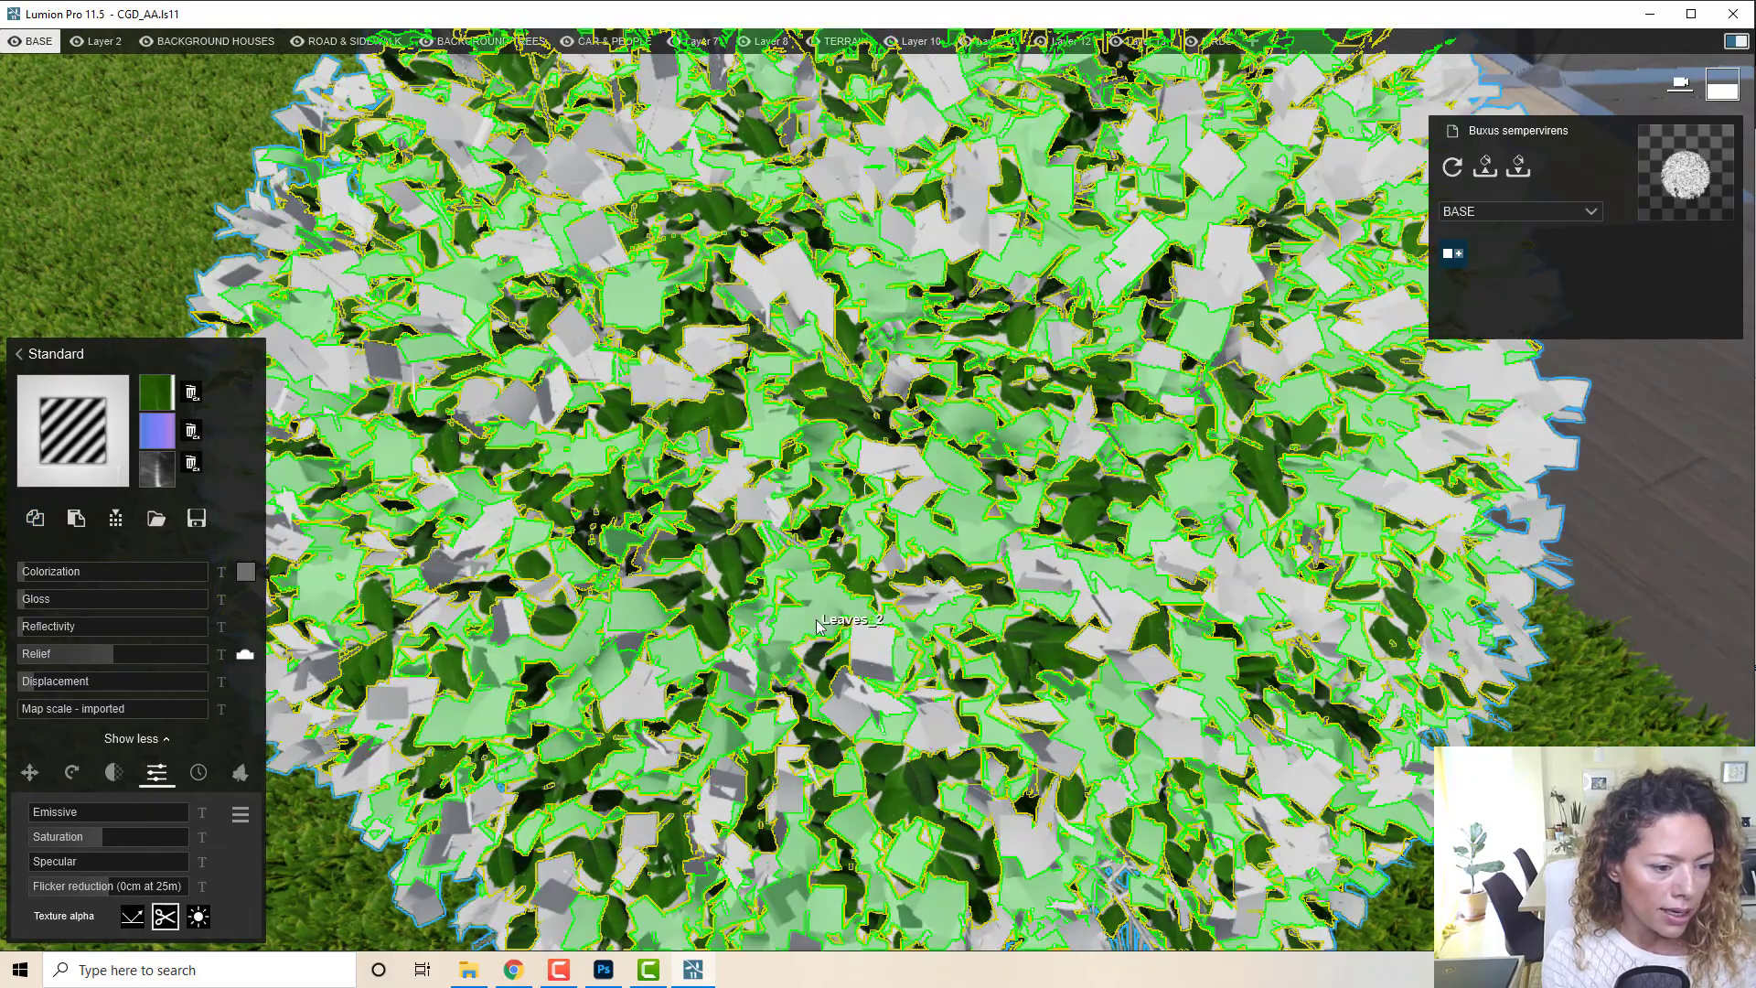
click(439, 585)
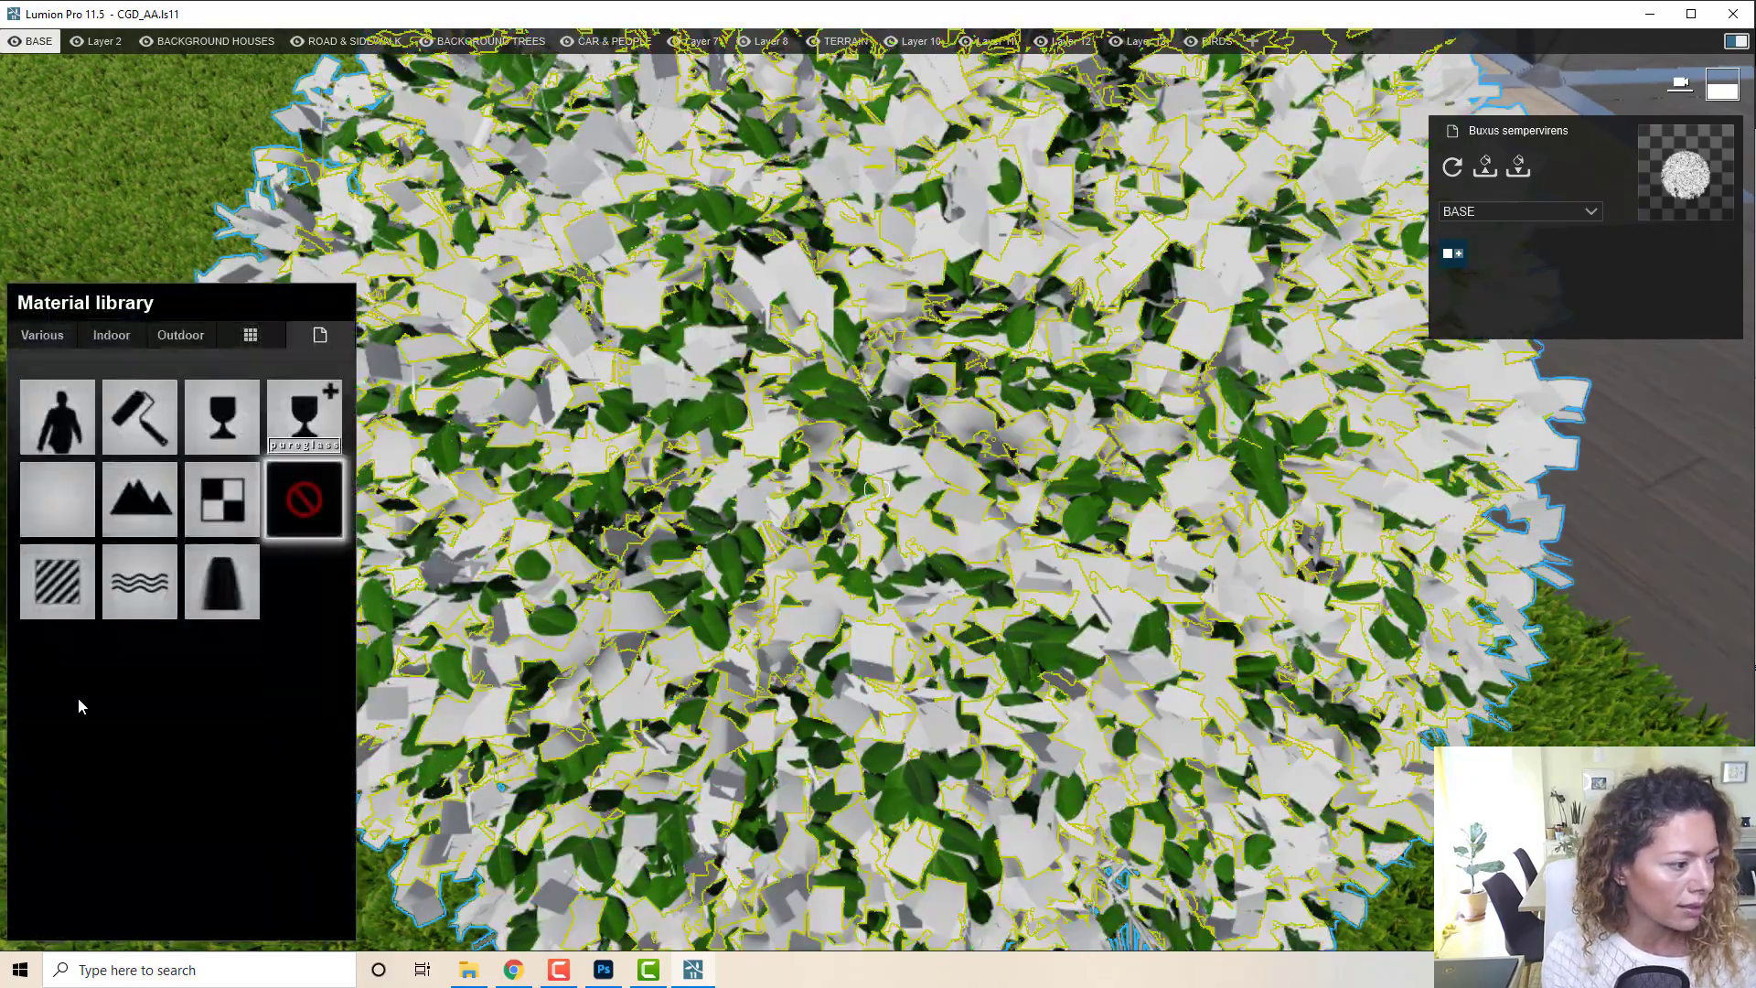
click(52, 588)
click(75, 546)
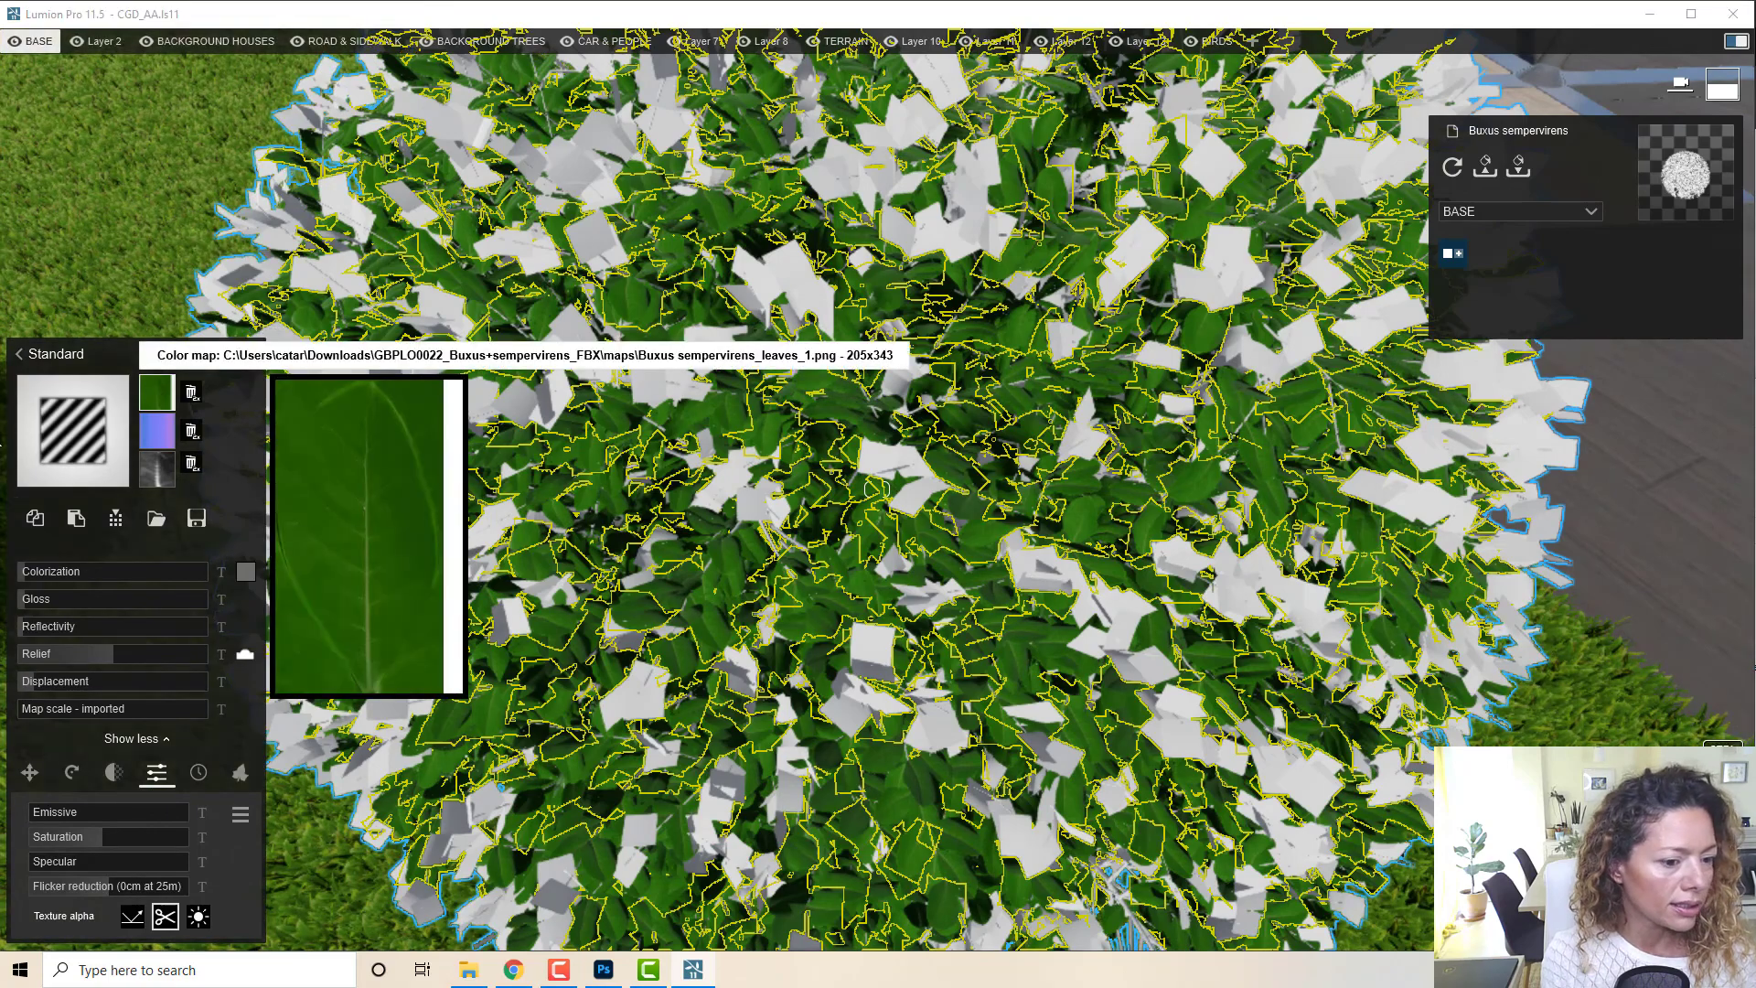
Step: Replace the Leaves_2 color map with the transparent Buxus sempervirens_leaves_2.png
click(163, 398)
click(296, 183)
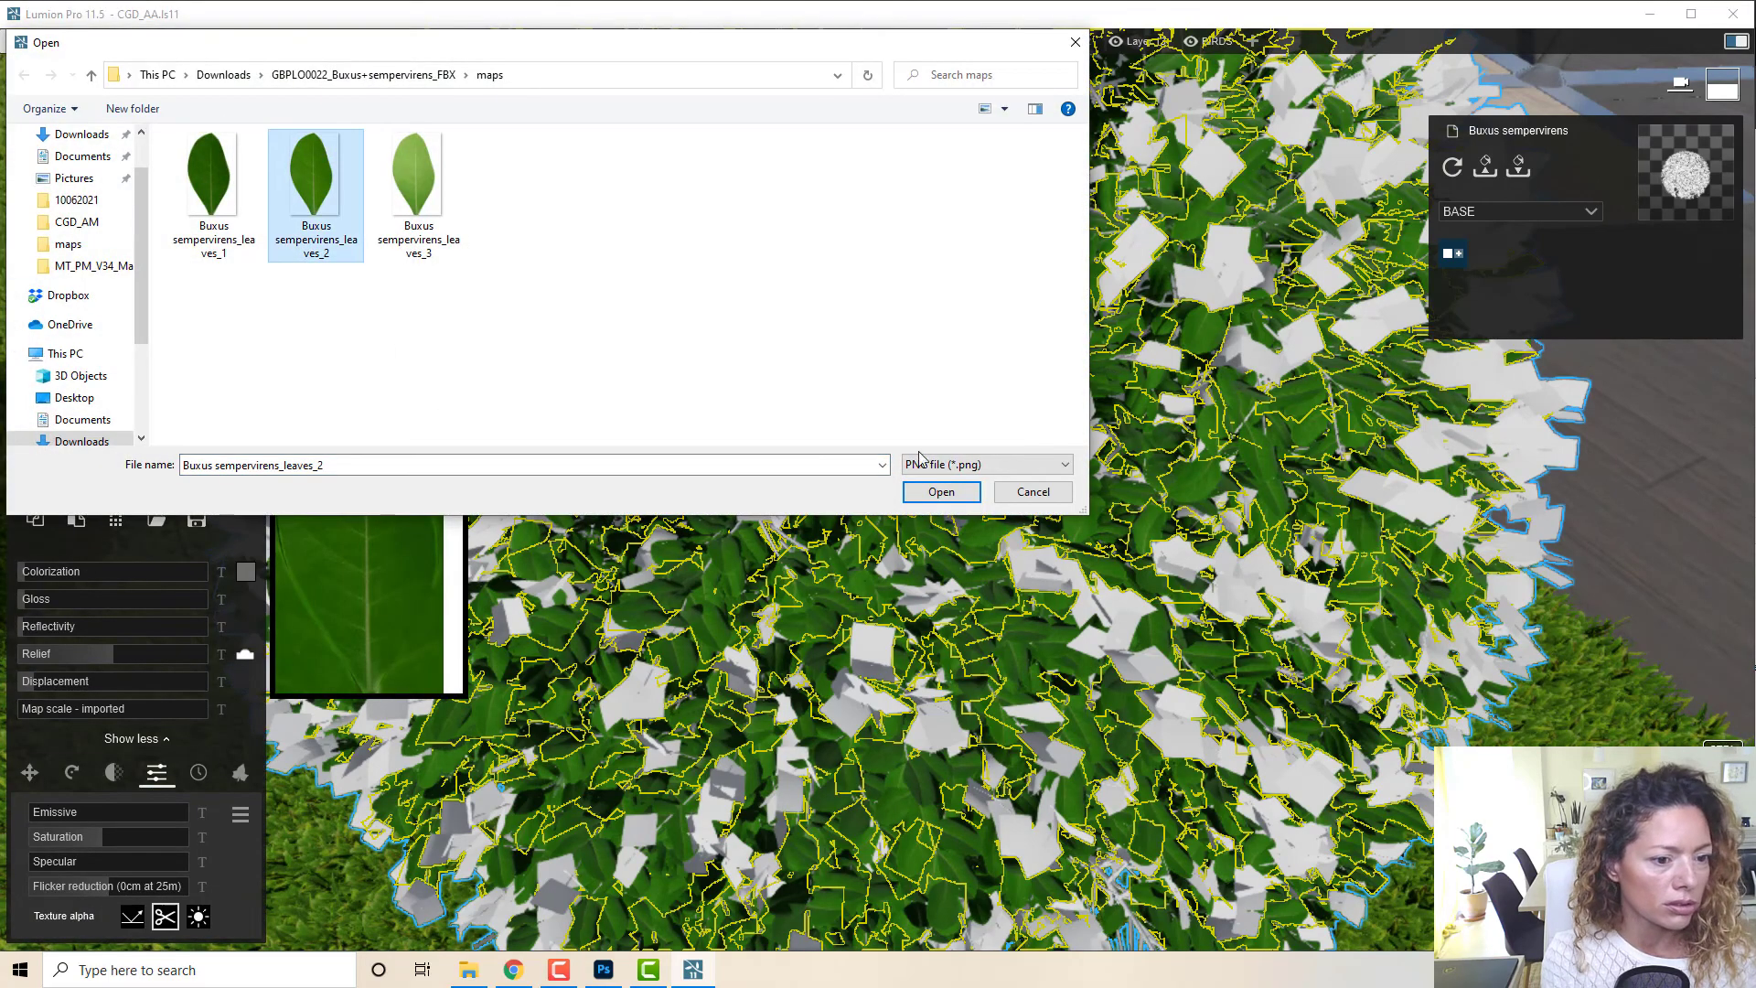
click(940, 498)
right_drag(940, 498, 888, 452)
key(s)
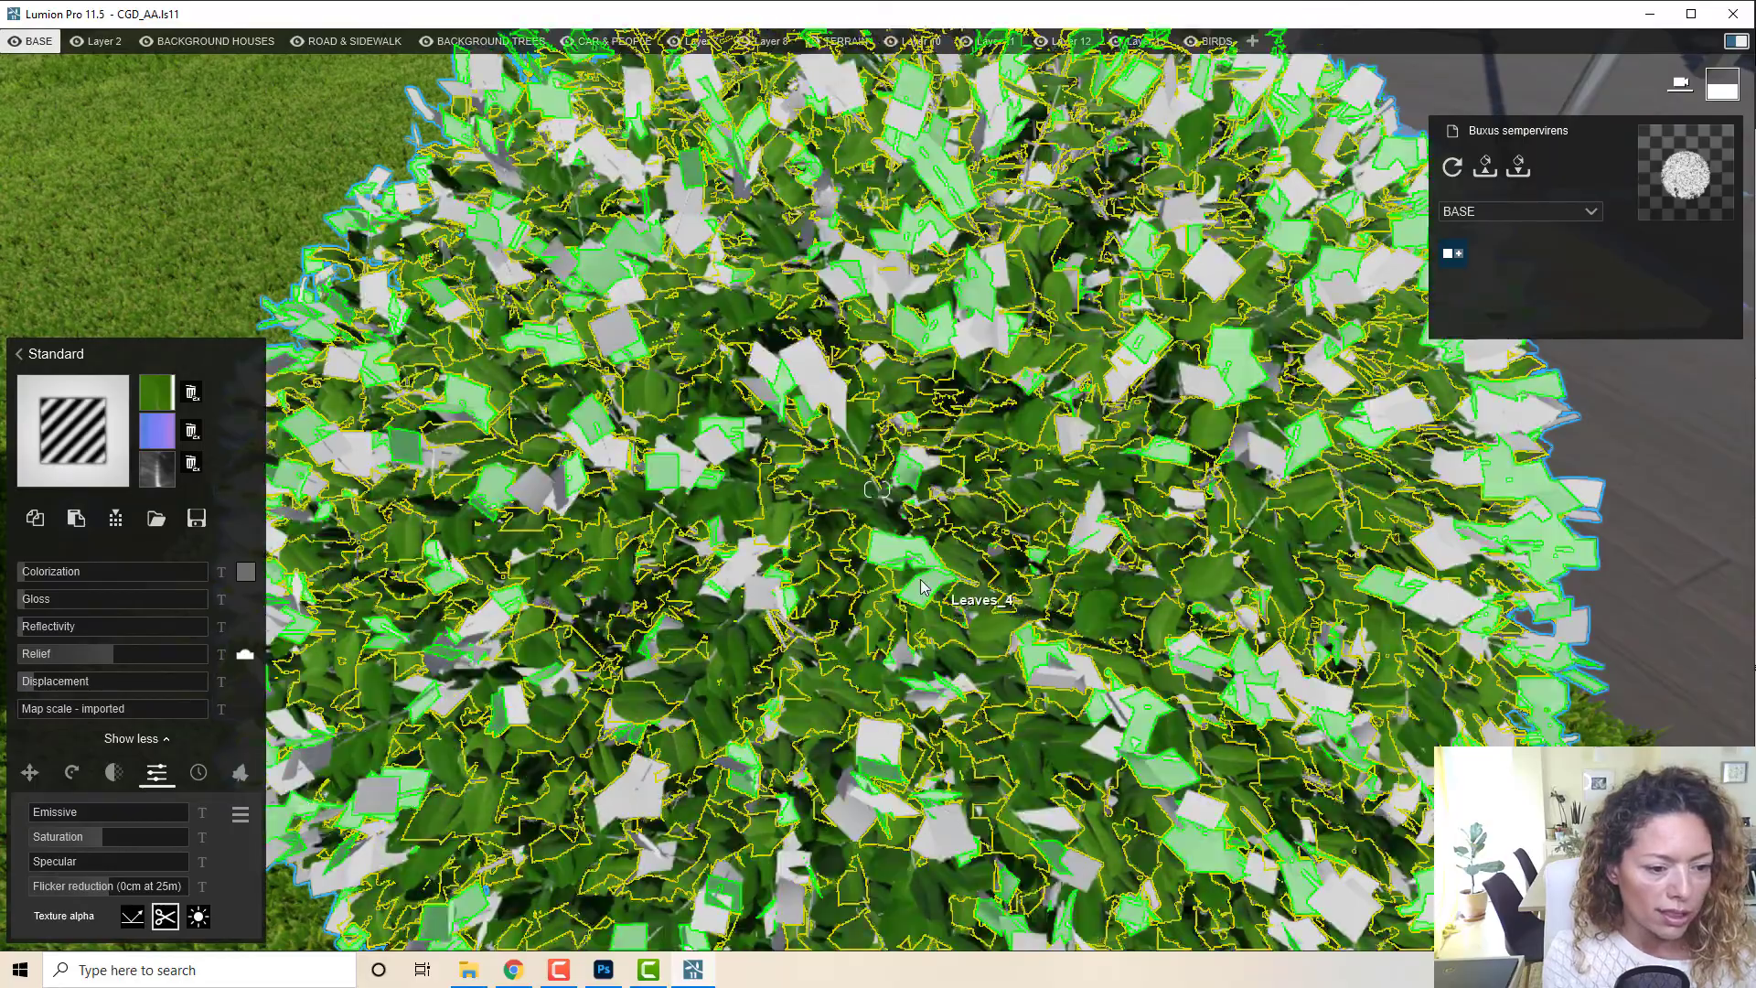
Step: Assign a Standard material to the Leaves_4 surfaces and paste the copied leaf settings into it
click(921, 586)
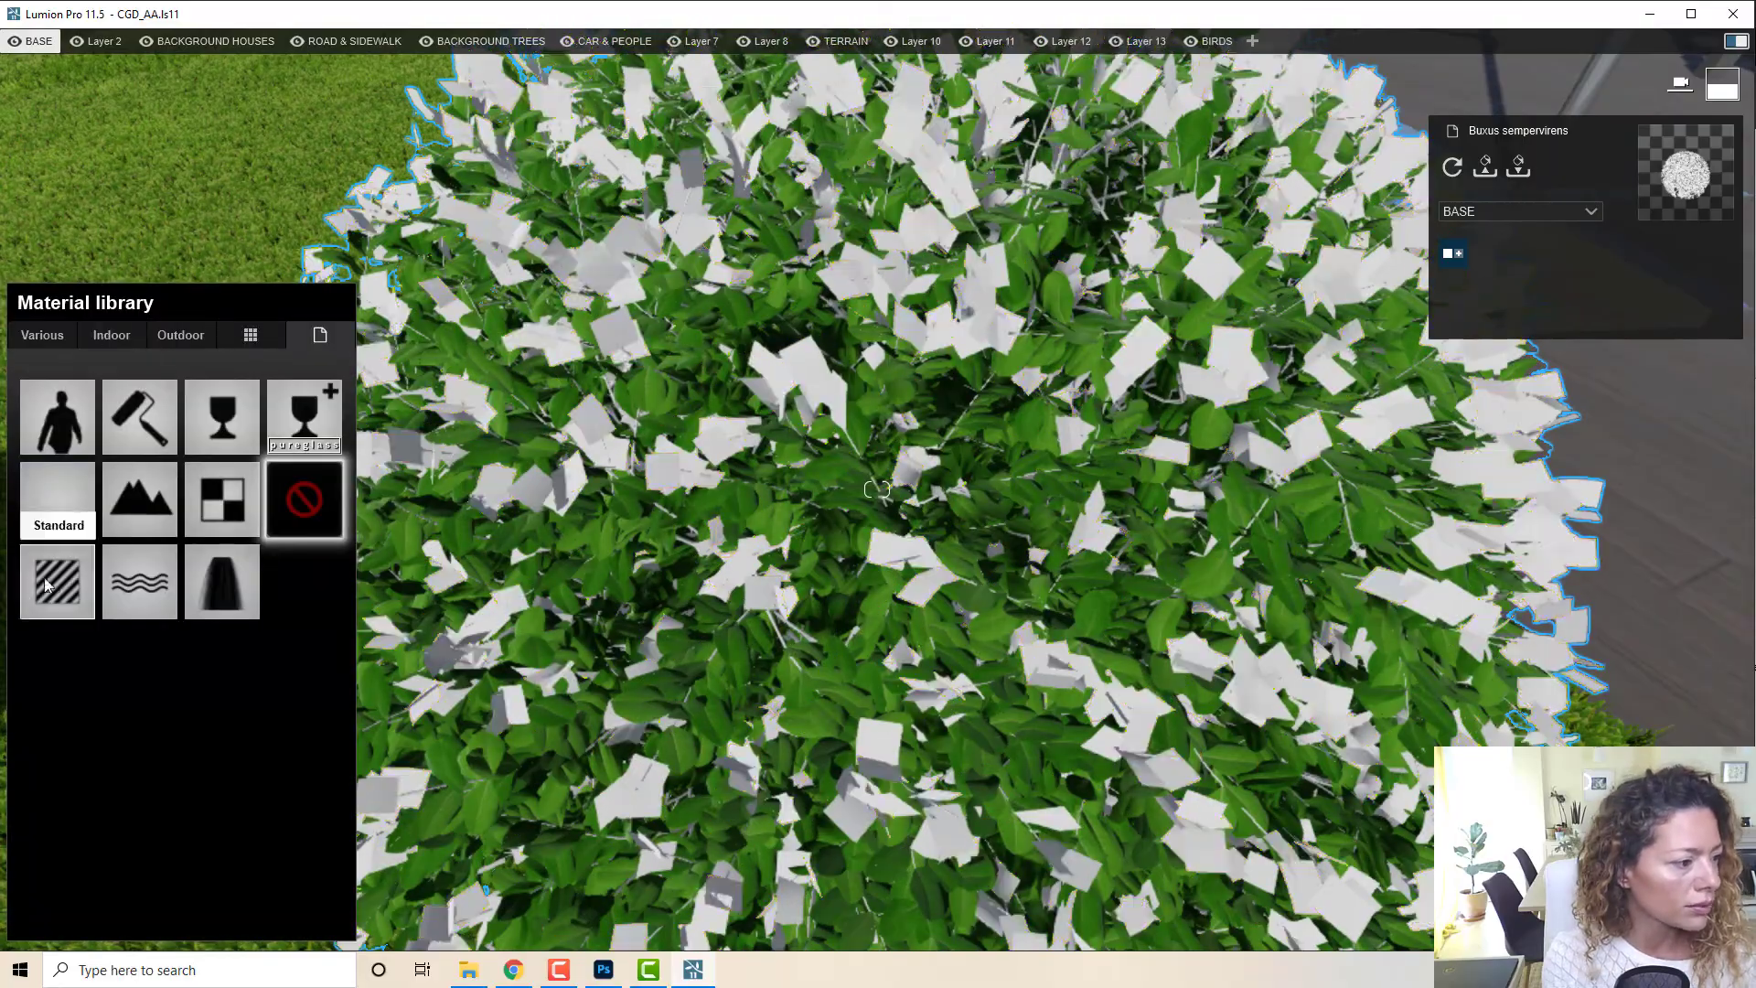
click(64, 482)
click(76, 545)
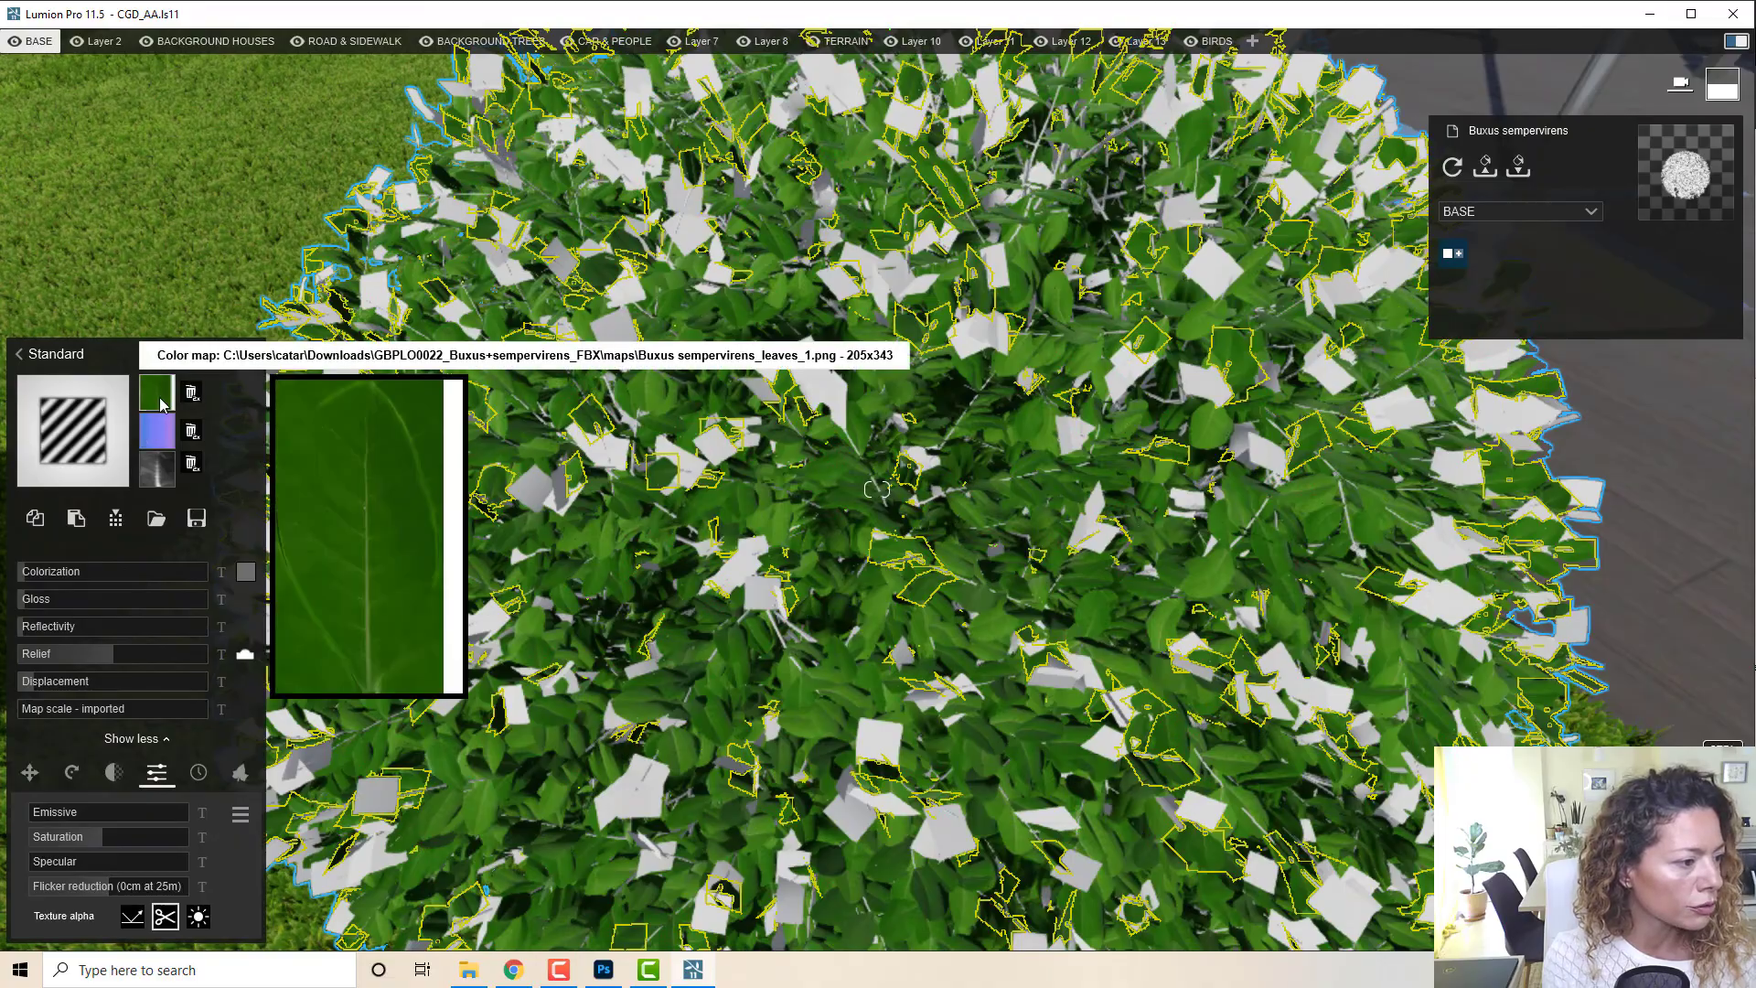
Step: Replace the Leaves_4 color map with the lighter green Buxus sempervirens_leaves_3.png
click(157, 393)
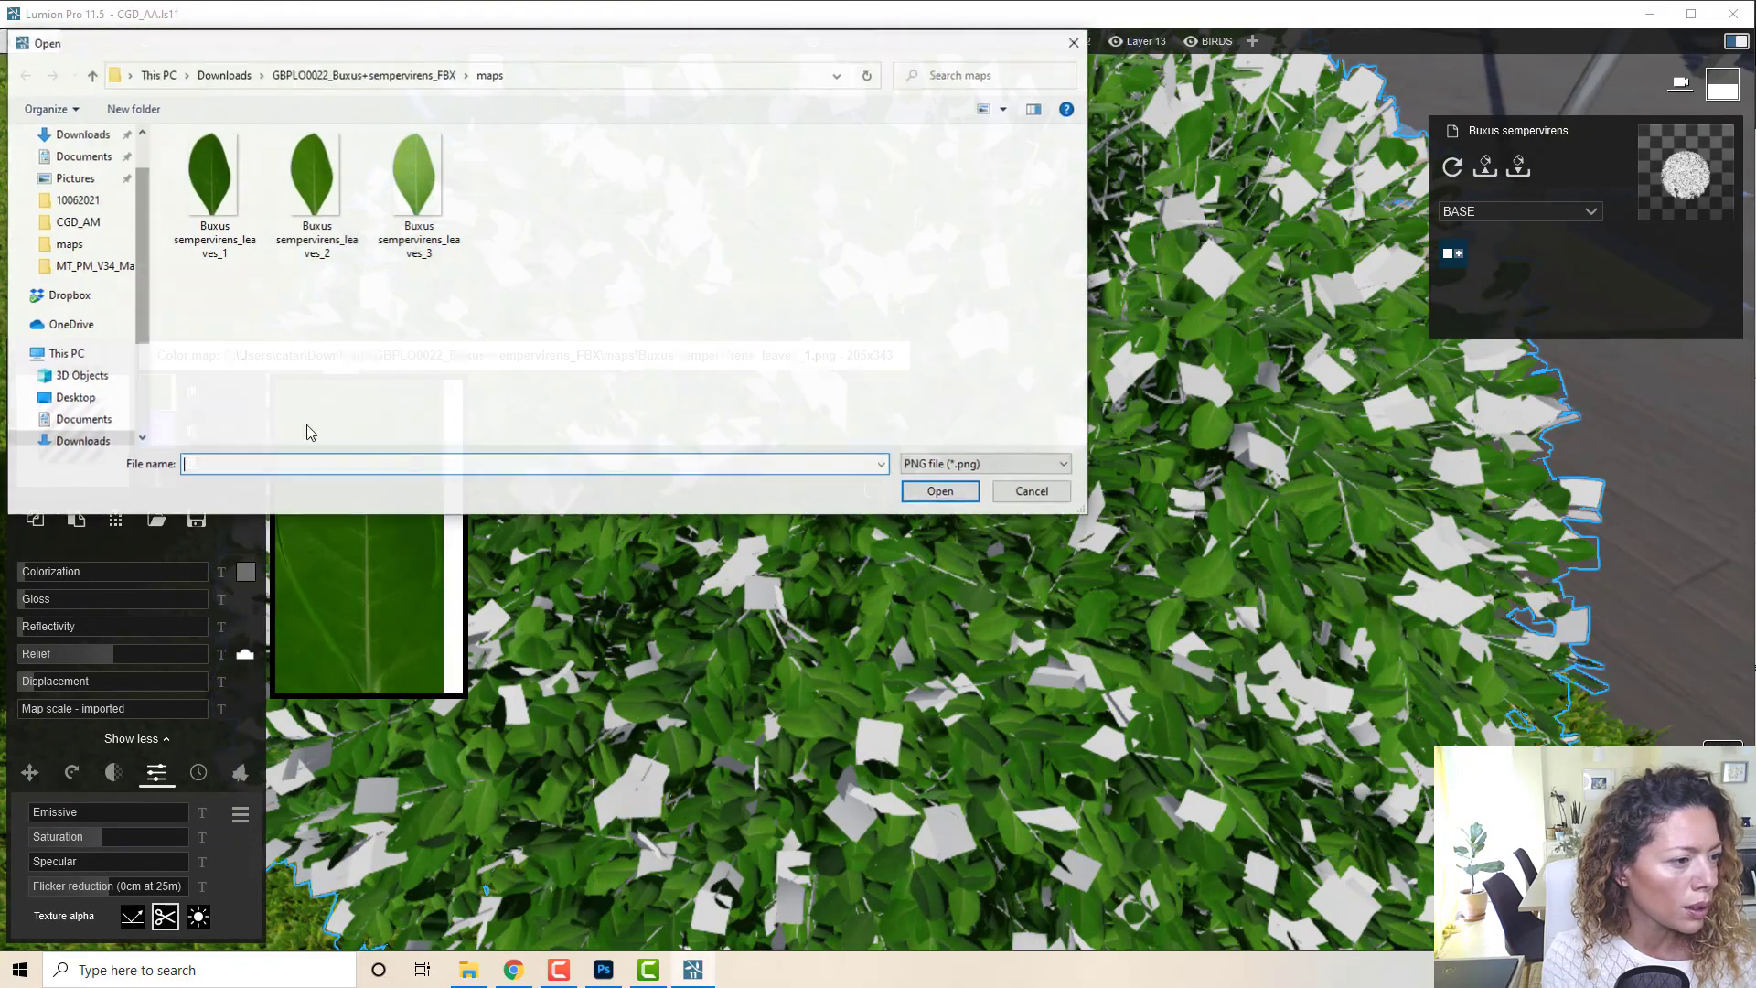
click(937, 501)
right_drag(915, 539, 964, 496)
key(w)
key(s)
key(s)
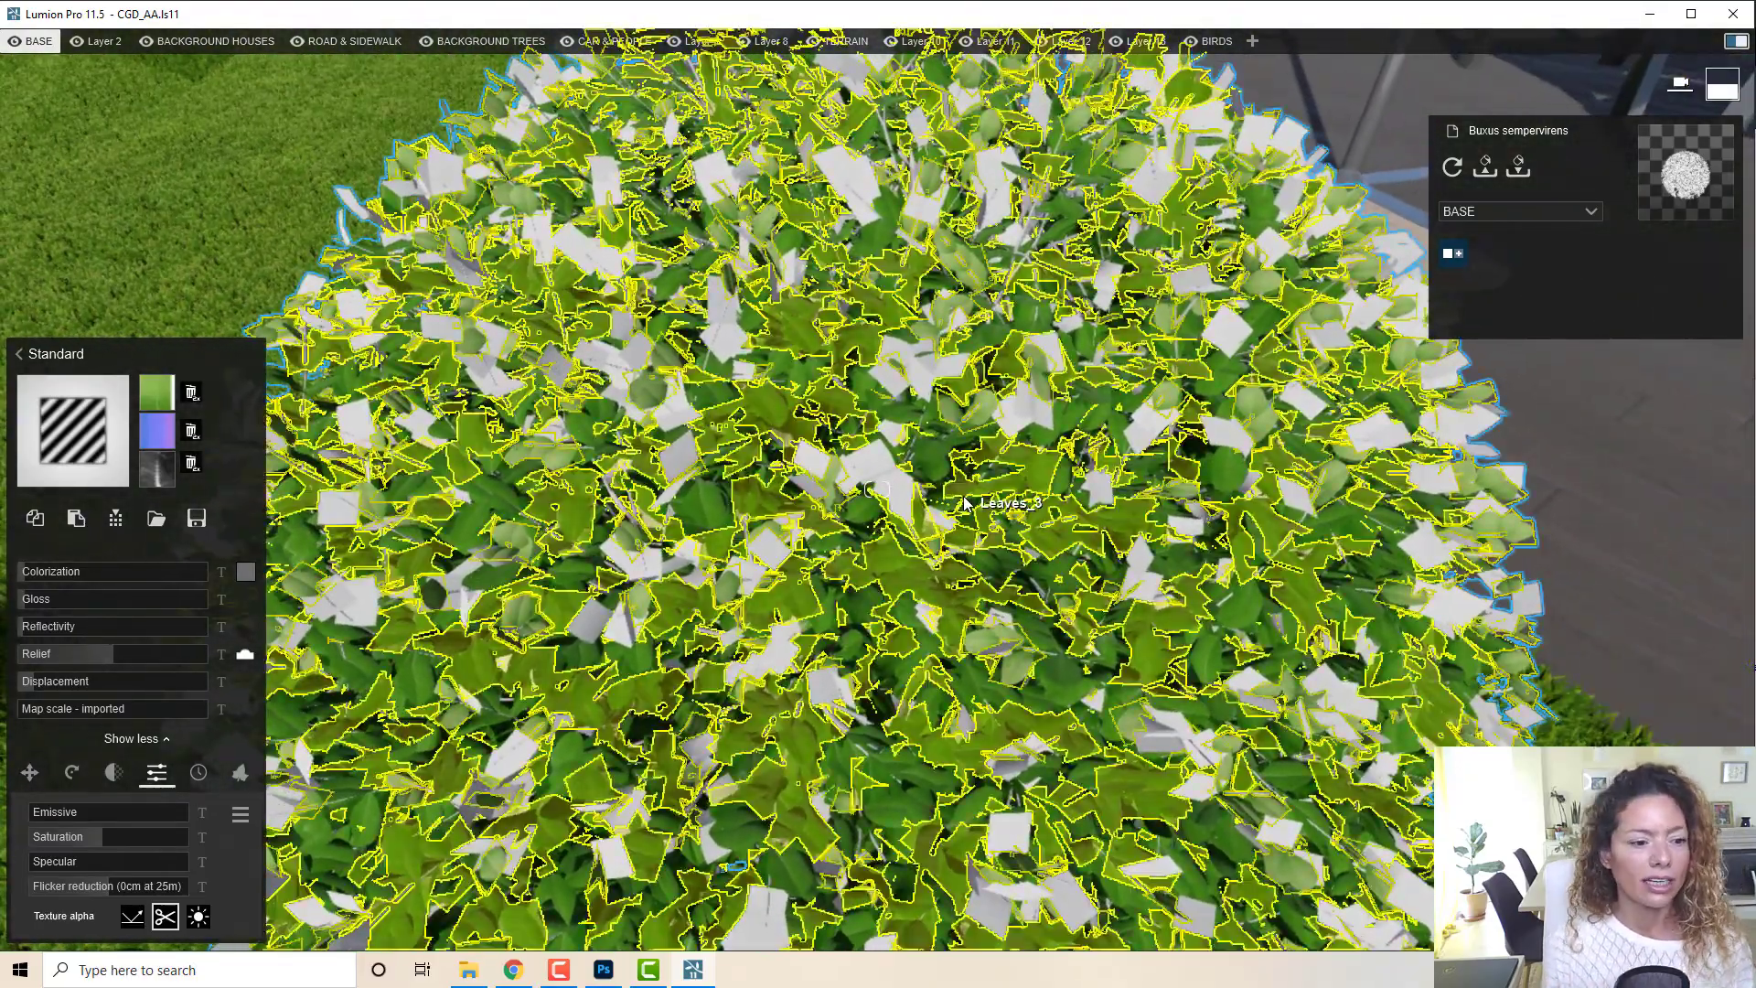
Step: Assign a Standard material to the remaining white leaf surfaces and paste the copied leaf settings into it
click(965, 502)
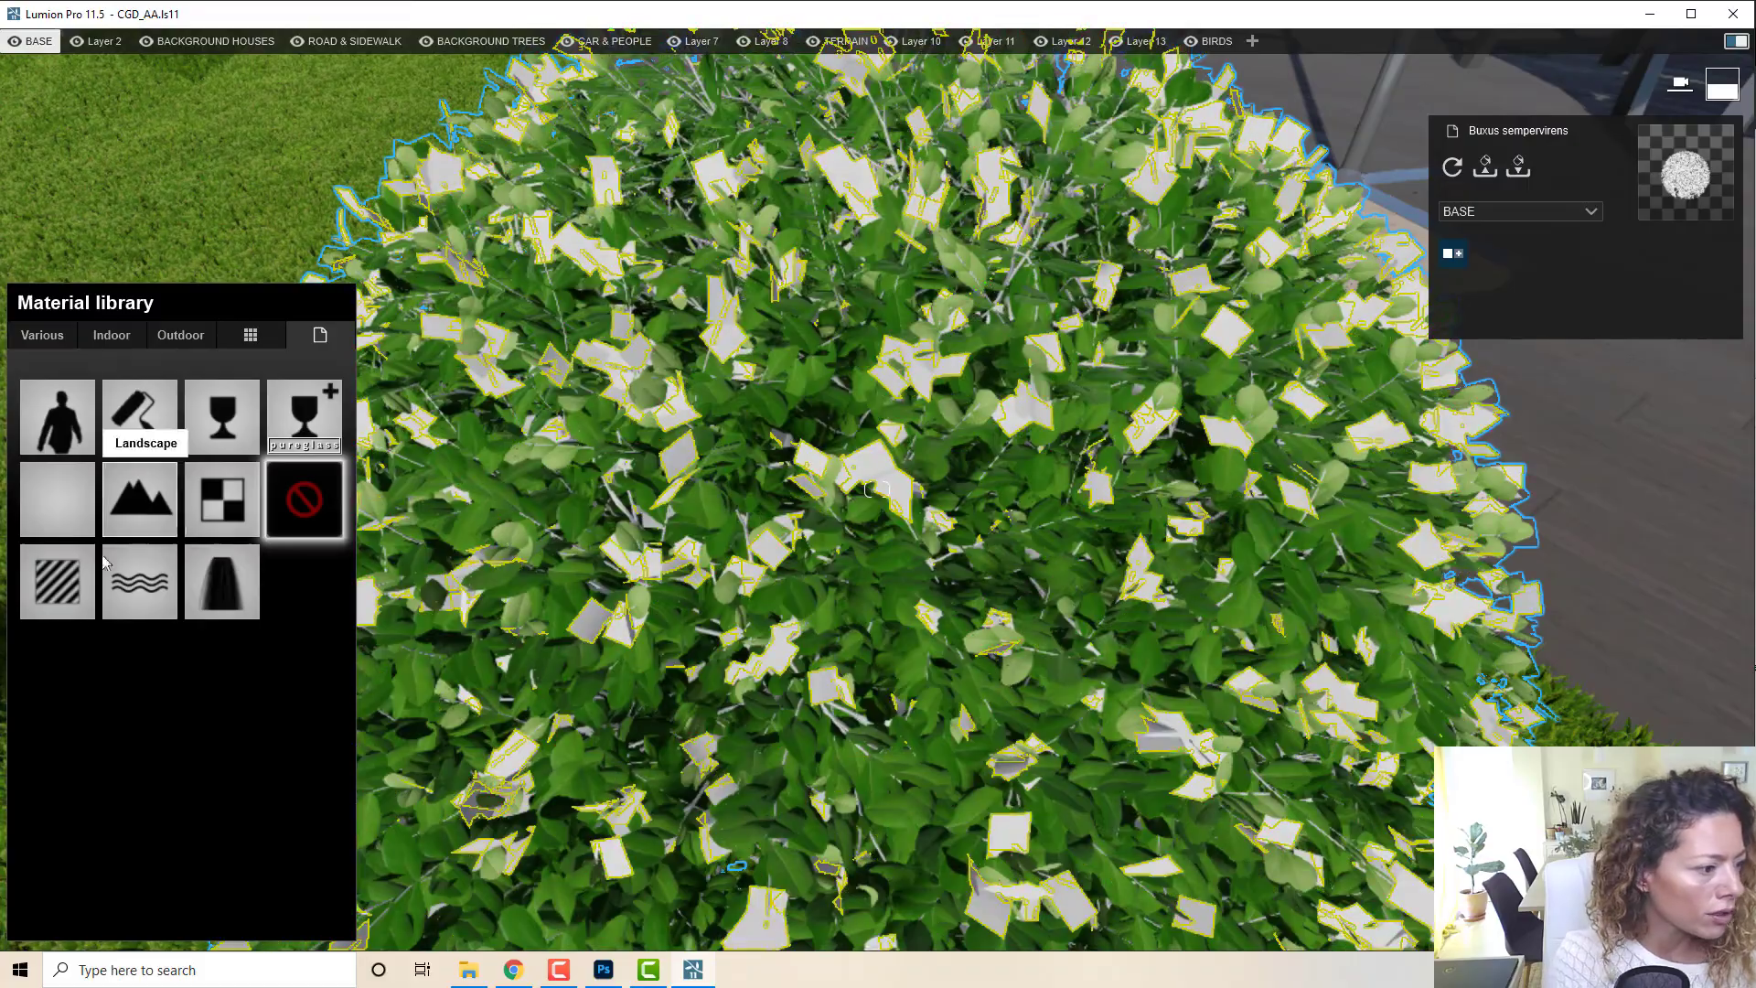
click(73, 592)
click(78, 547)
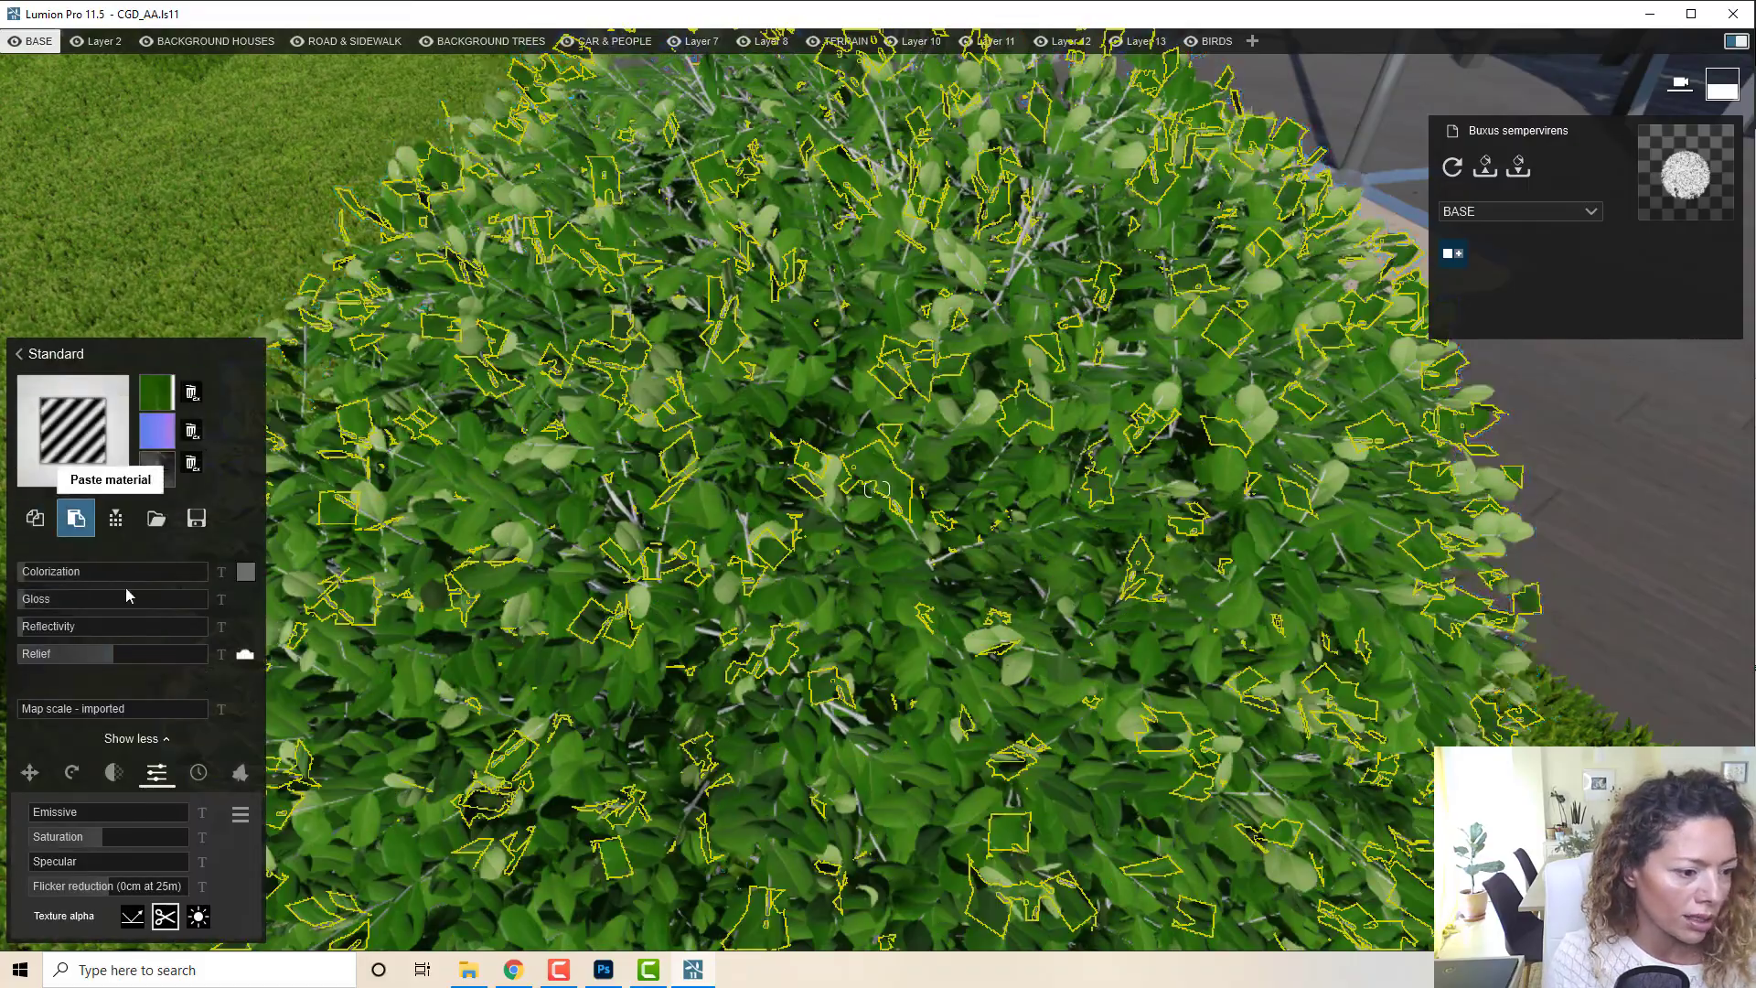
Step: Select the trunk surfaces inside the shrub and assign them a Standard material
key(s)
right_drag(601, 430, 639, 402)
key(w)
key(s)
key(w)
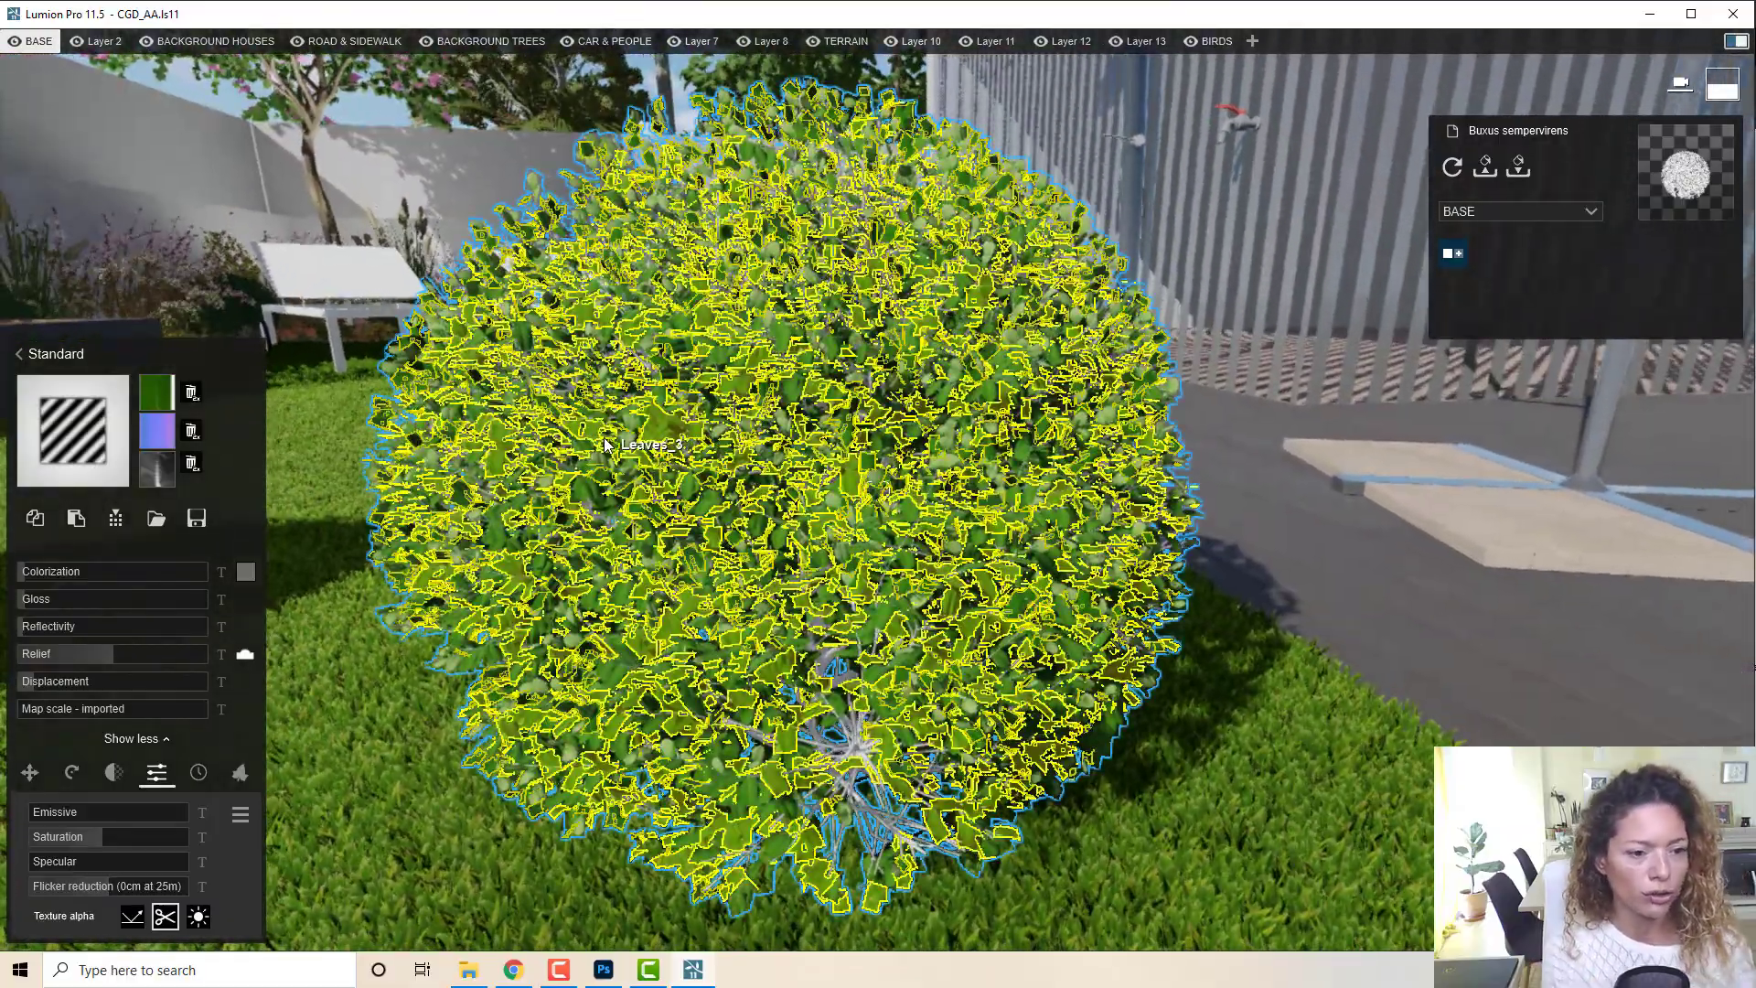
right_drag(798, 550, 867, 602)
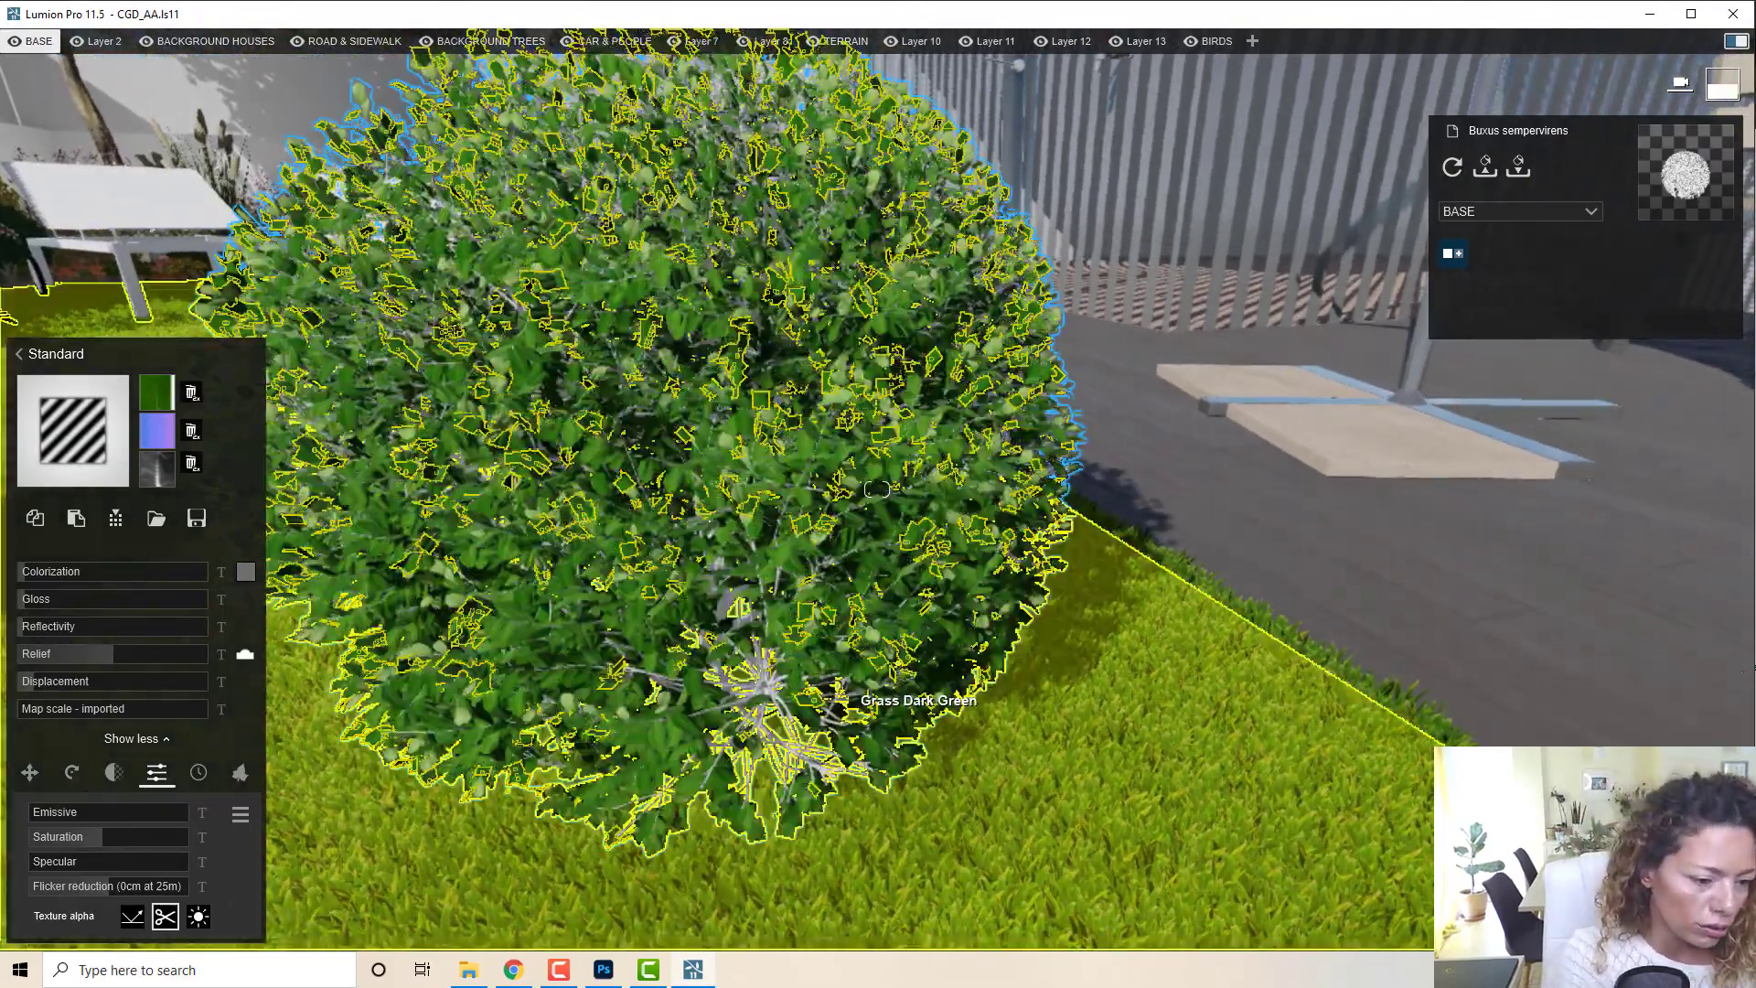
key(w)
right_drag(851, 698, 801, 741)
right_drag(876, 489, 855, 497)
click(854, 517)
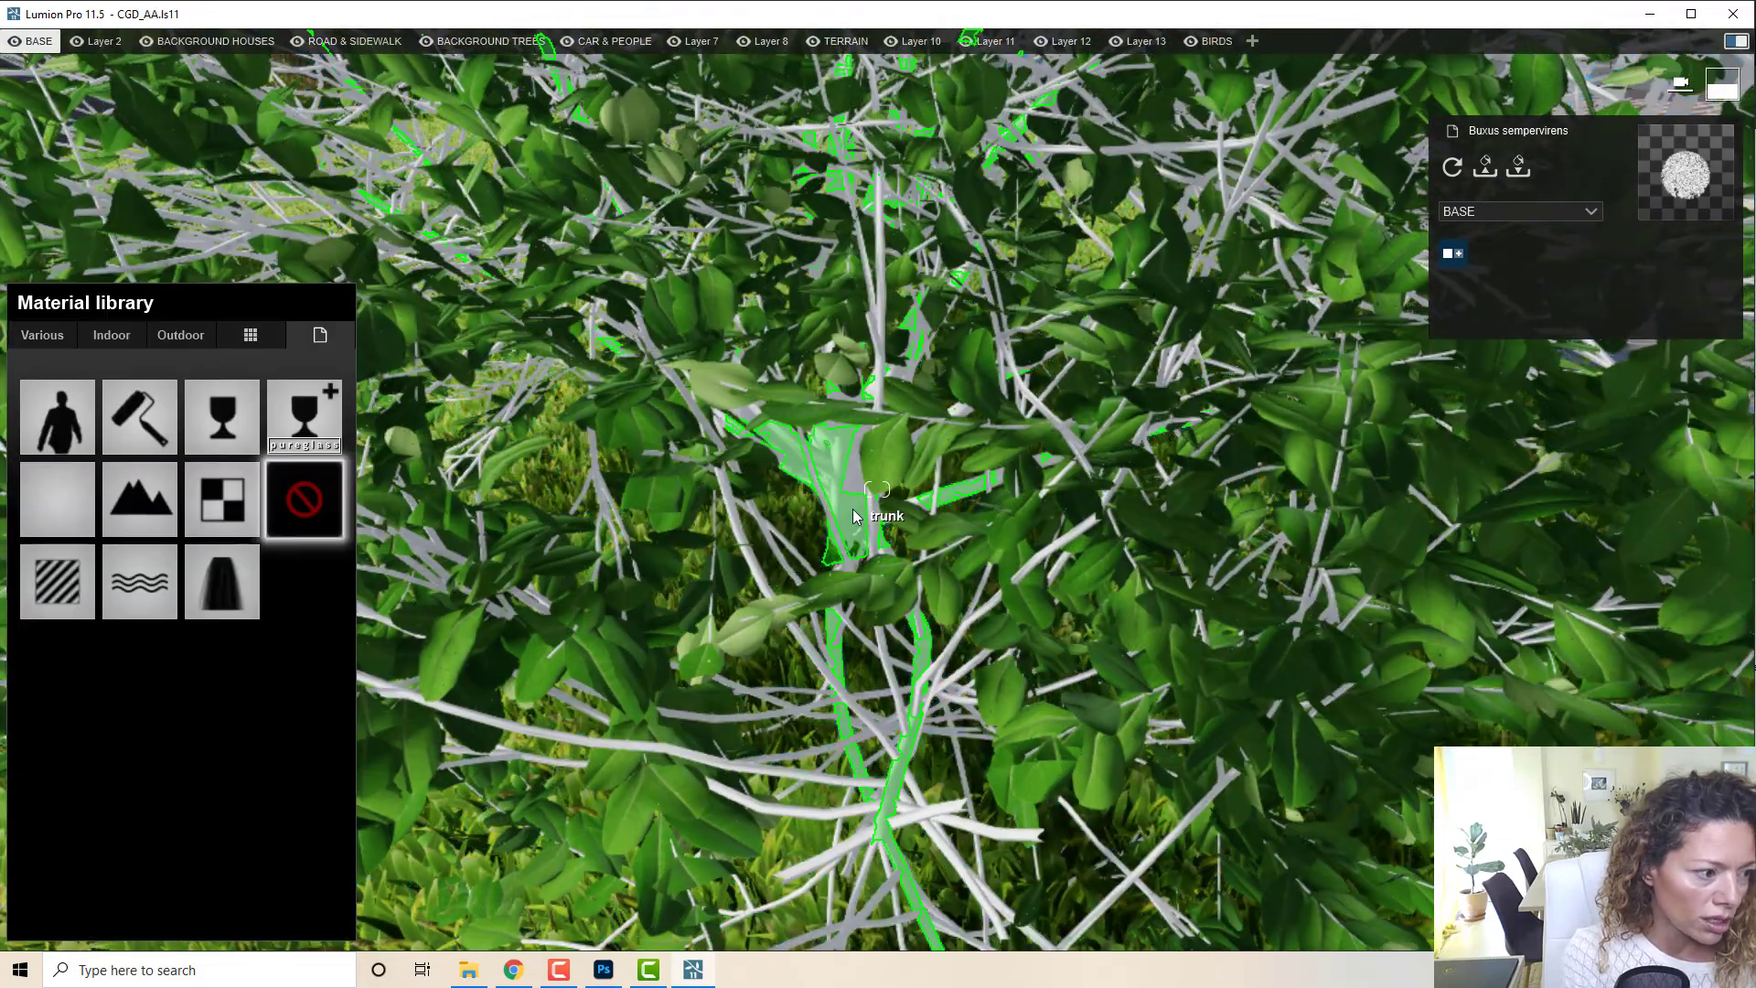
click(59, 502)
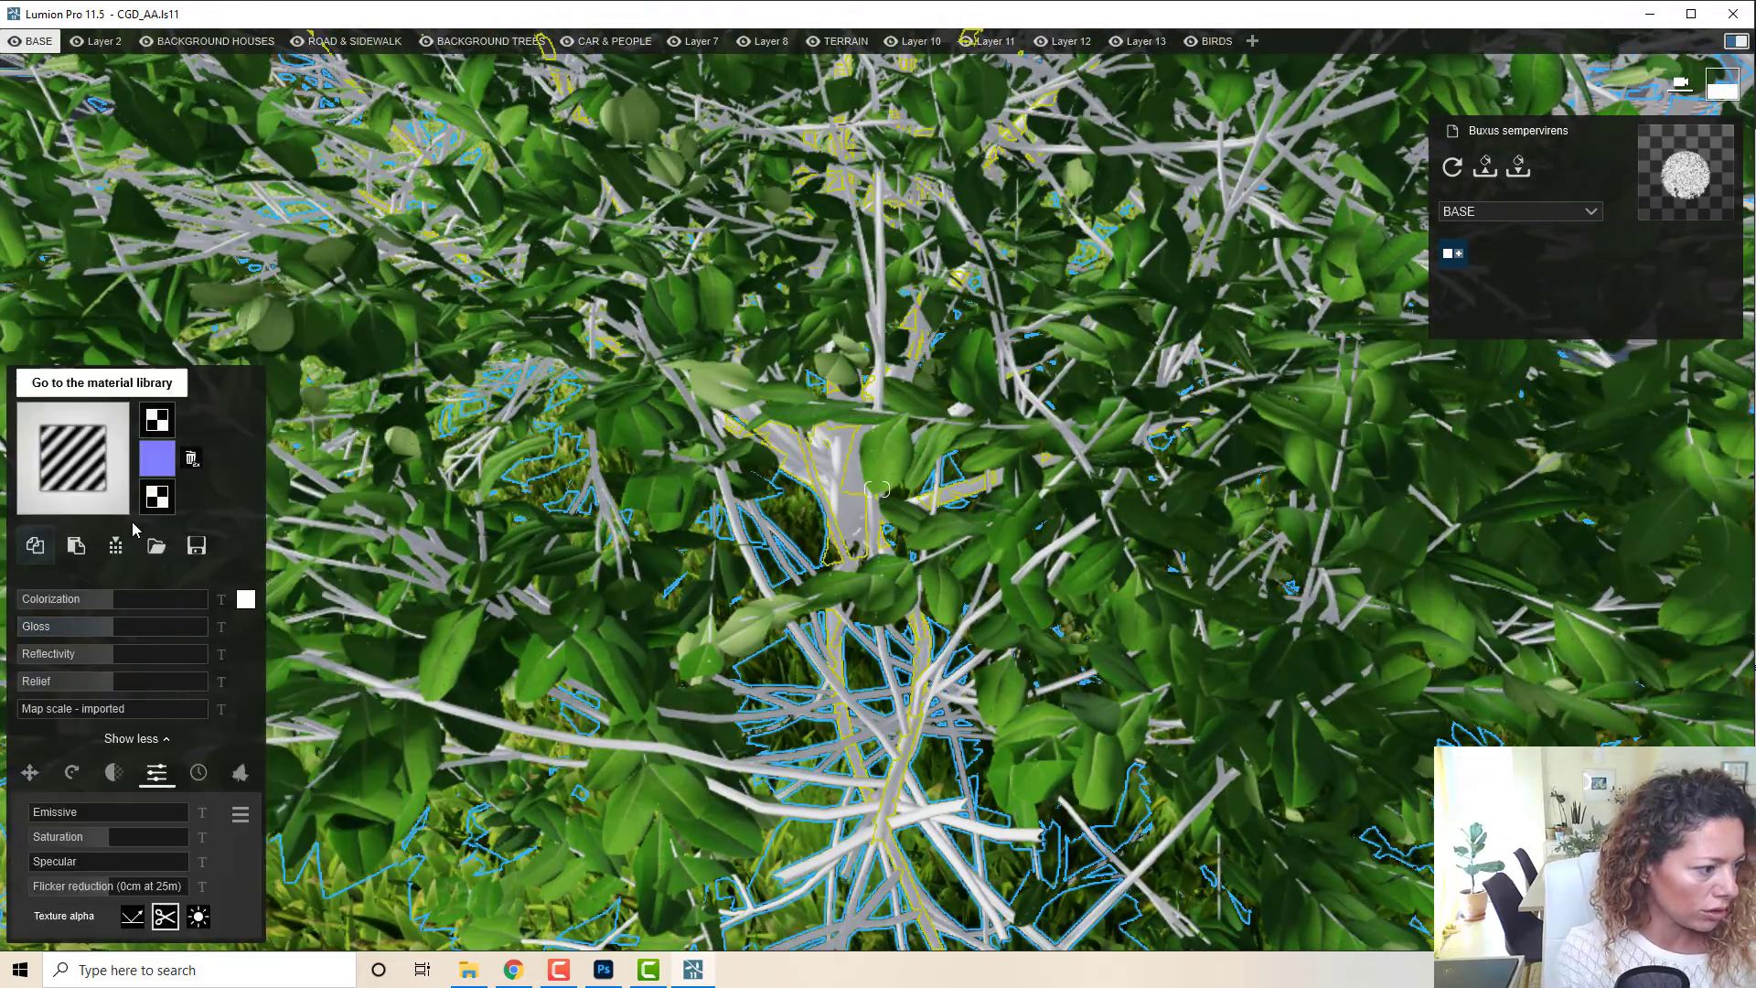
Step: Load the Buxus sempervirens_bark image as the trunk's color map, showing all texture file types to find it
click(158, 420)
click(987, 464)
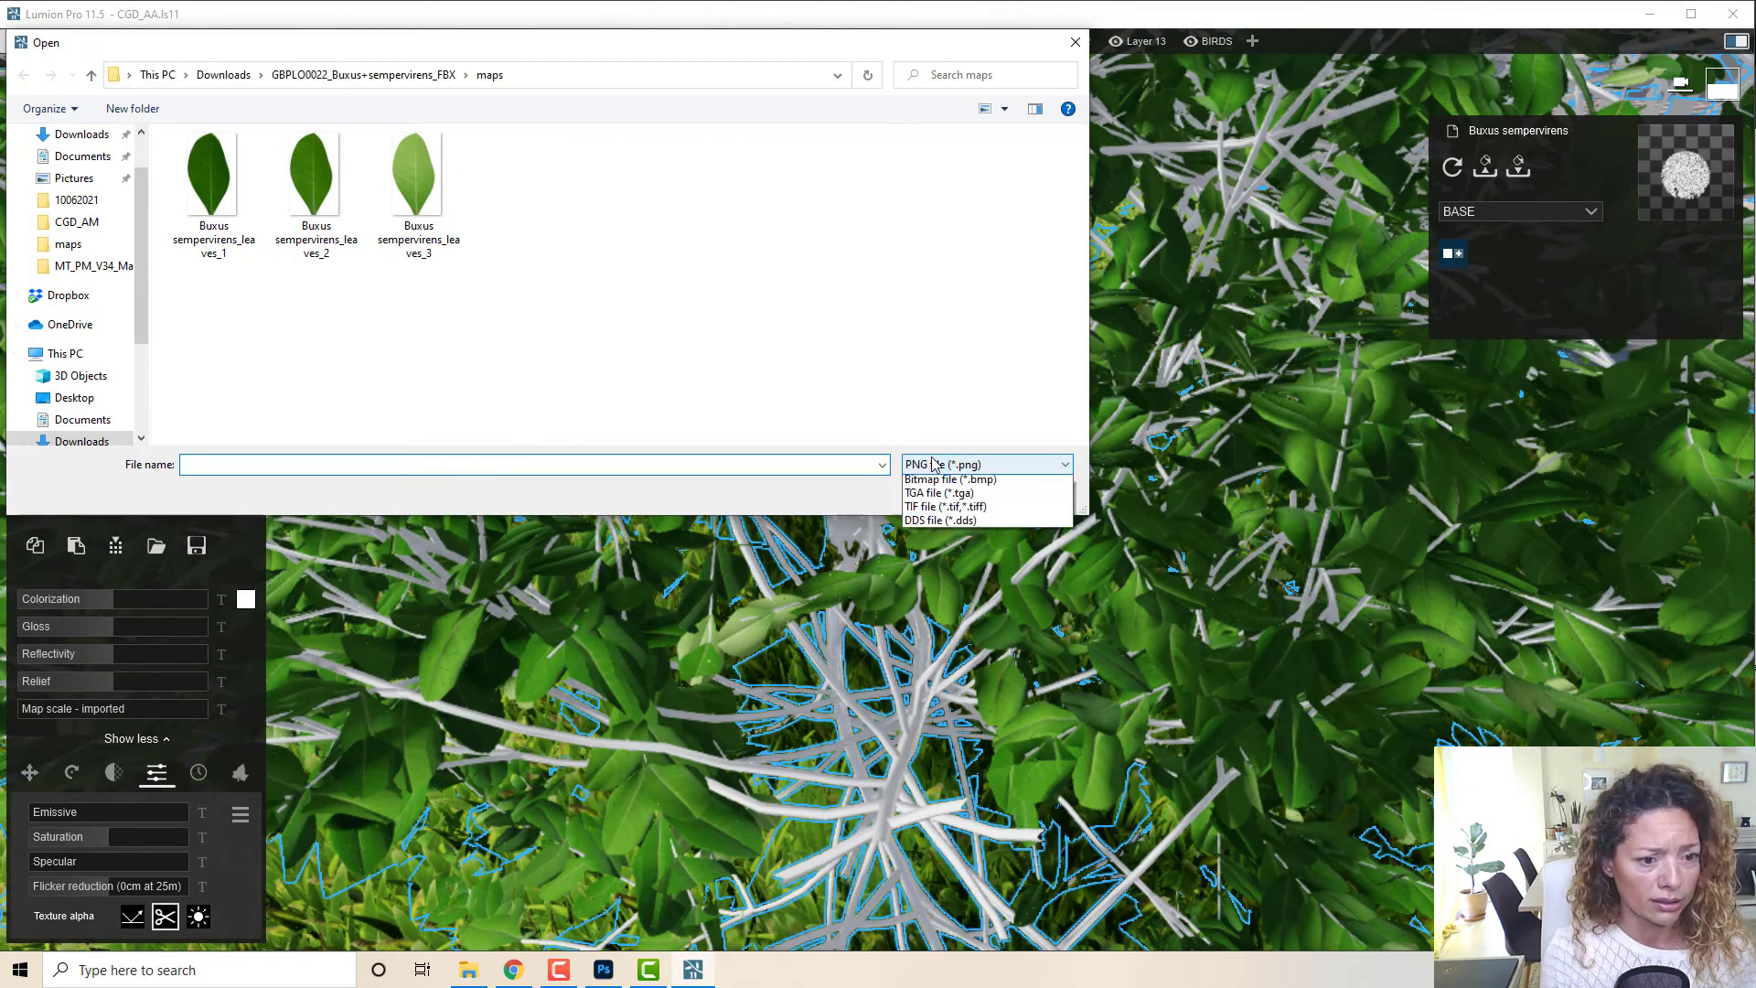
click(951, 483)
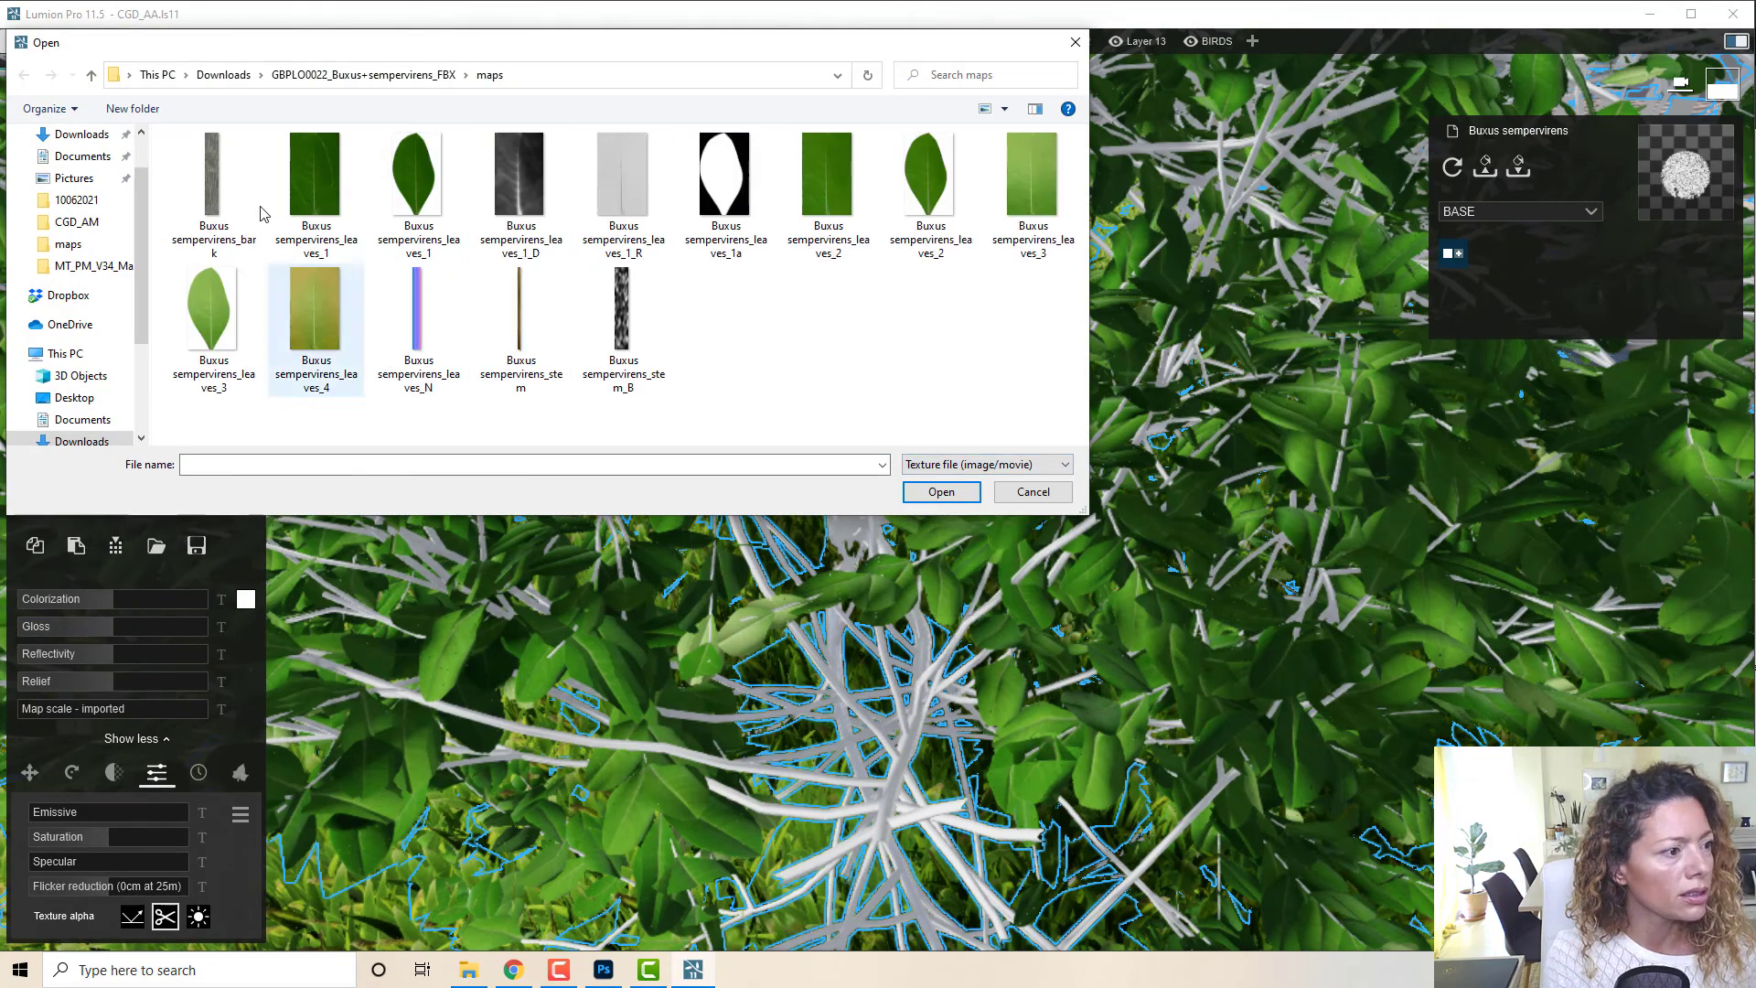
click(210, 229)
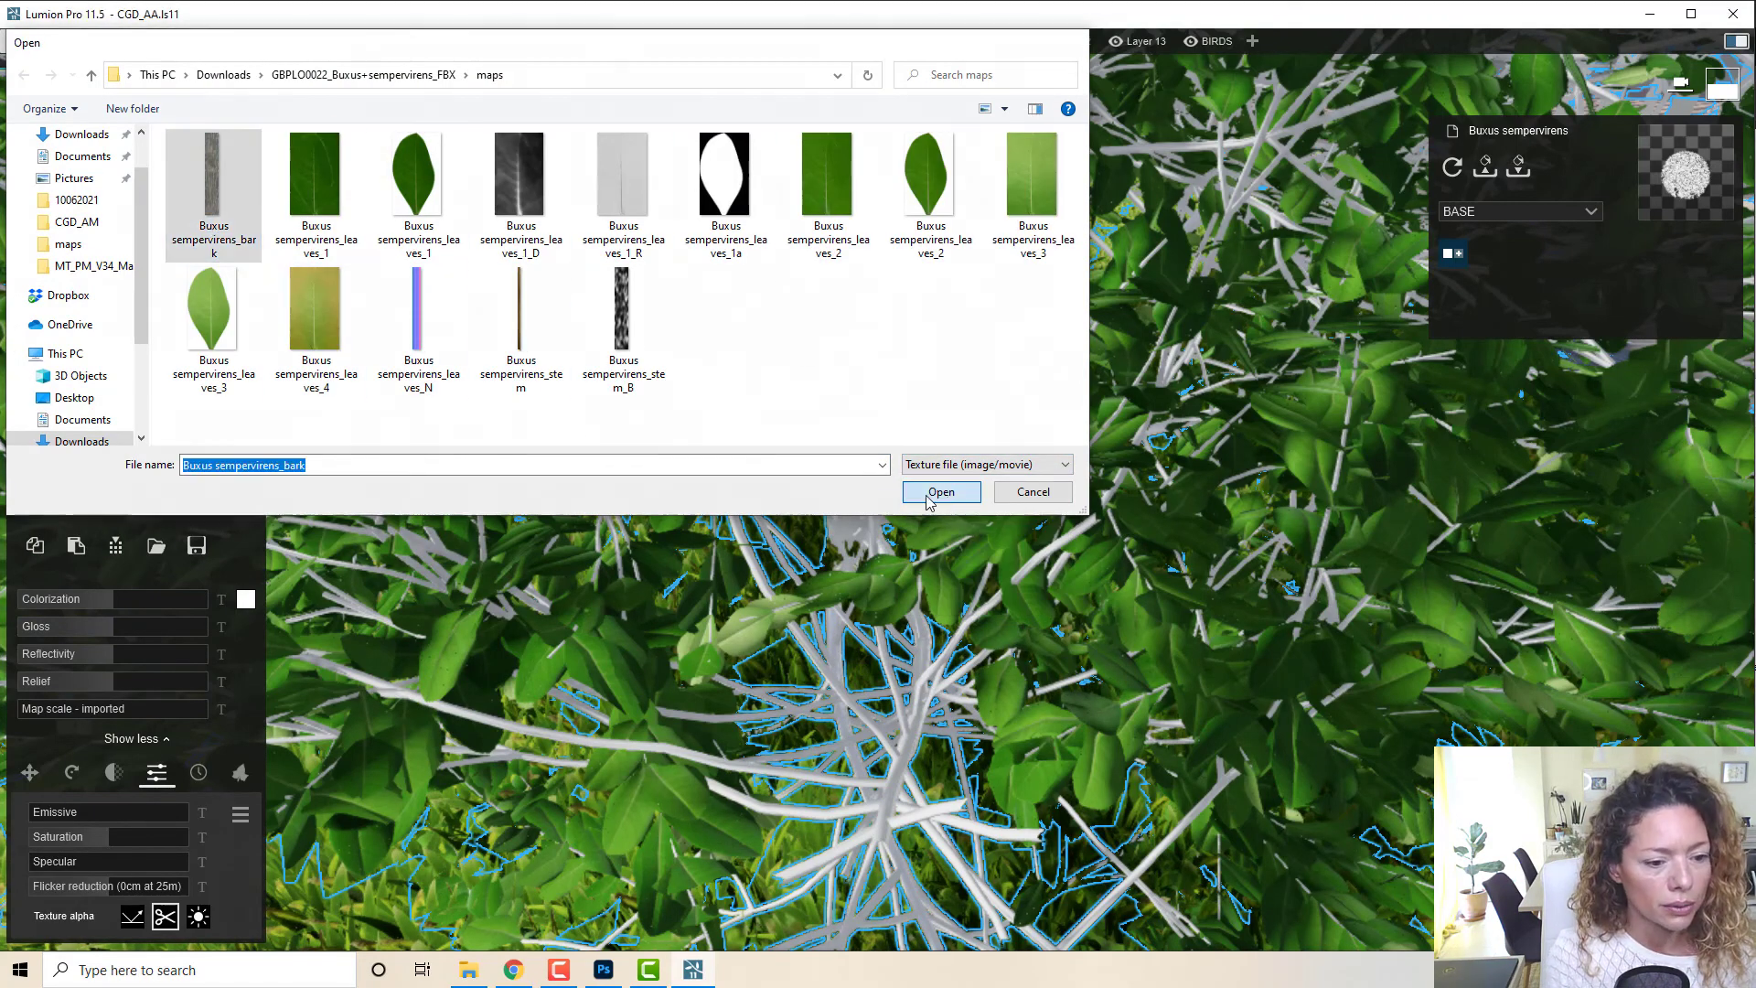
click(941, 492)
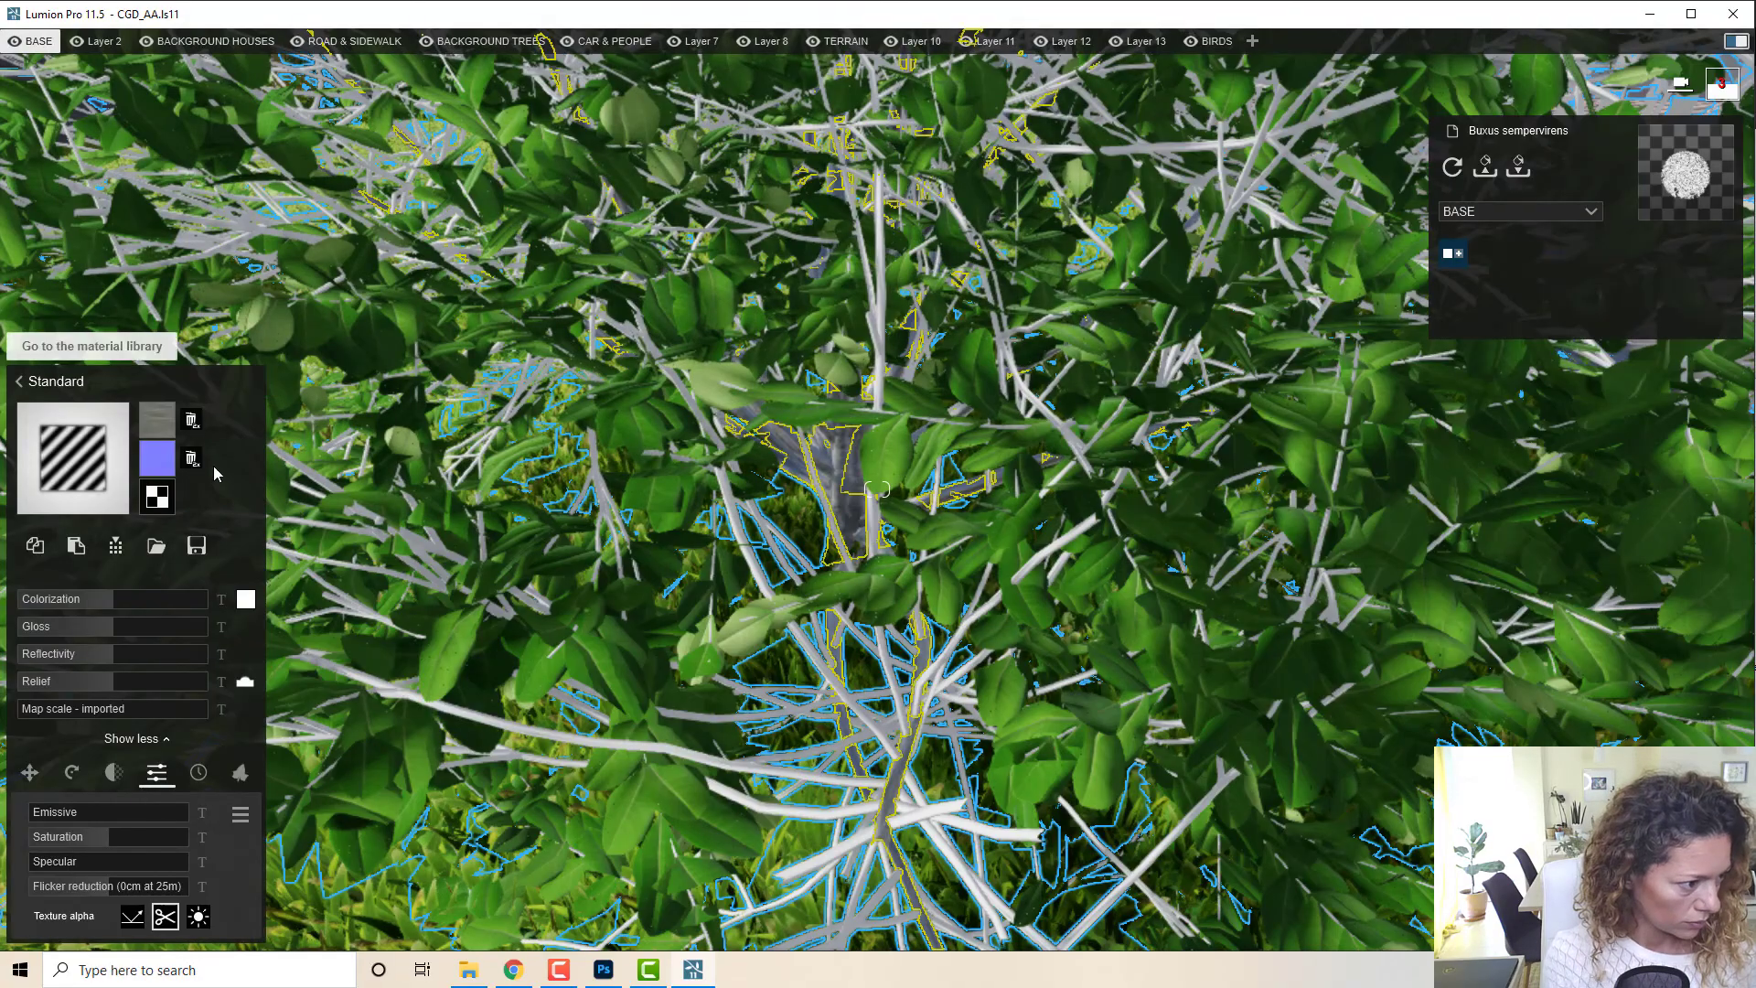
Step: Set the trunk's Colorization, Gloss and Reflectivity to 0 and raise its Relief slightly, keeping the existing normal map
mouse_move(156, 466)
key(w)
right_drag(665, 429, 679, 352)
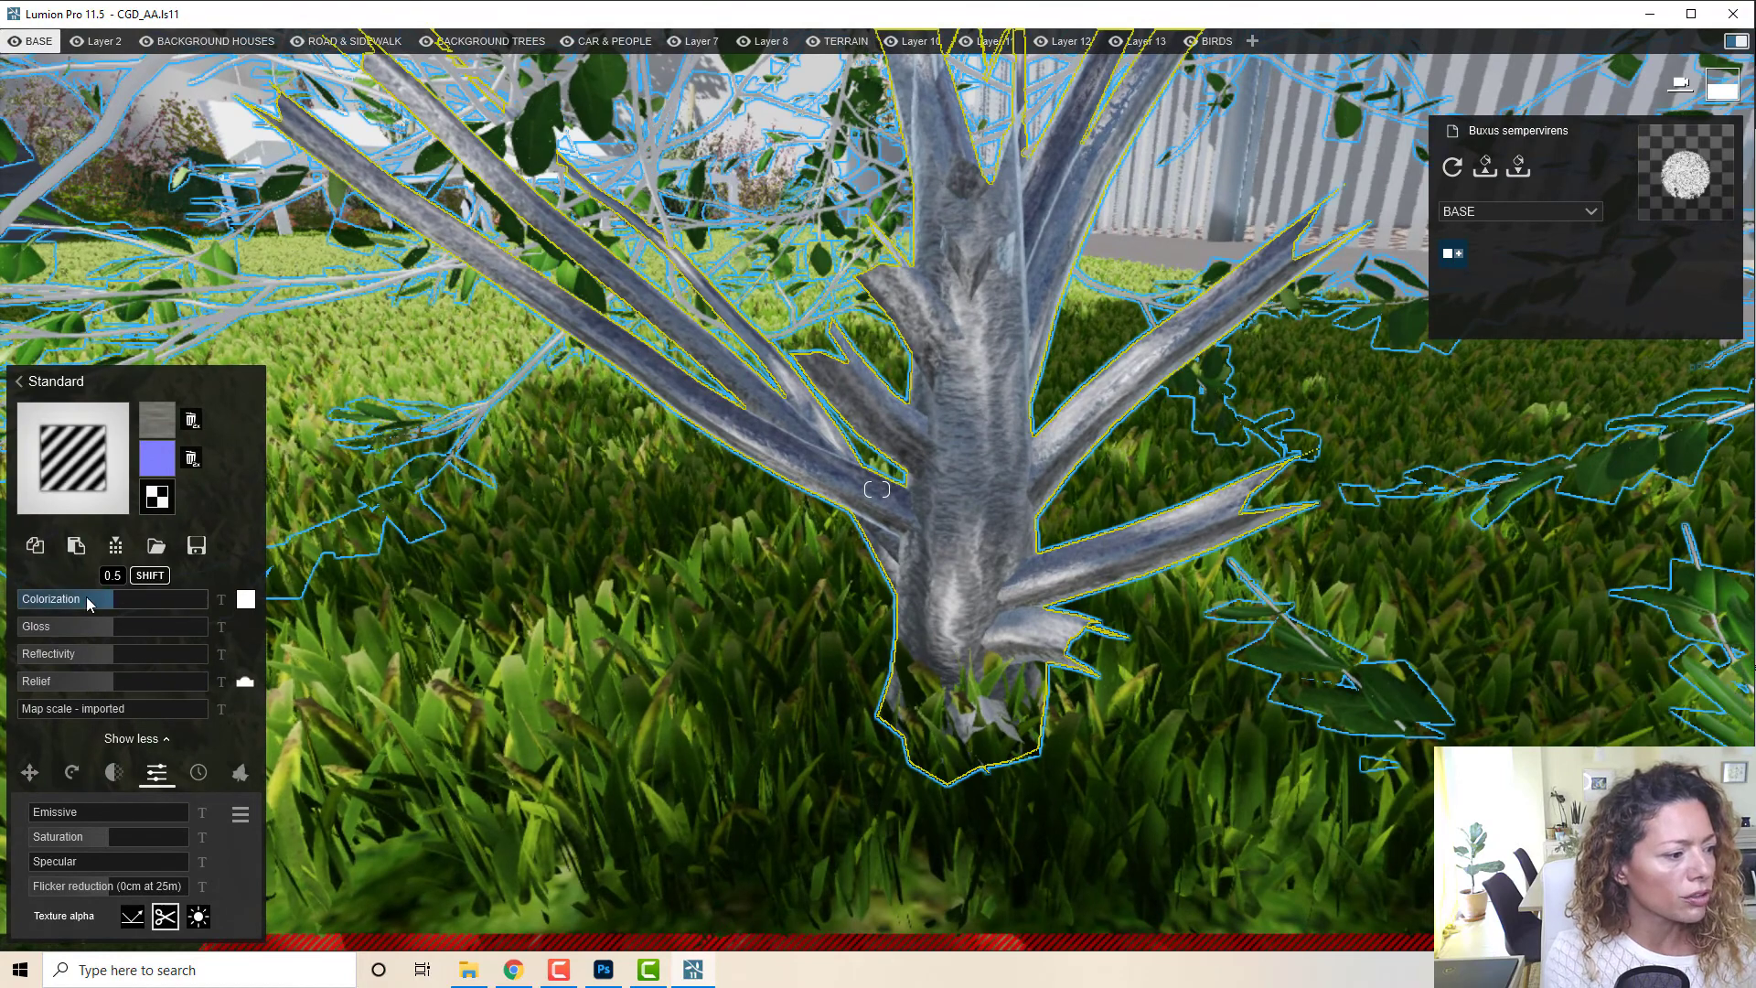
drag(82, 598, 15, 655)
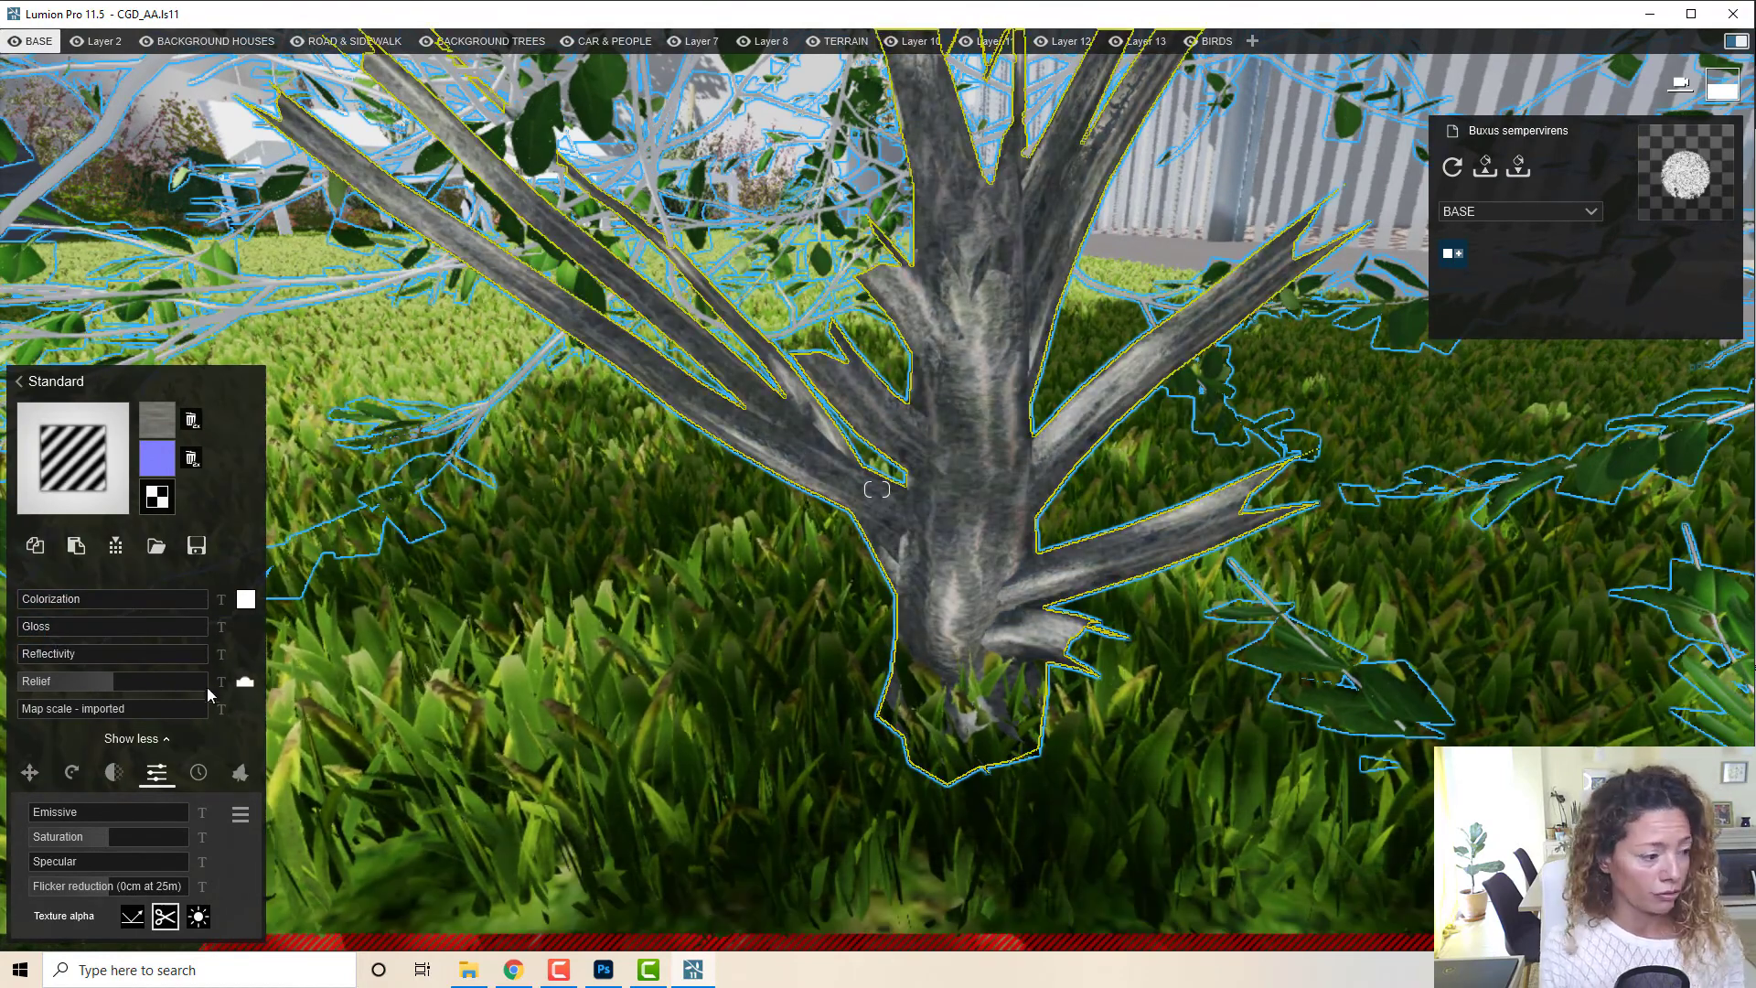
drag(135, 681, 139, 680)
right_drag(139, 681, 163, 677)
right_drag(876, 490, 876, 489)
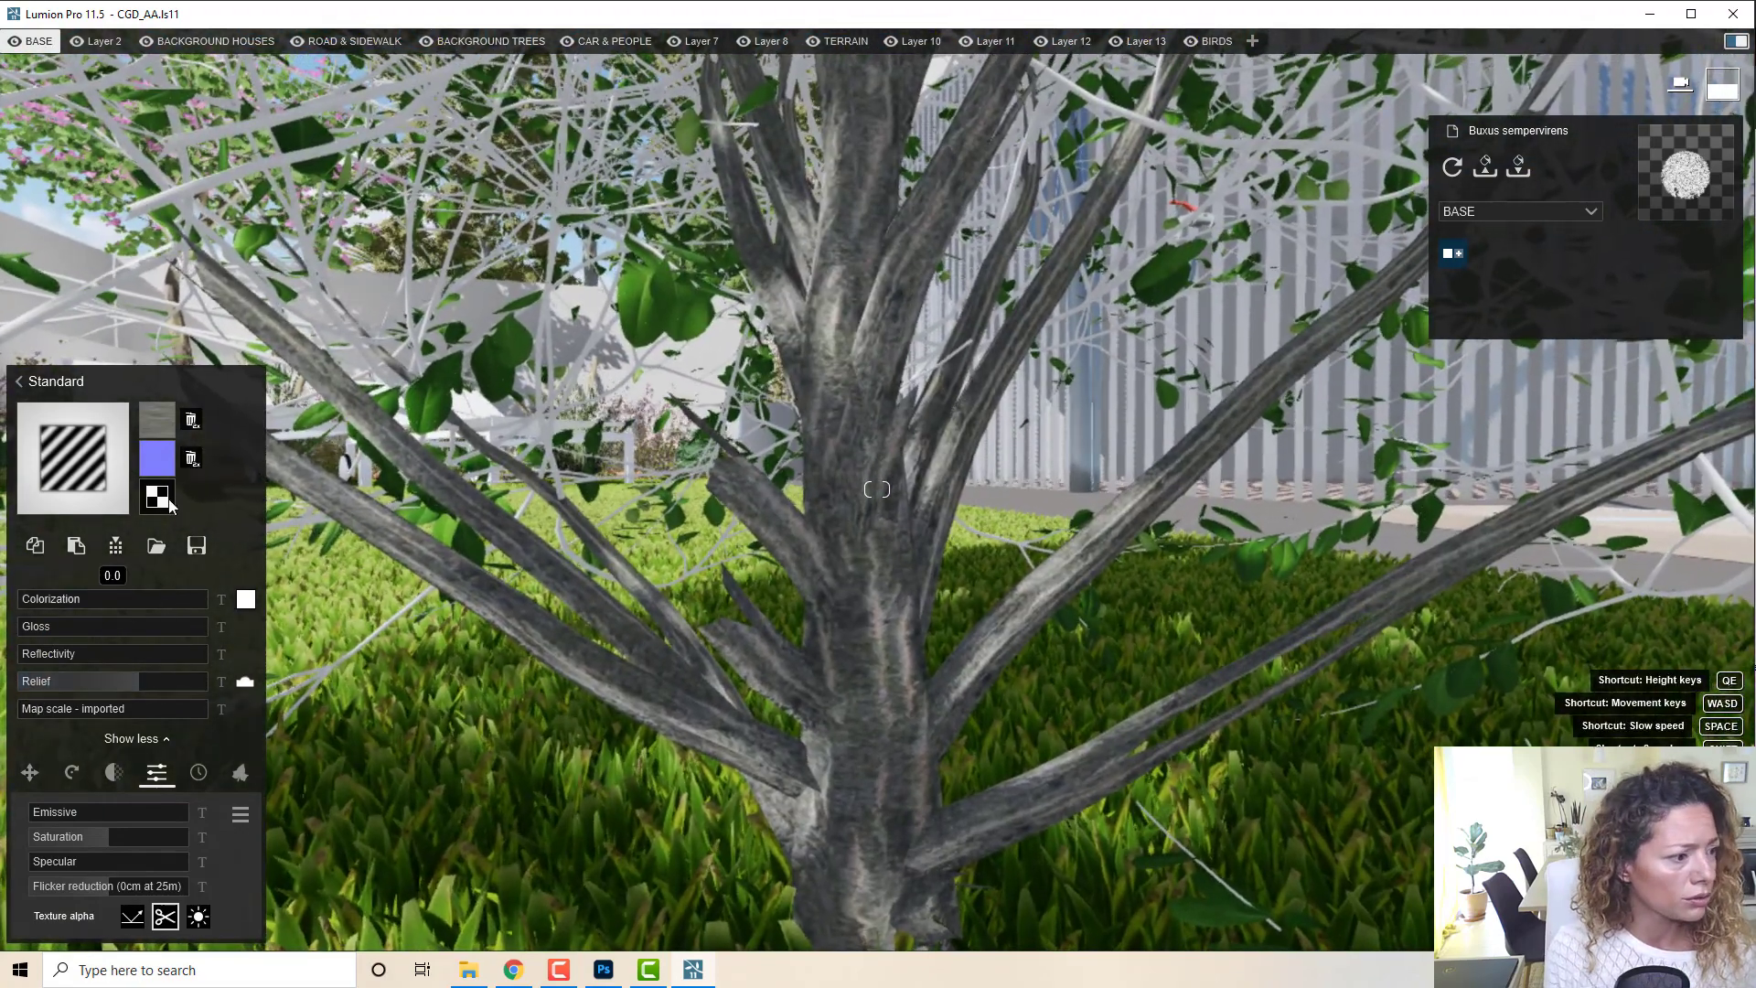
click(156, 458)
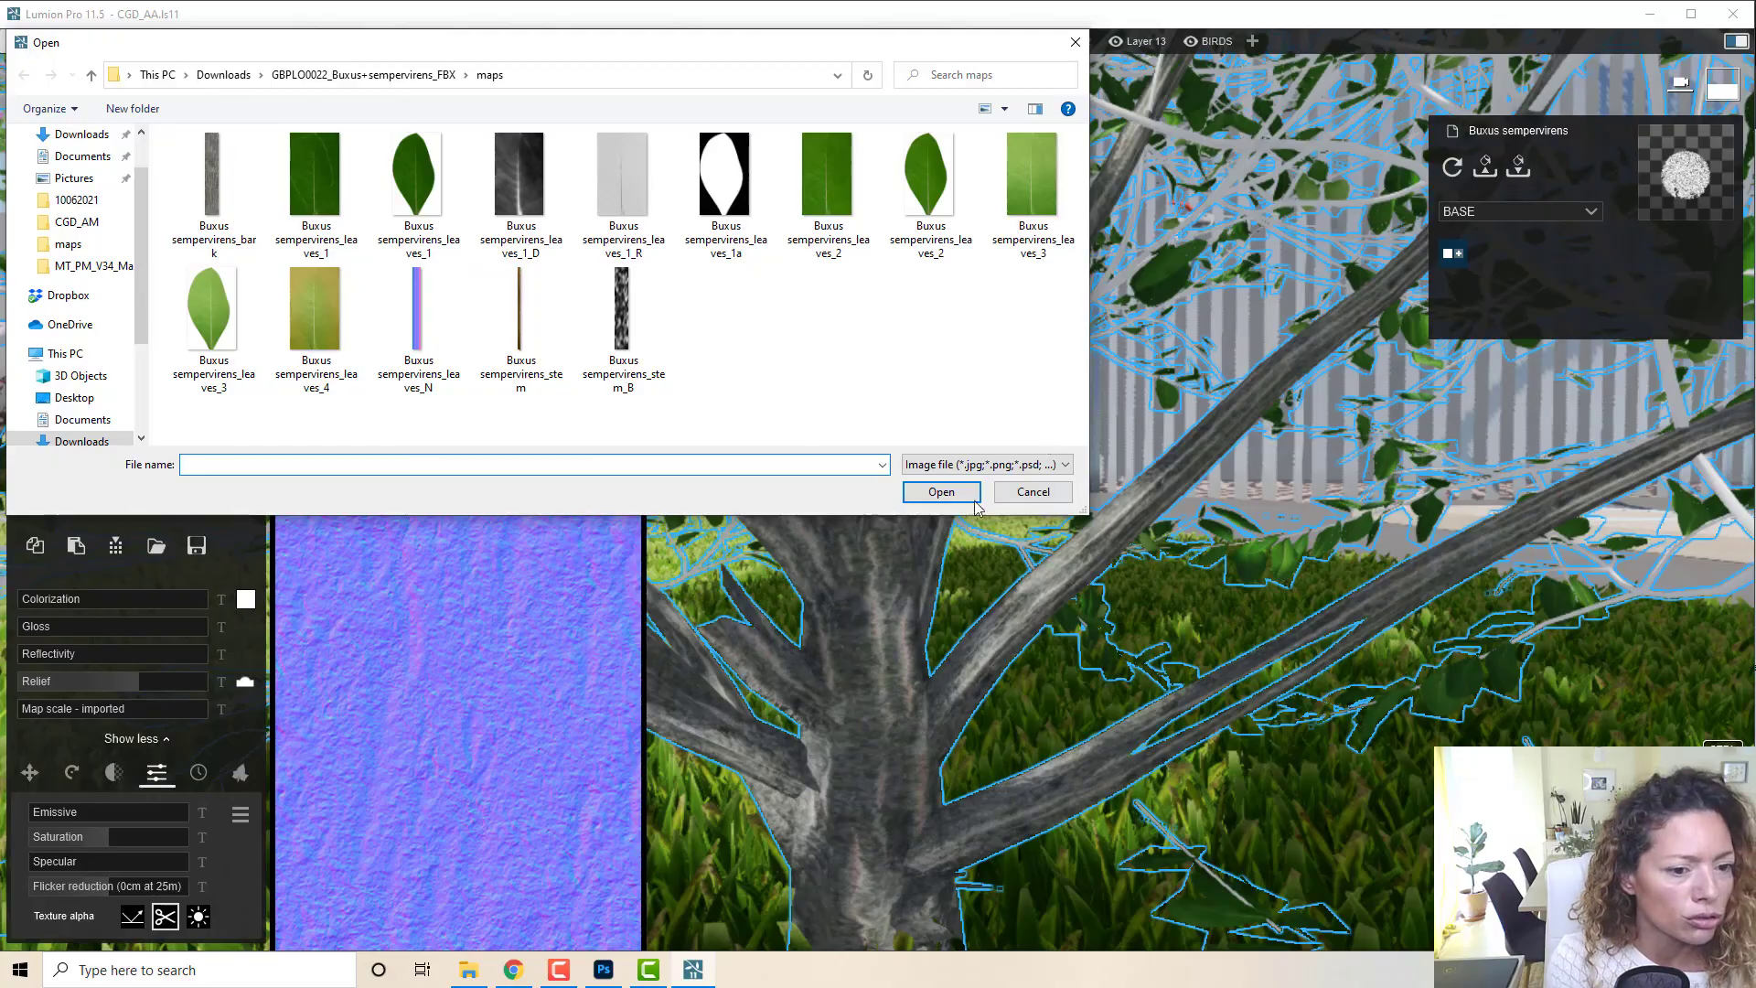
click(1023, 494)
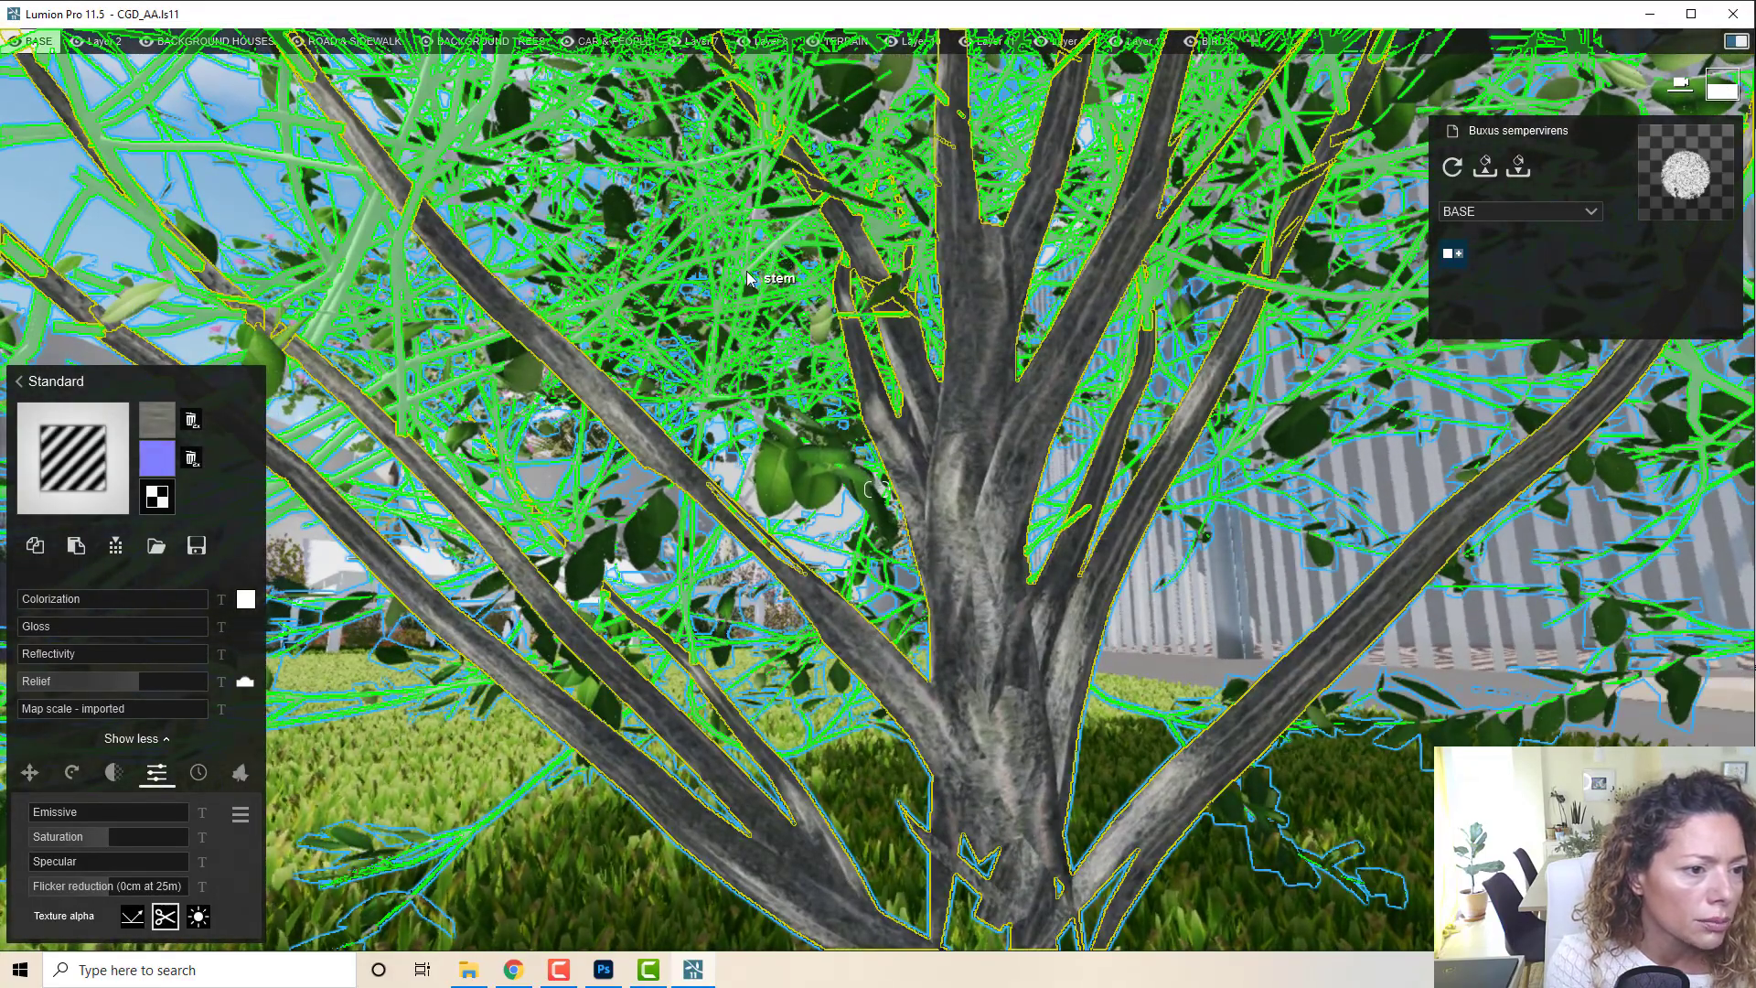
Step: Assign a Standard material to the stem surfaces and load Buxus sempervirens_stem as their color map
click(748, 272)
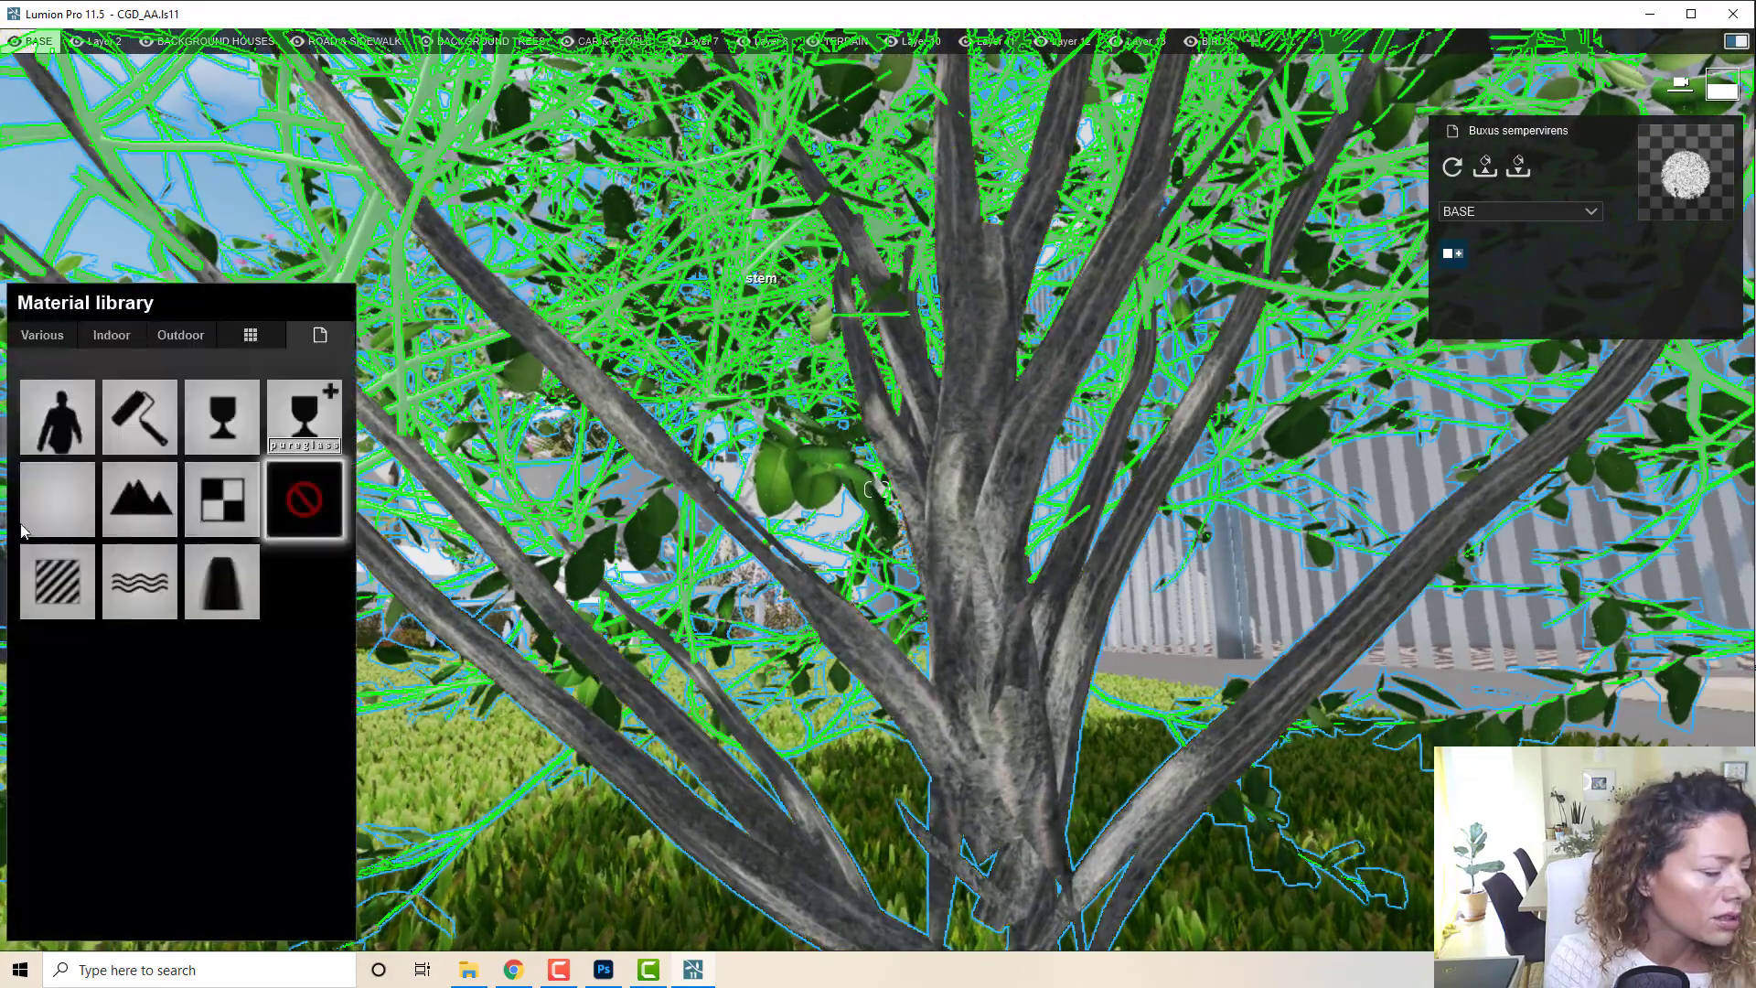
click(66, 585)
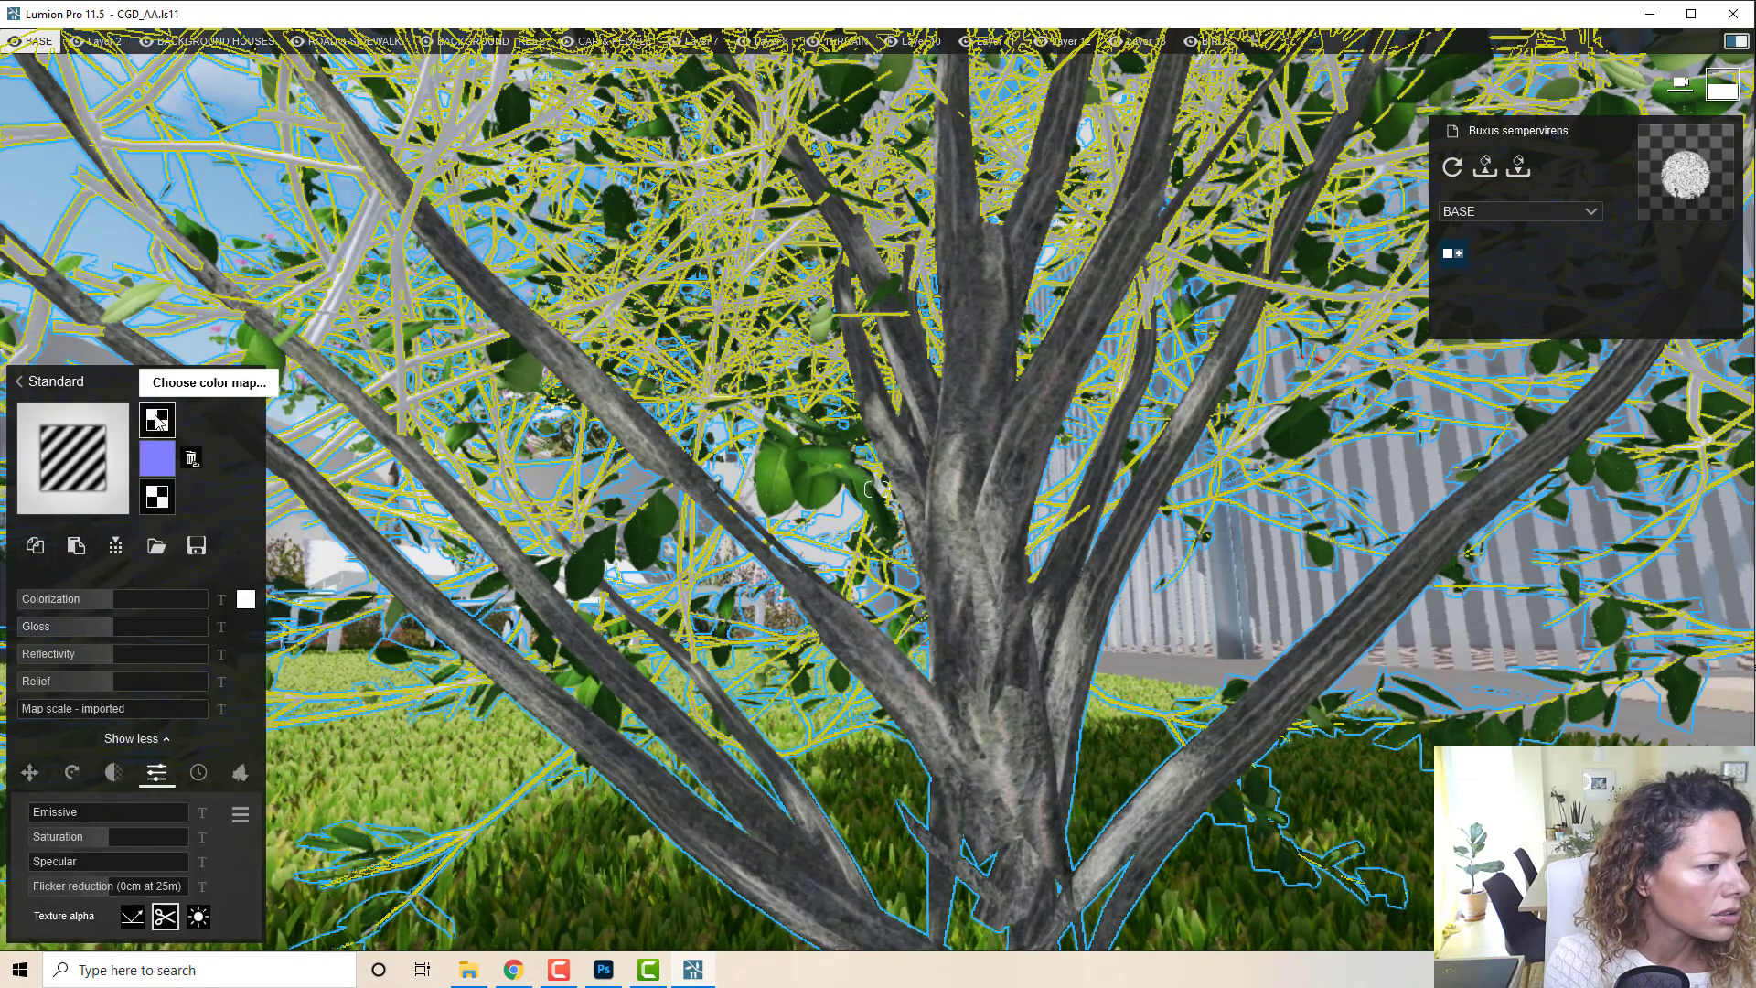
click(167, 391)
click(523, 379)
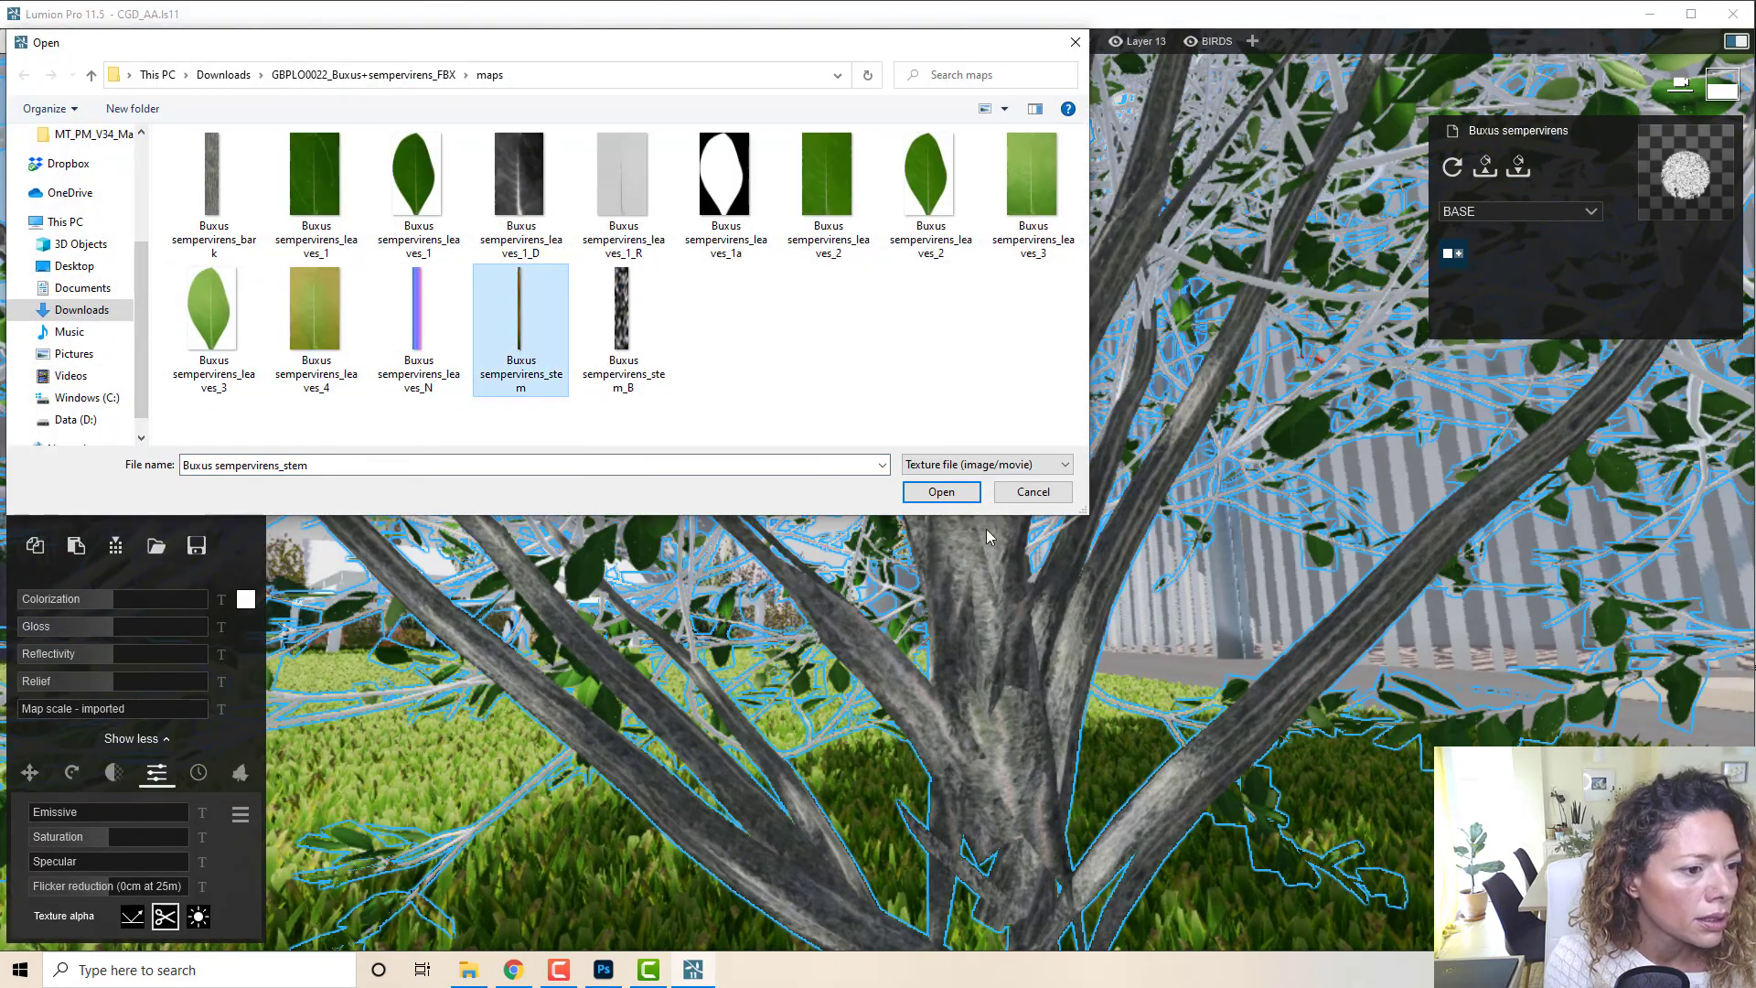
click(946, 495)
Step: Set the stem material's Colorization, Gloss and Reflectivity to 0
key(w)
right_drag(947, 495, 877, 439)
key(s)
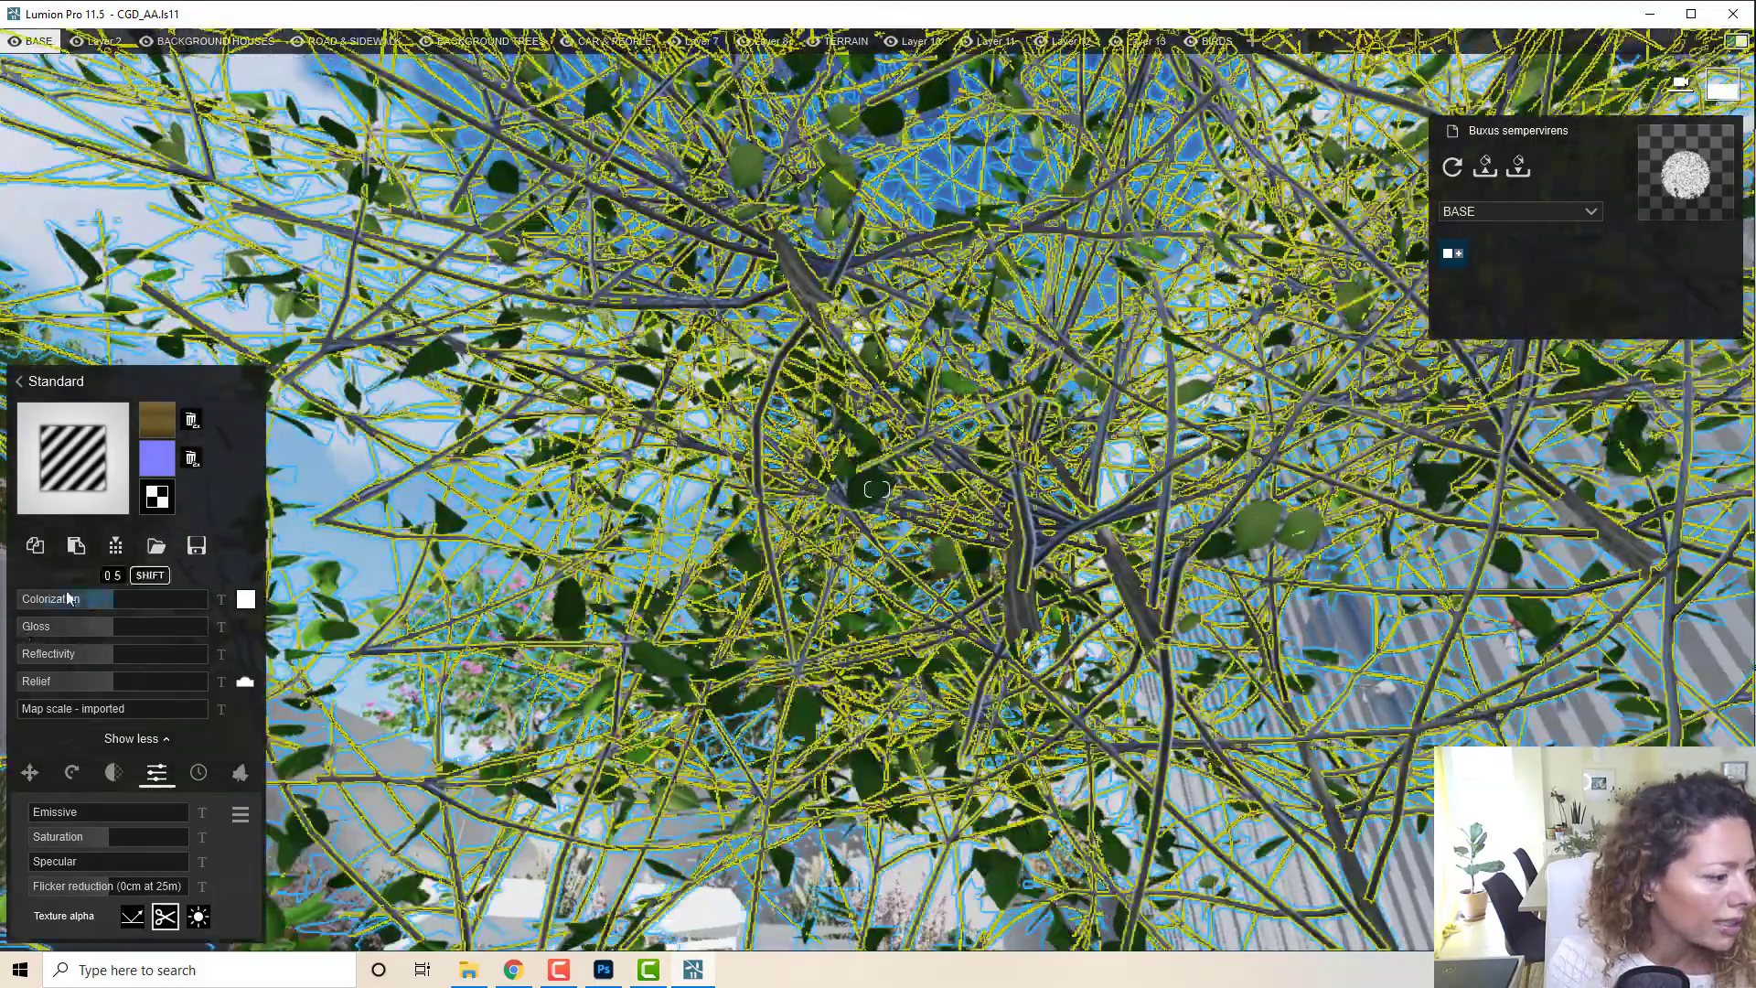
drag(66, 599, 20, 630)
click(20, 654)
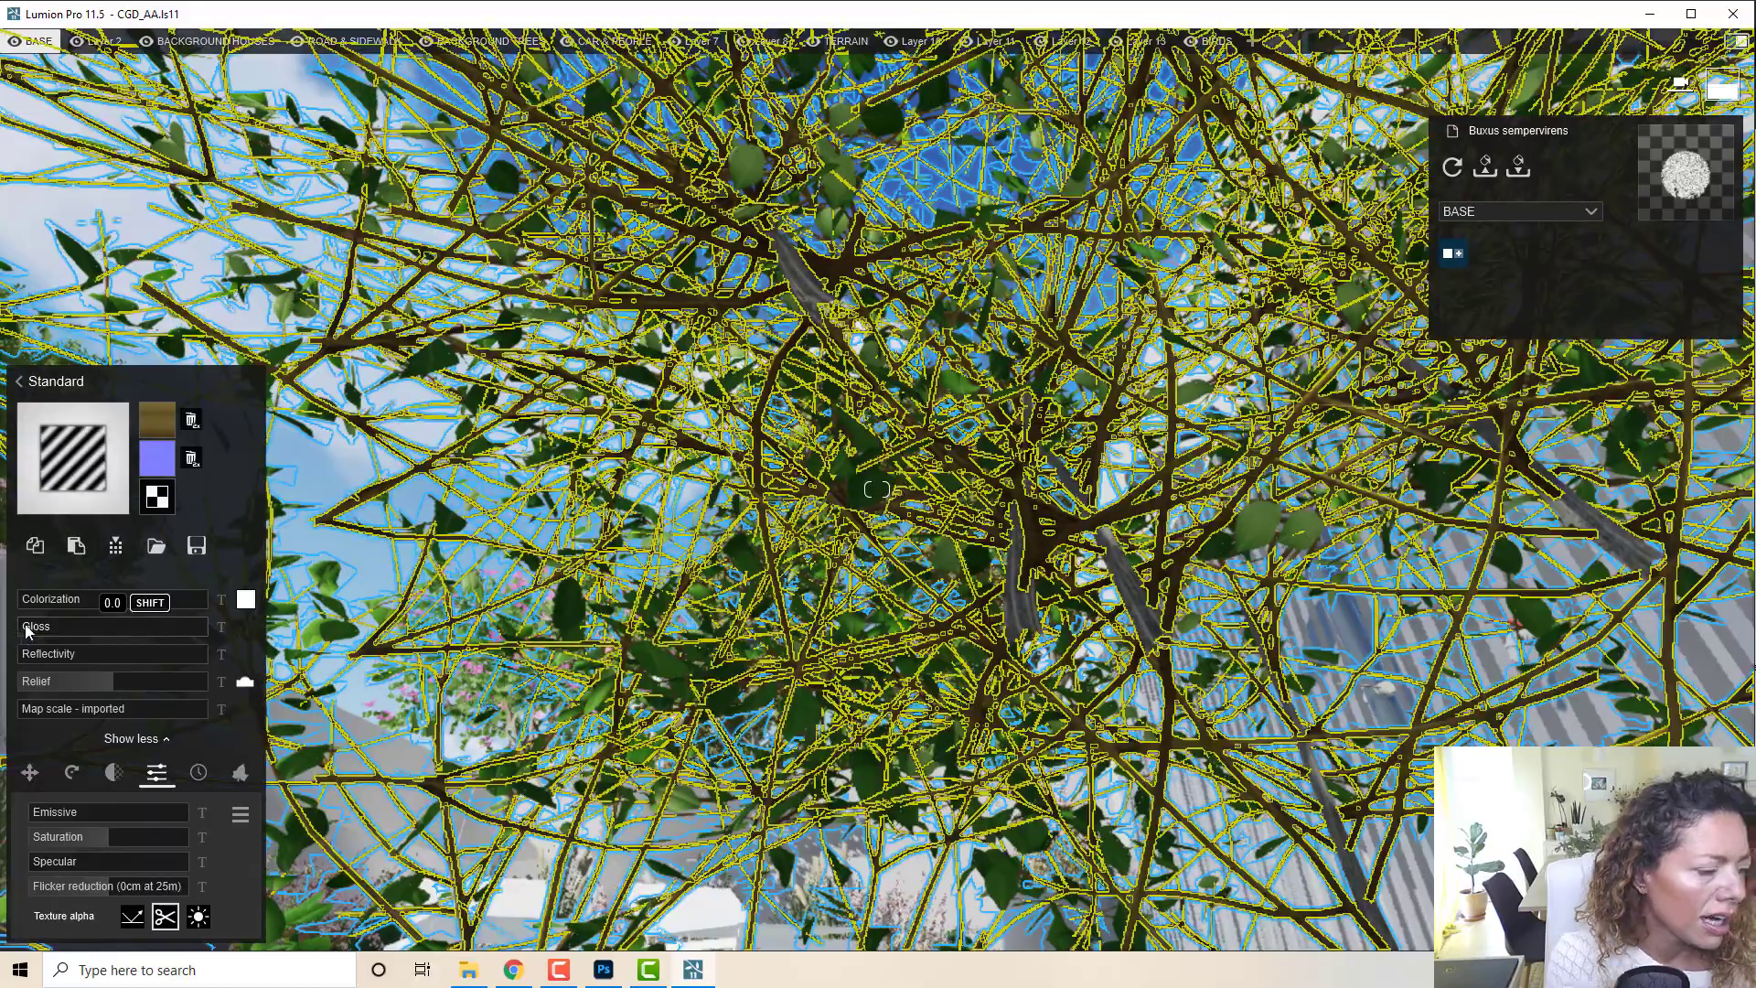
Step: Replace the stem material's normal map with the Buxus sempervirens_stem_B image
right_drag(766, 626, 883, 852)
key(w)
key(s)
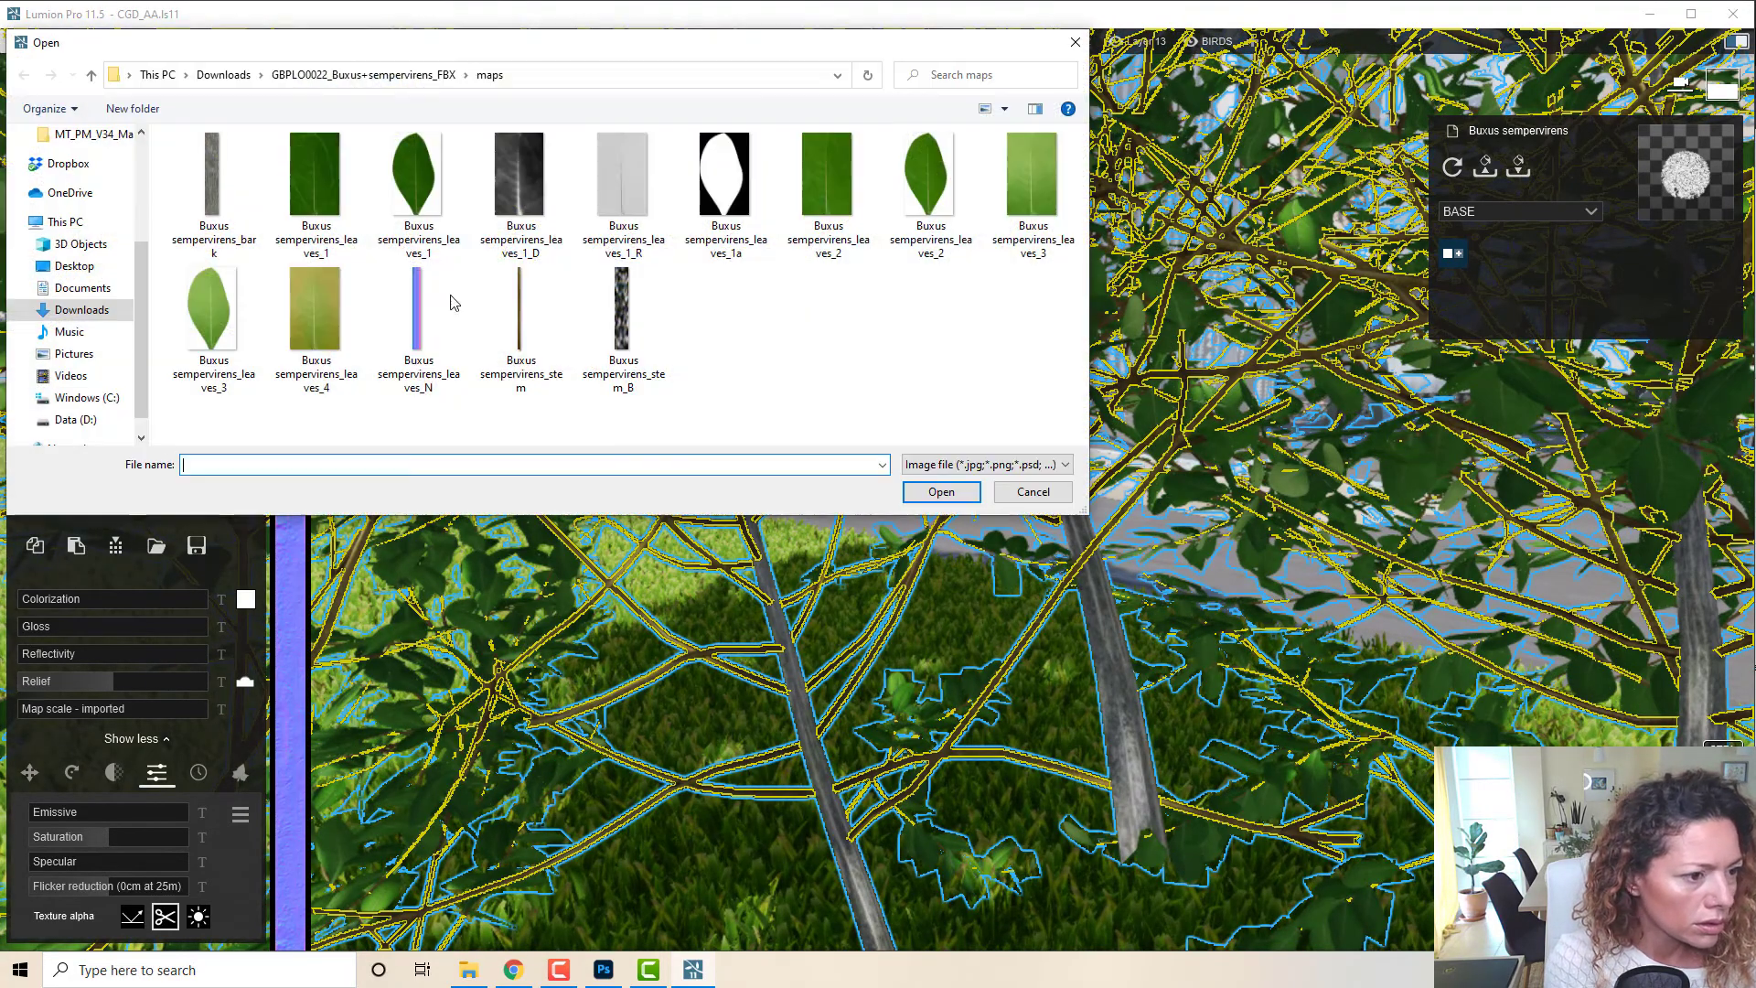
click(960, 498)
Step: Raise the stem material's Relief slightly above the middle of its range
right_drag(597, 644, 476, 691)
key(w)
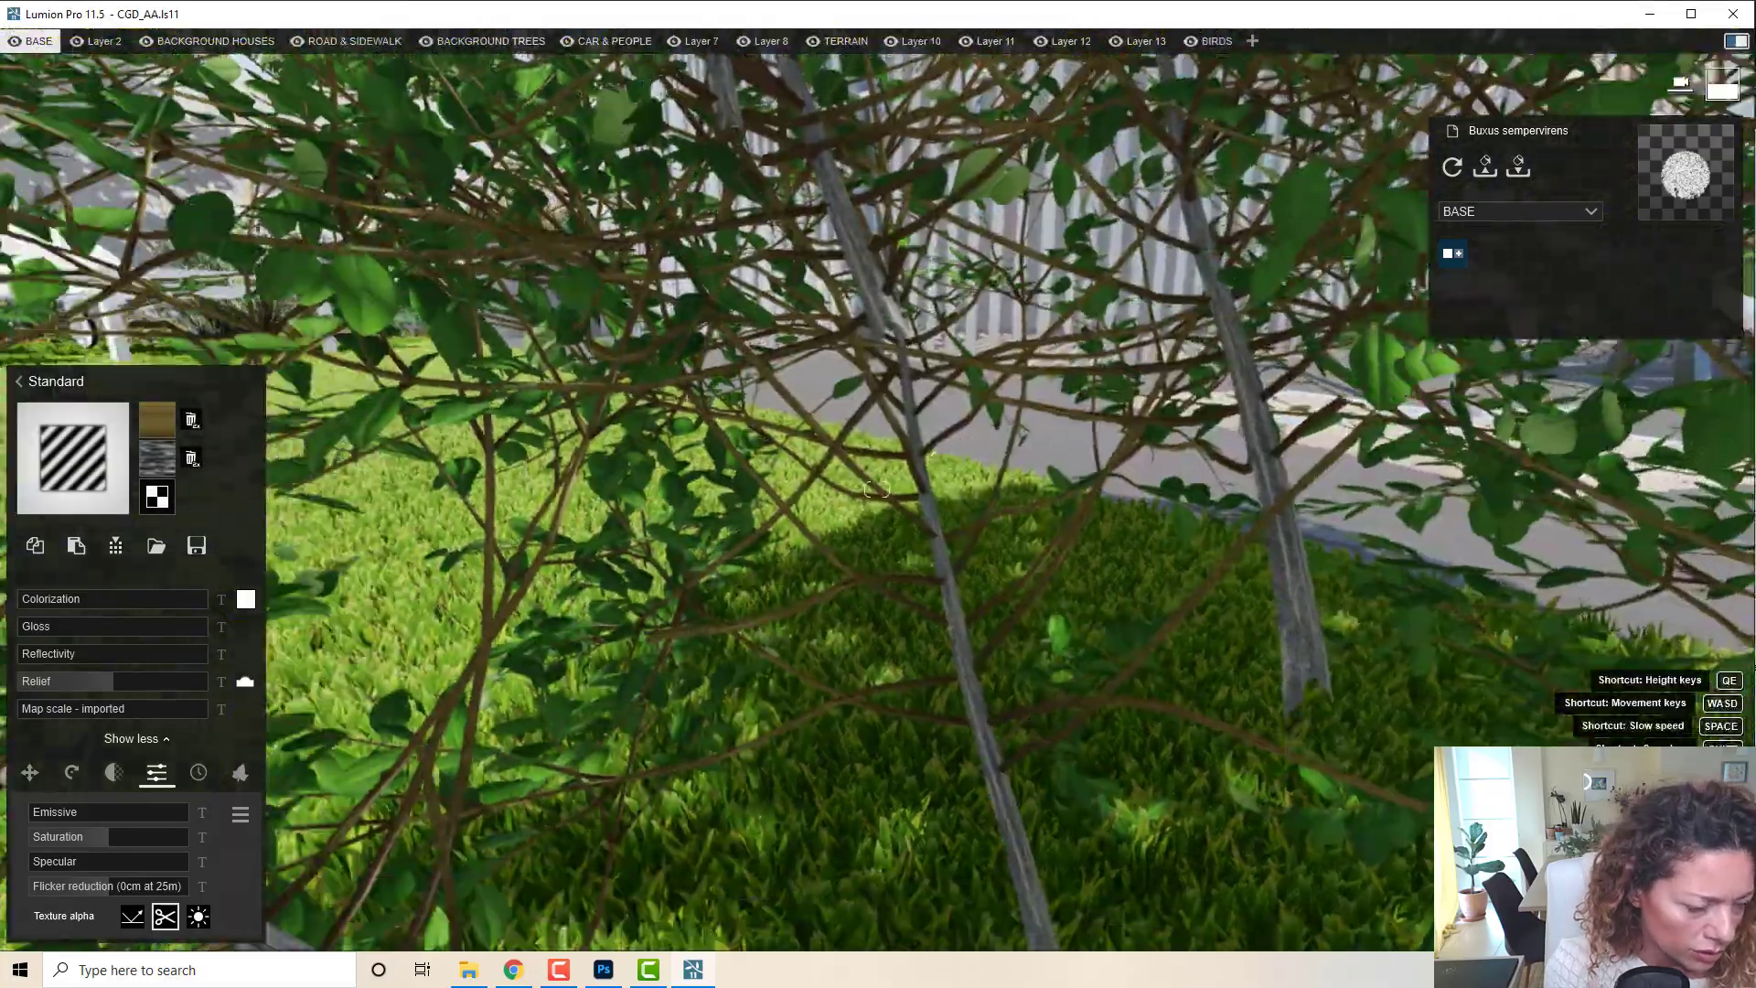
key(s)
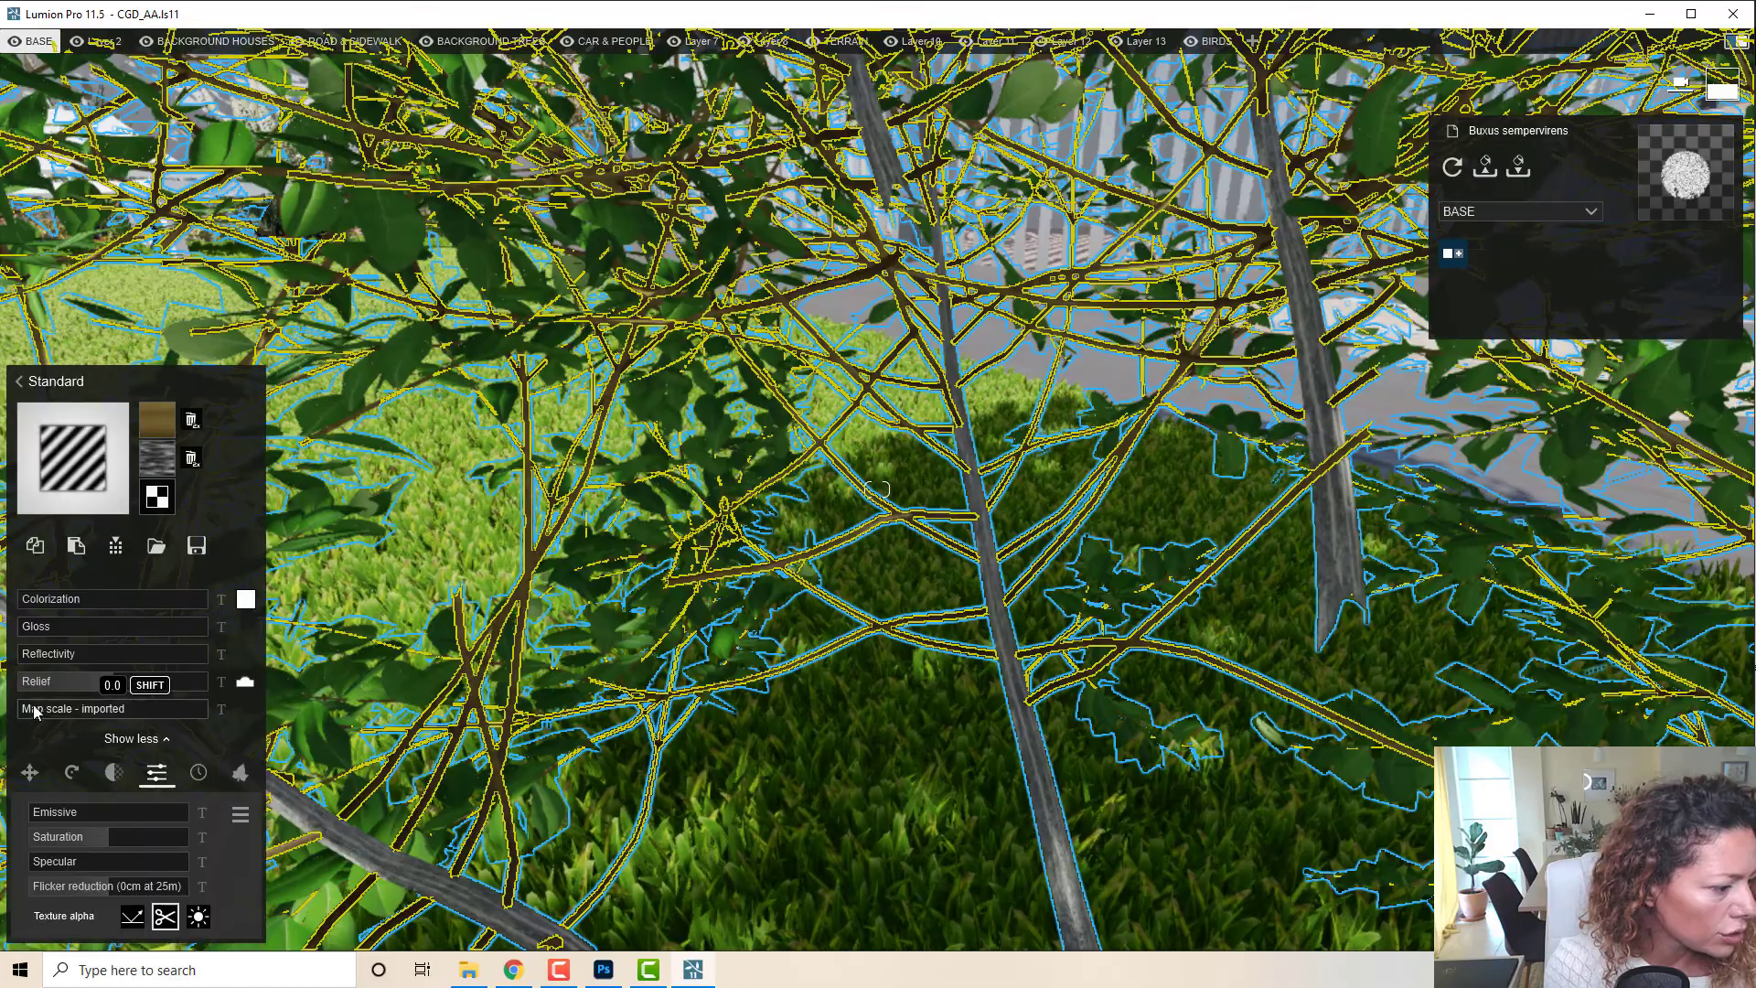
drag(139, 684, 158, 684)
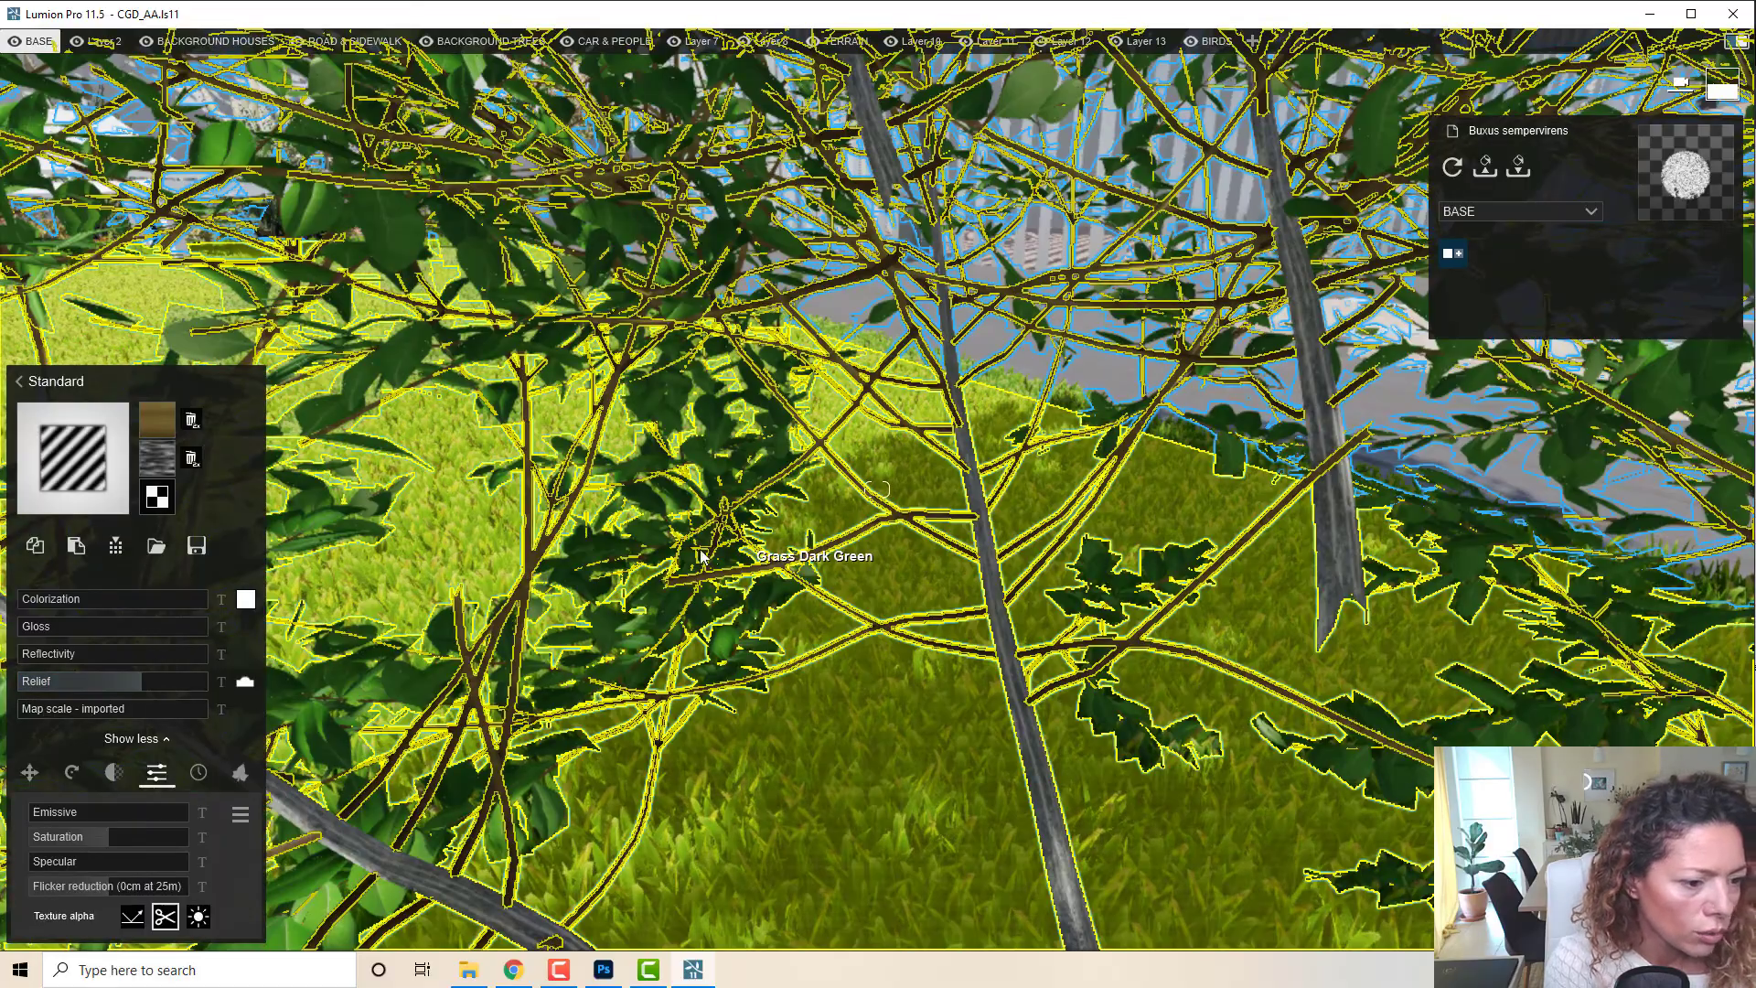
Step: Leave material editing and move the textured Buxus shrub directly beside the darker round bush on the lawn
key(s)
right_drag(699, 547, 699, 457)
key(w)
scroll(876, 489, up, 10)
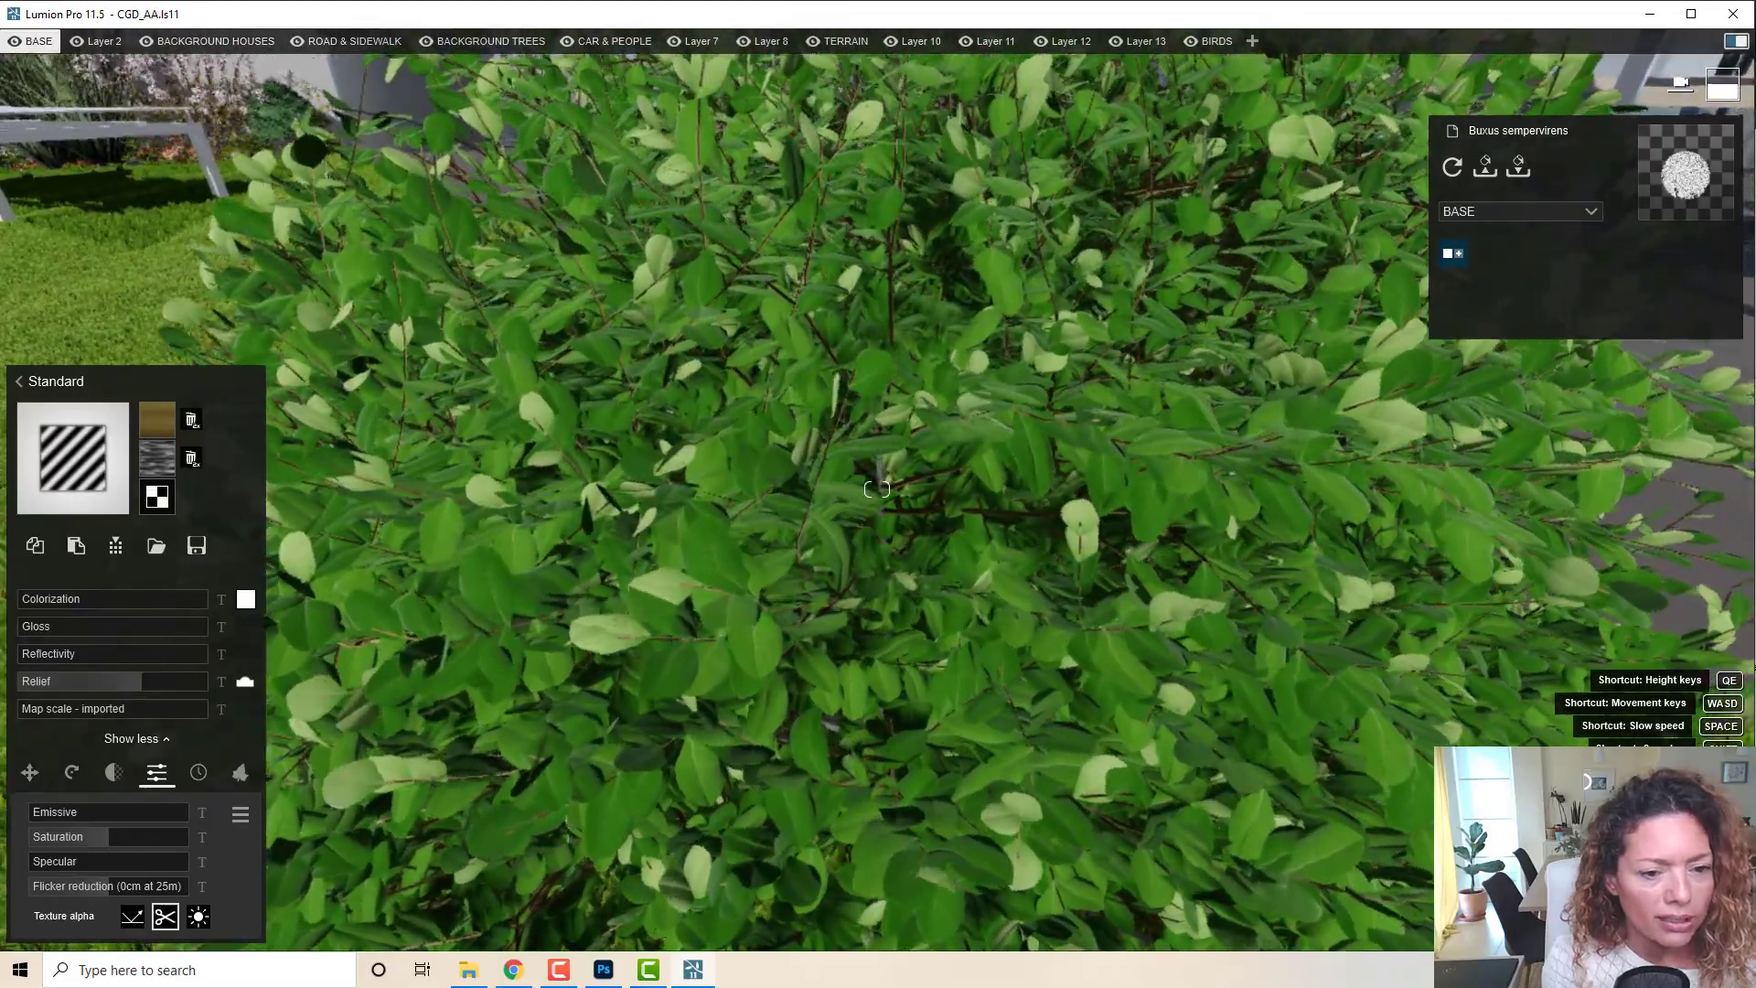
scroll(876, 489, down, 8)
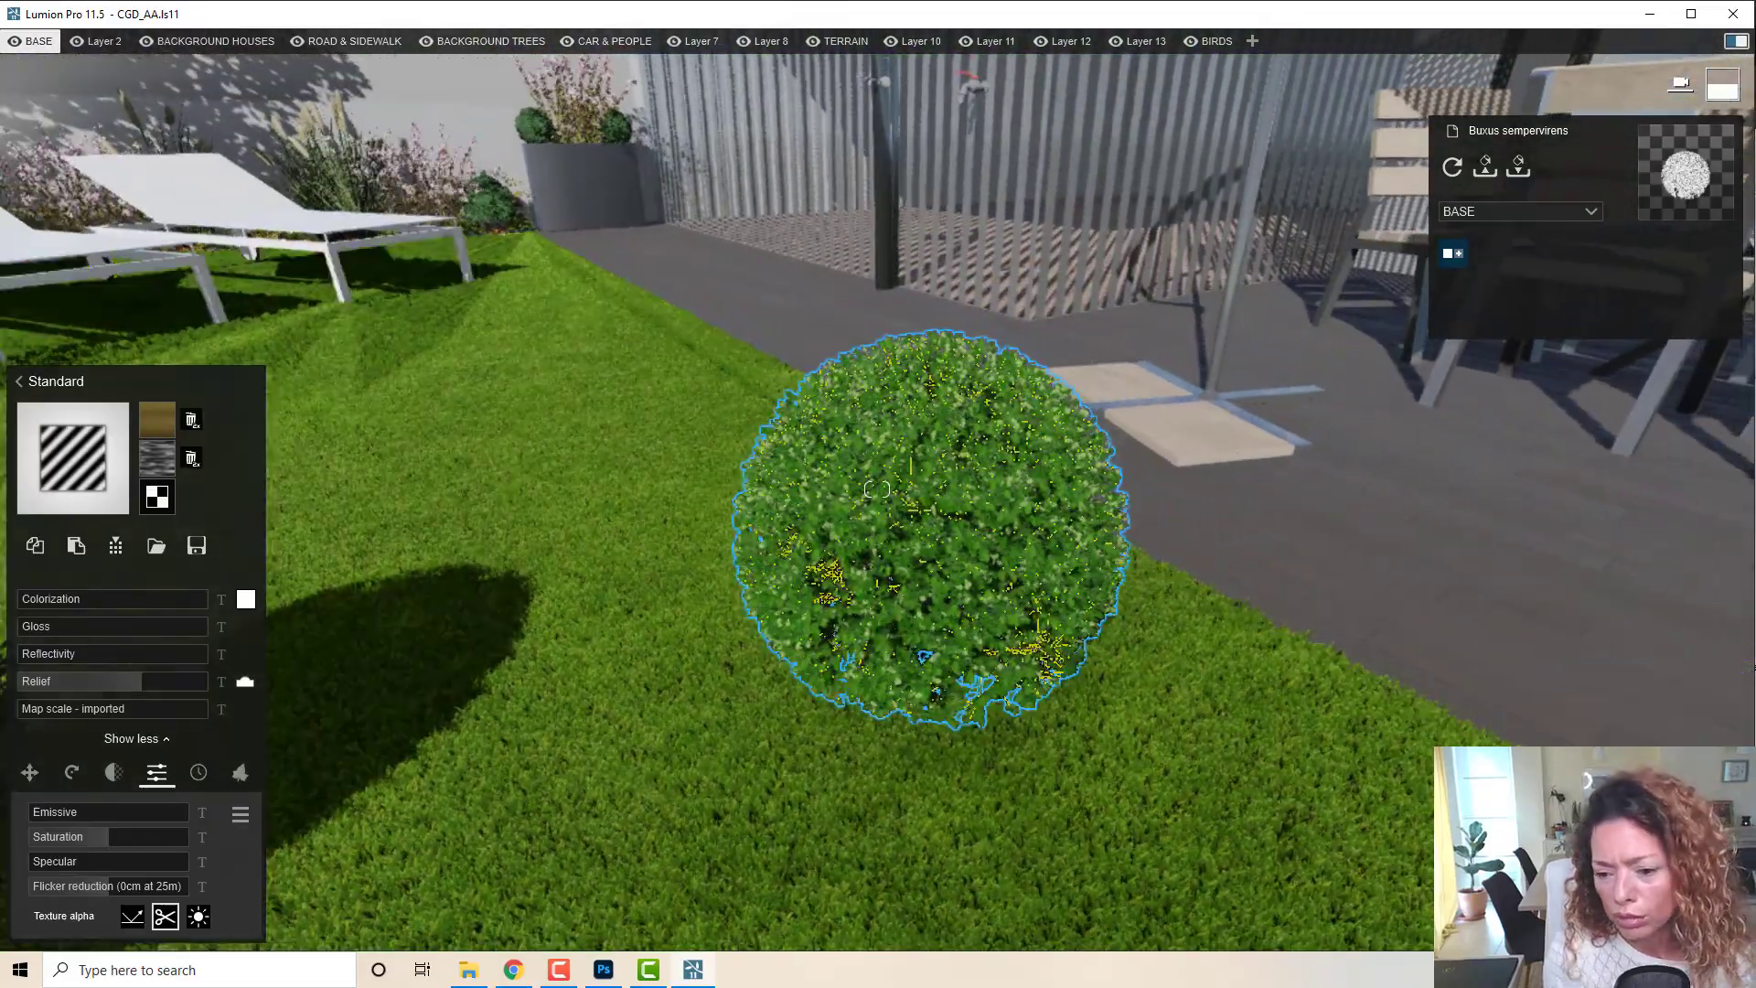
scroll(911, 491, down, 3)
click(1061, 490)
right_drag(1061, 493, 924, 498)
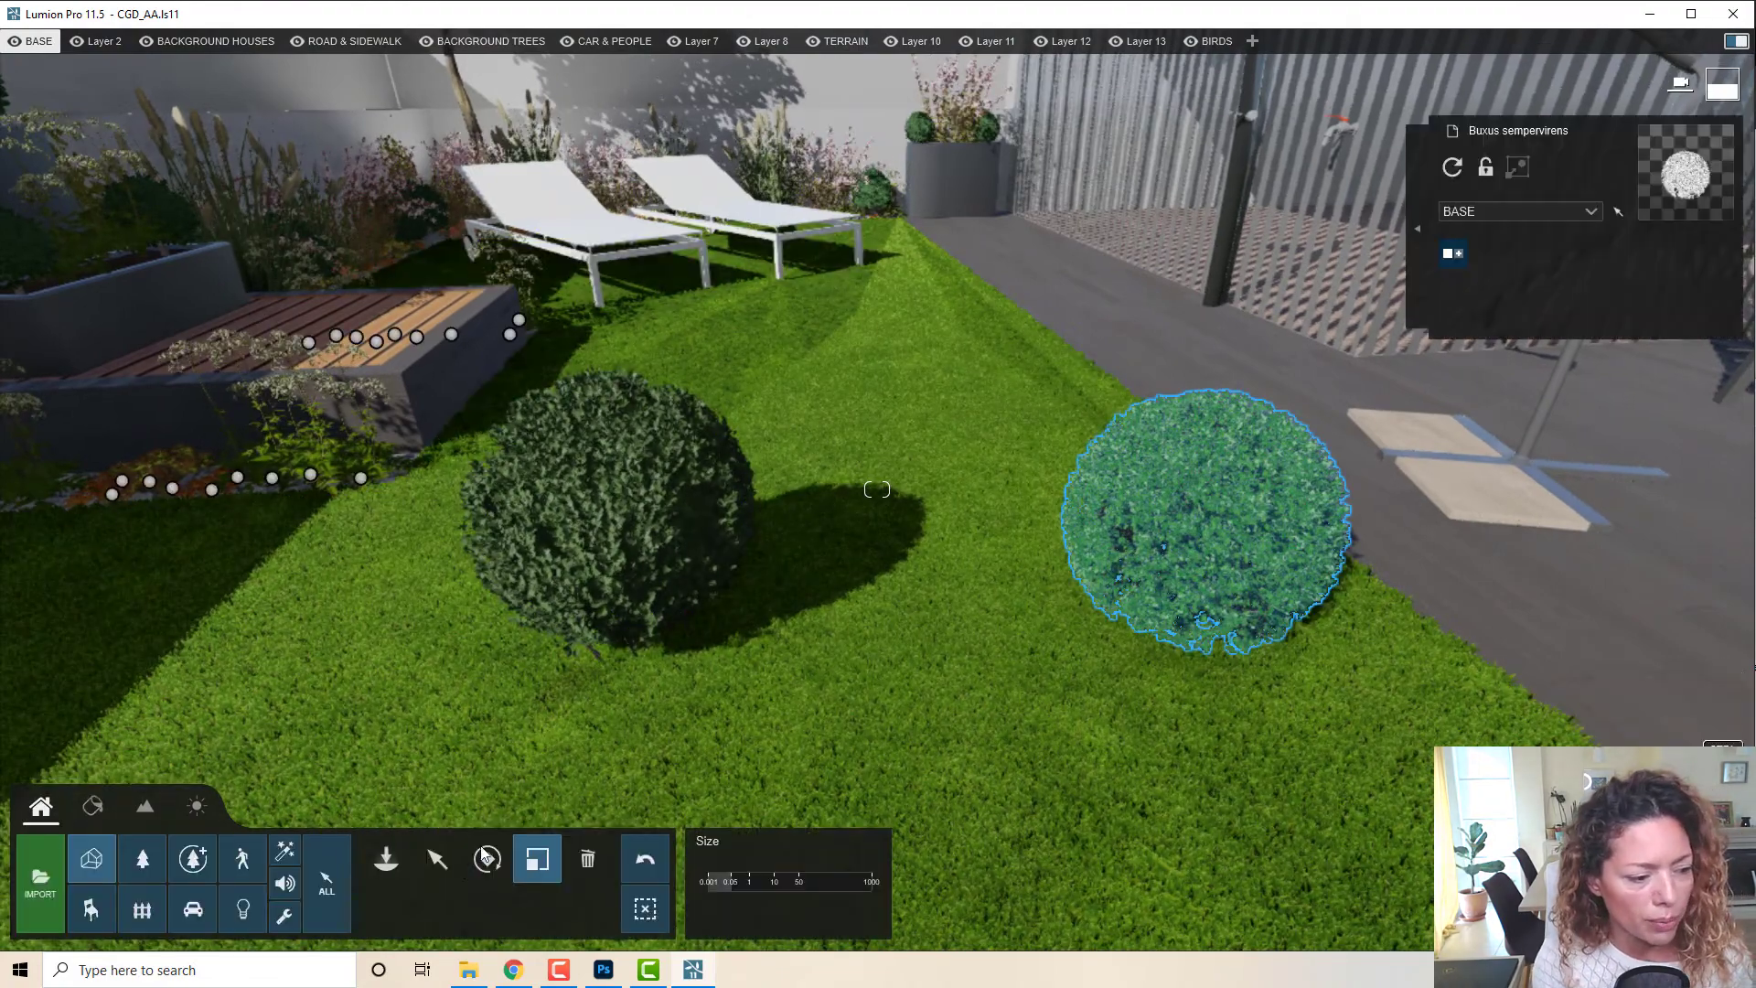
click(1180, 600)
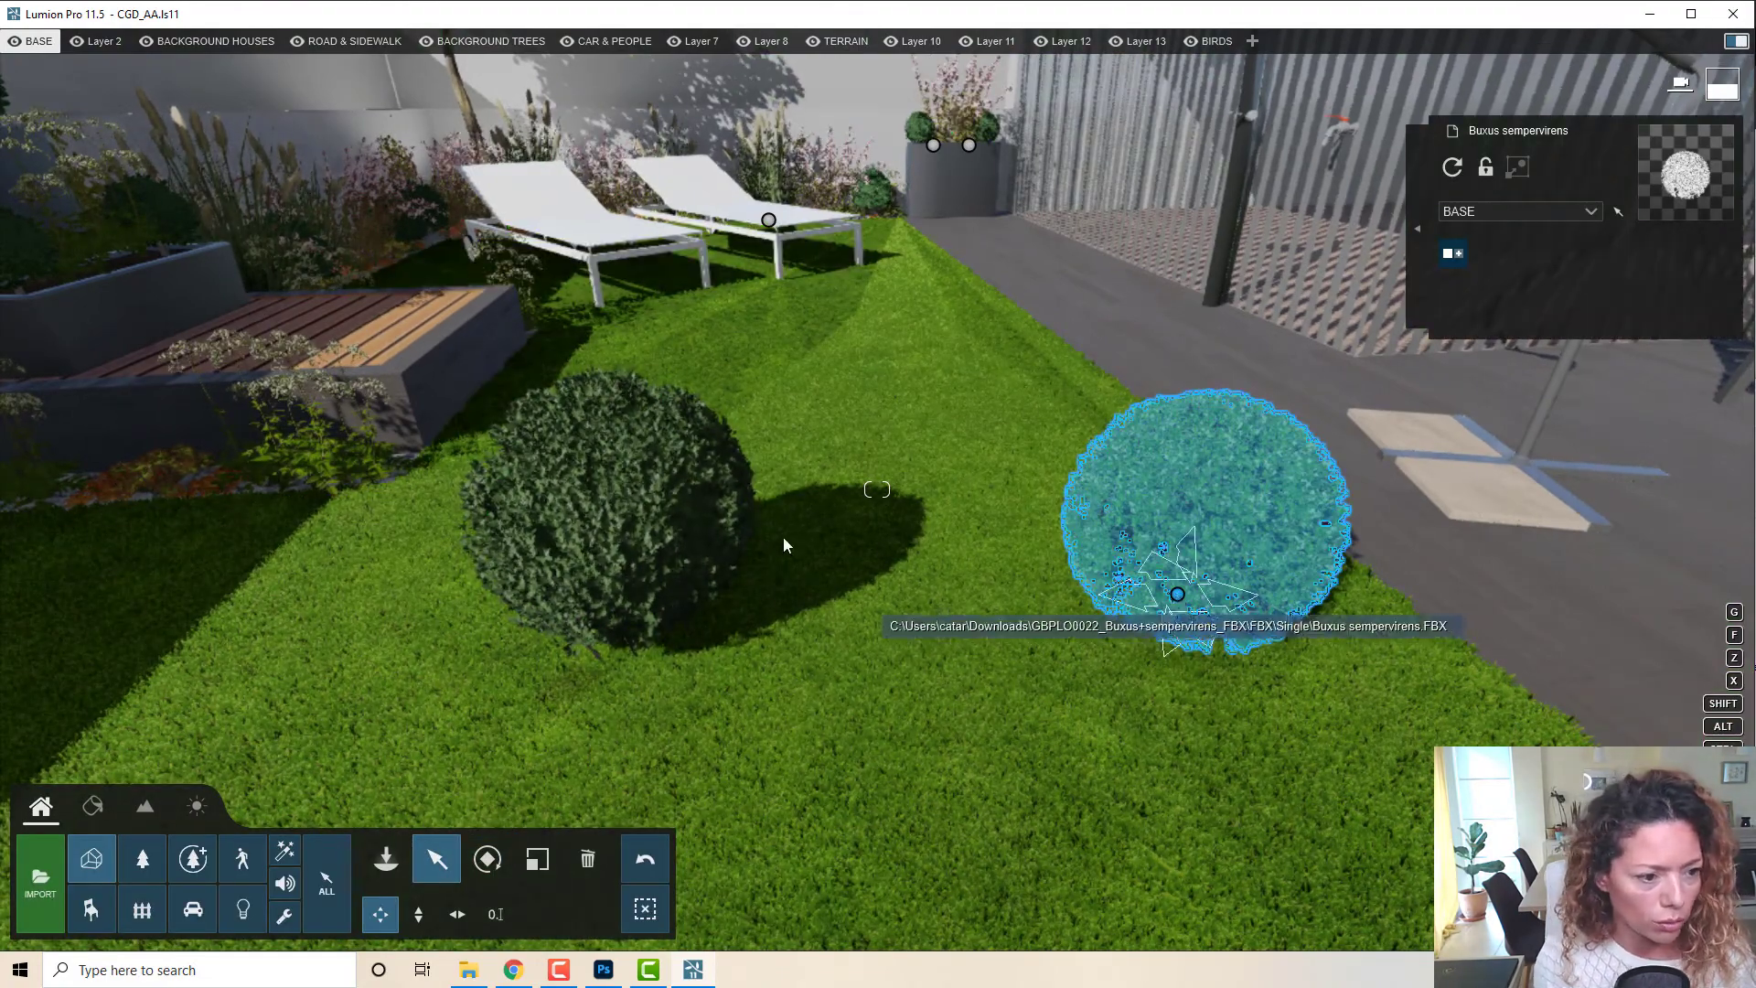
drag(789, 589, 877, 615)
Step: Reopen the shrub's Leaves_2 material, test a stronger Relief before returning it to about 1.0, and raise Displacement slightly
scroll(876, 614, up, 4)
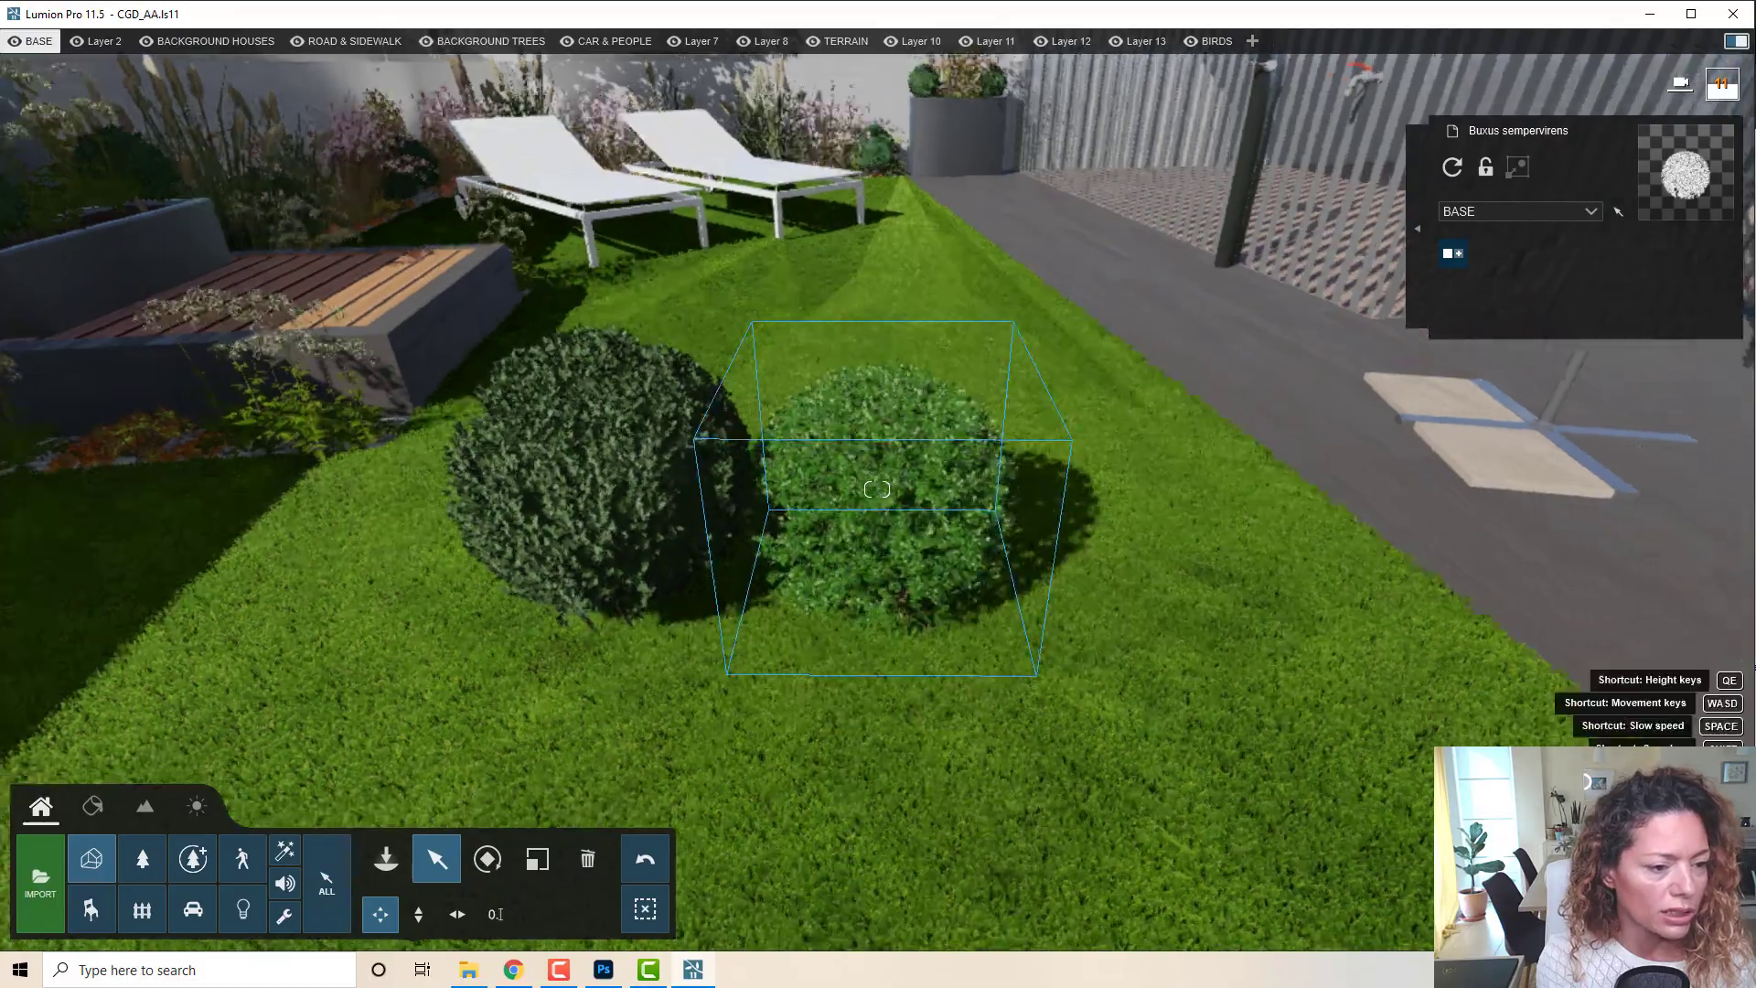
right_drag(876, 615, 988, 746)
key(w)
key(w)
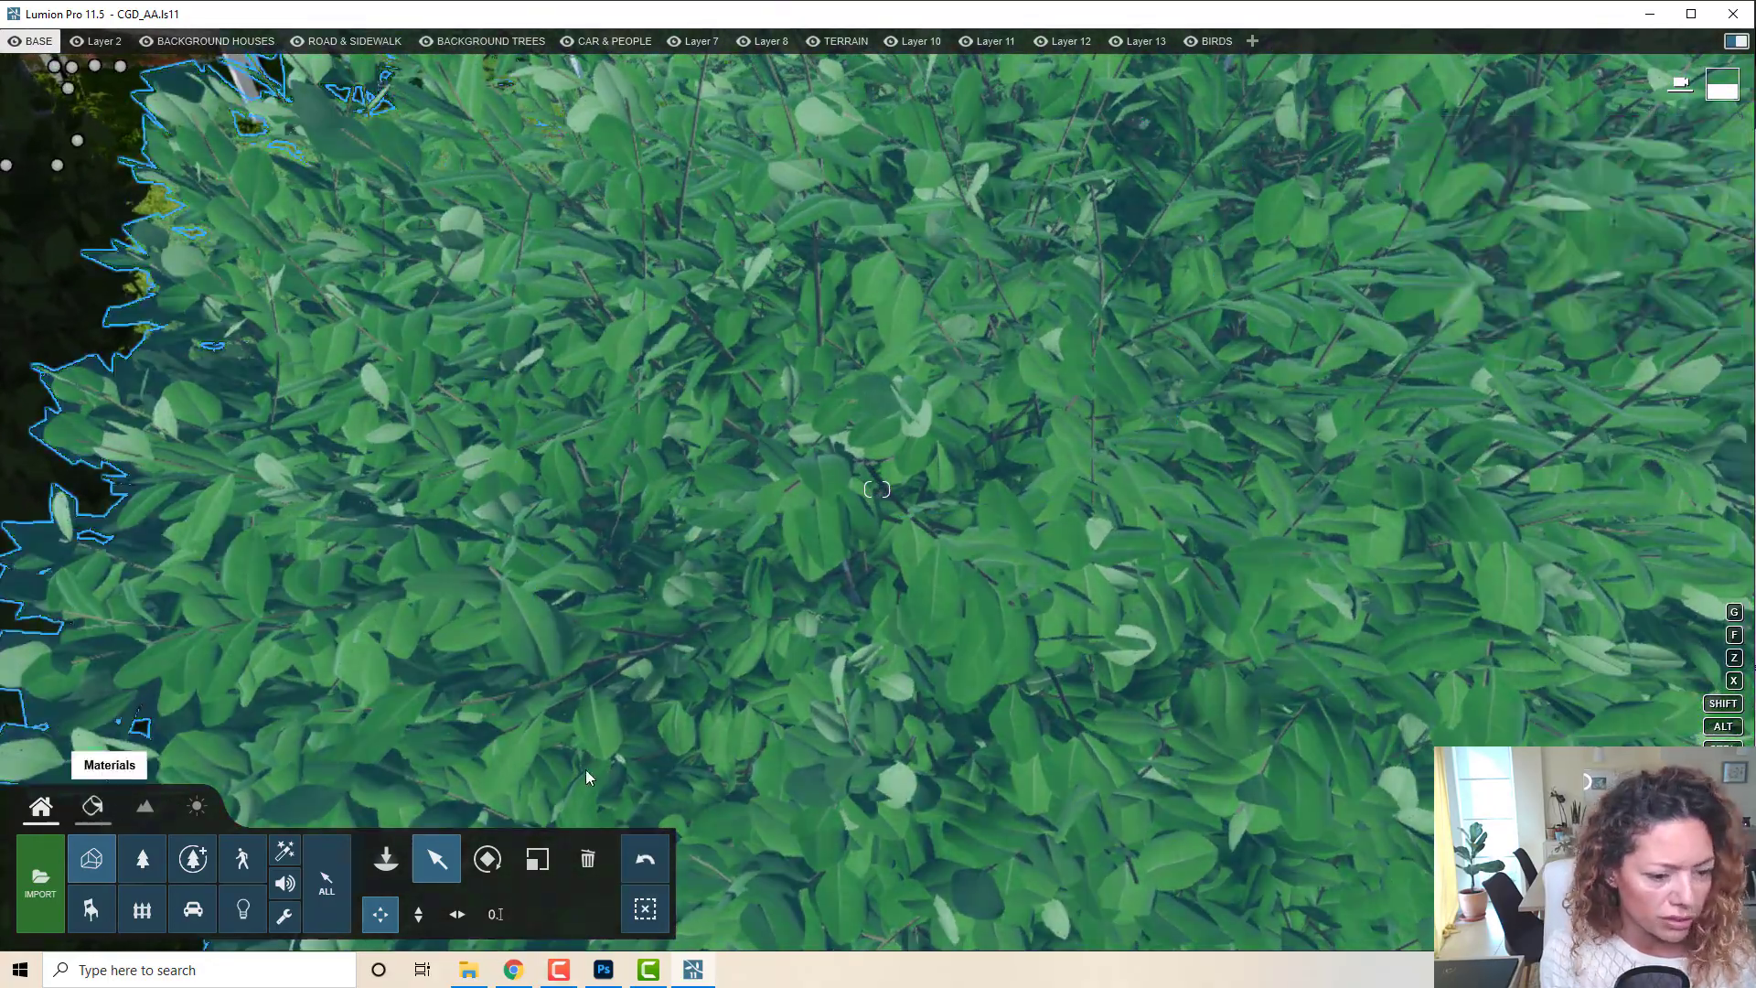
click(92, 805)
click(960, 686)
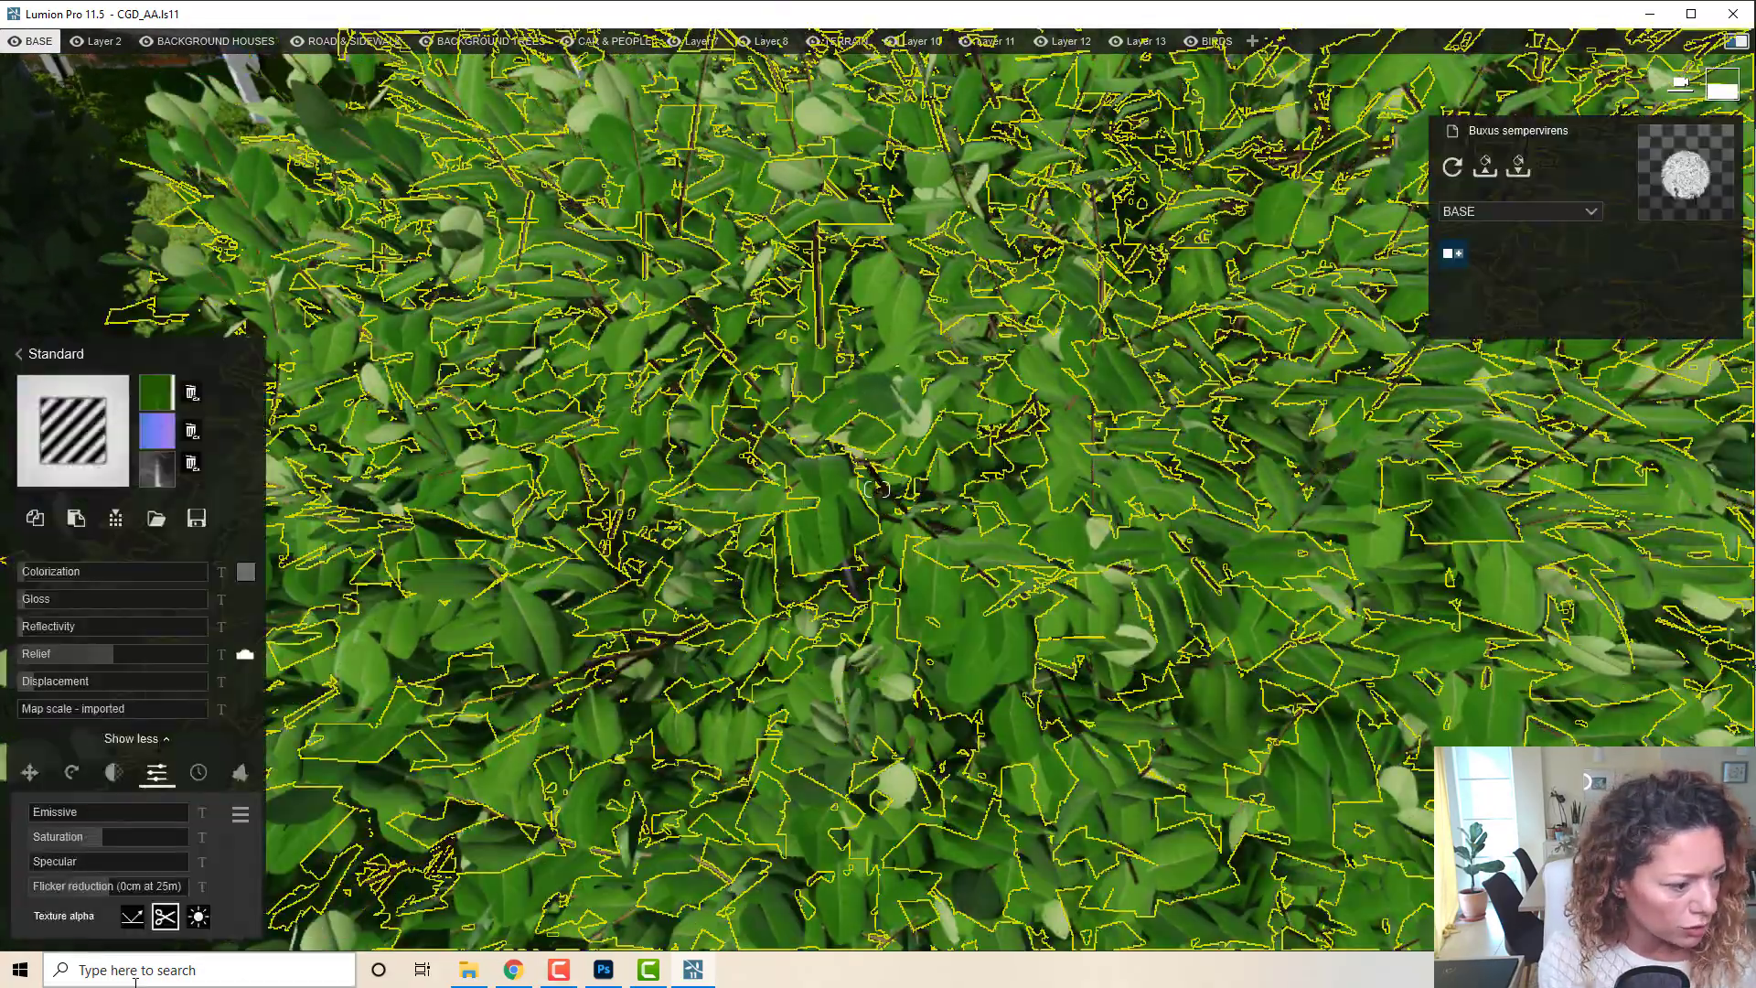
drag(123, 653, 212, 671)
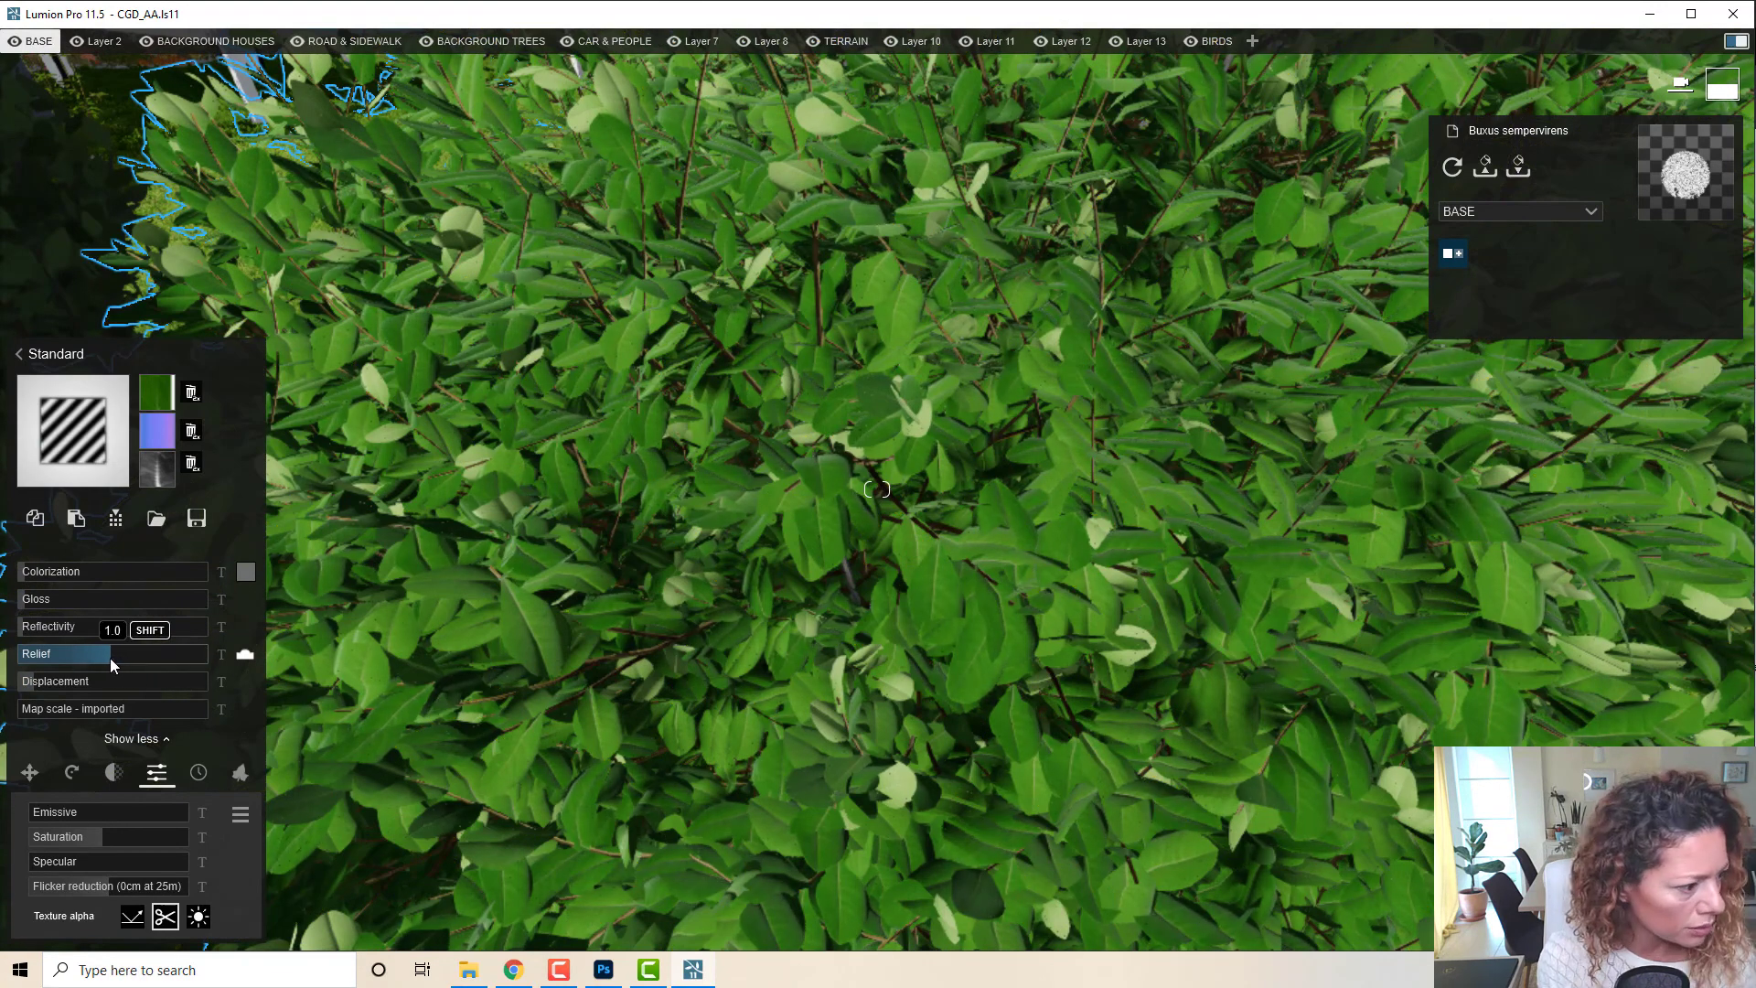
drag(37, 682, 59, 682)
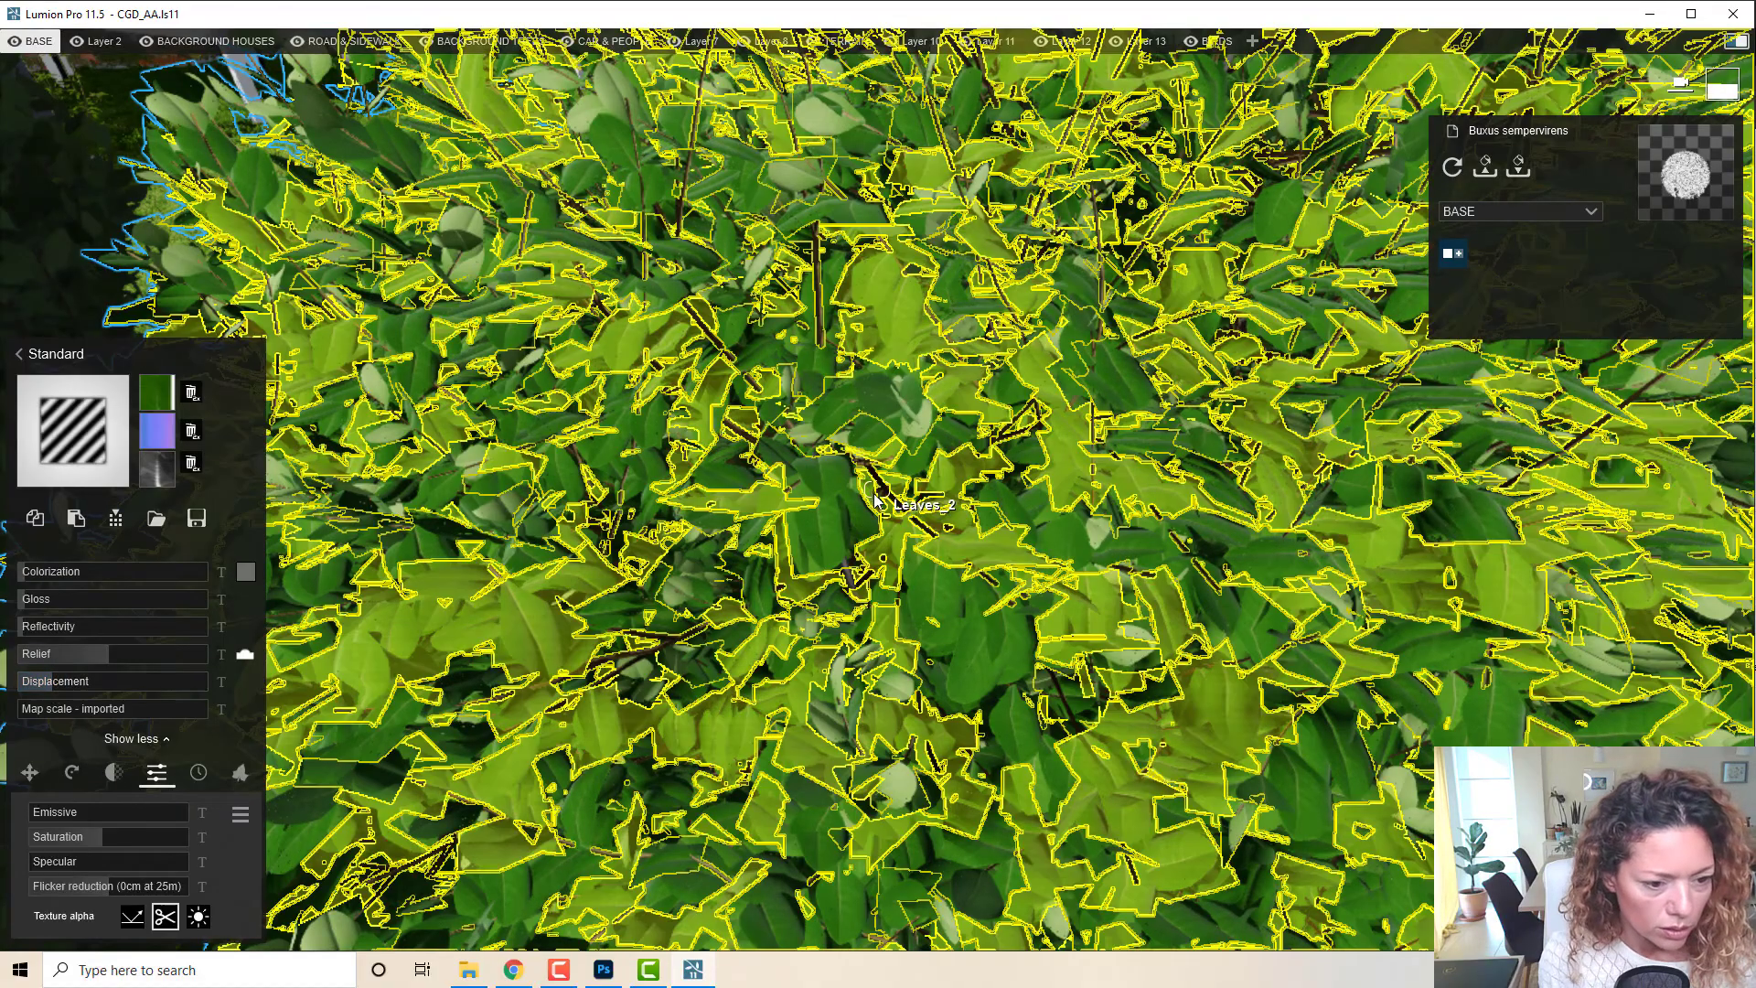
Step: Examine the textured shrub beside the darker bush, both from a distance and up close
key(s)
right_drag(860, 481, 812, 352)
key(w)
key(s)
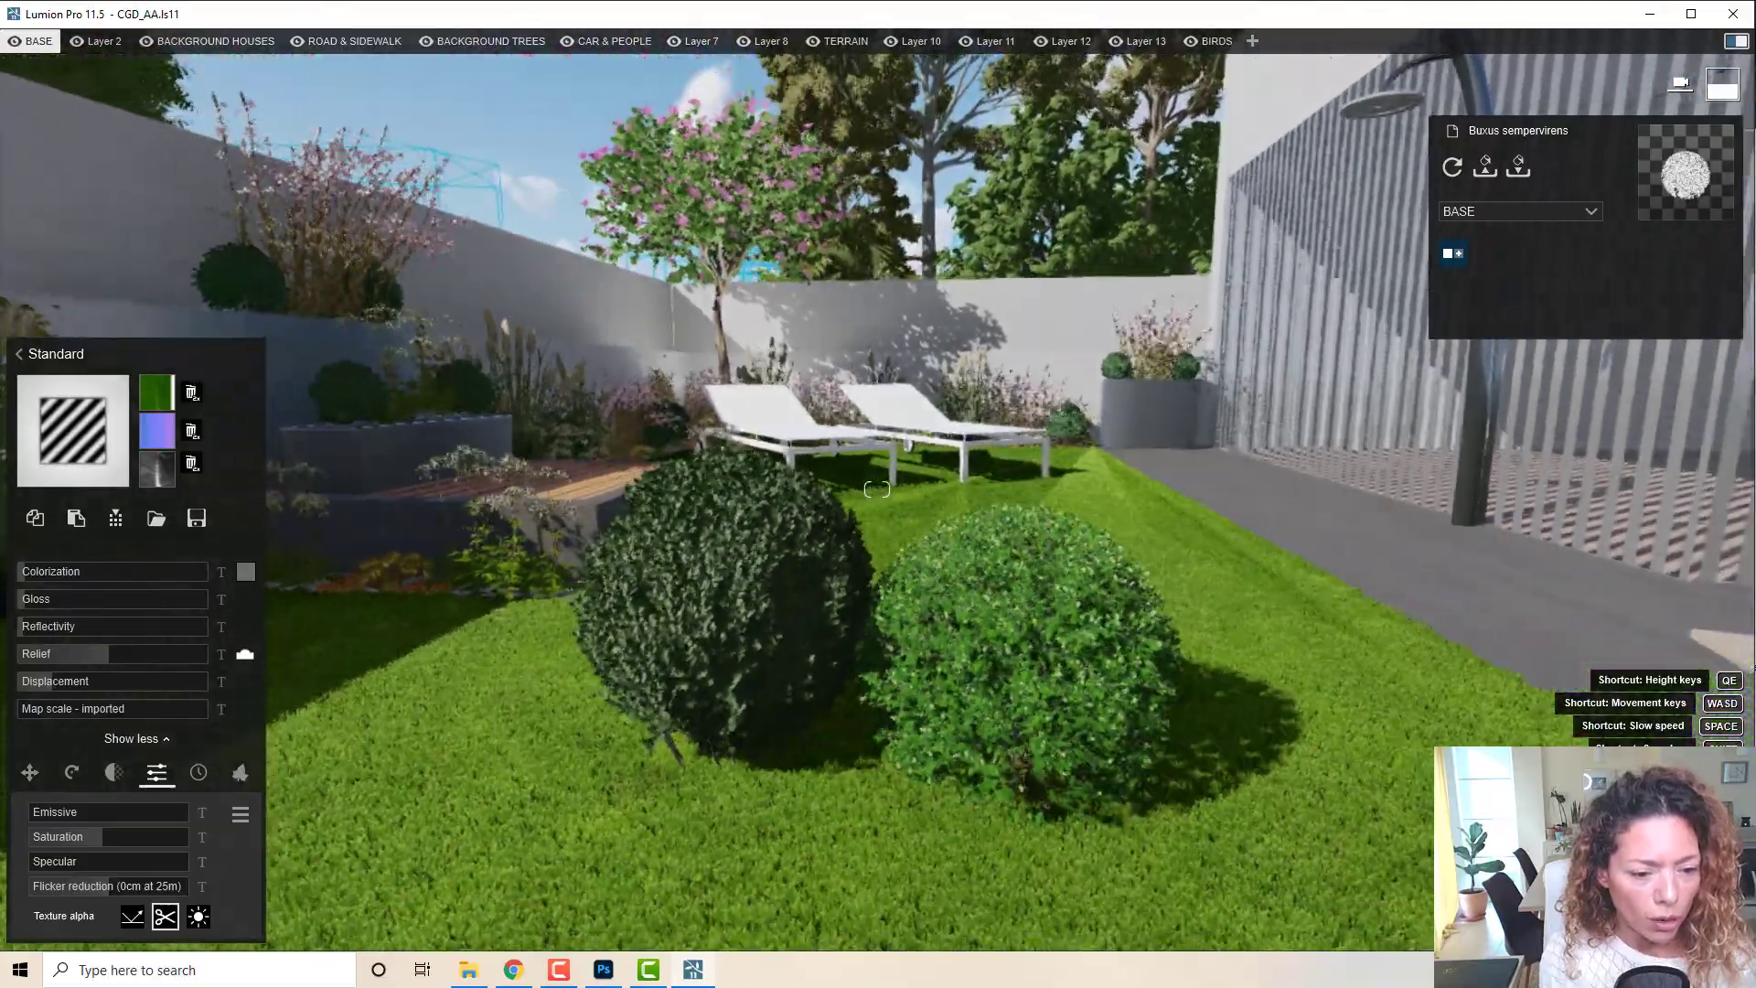
scroll(876, 490, up, 8)
scroll(877, 489, down, 8)
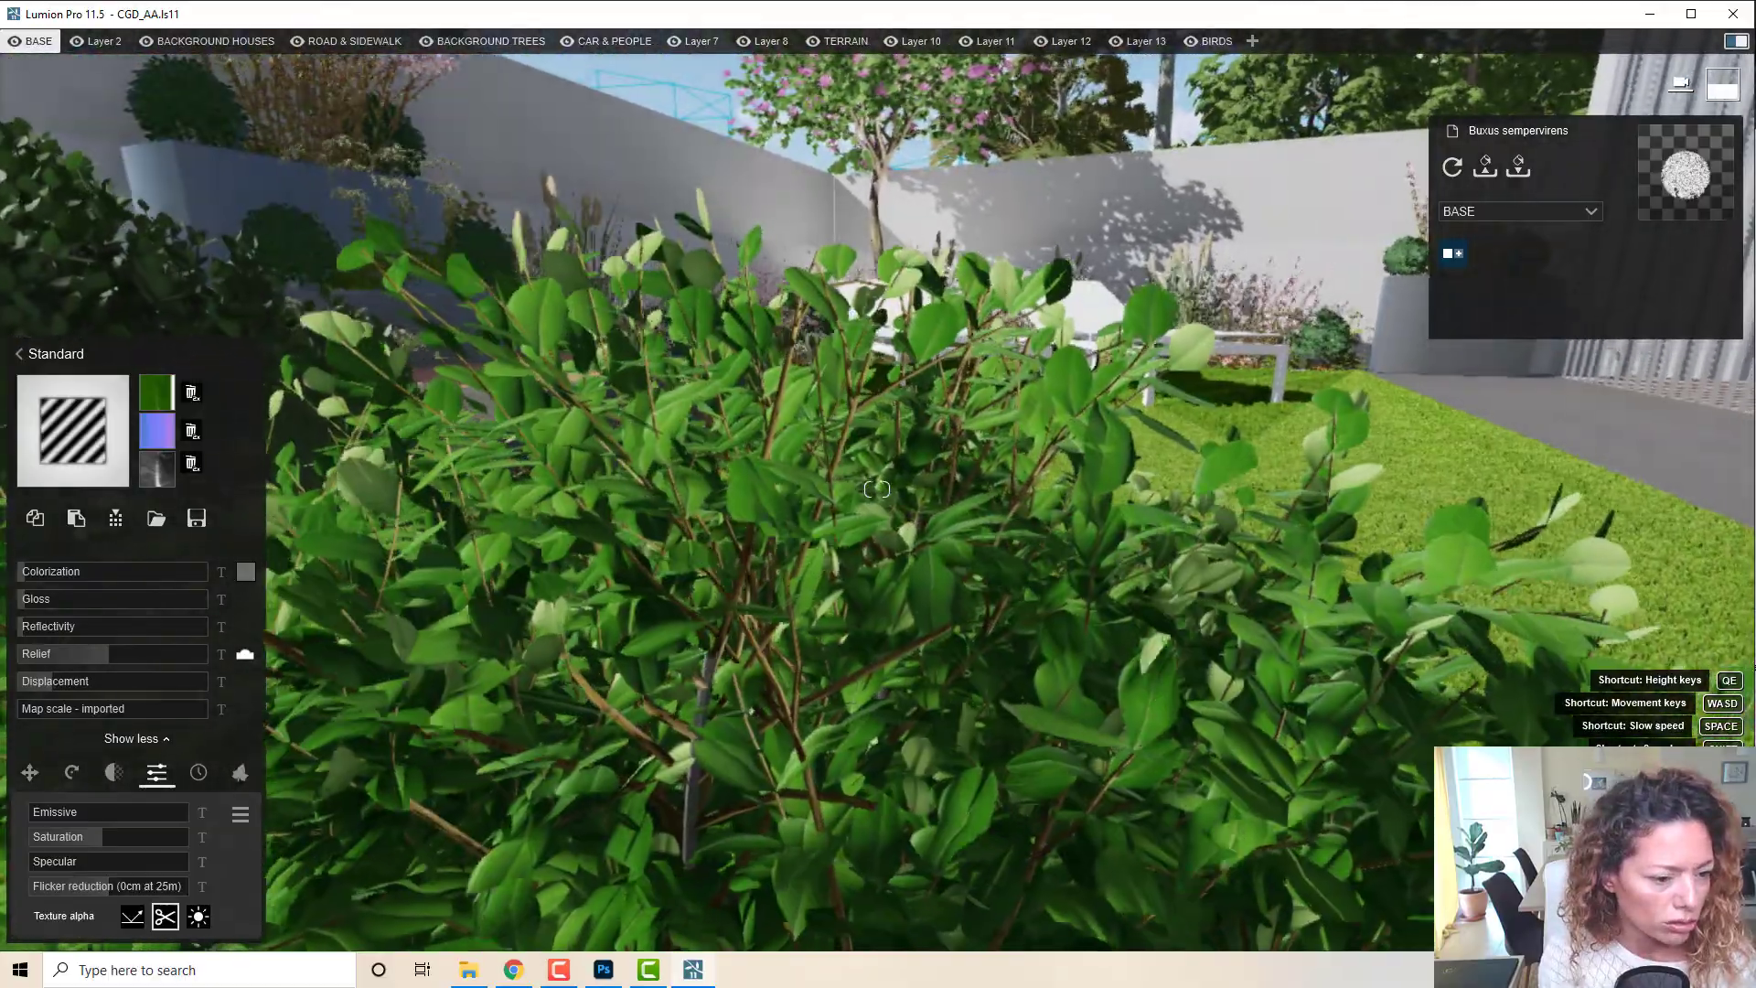
Step: Leave the round shrub's material editing and open the file selection for importing another model
key(w)
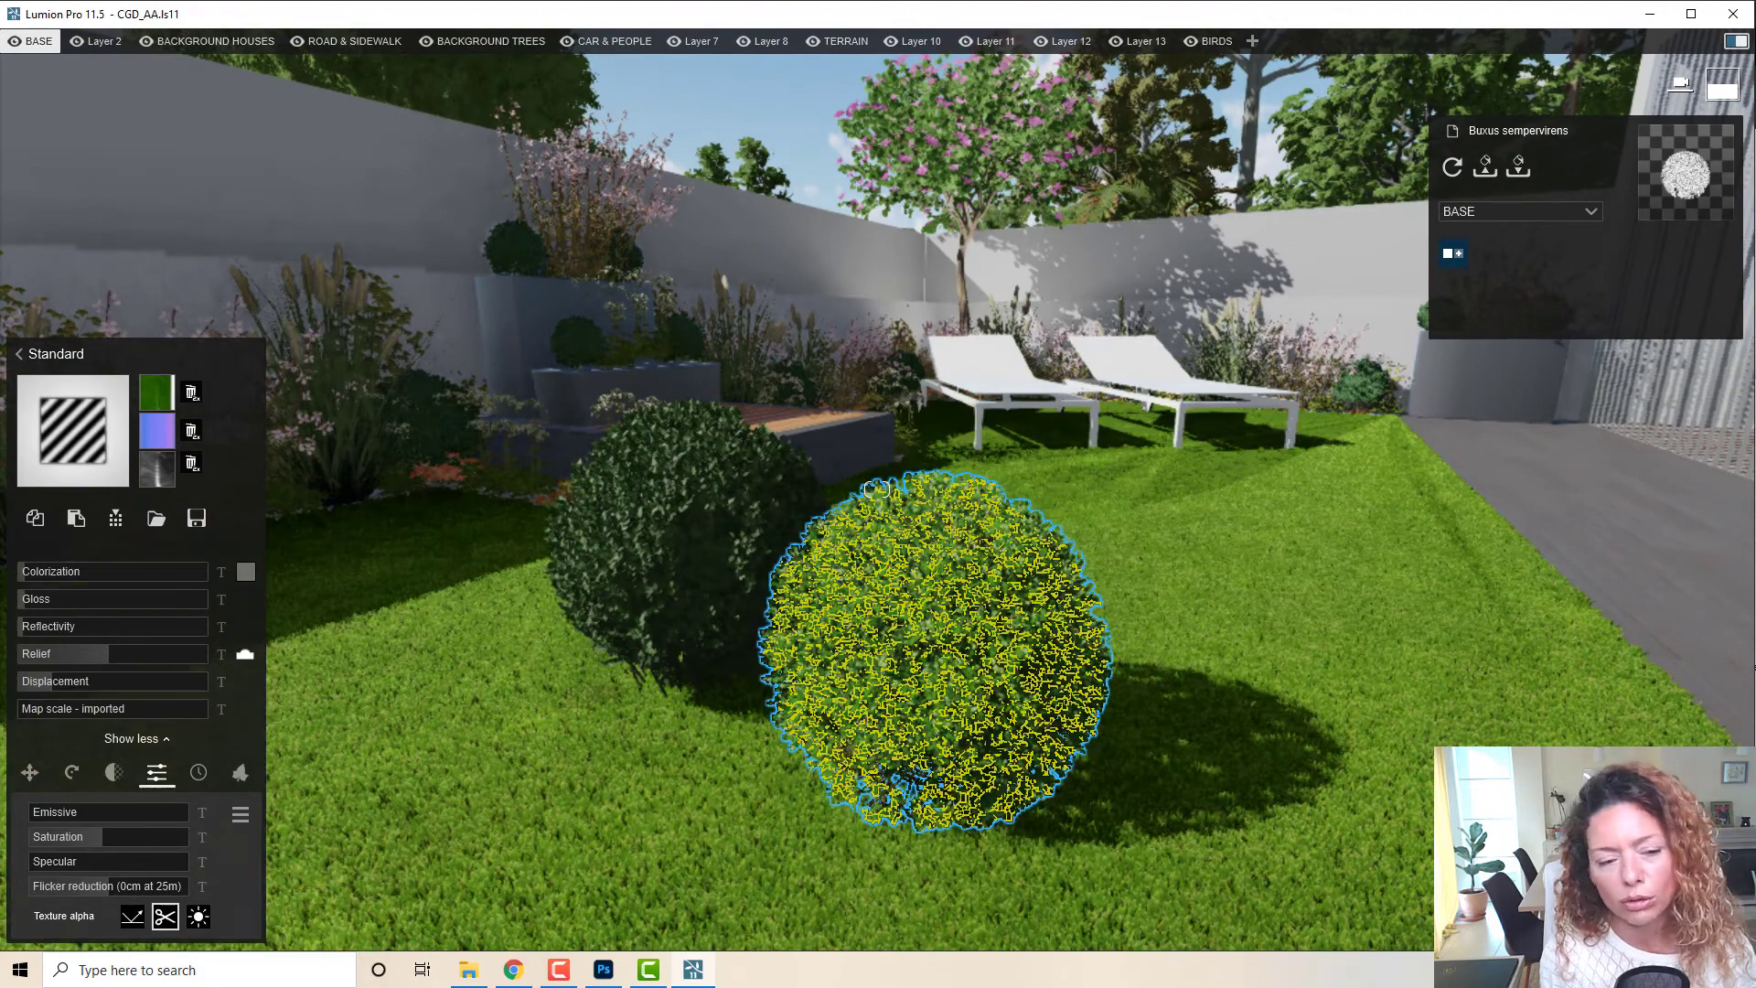
click(879, 631)
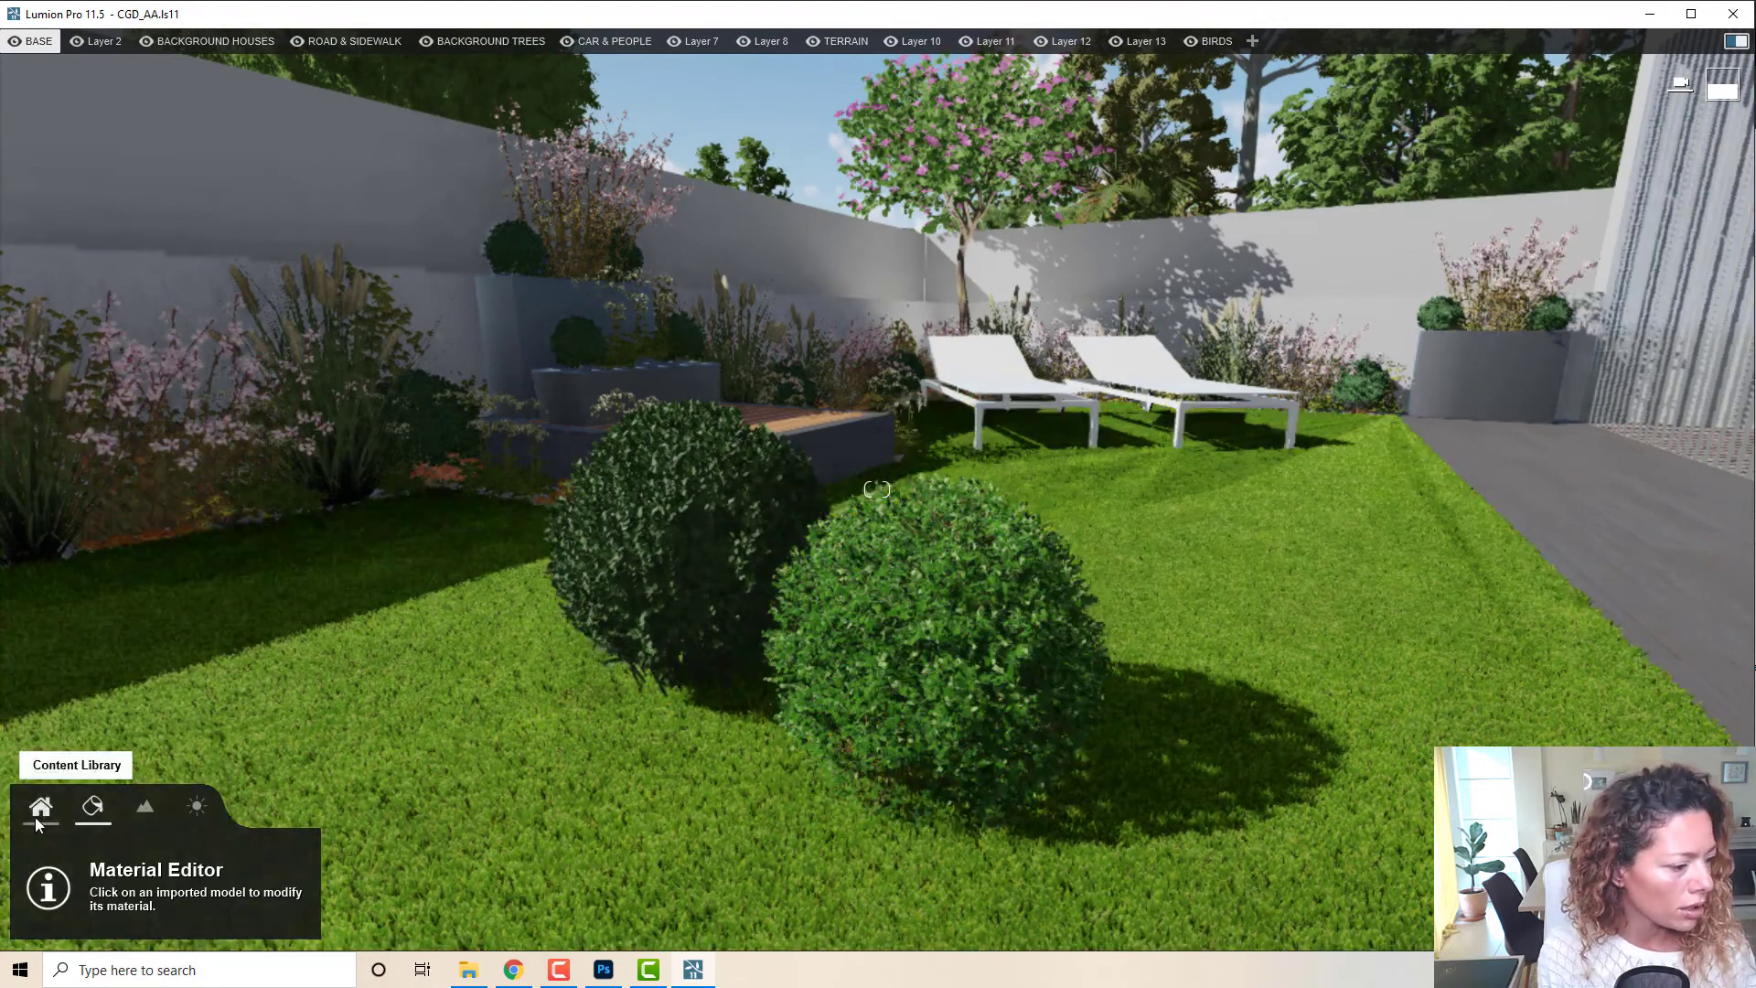
click(40, 806)
click(92, 859)
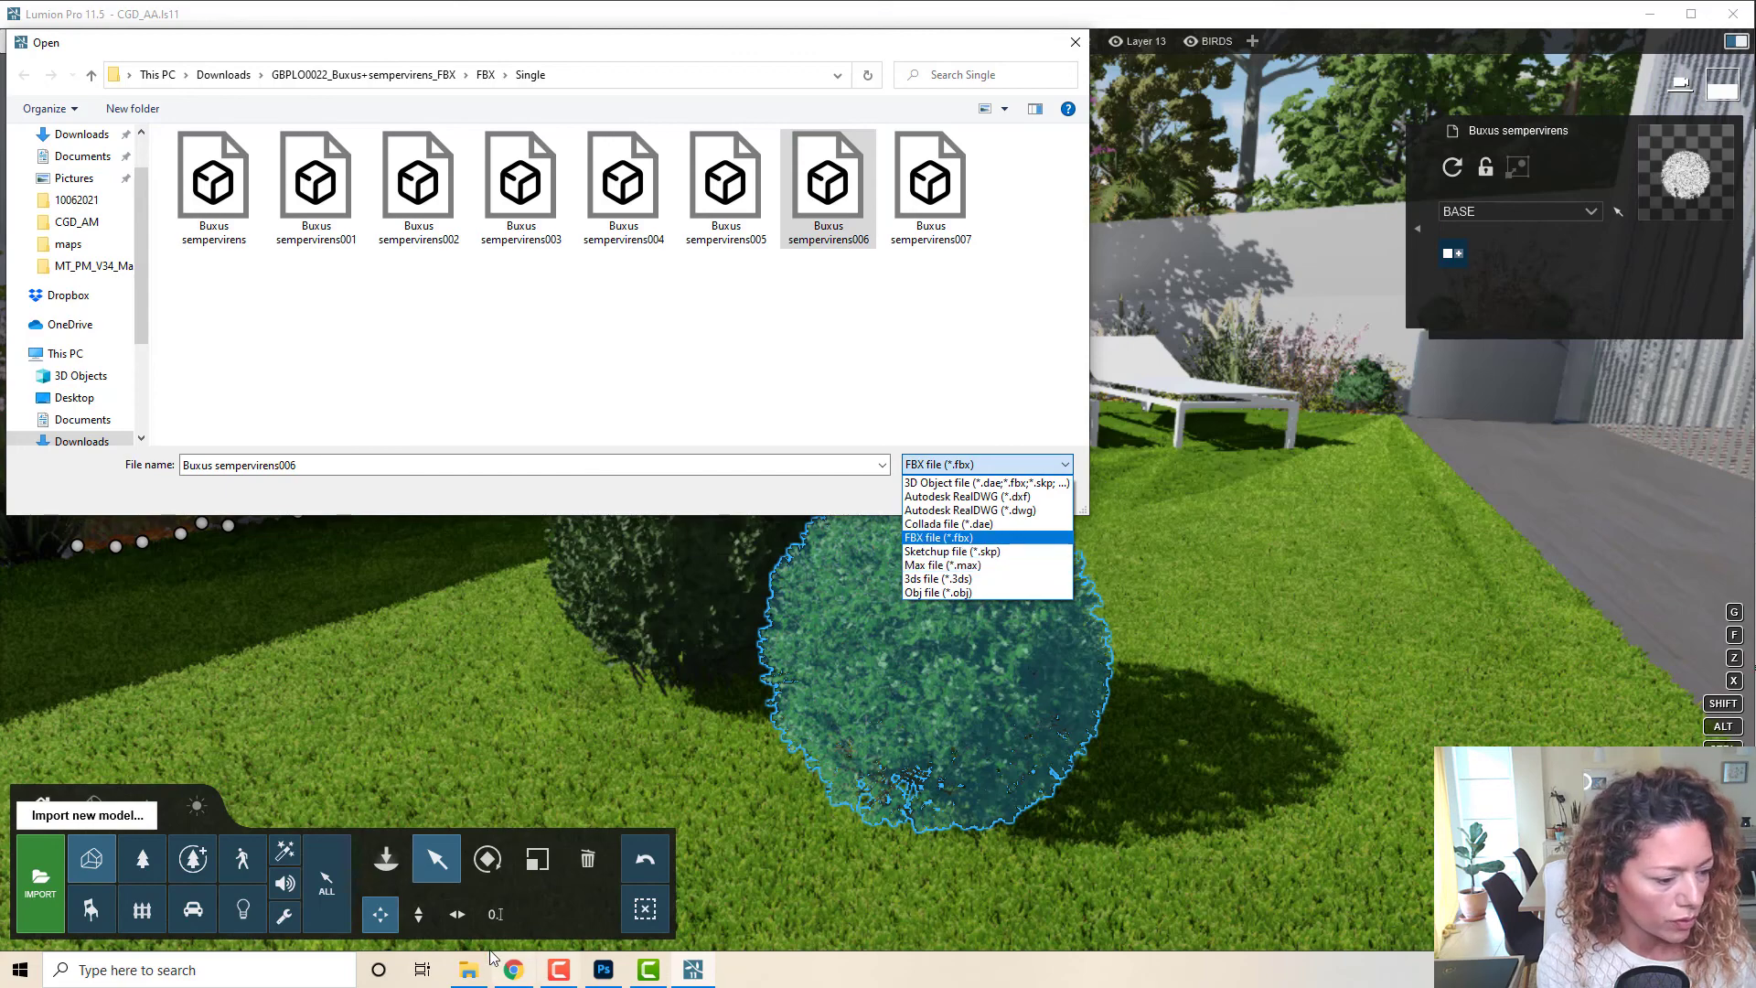
Step: Preview the Buxus variants in the FBX Single folder, then import Buxus sempervirens005 as a new model
click(477, 975)
click(836, 536)
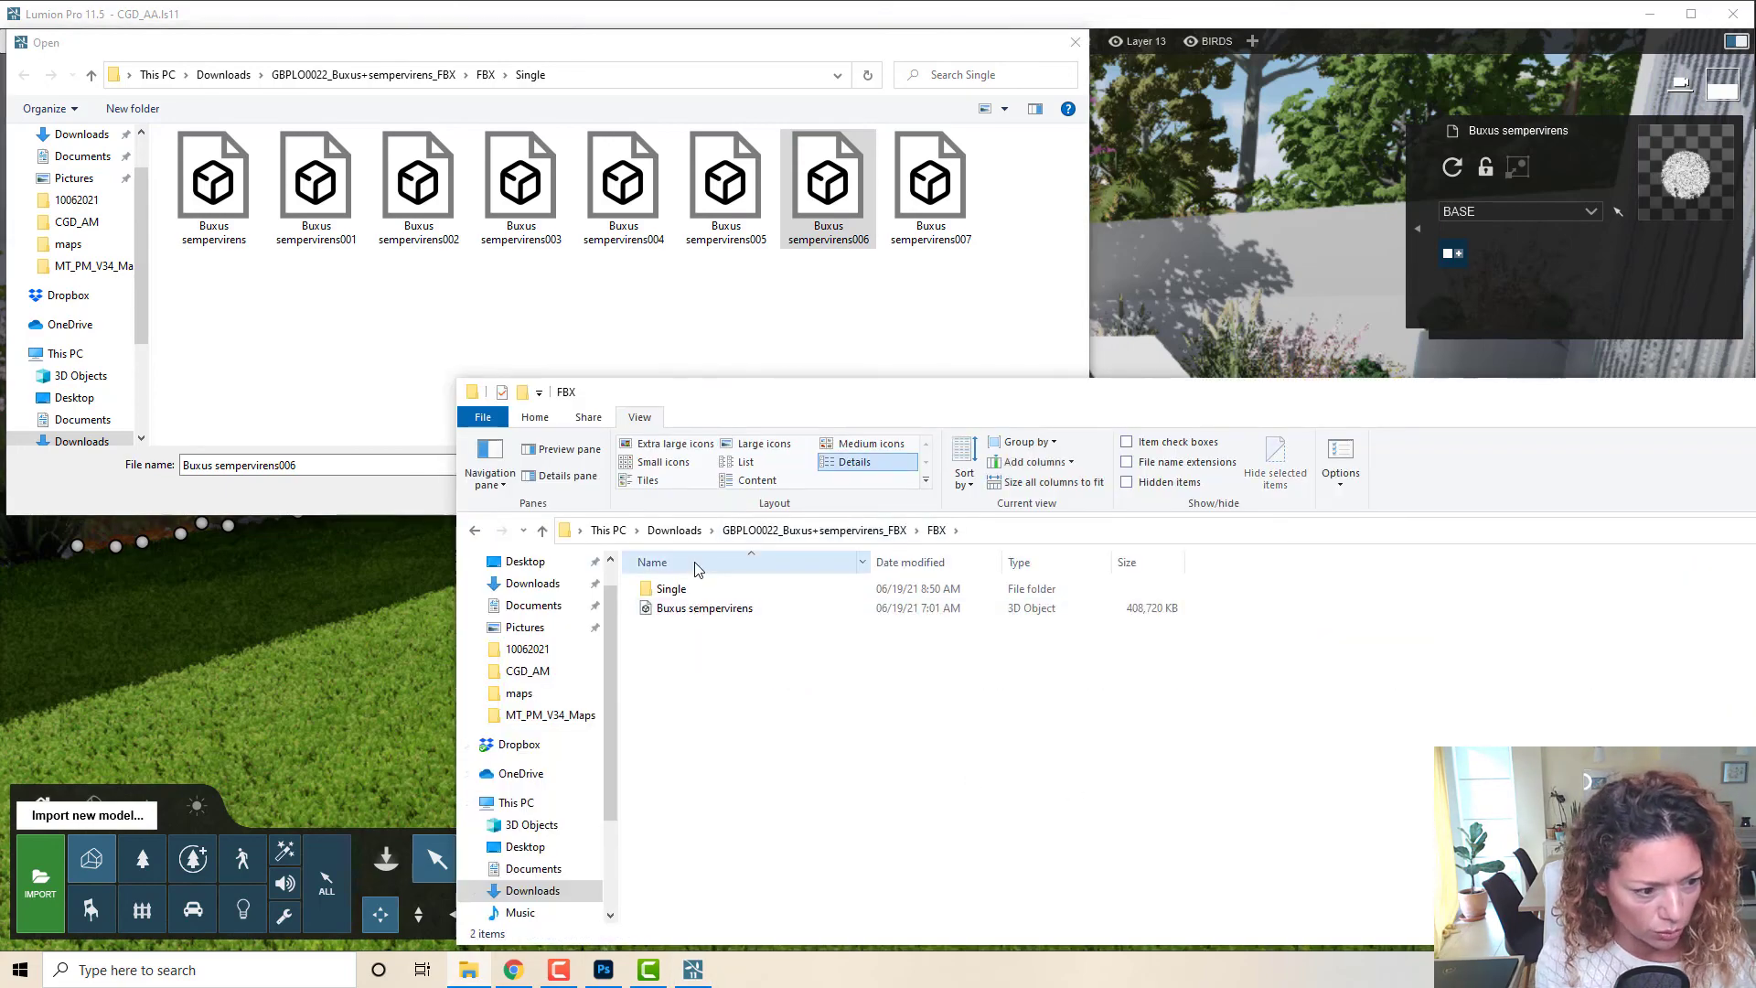
double_click(710, 591)
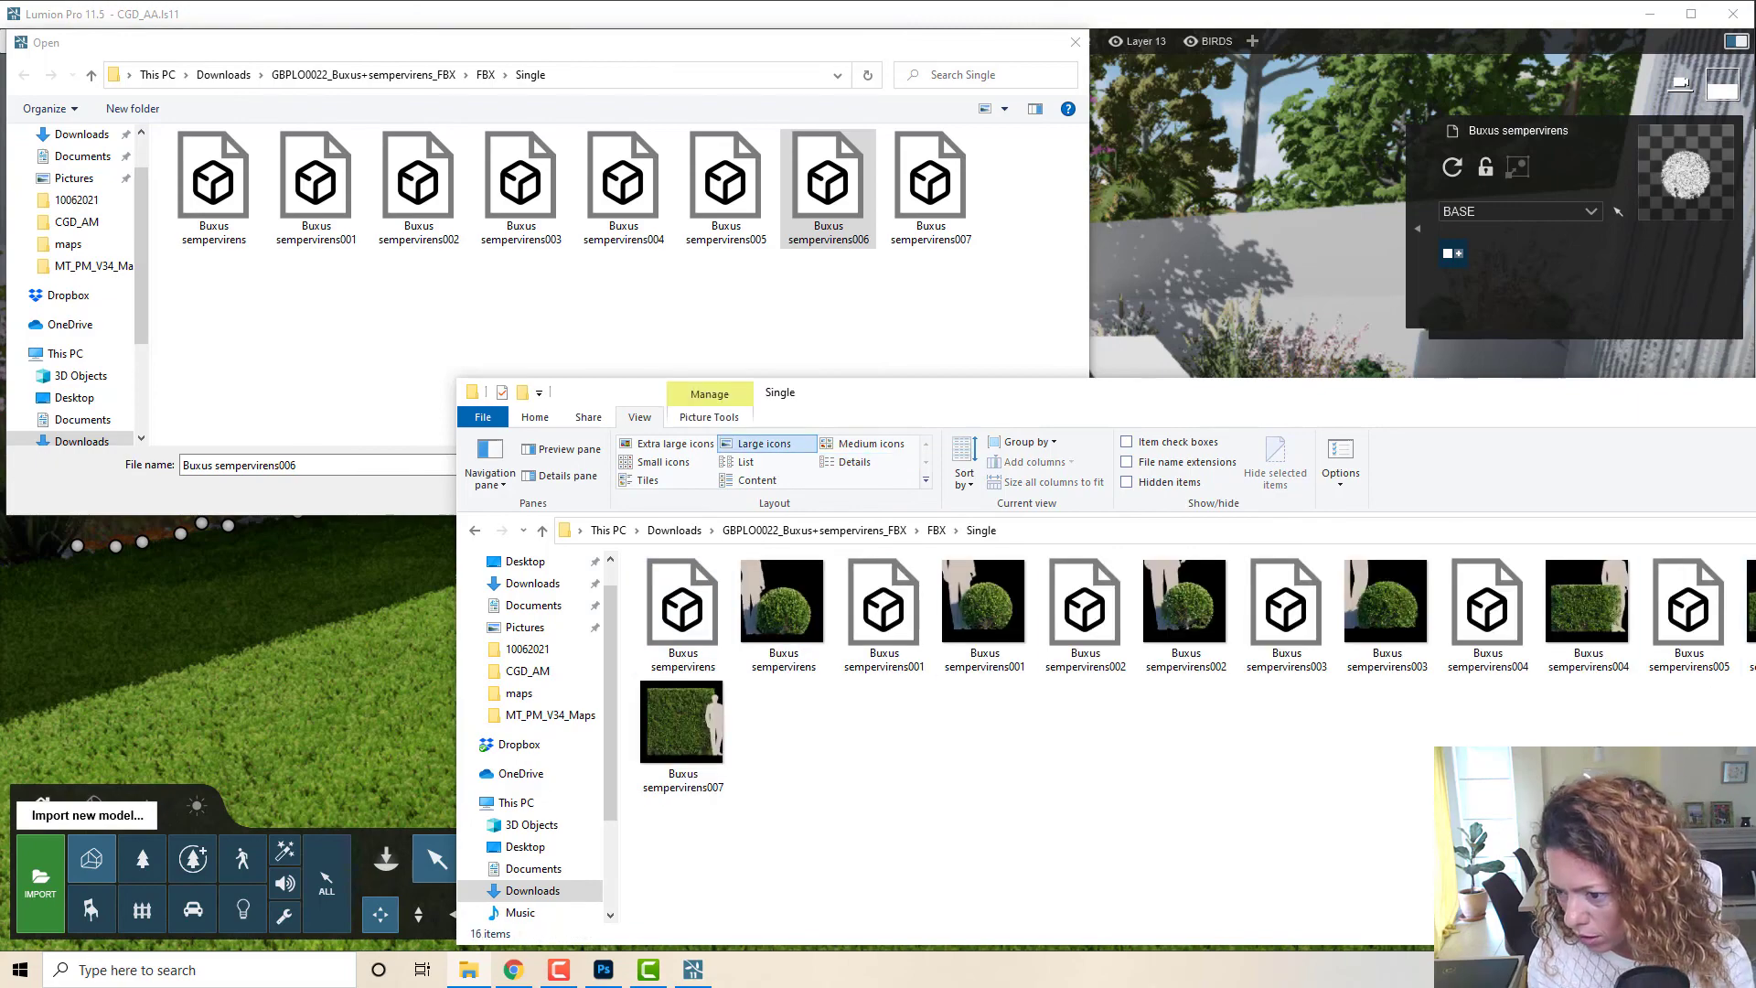
click(857, 309)
click(942, 492)
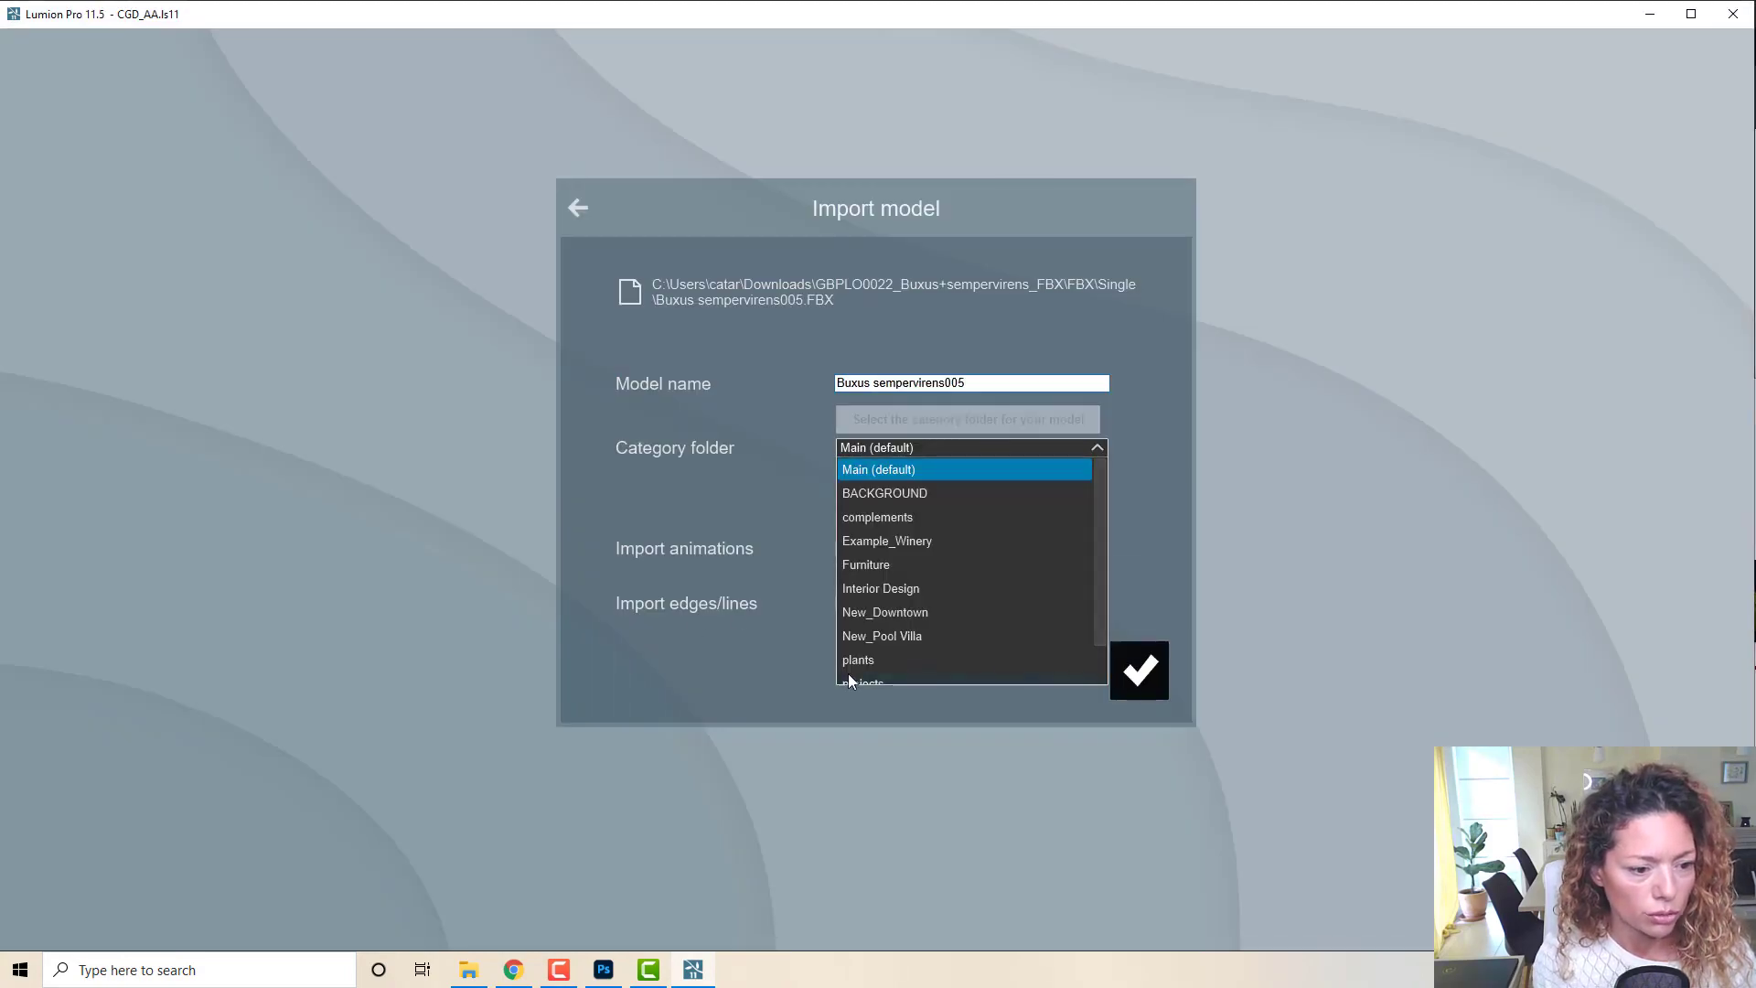
click(1138, 675)
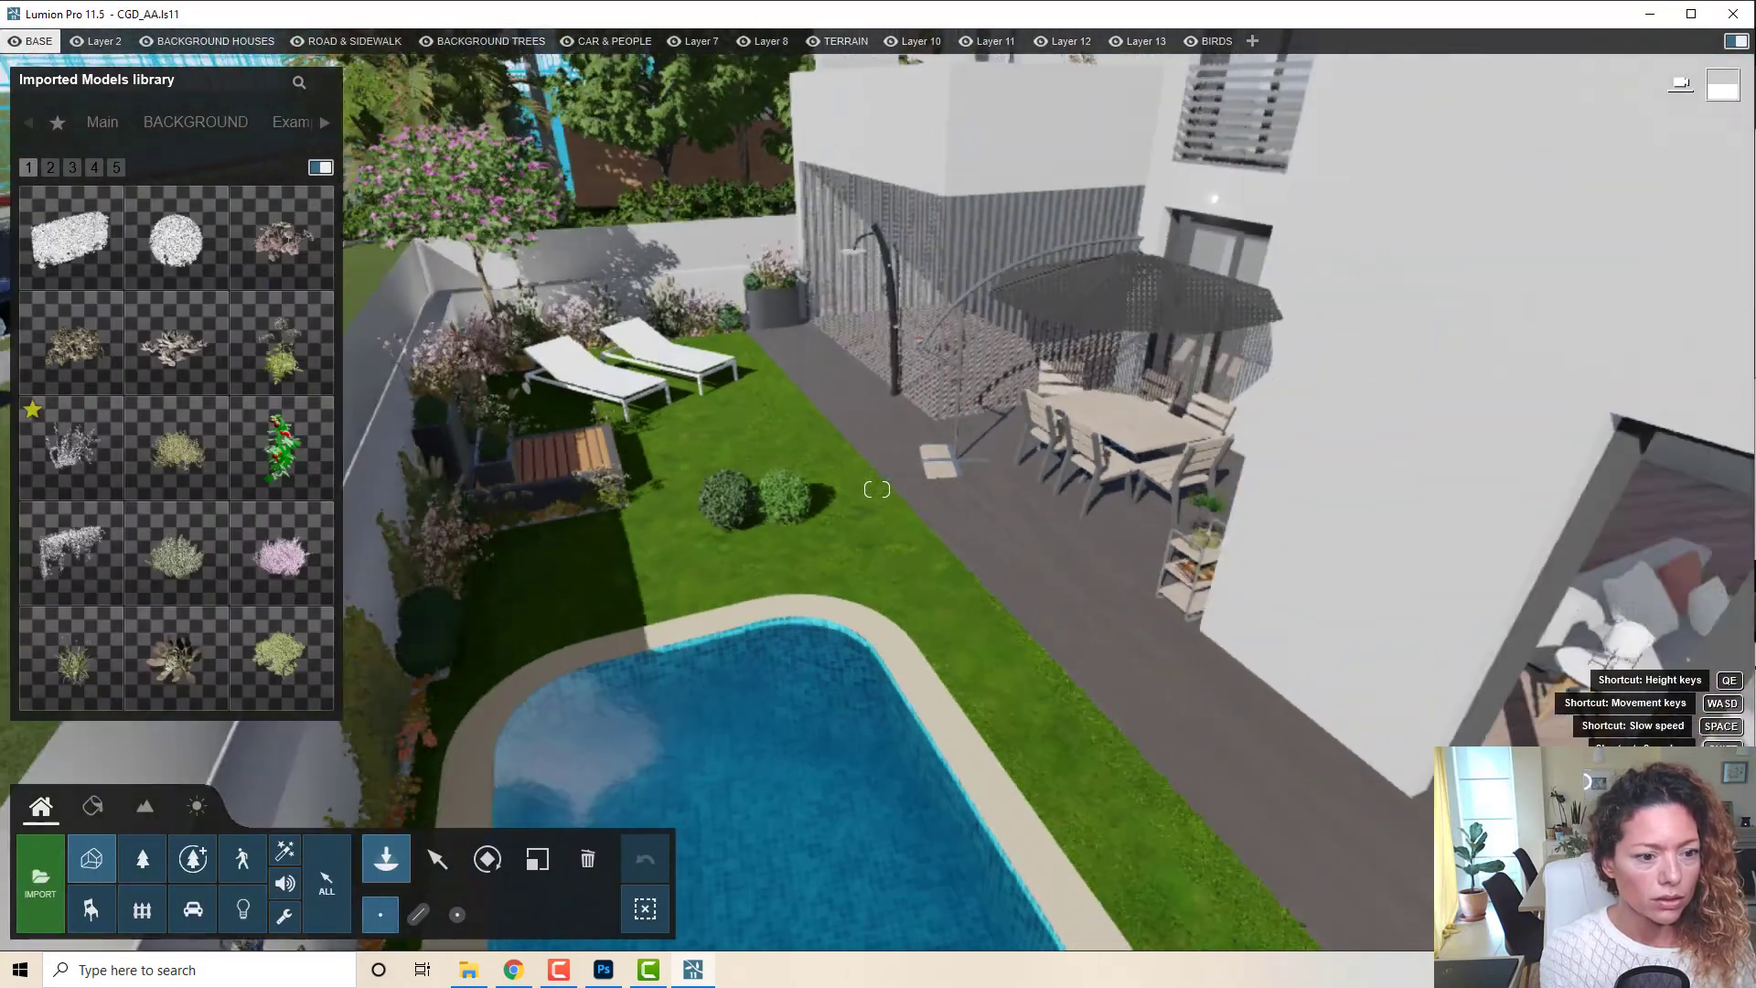
Step: Place the imported Buxus sempervirens005 hedge on the lawn near the two round bushes and scale it down drastically
key(w)
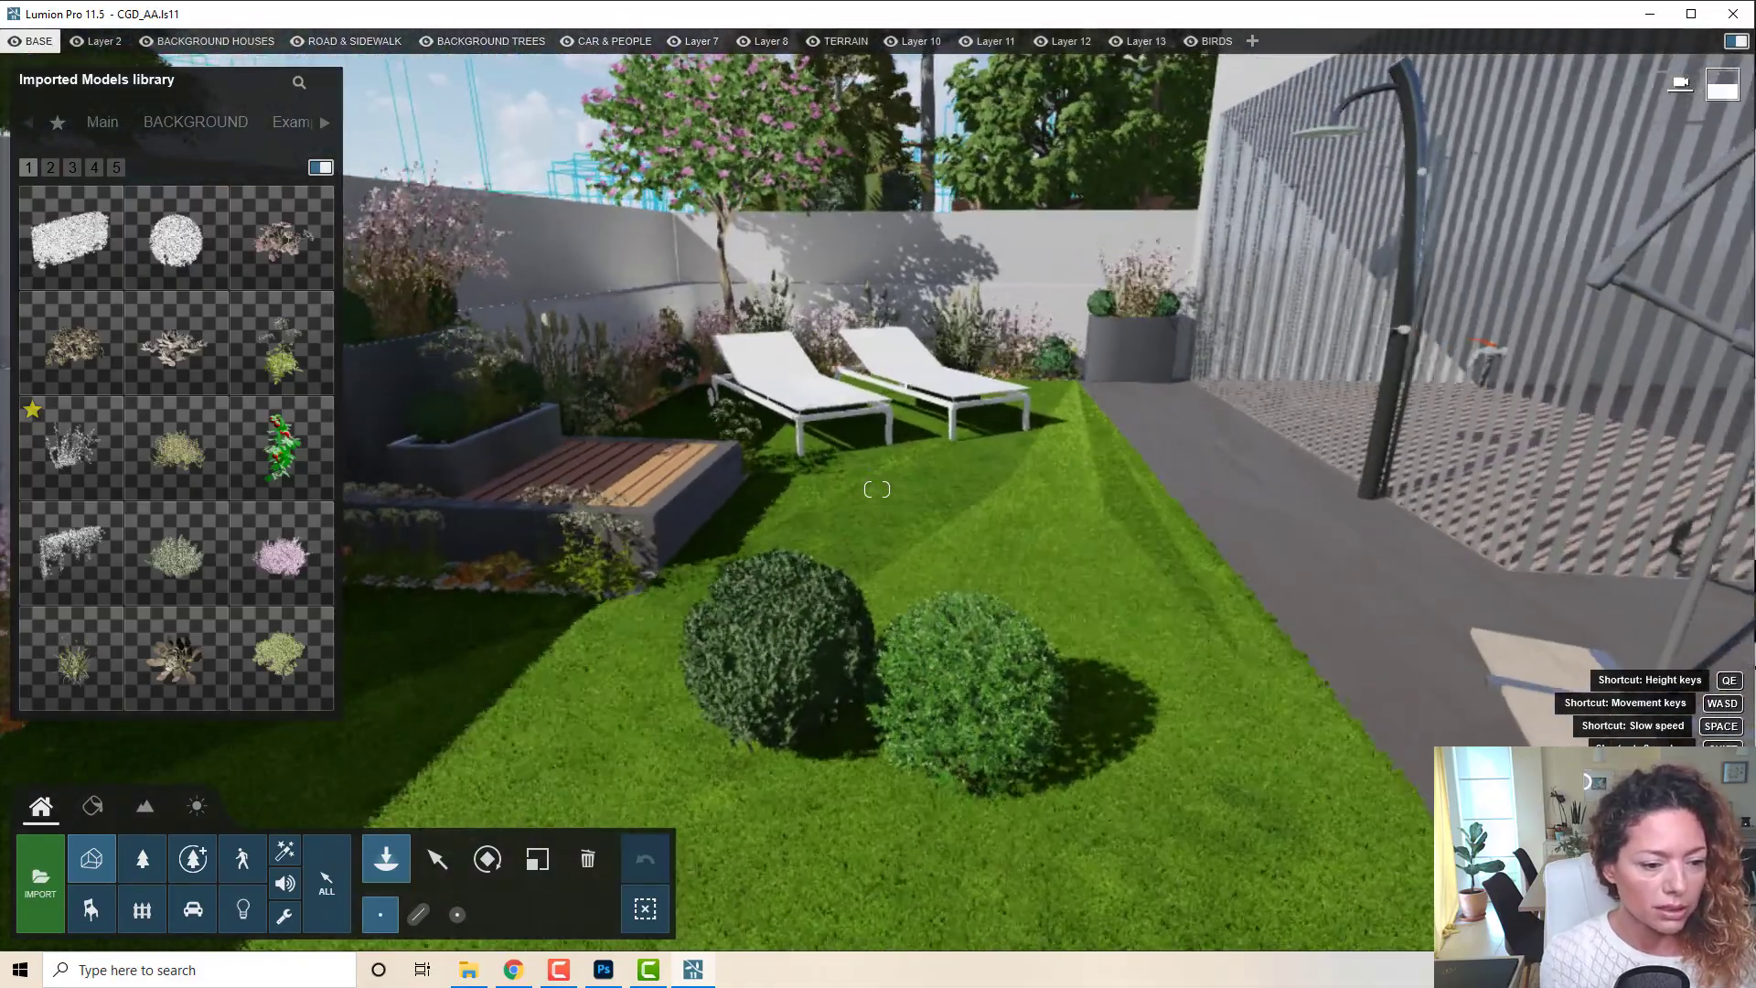
key(s)
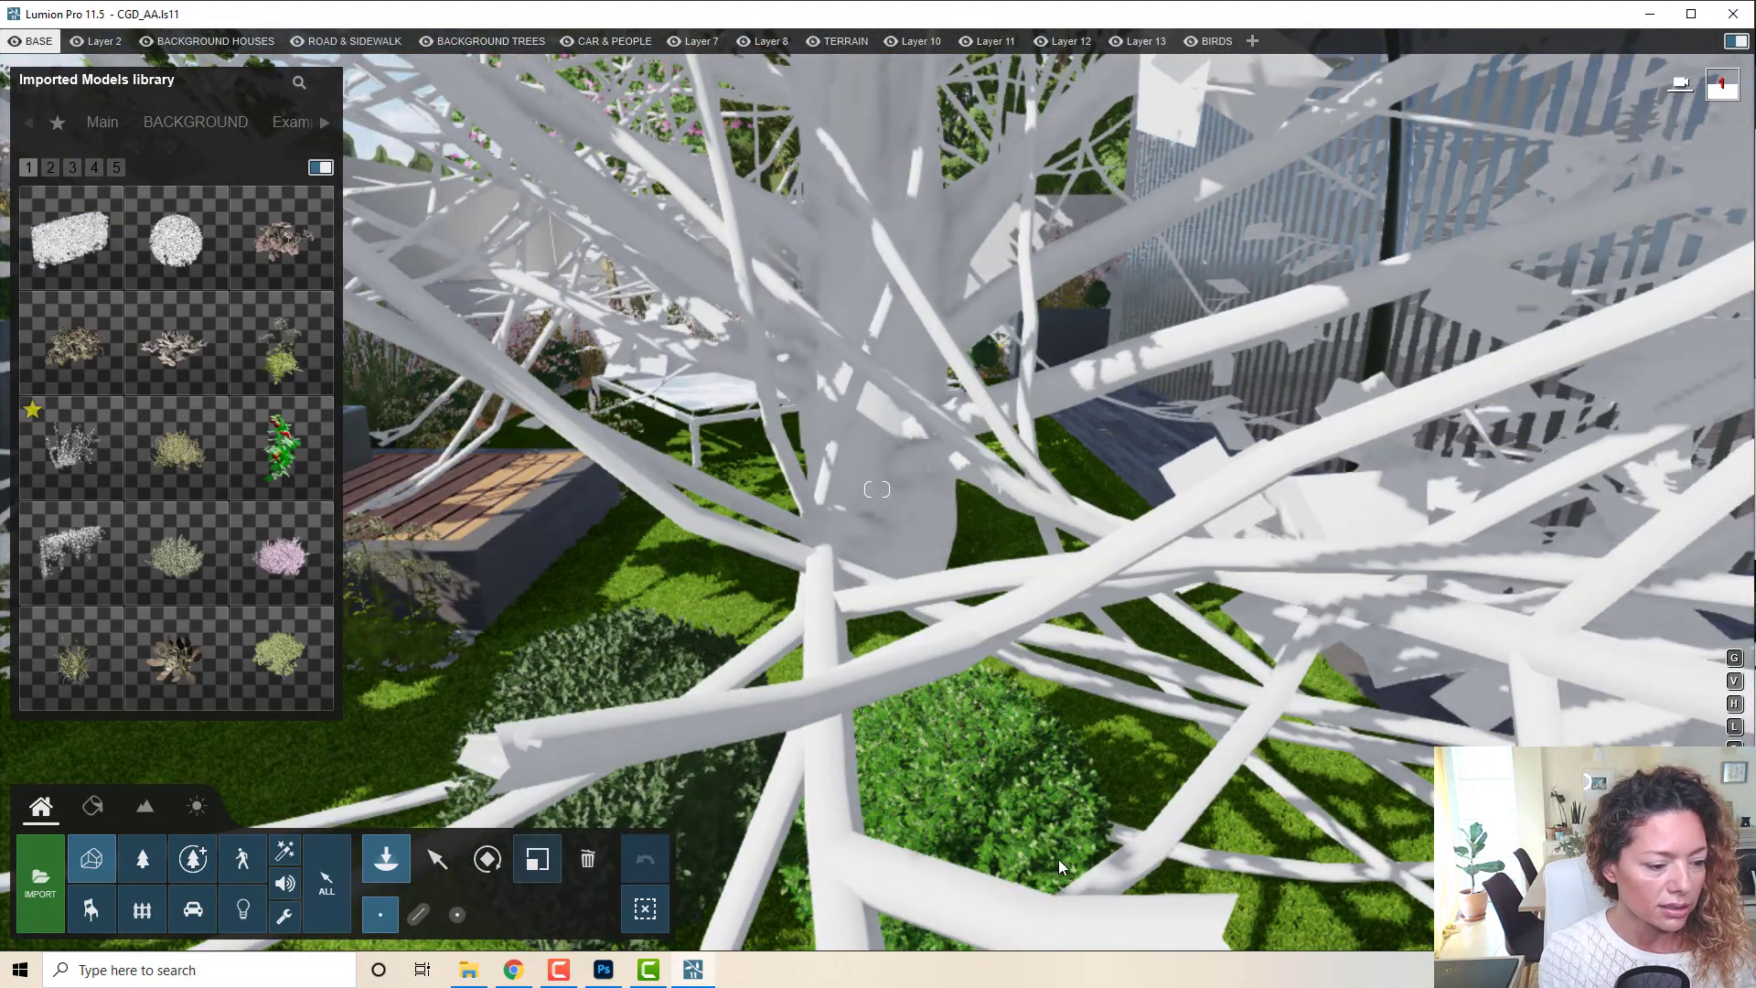
click(538, 860)
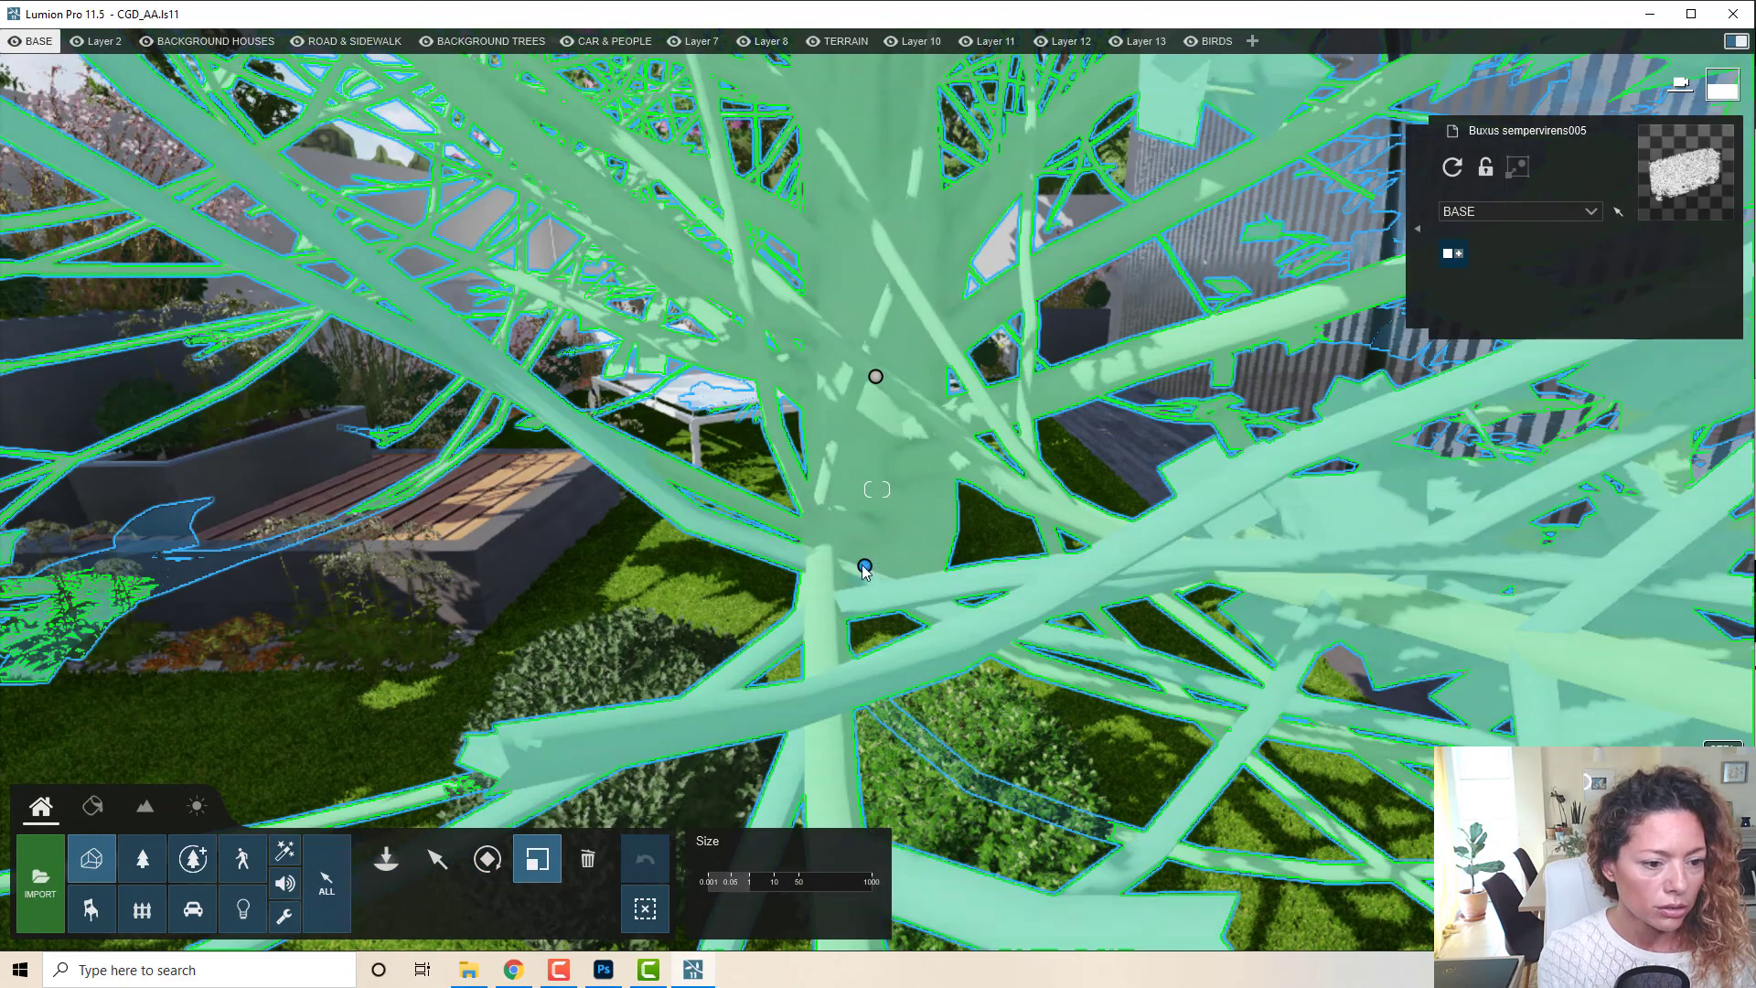
drag(865, 568, 634, 677)
Step: Move and rotate the white hedge so it stands upright on the lawn just behind the two round bushes
click(438, 859)
key(w)
mouse_move(634, 677)
right_down()
mouse_move(686, 677)
mouse_move(640, 663)
mouse_move(645, 695)
mouse_move(635, 682)
right_up()
key(w)
key(s)
key(w)
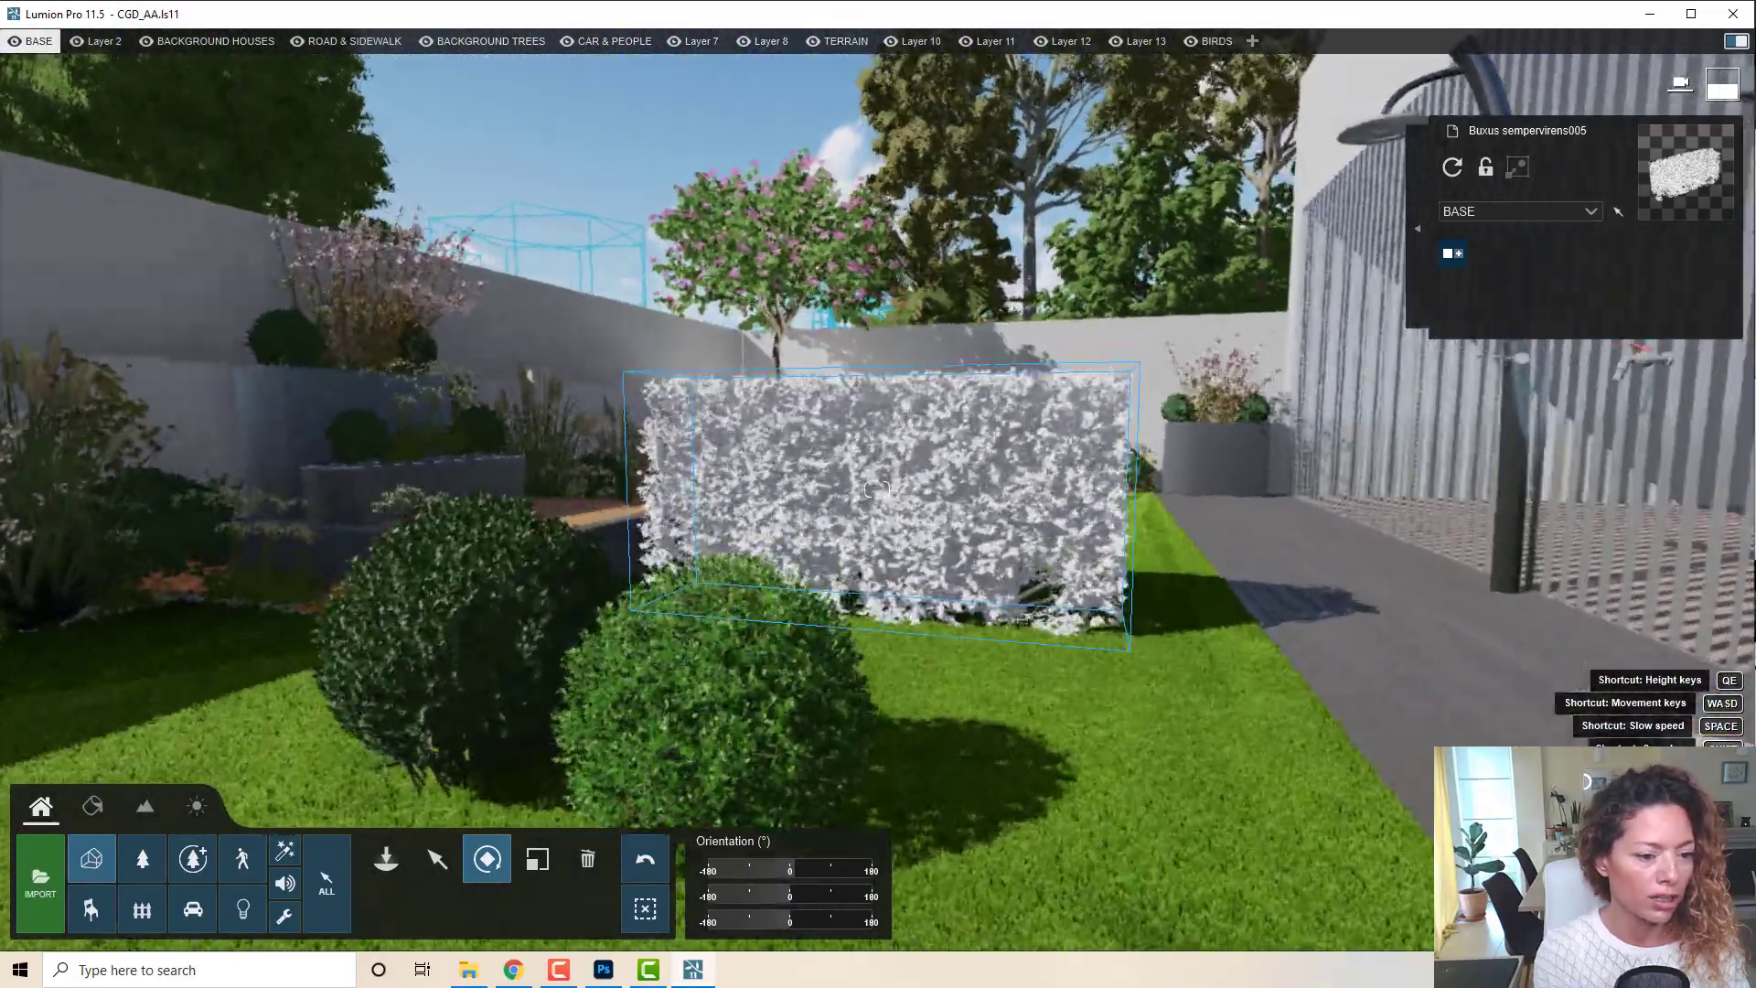
key(w)
key(s)
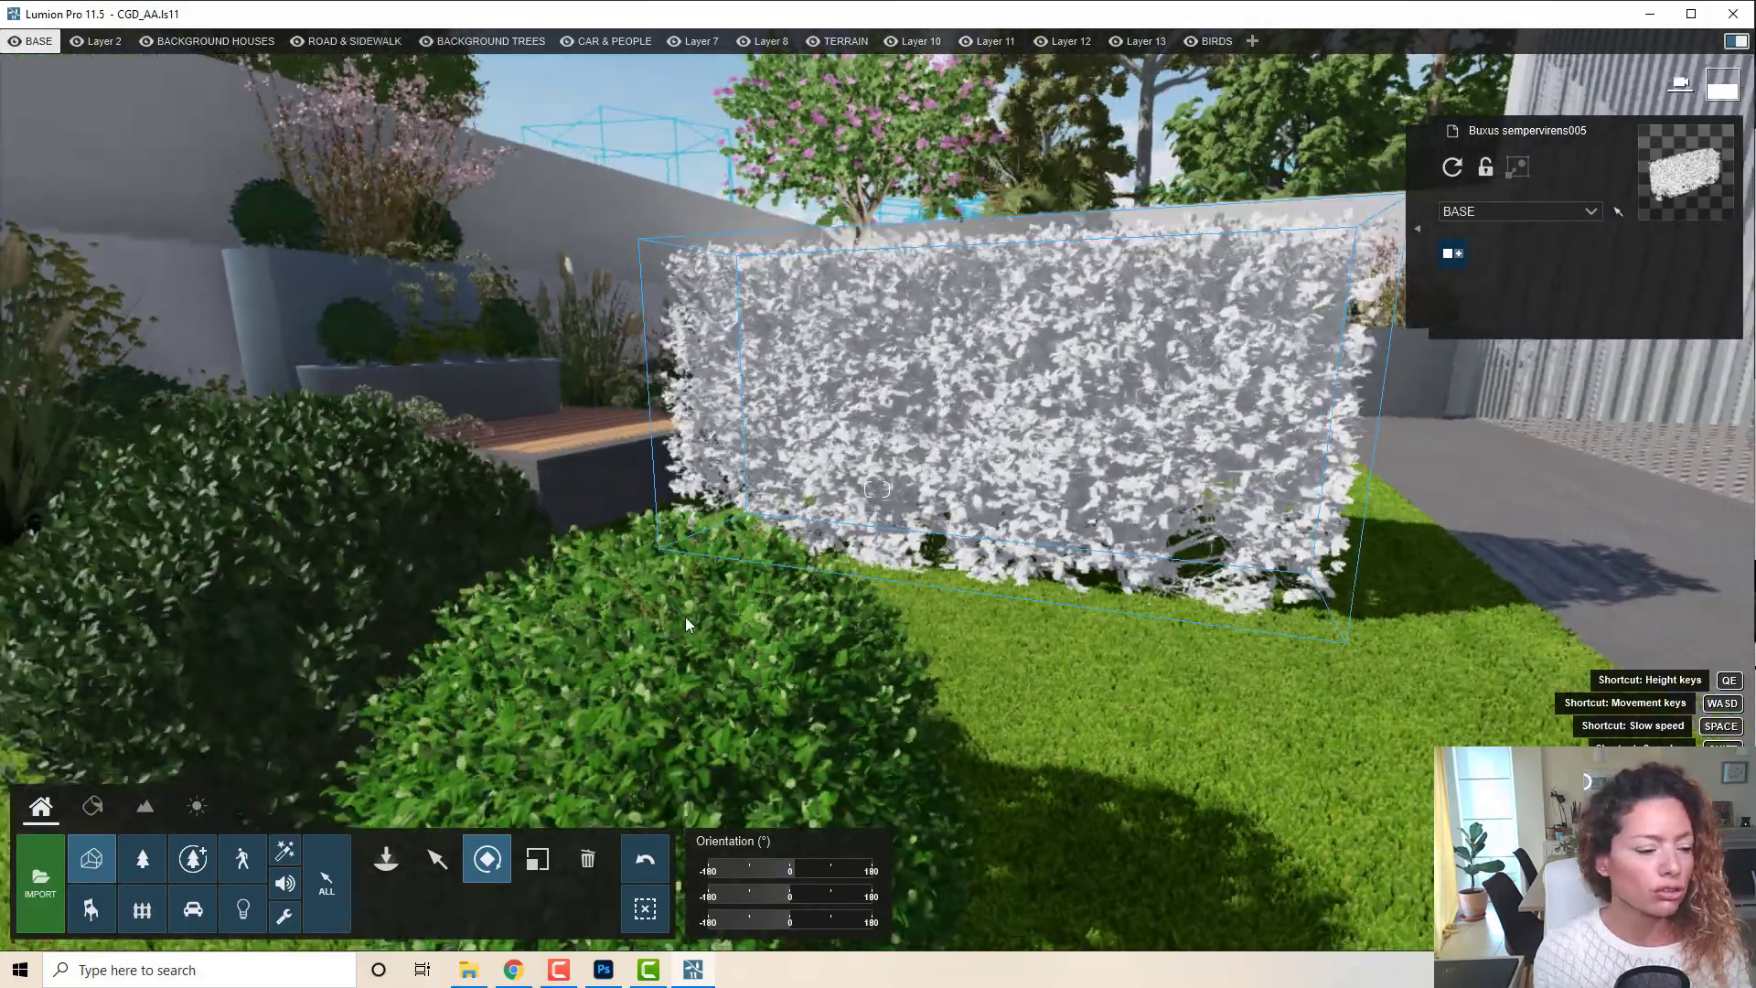
Step: Copy the dark green leaf material from the round Buxus shrub and paste it onto a set of the hedge's leaves
click(93, 809)
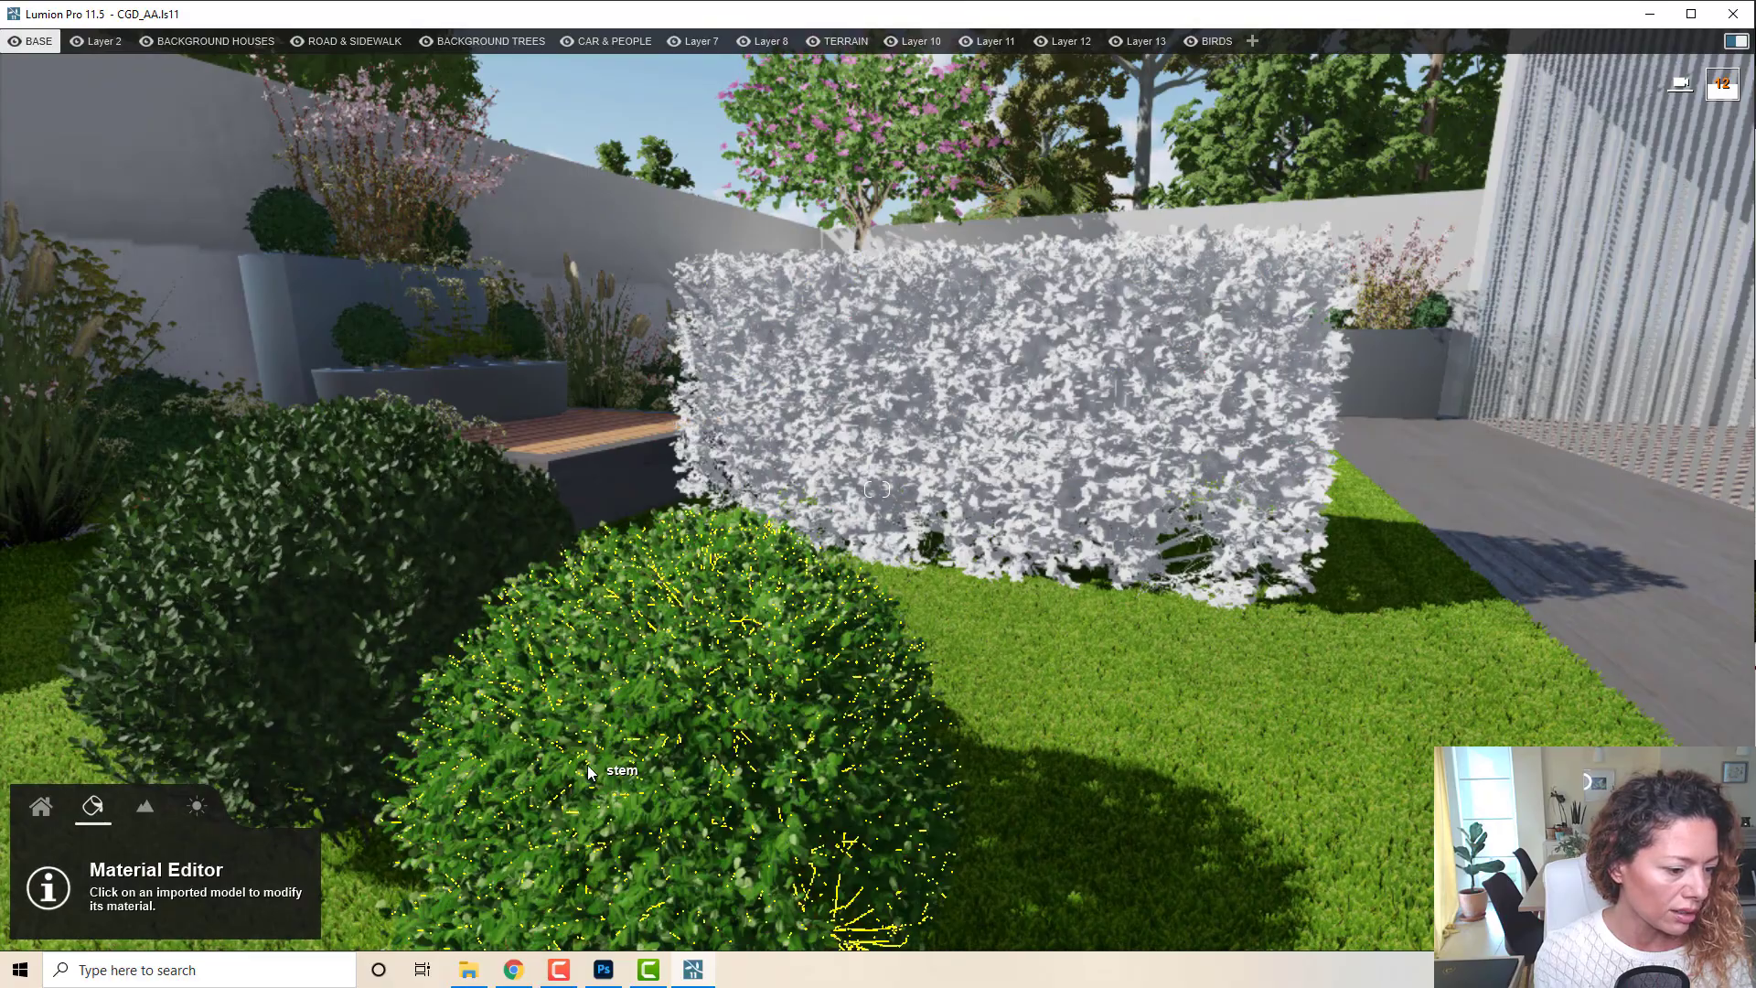
key(w)
right_drag(660, 750, 752, 732)
click(748, 731)
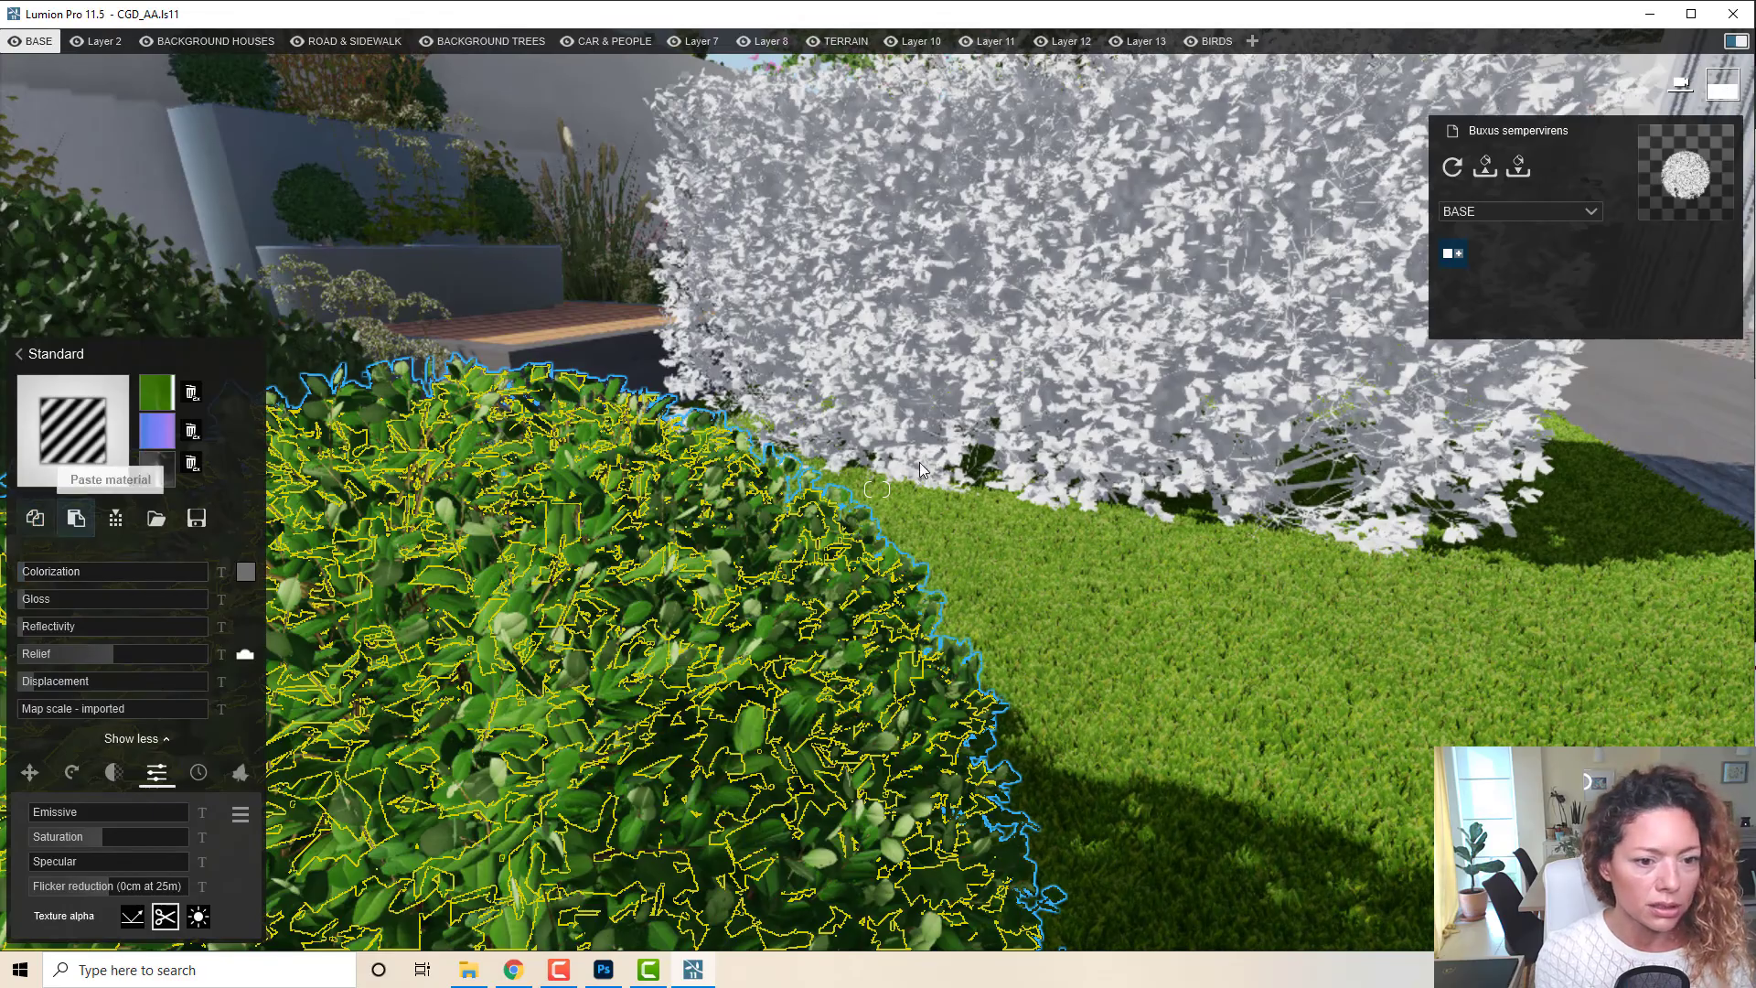
click(1051, 450)
click(57, 590)
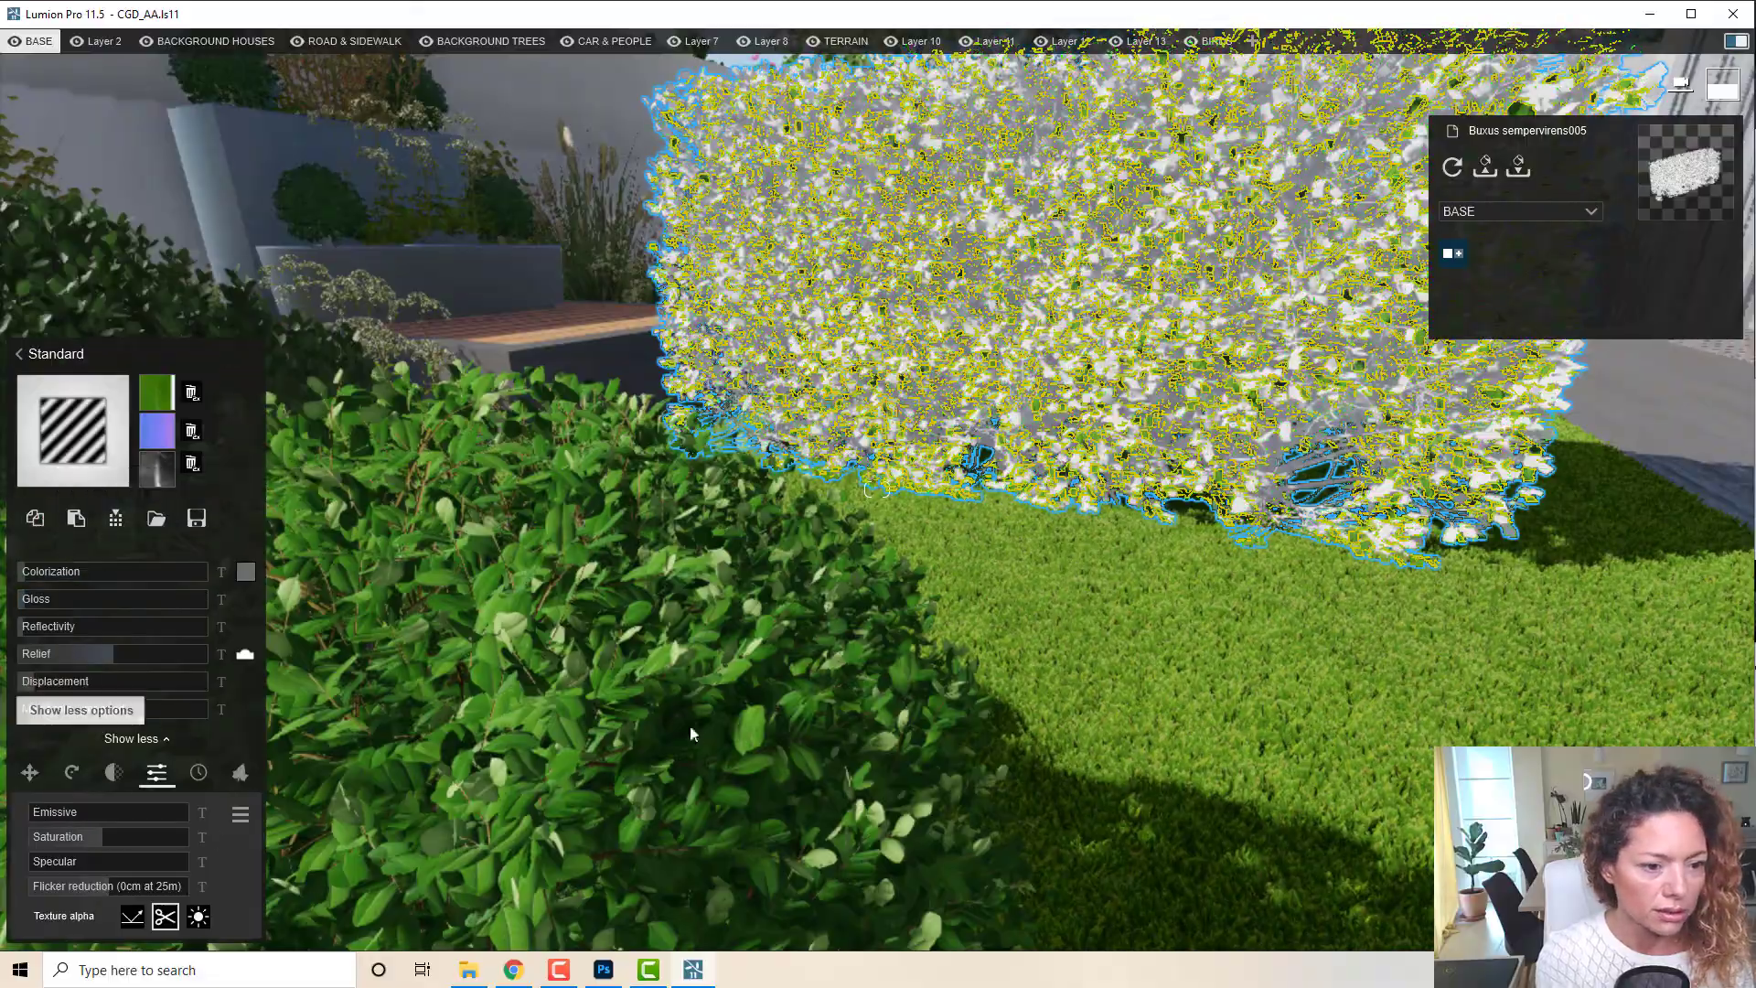
Step: Paste the same dark green leaf material onto another, still blank set of leaves on the hedge
key(w)
right_drag(915, 457, 997, 364)
key(w)
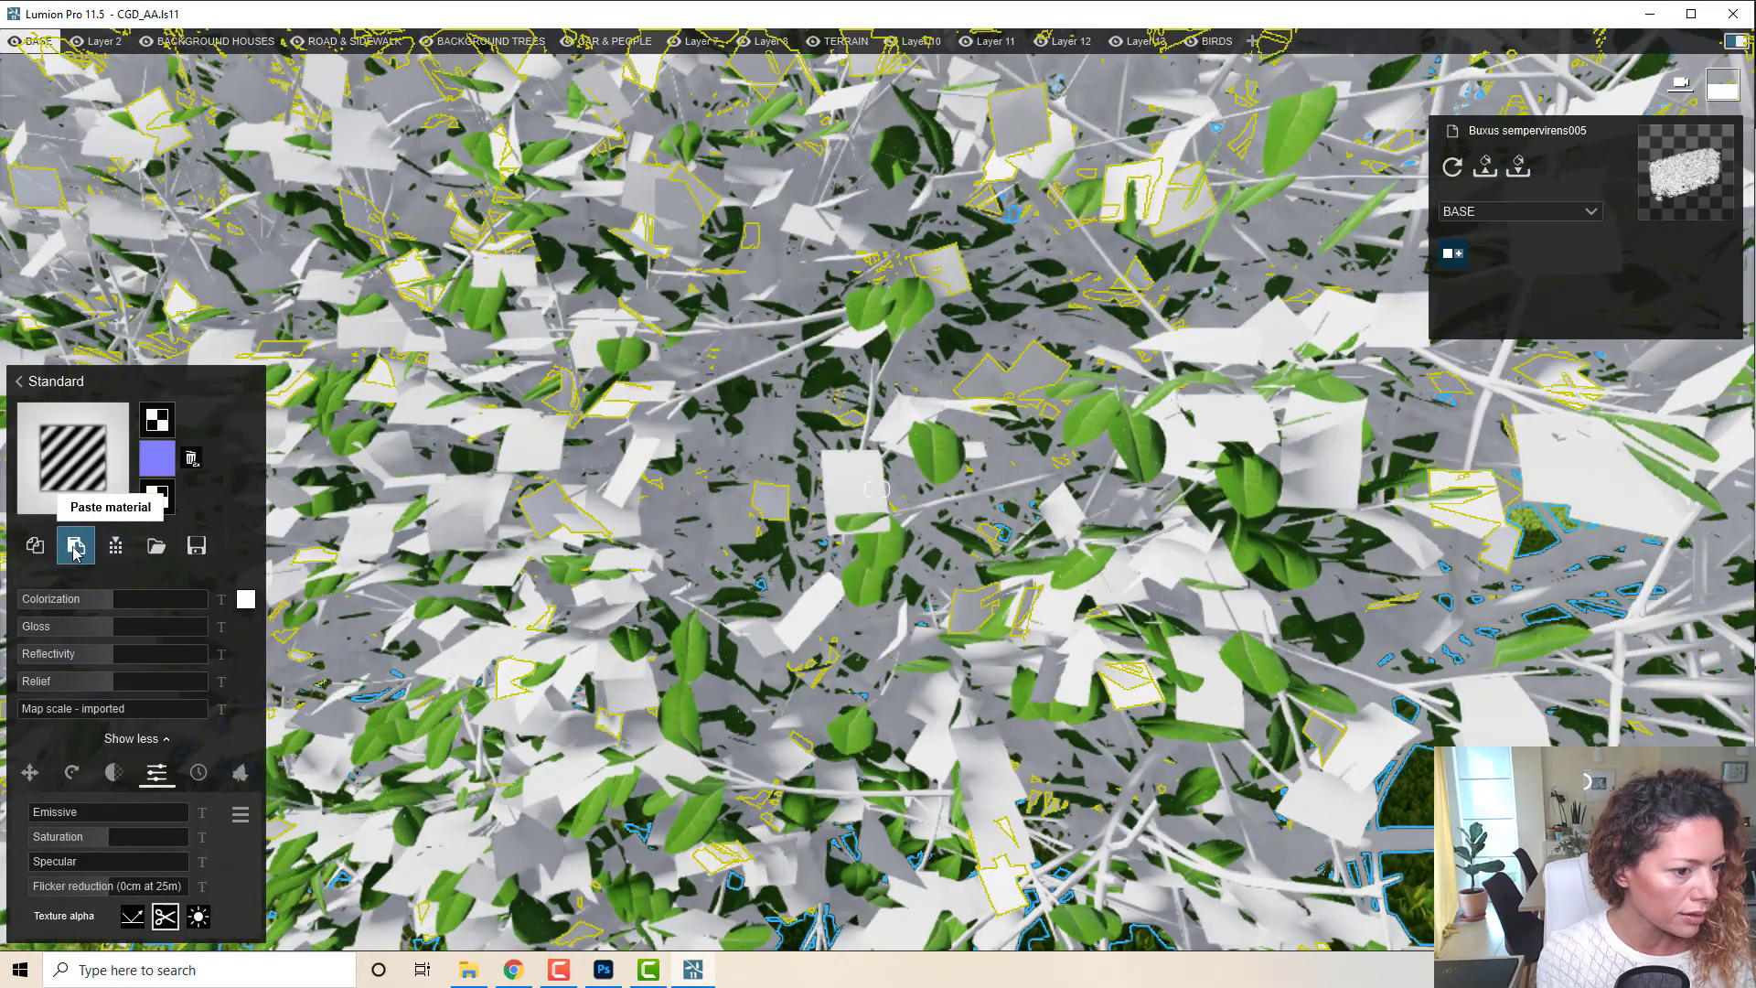
click(76, 547)
key(s)
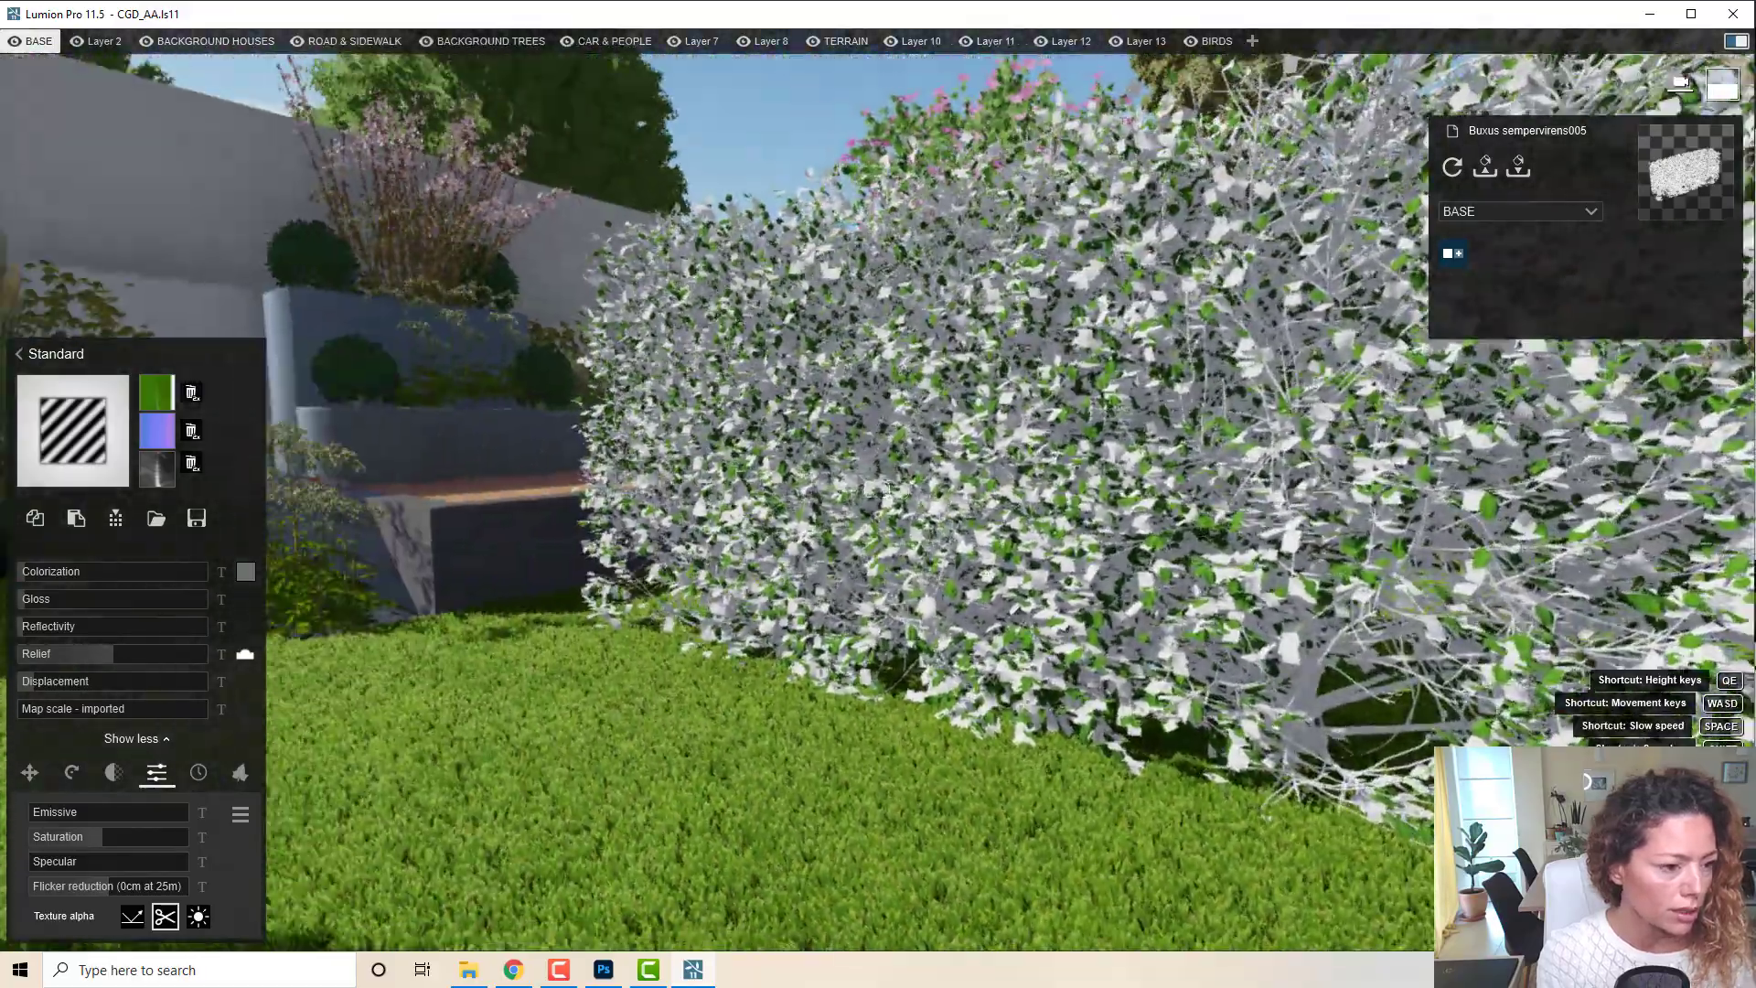
Step: Copy the lighter green leaf material from the round shrub and paste it onto the matching blank leaves of the hedge
right_drag(997, 672, 610, 679)
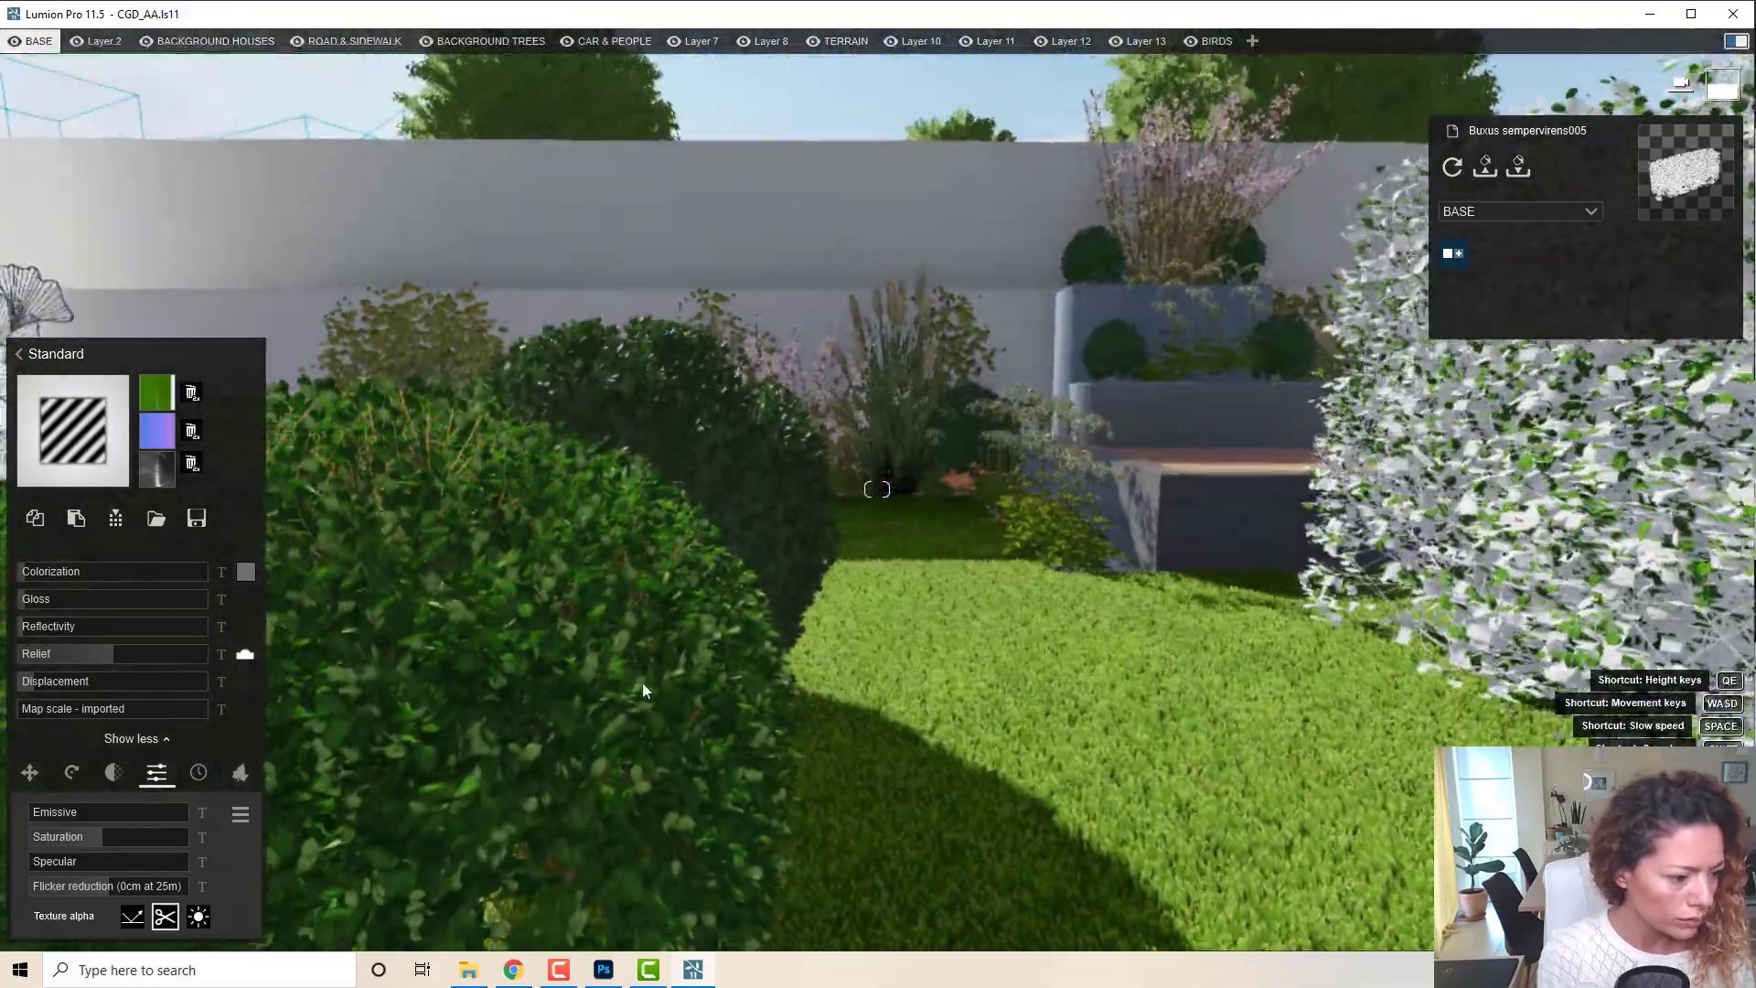
click(607, 664)
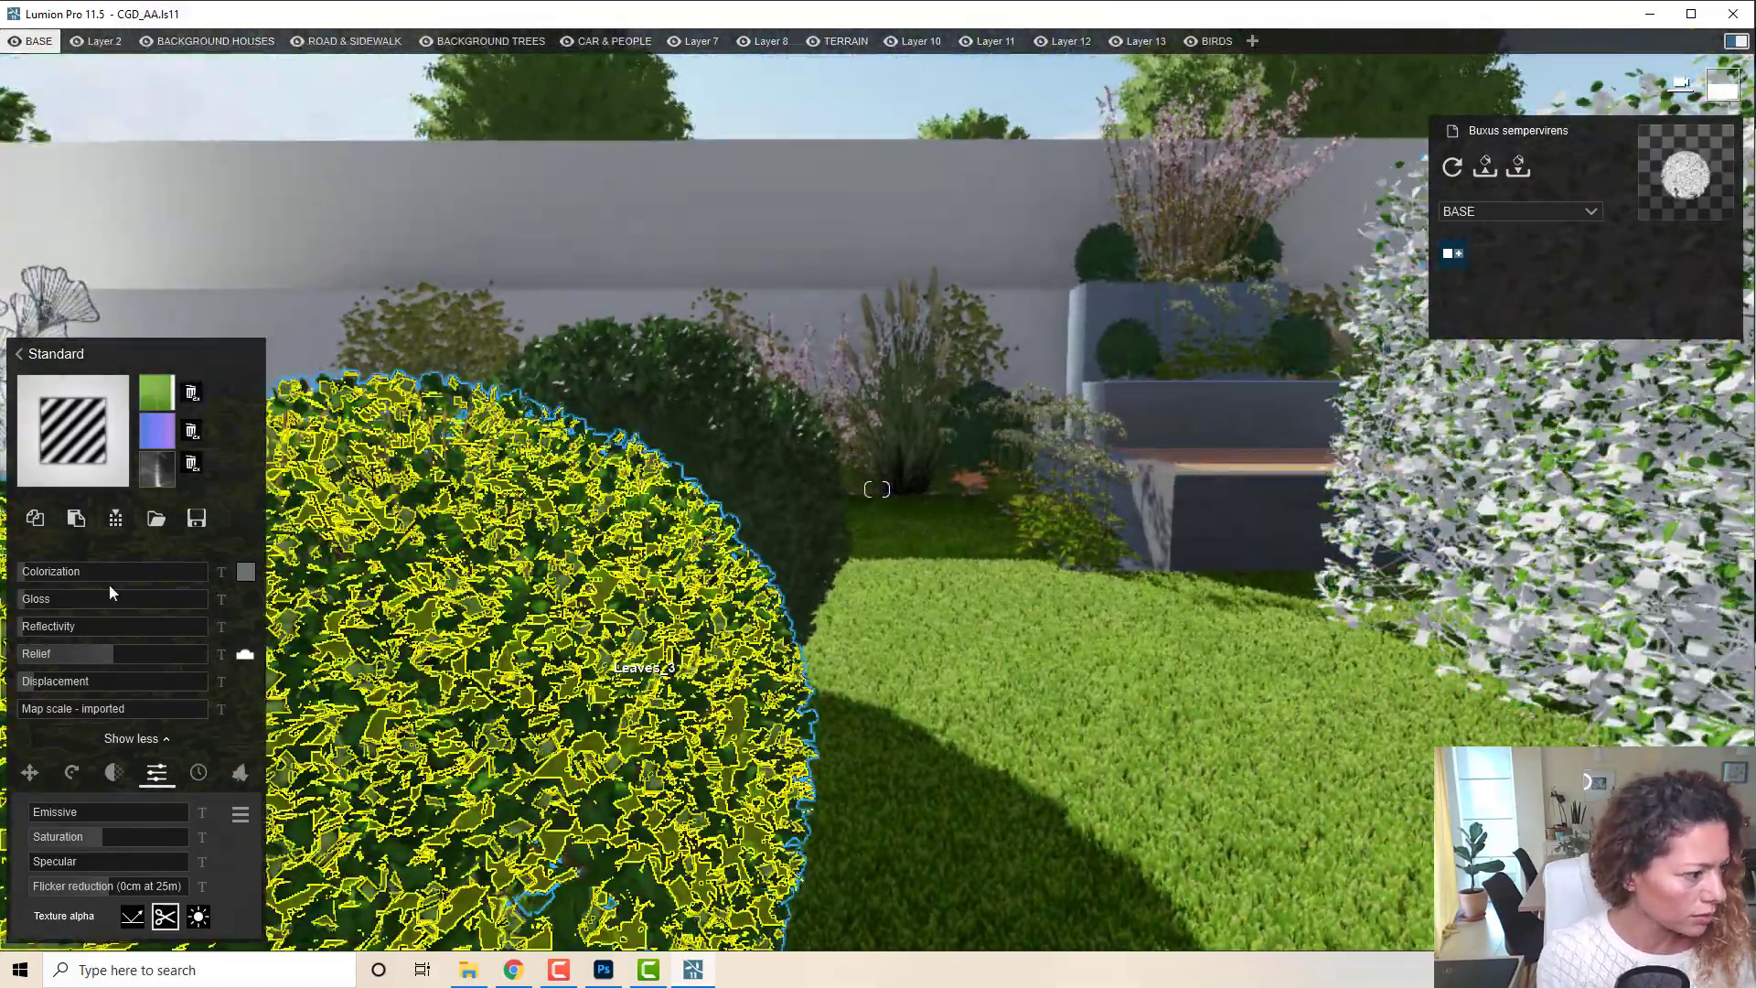
key(w)
right_drag(586, 666, 878, 703)
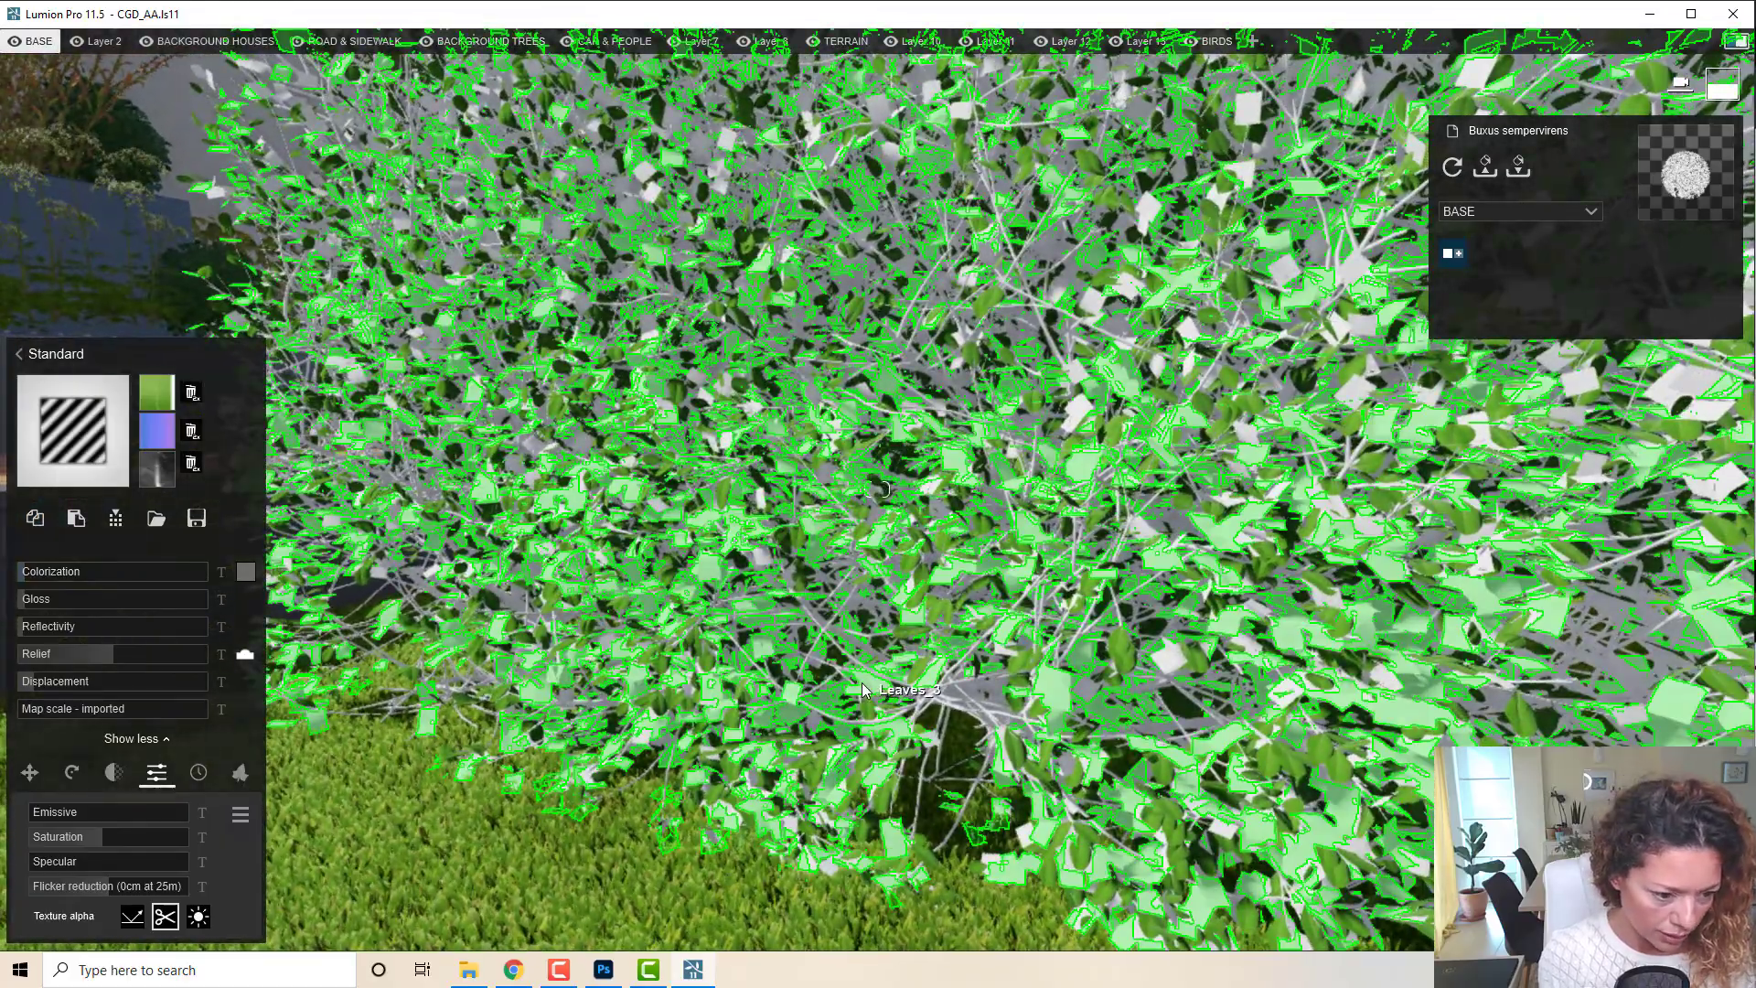
click(862, 690)
click(45, 596)
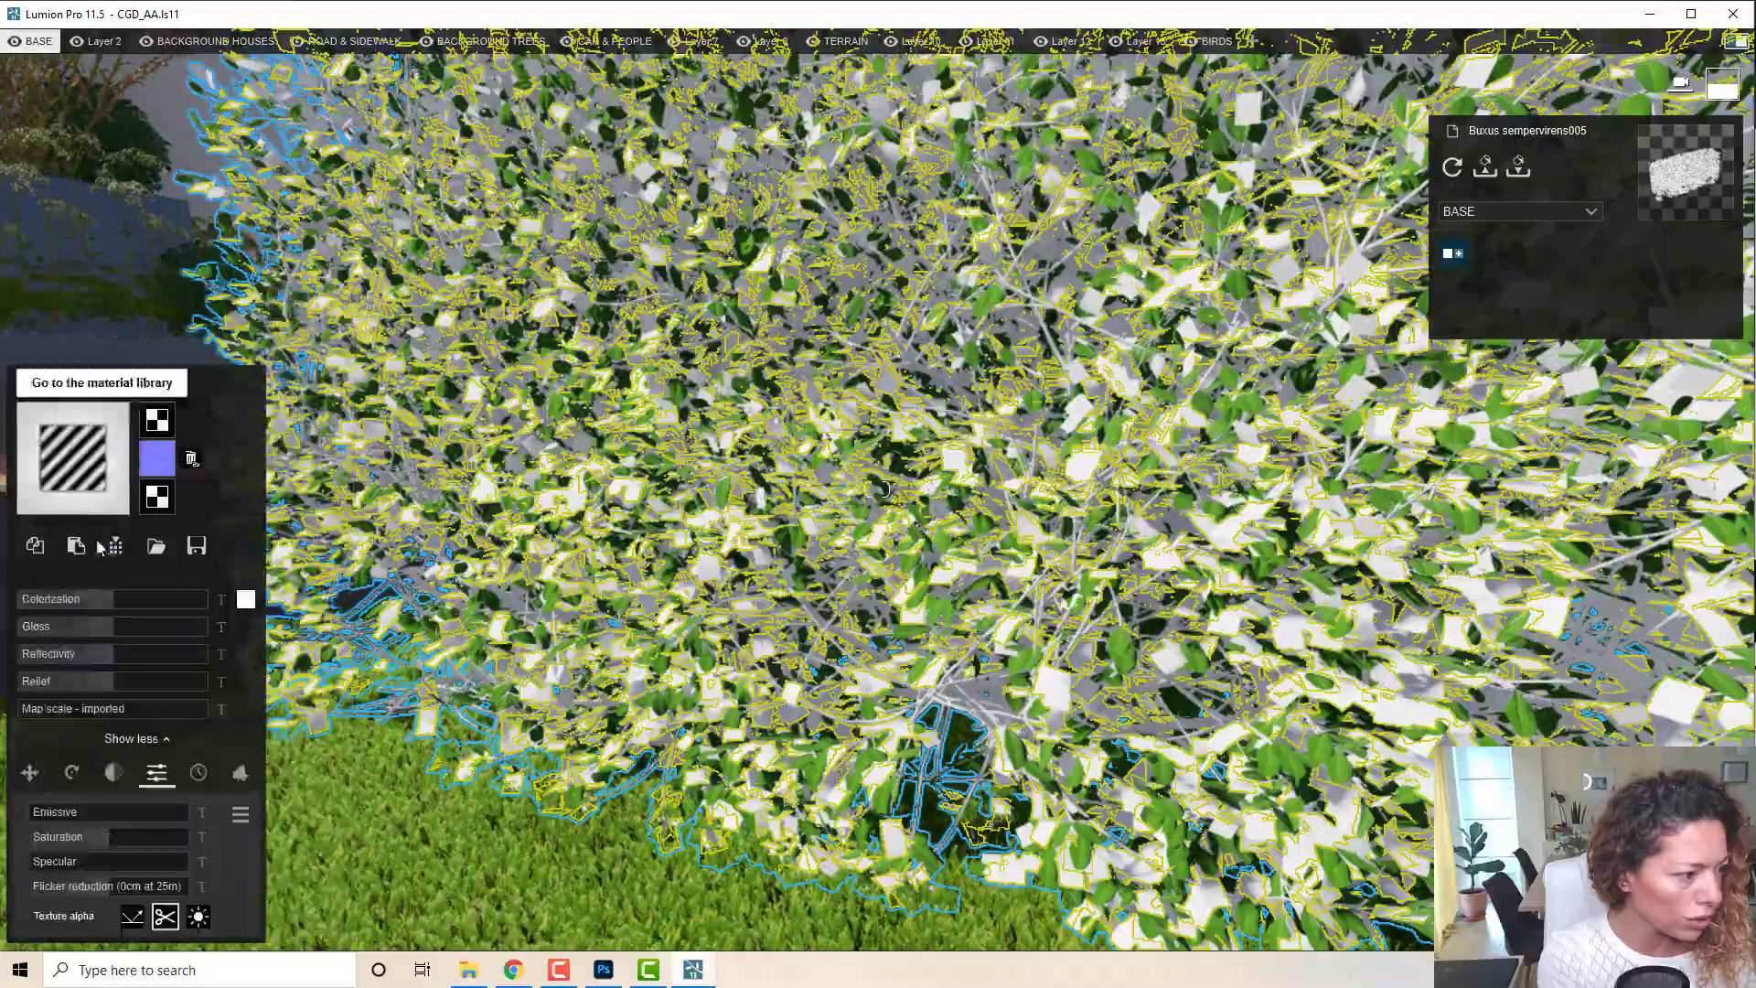
click(76, 546)
key(s)
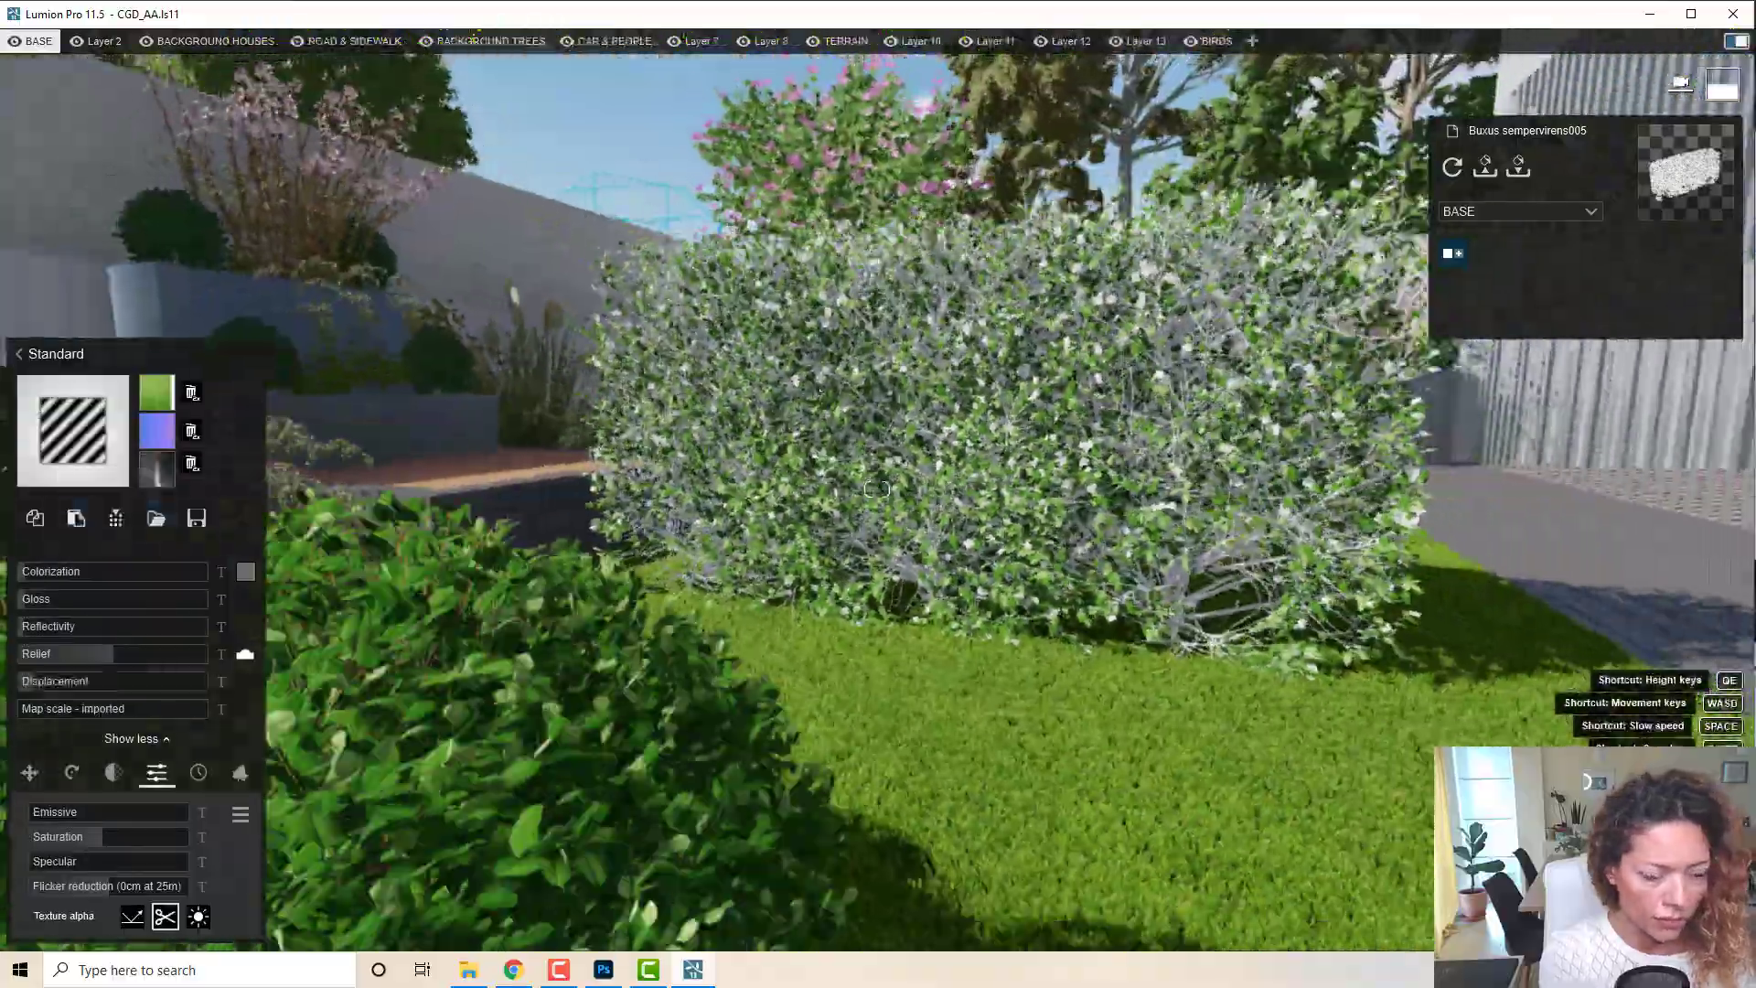
Step: Select the round shrub's sparser dark green leaf material, distinct from its light green Leaves_2, and copy it
key(w)
right_drag(876, 489, 713, 376)
key(s)
key(s)
key(w)
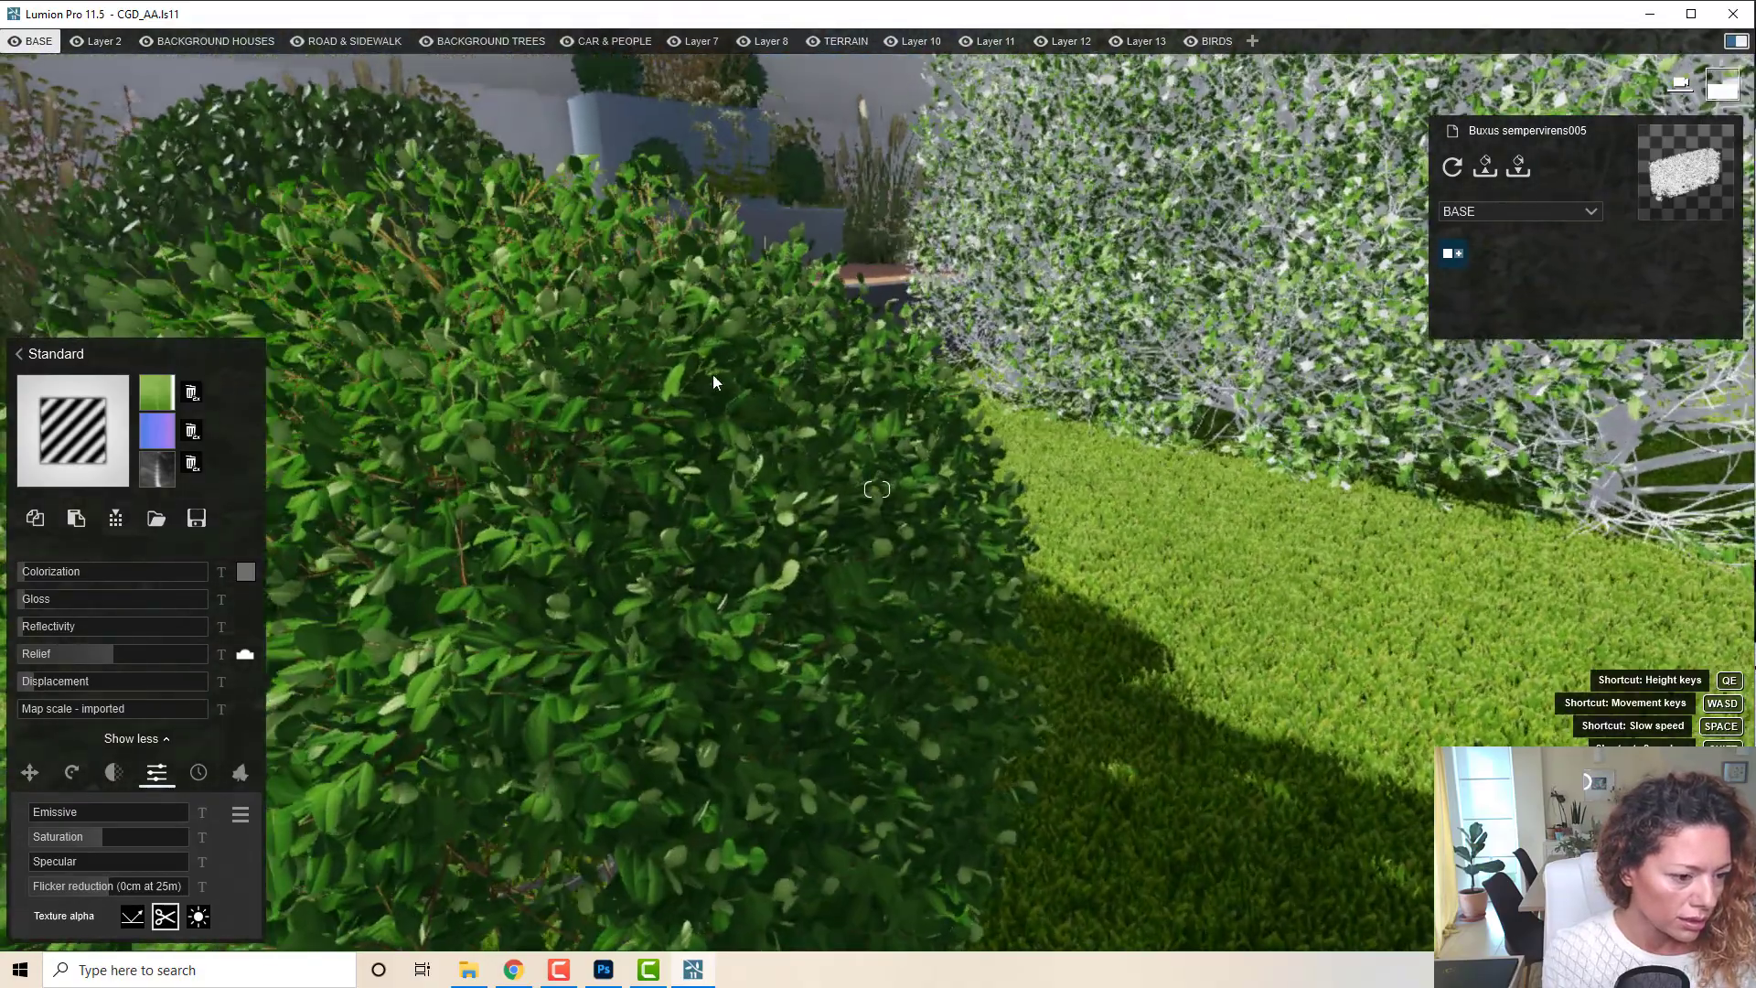
key(s)
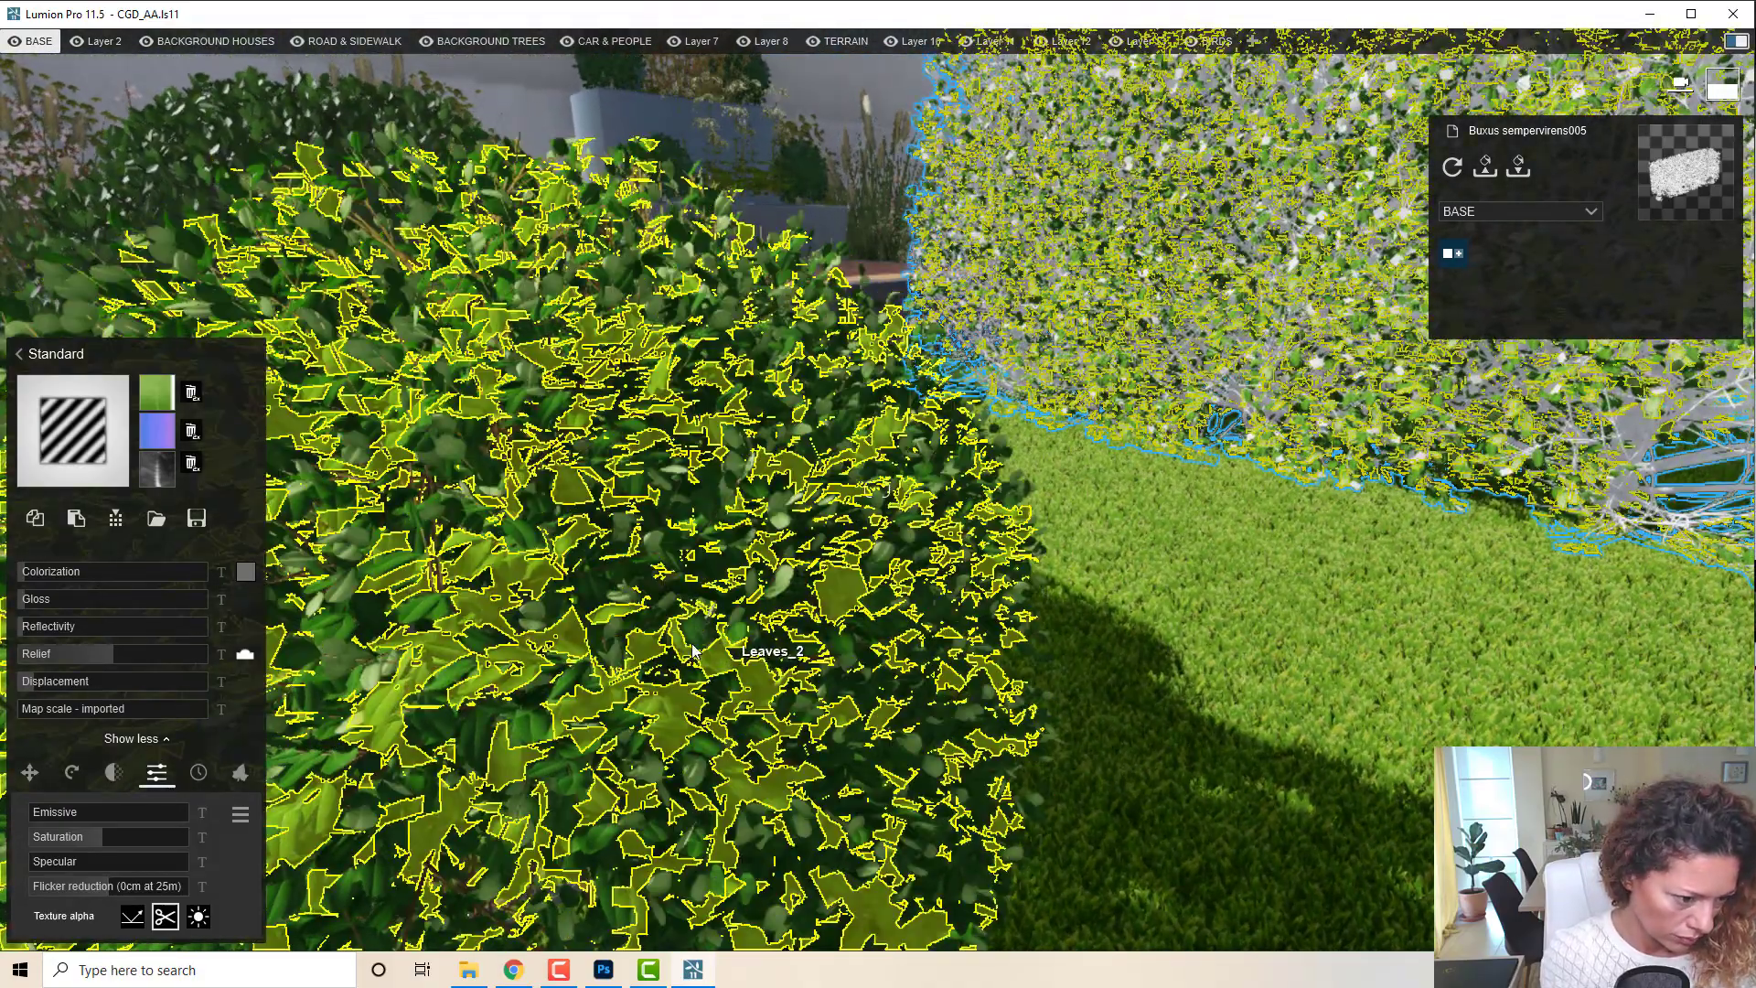
click(692, 651)
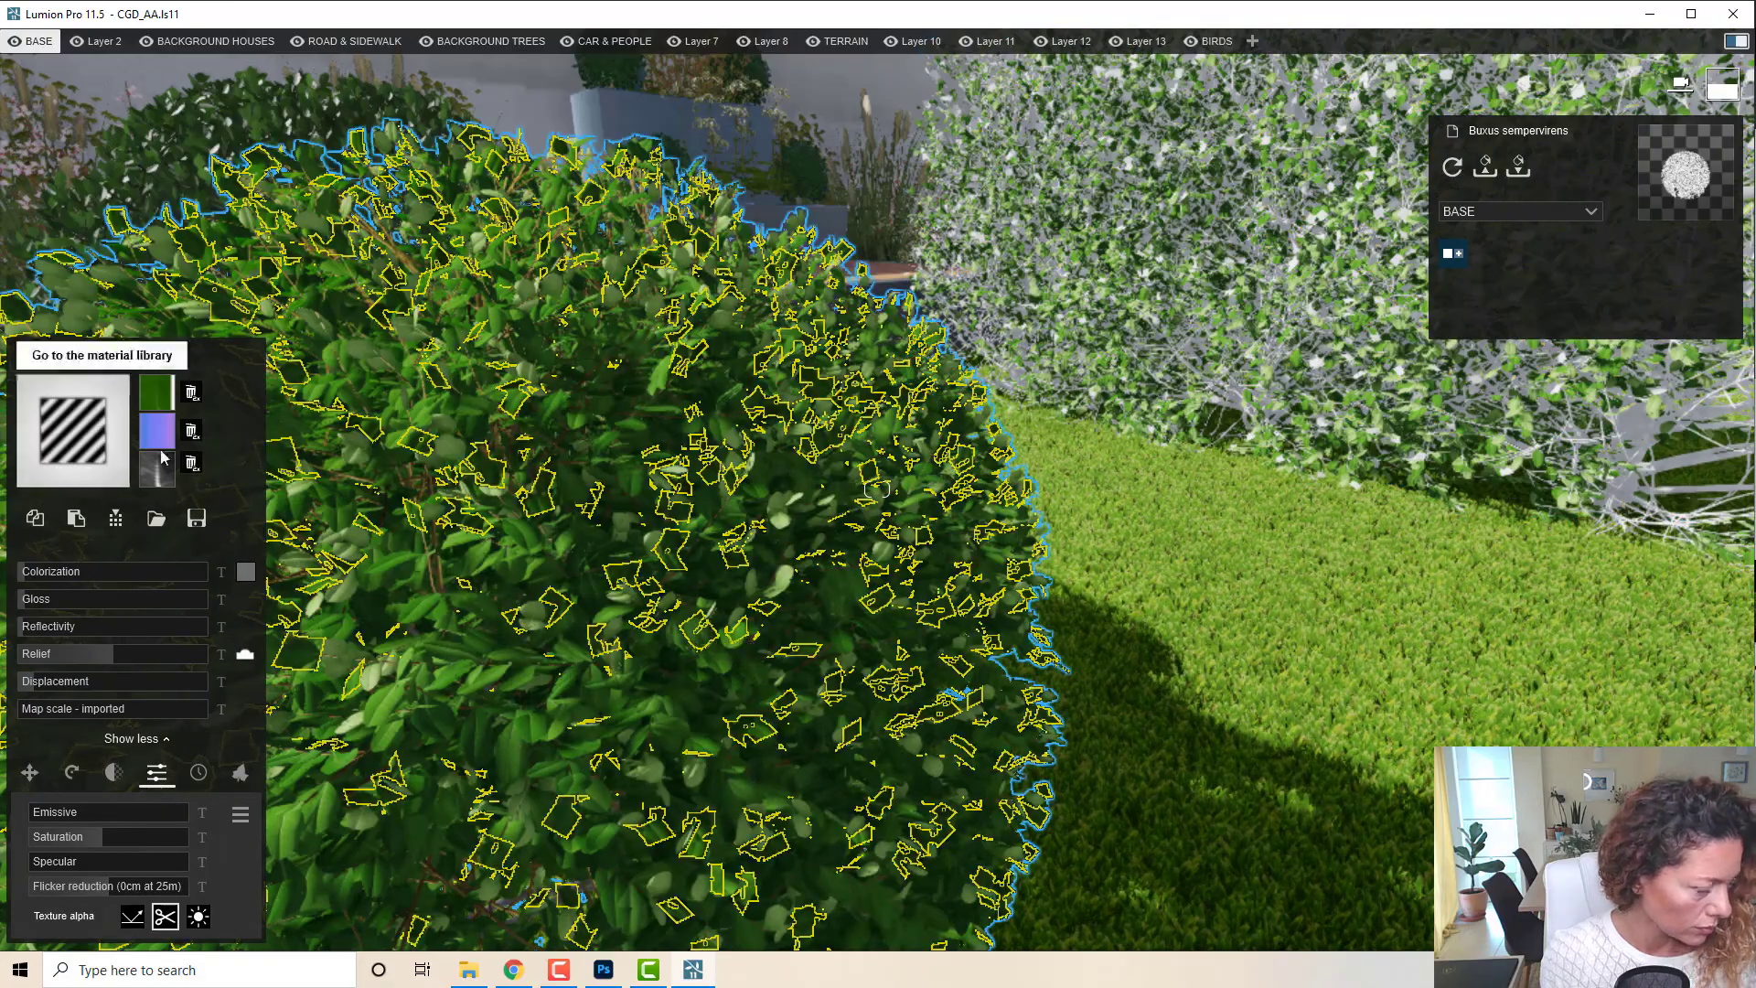
key(w)
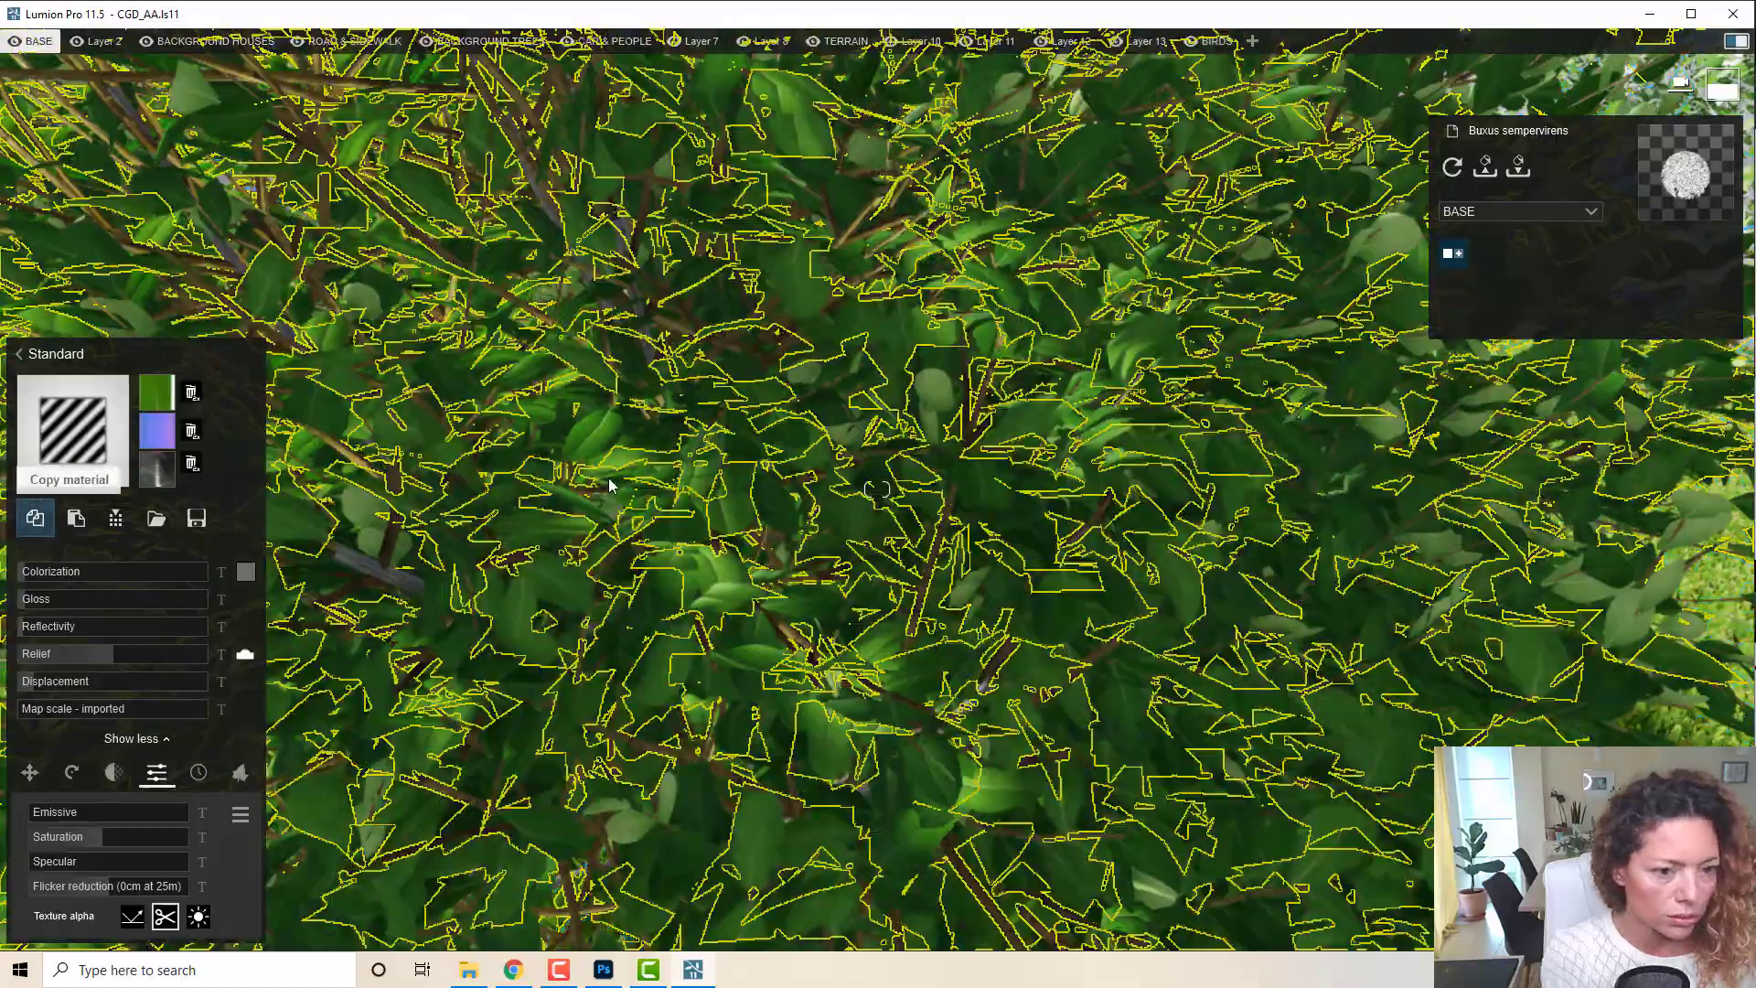
key(s)
Step: Paste the copied dark green material onto the last scattered blank leaves of the hedge
right_drag(609, 485, 841, 503)
key(w)
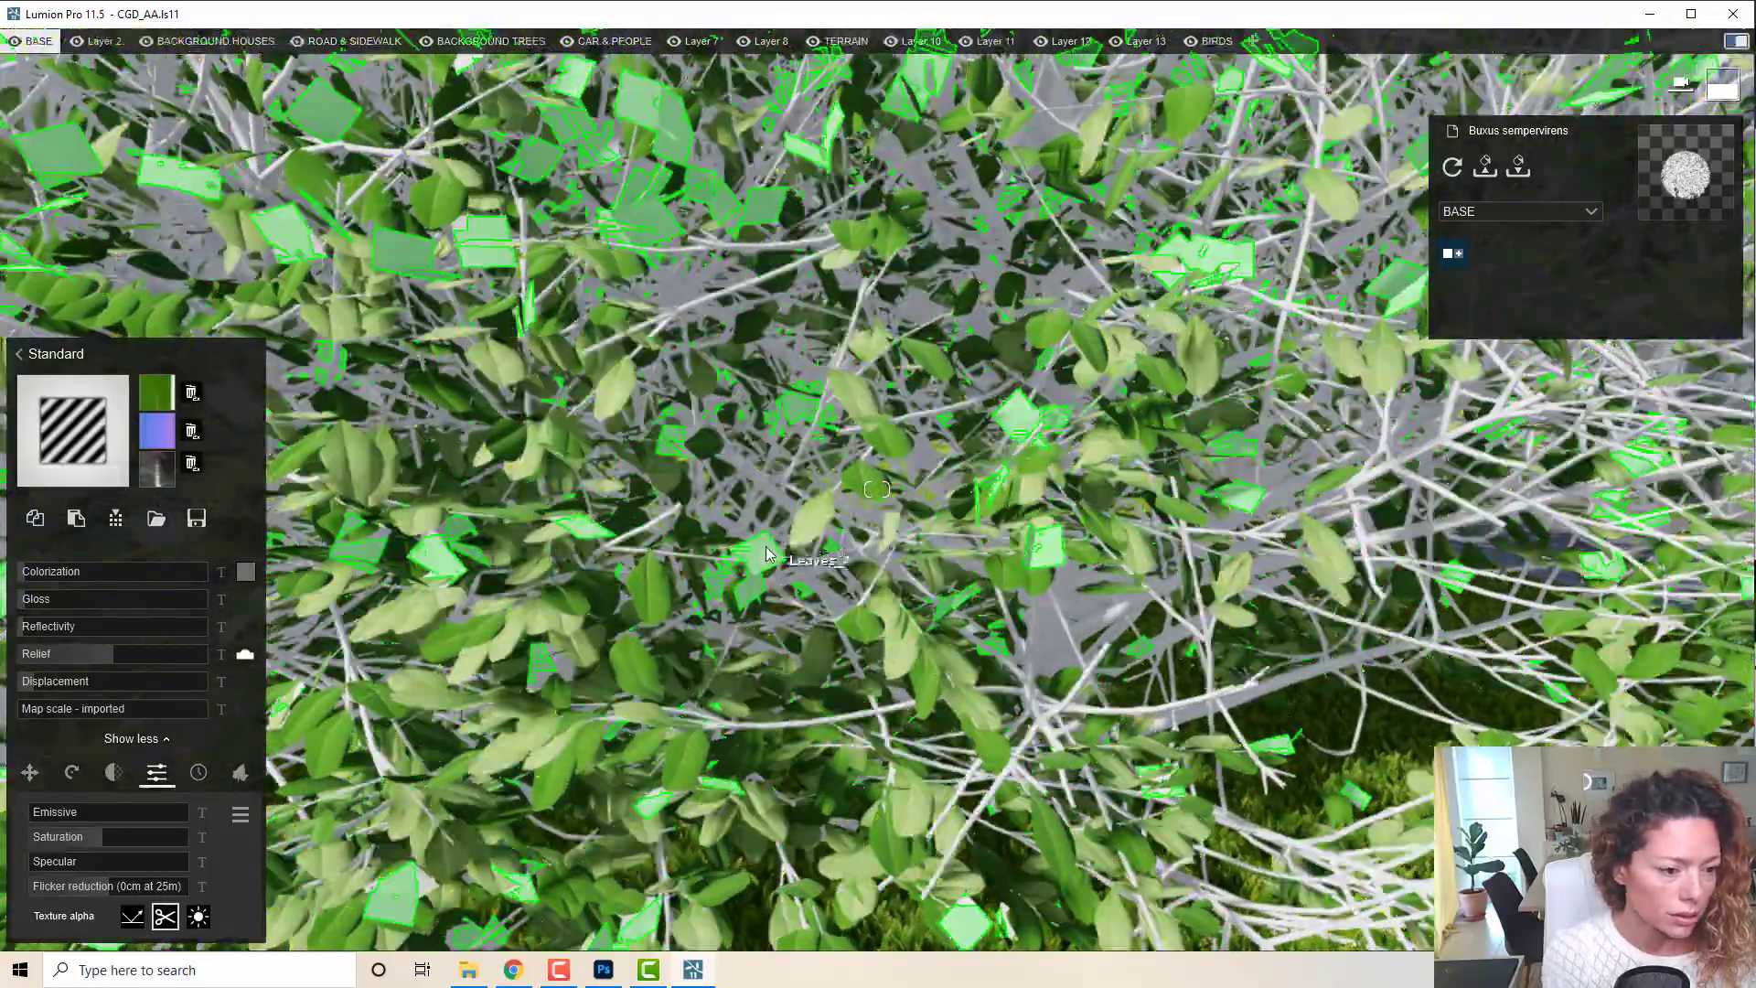
click(765, 549)
click(58, 578)
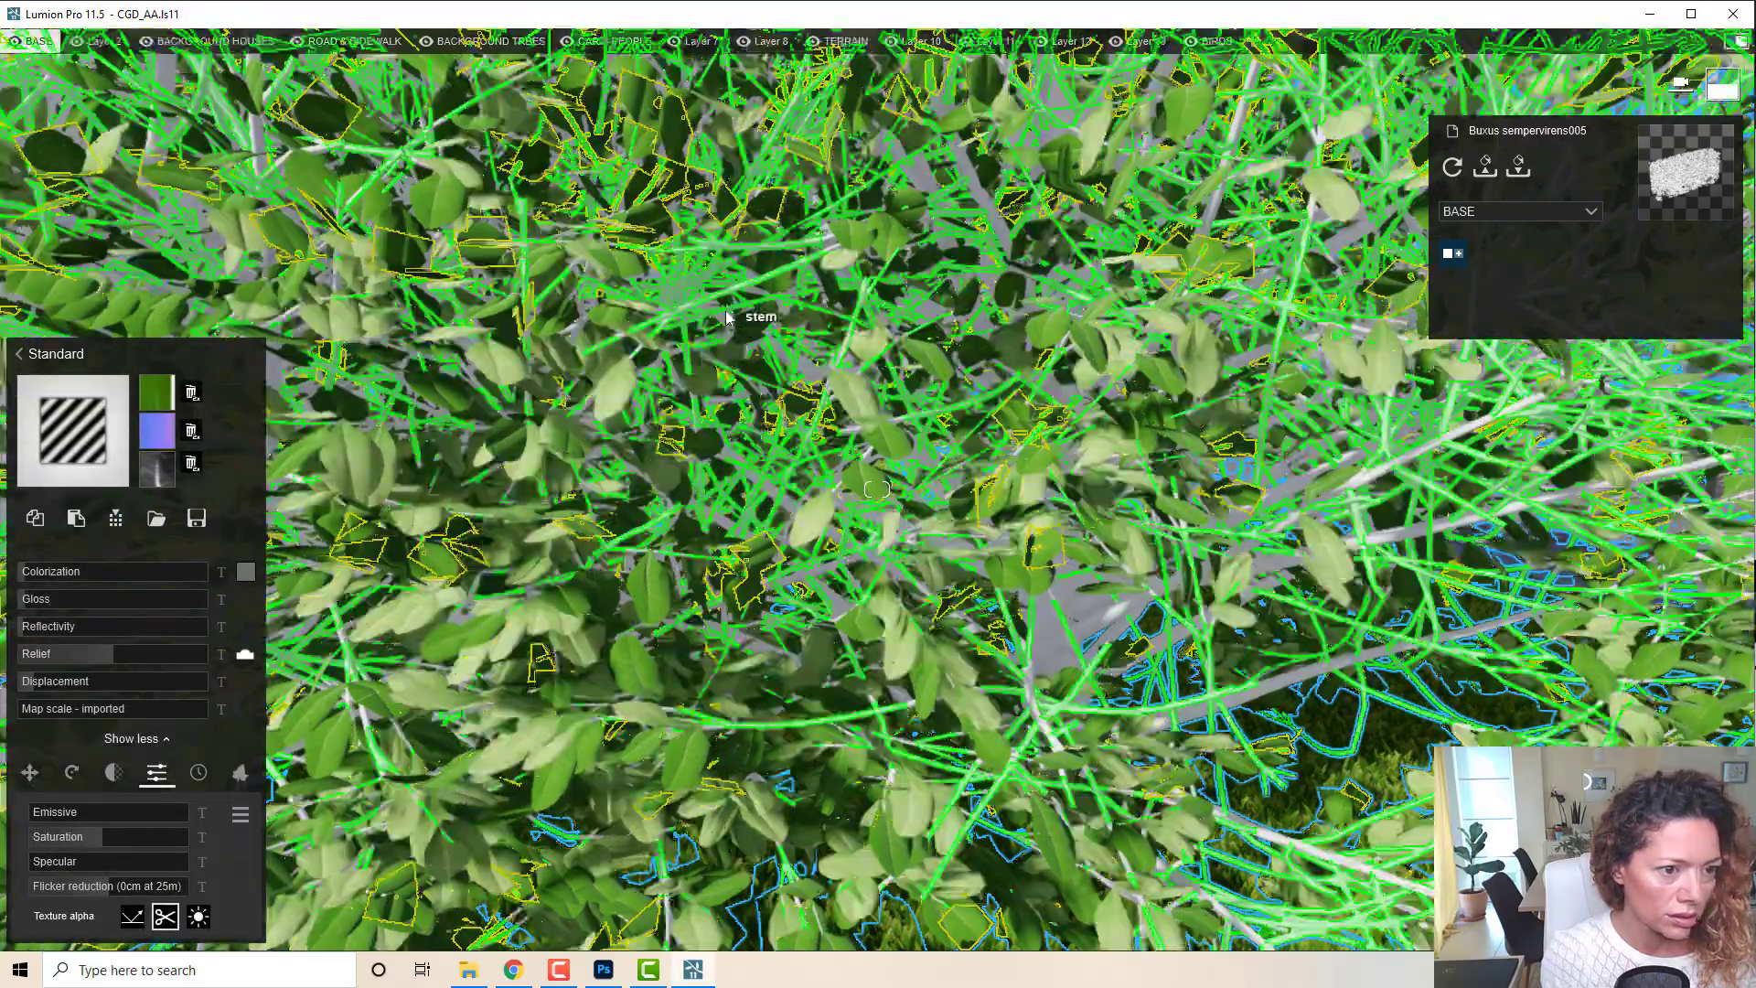
Step: Open the hedge's trunk material and examine the hedge's leaf coverage and untextured stems from several angles
click(887, 586)
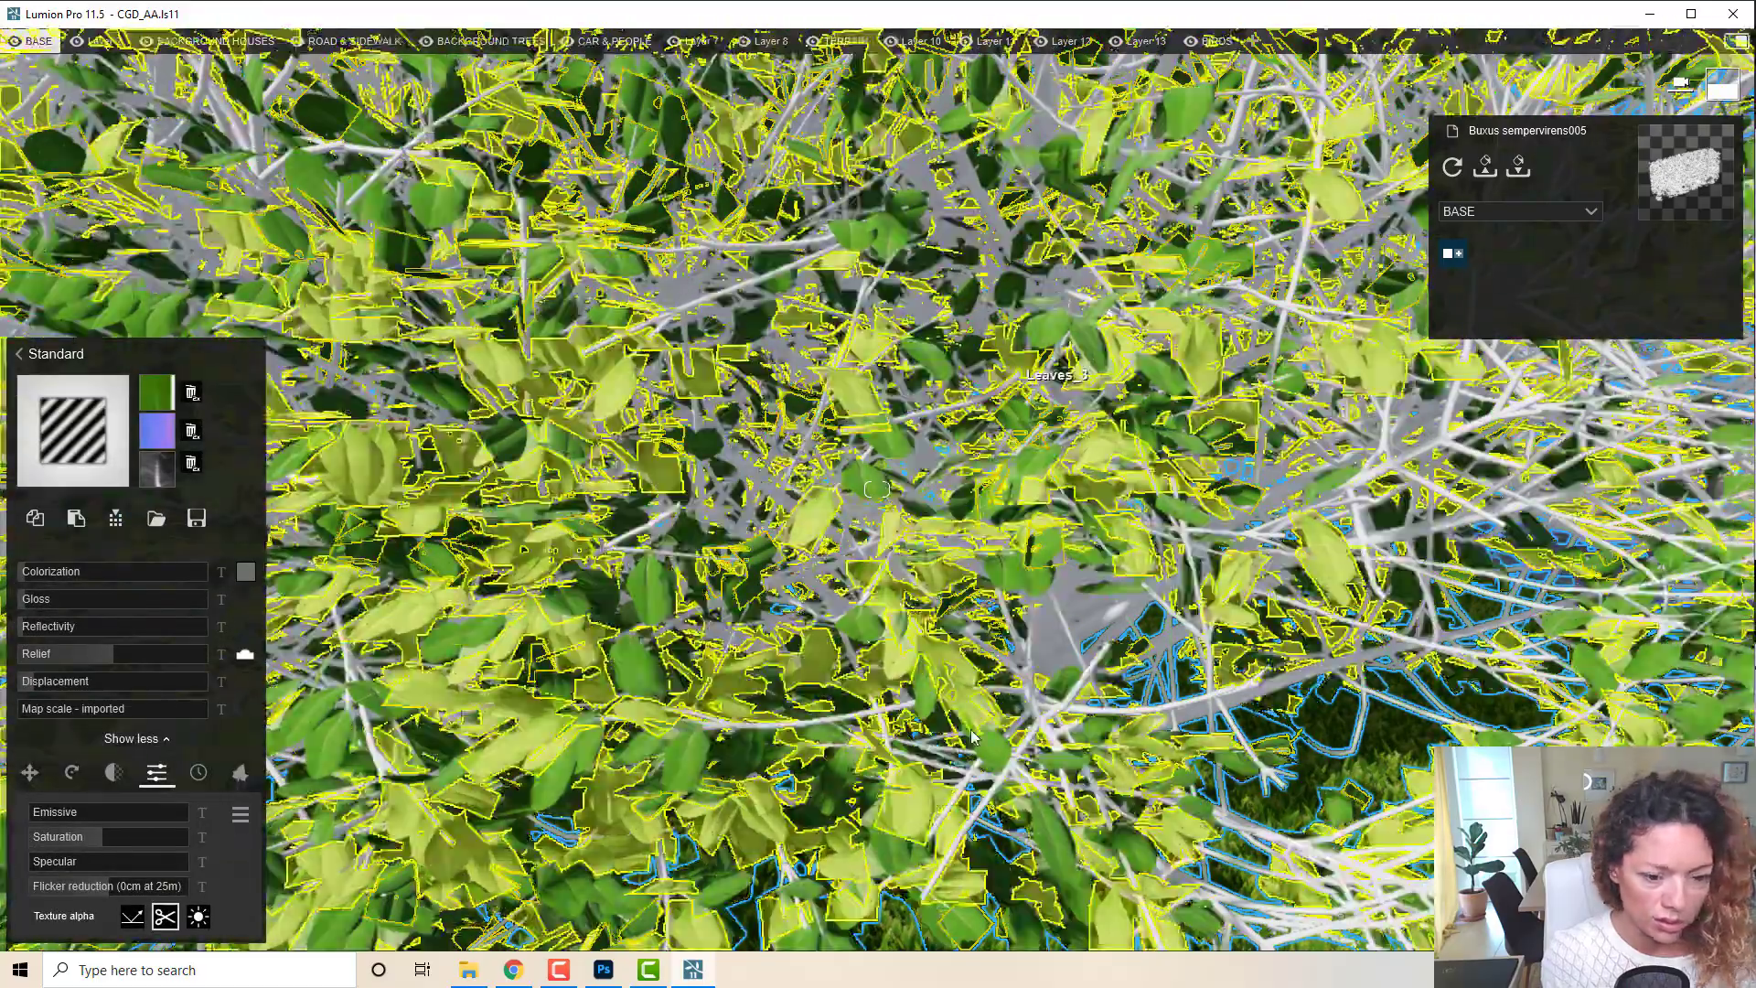
click(1071, 641)
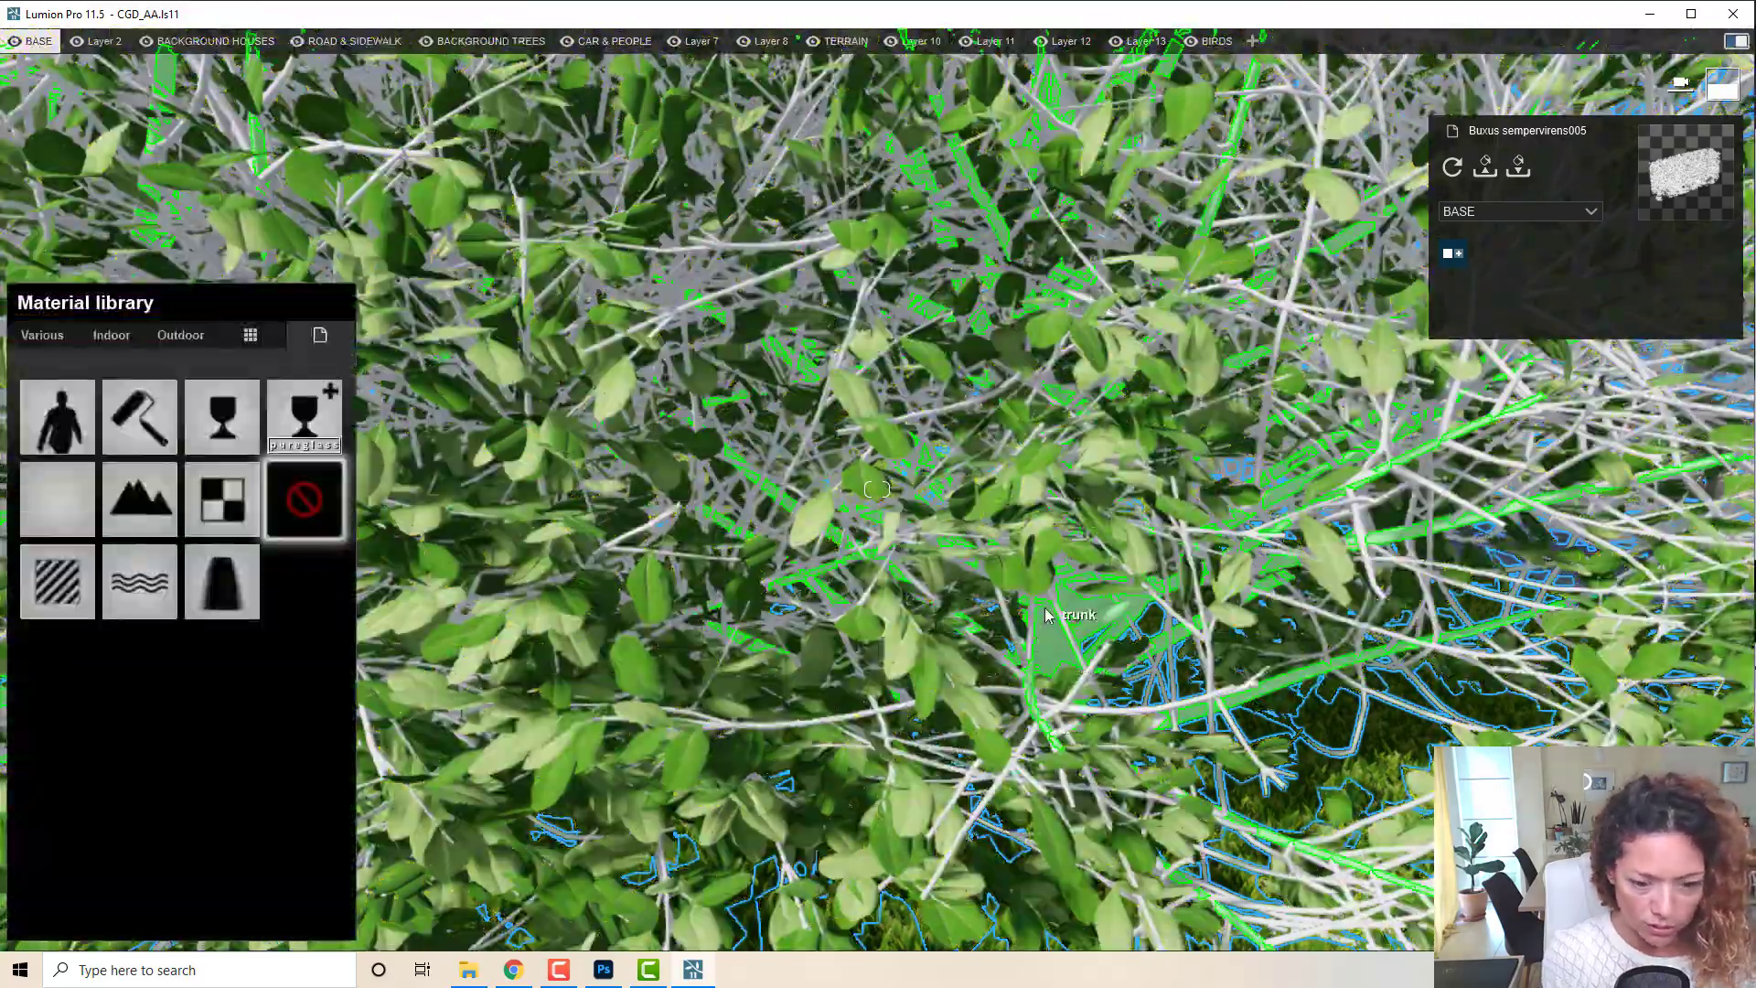
key(s)
right_drag(1045, 607, 1043, 512)
key(w)
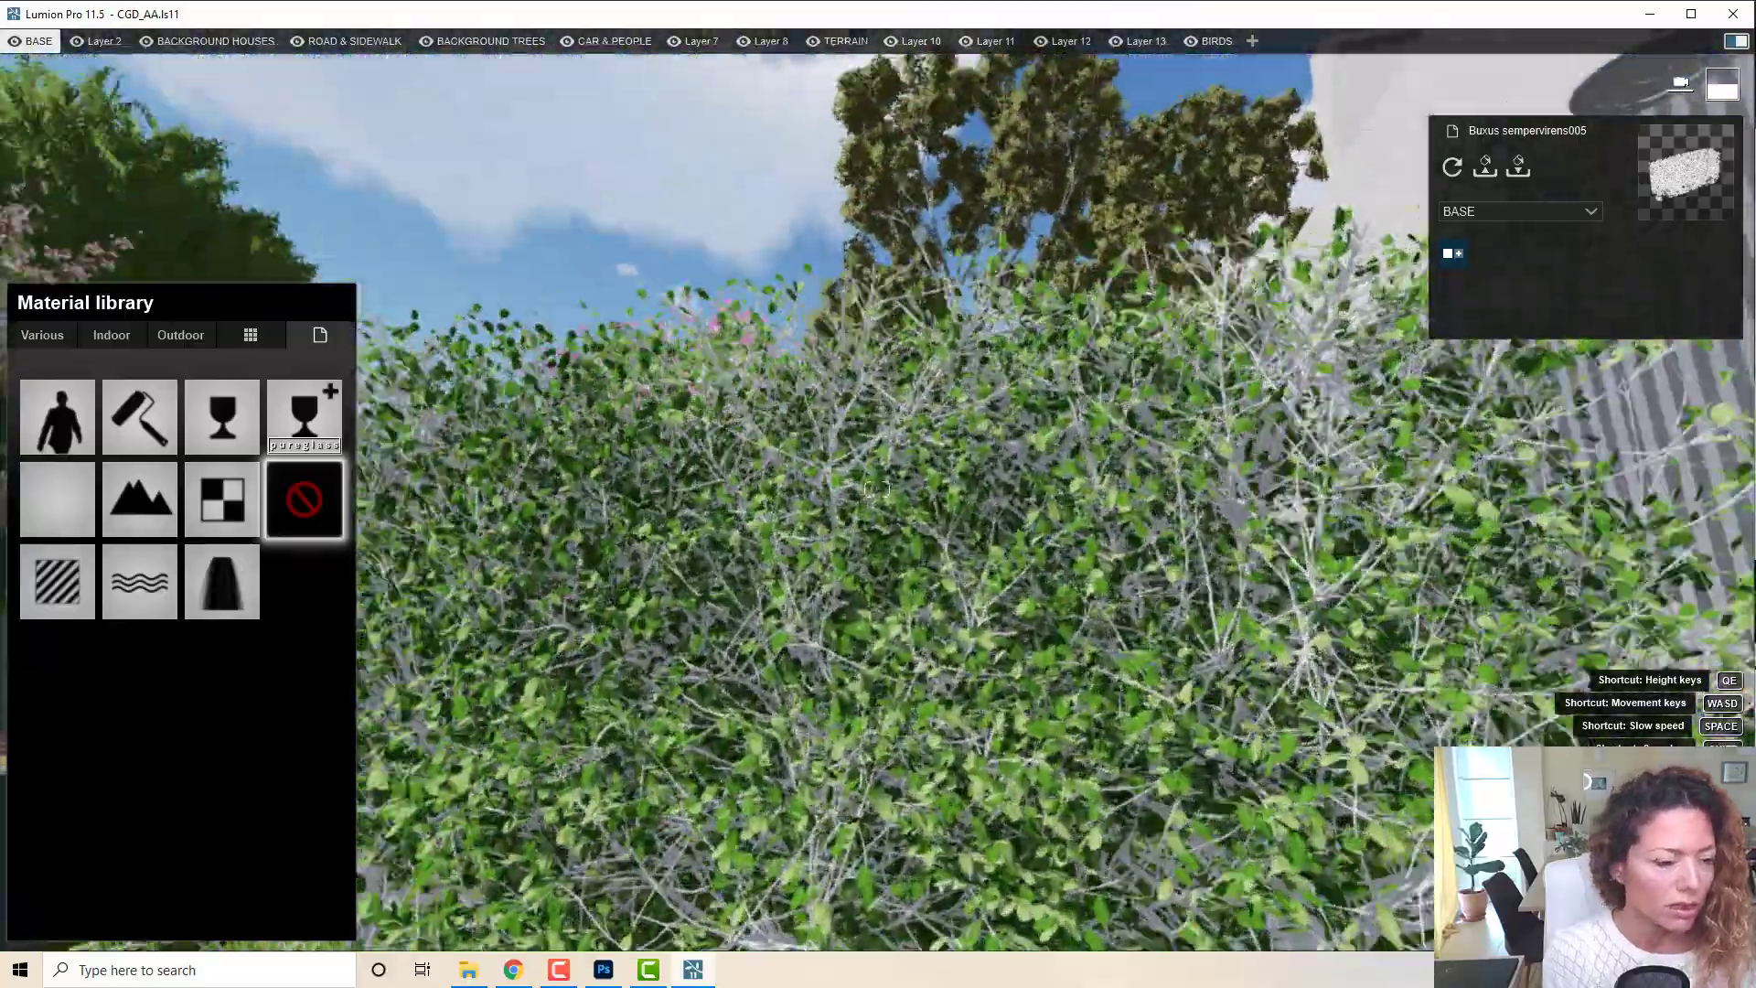
scroll(876, 489, up, 5)
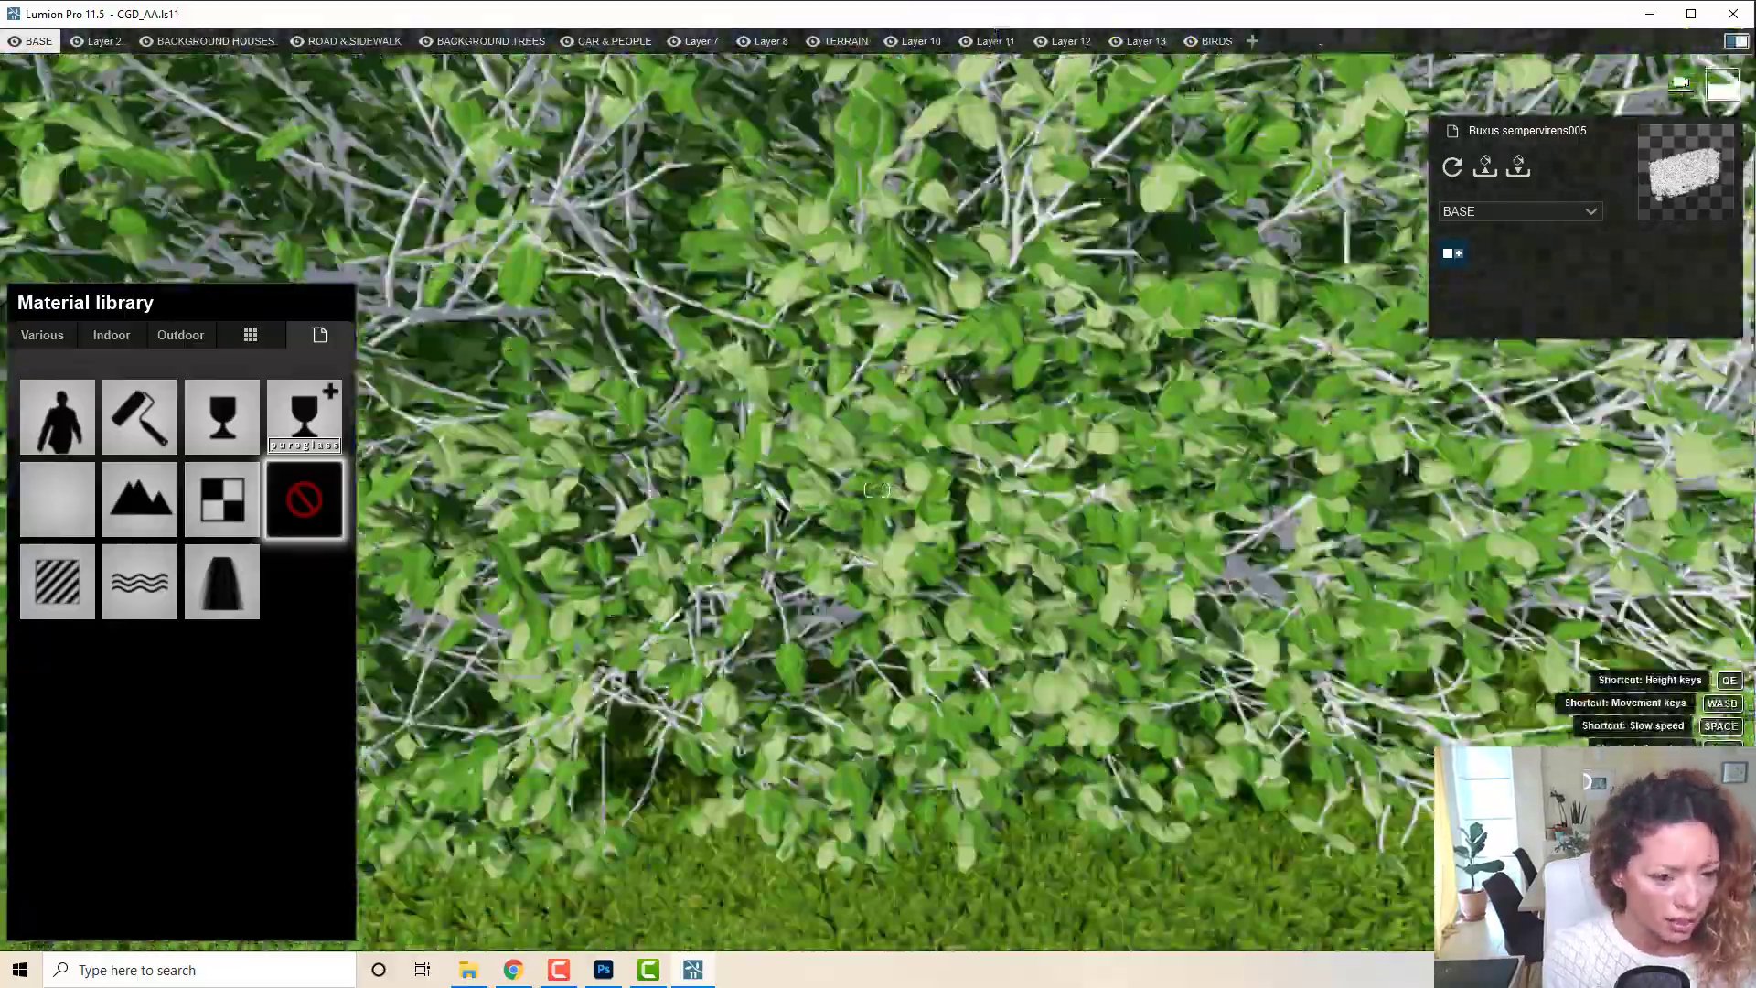
scroll(877, 489, down, 6)
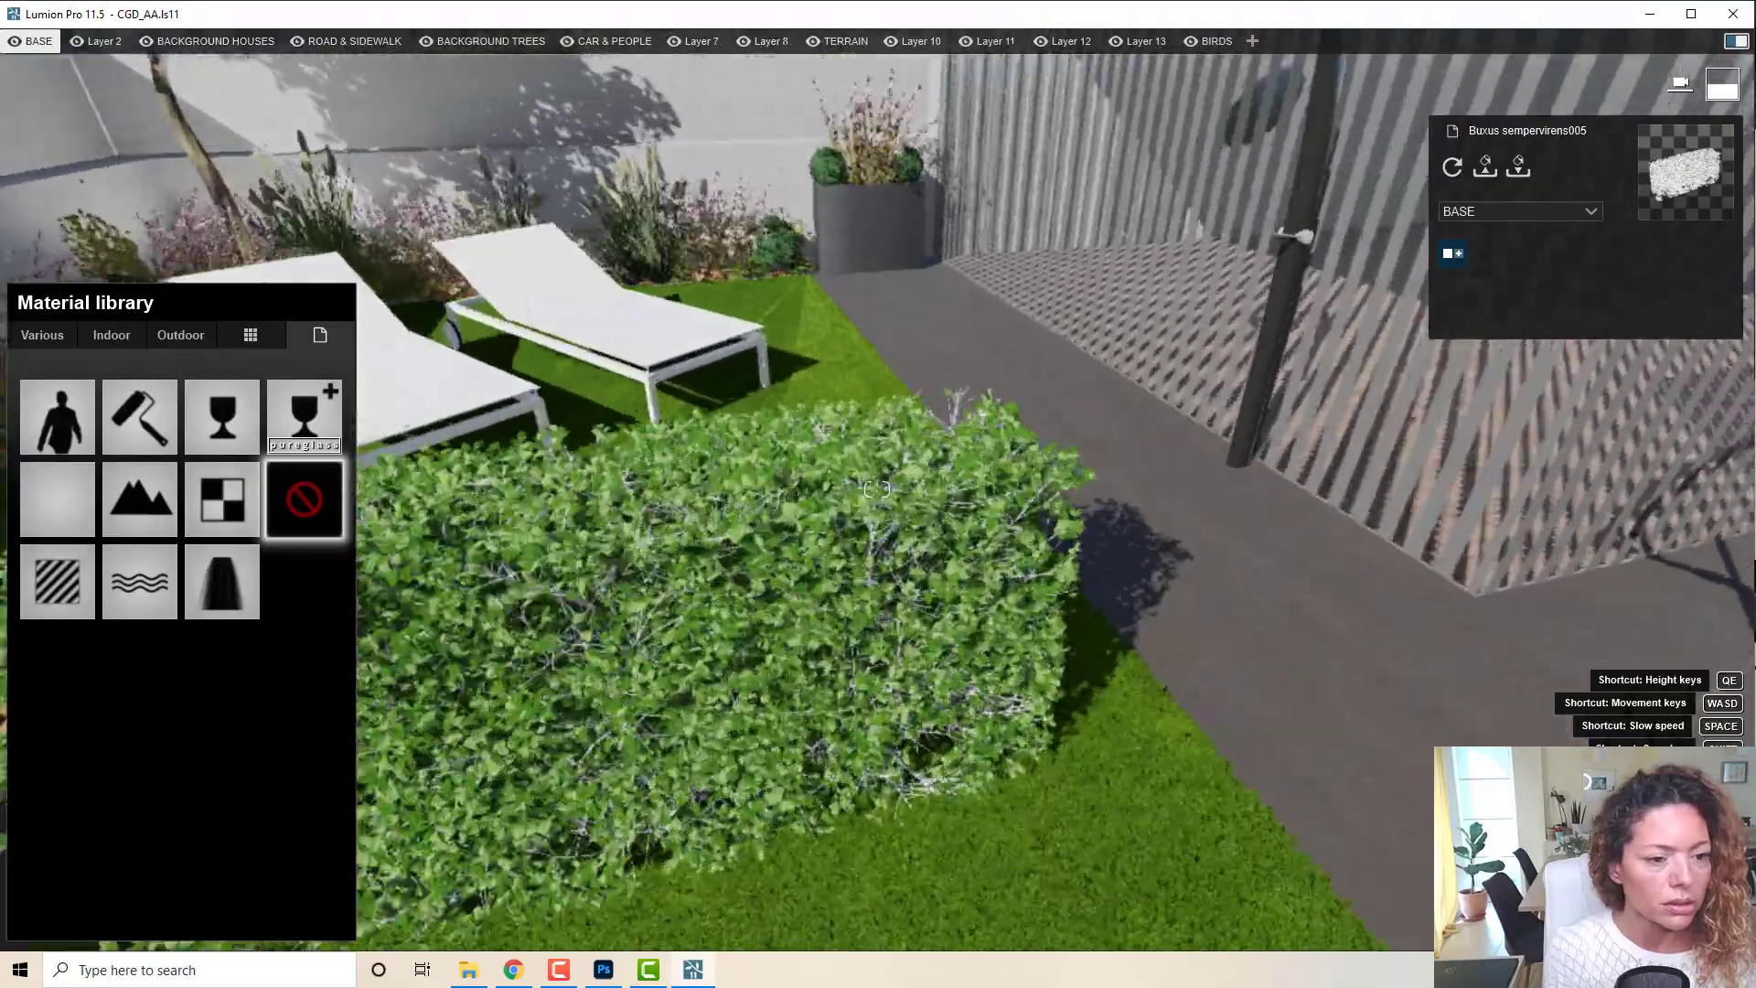
scroll(877, 489, up, 6)
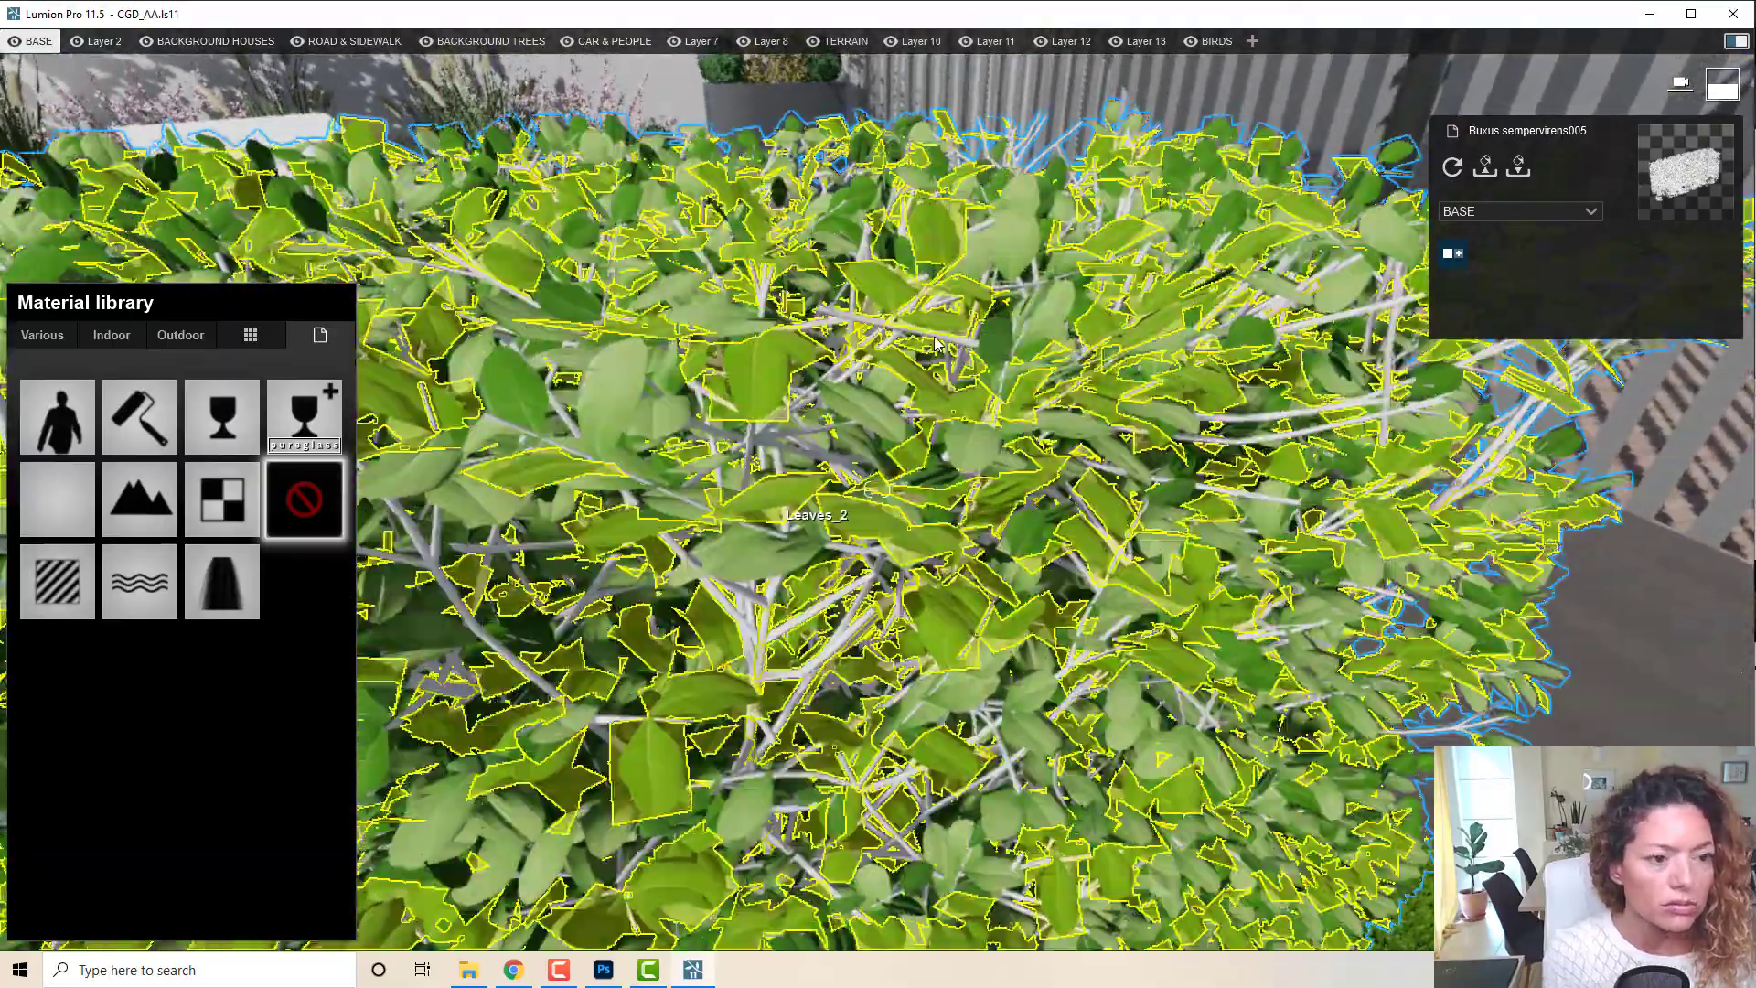
scroll(811, 366, down, 5)
right_drag(811, 366, 586, 352)
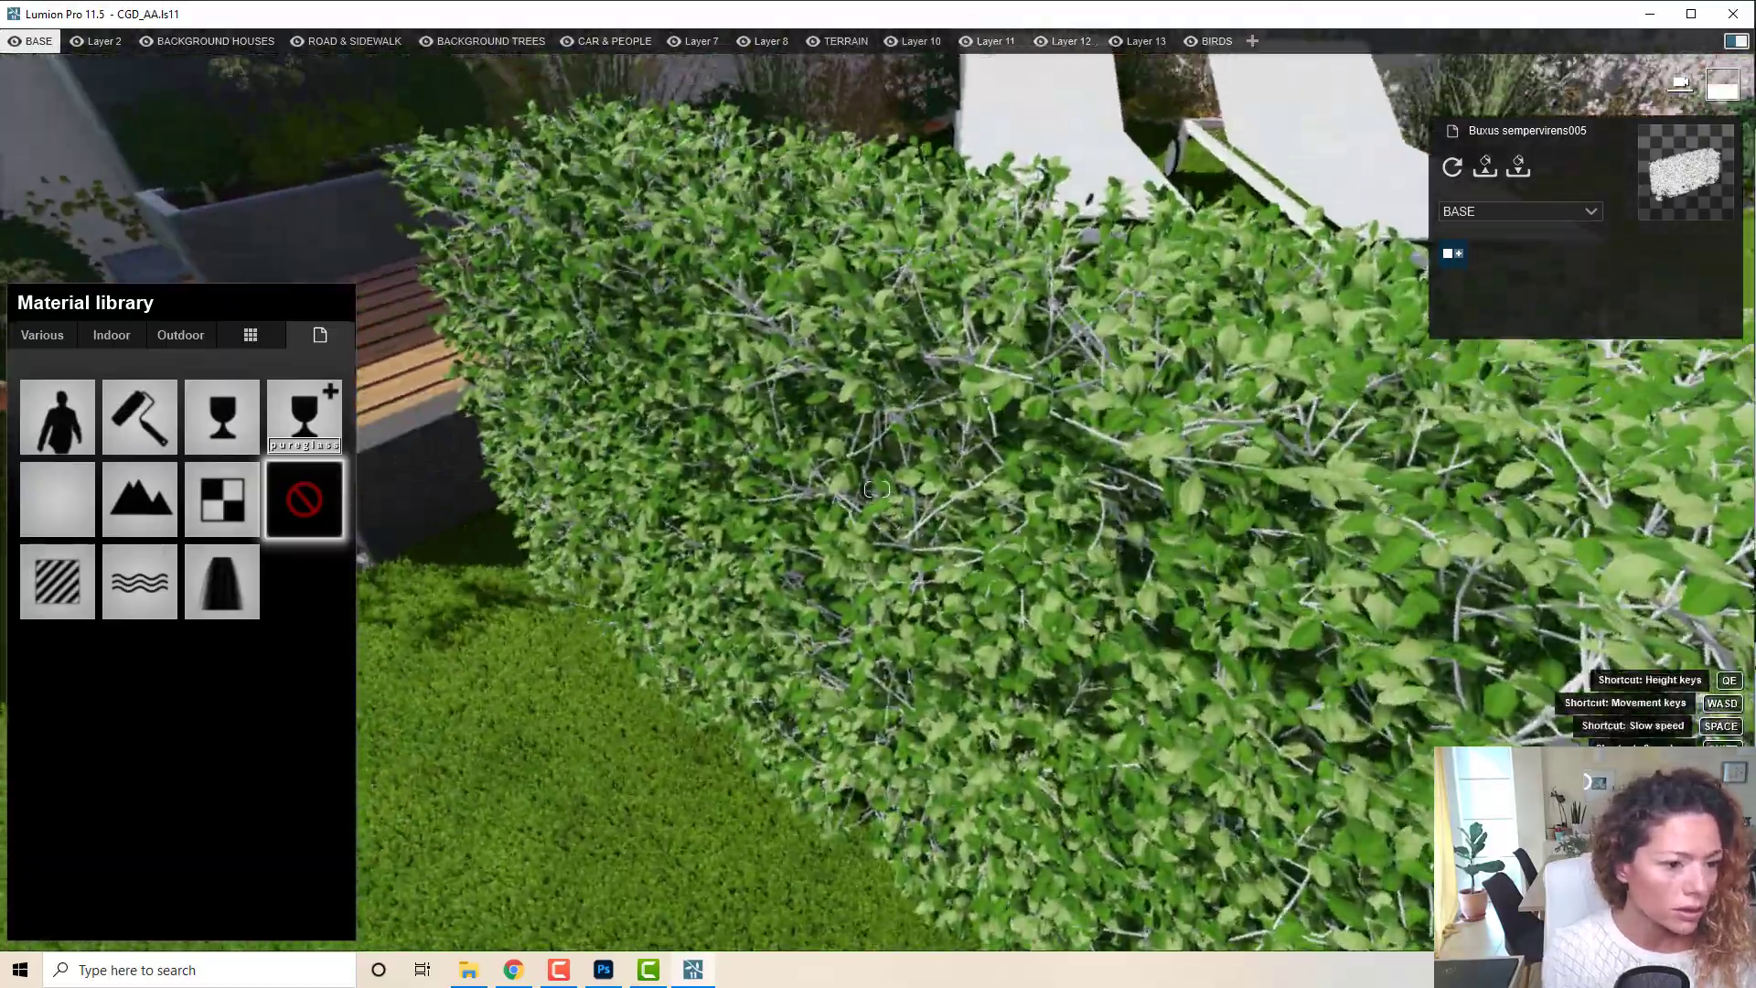
Step: Copy the stem material of the round Buxus sempervirens shrub
scroll(877, 489, down, 5)
right_drag(877, 489, 640, 631)
scroll(876, 489, up, 3)
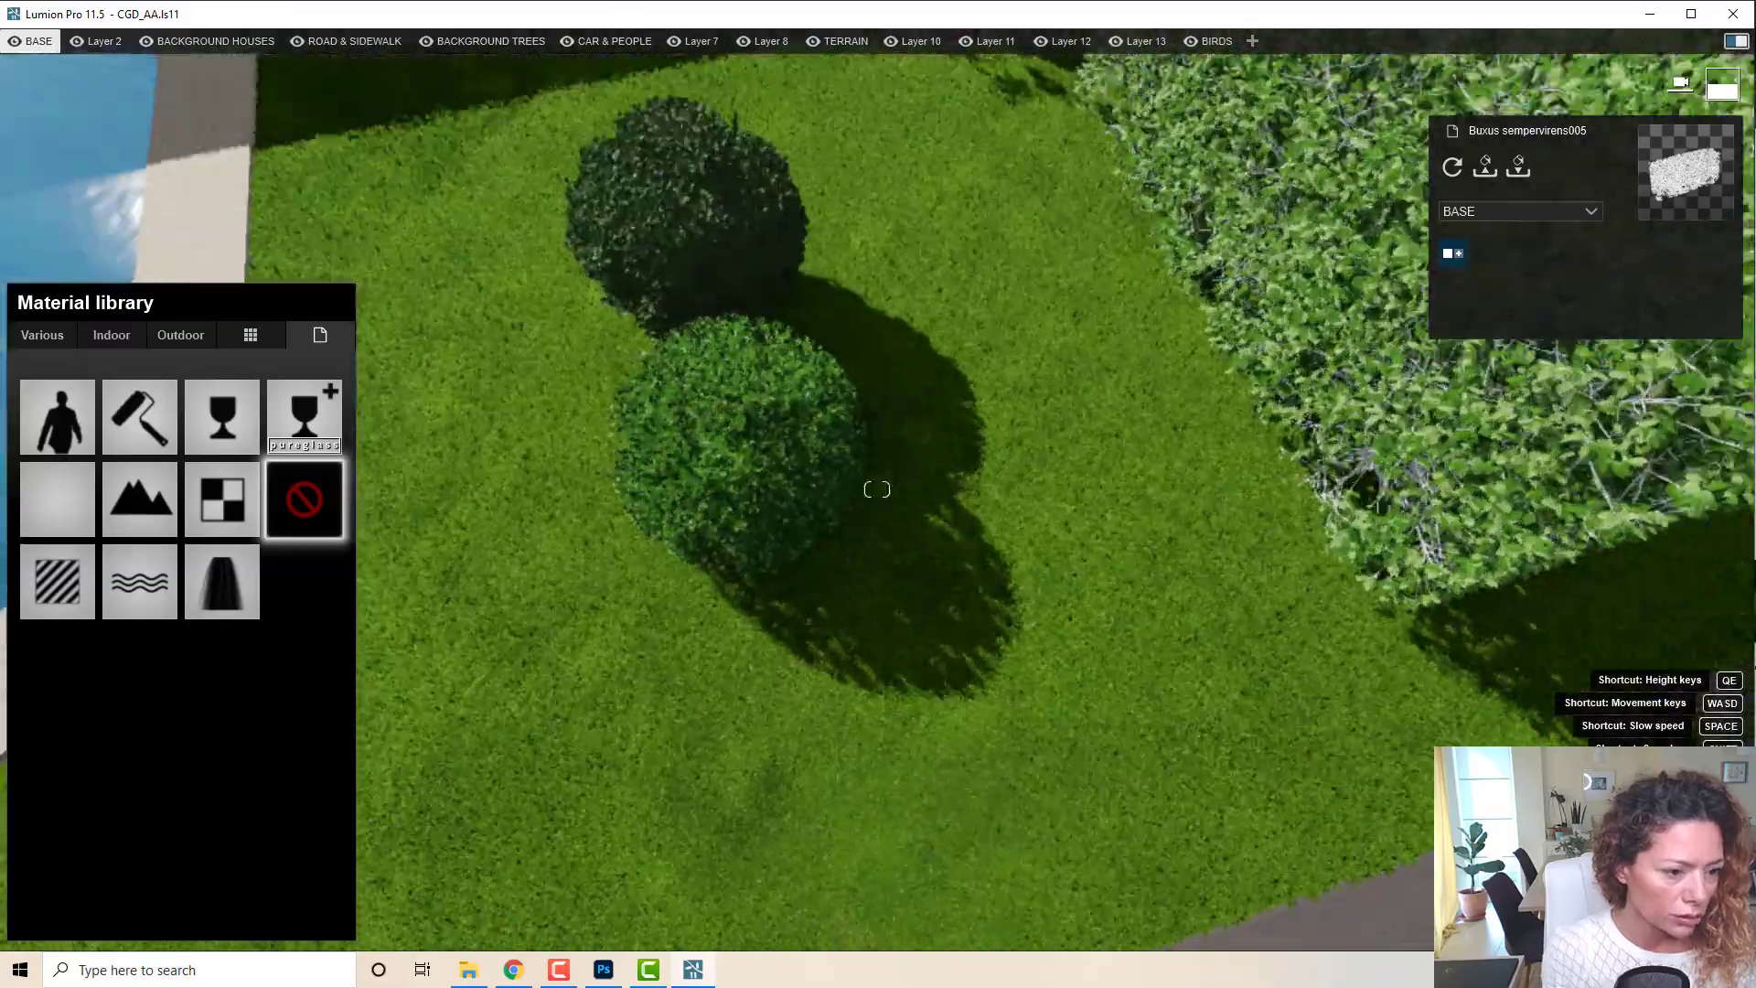
scroll(876, 489, up, 5)
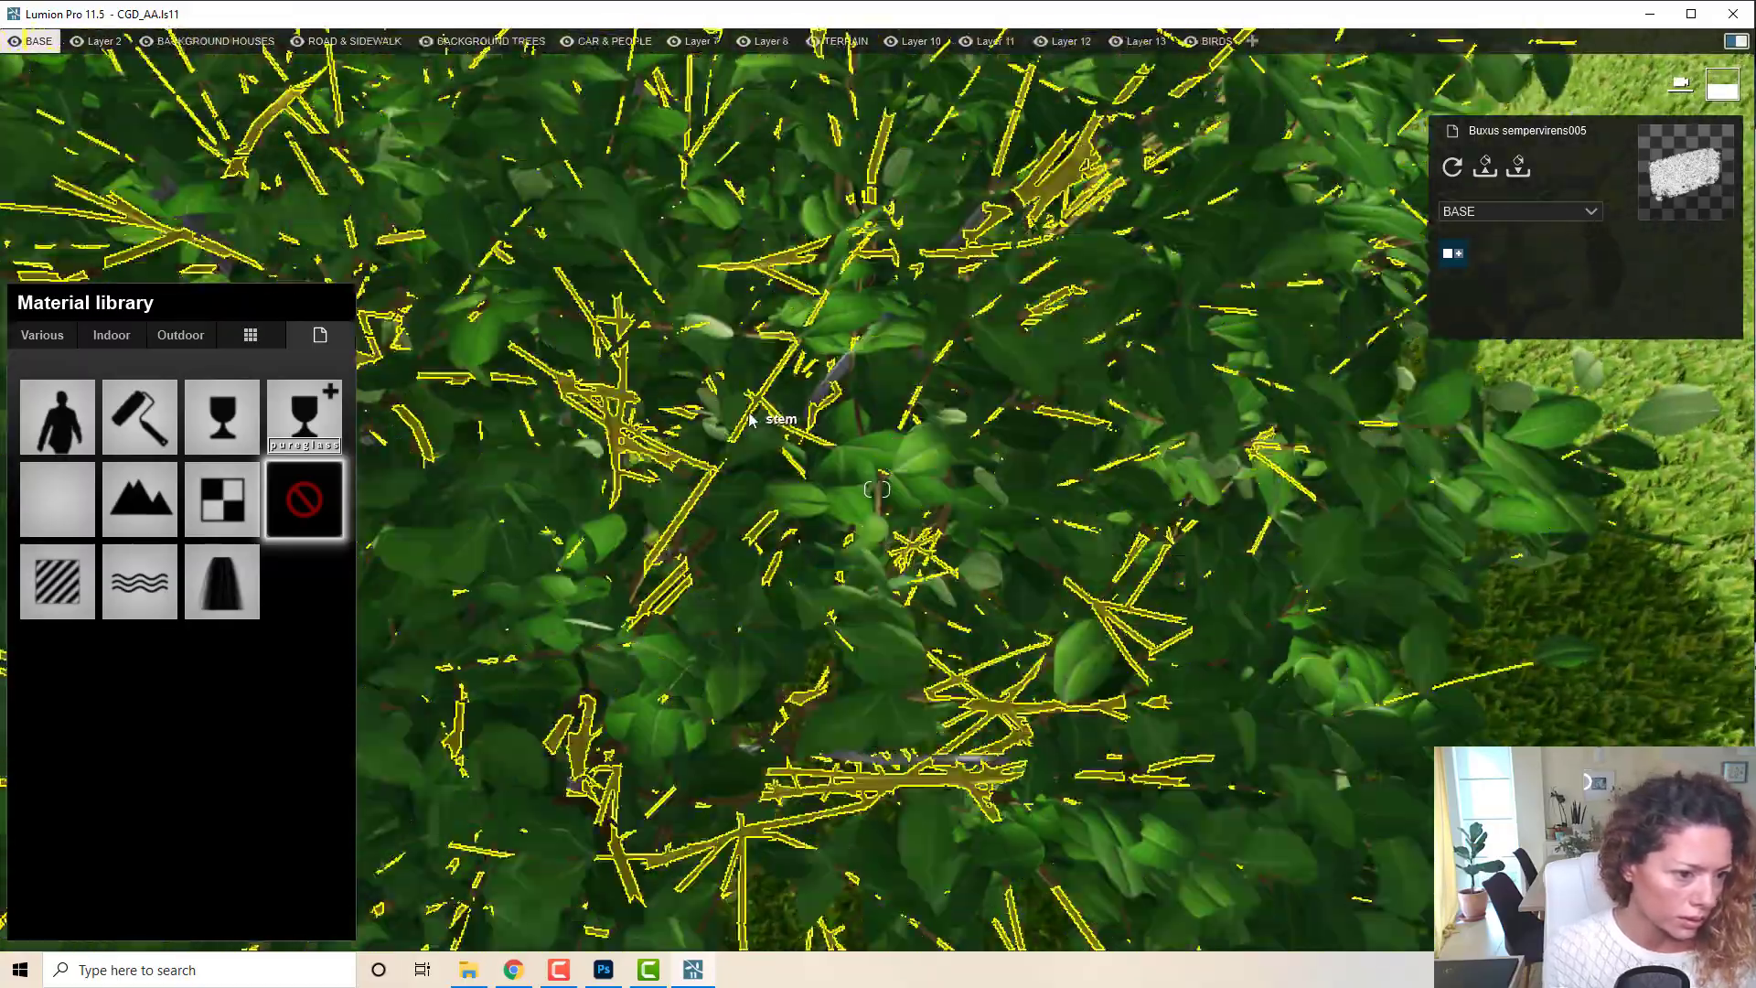
click(749, 419)
click(57, 582)
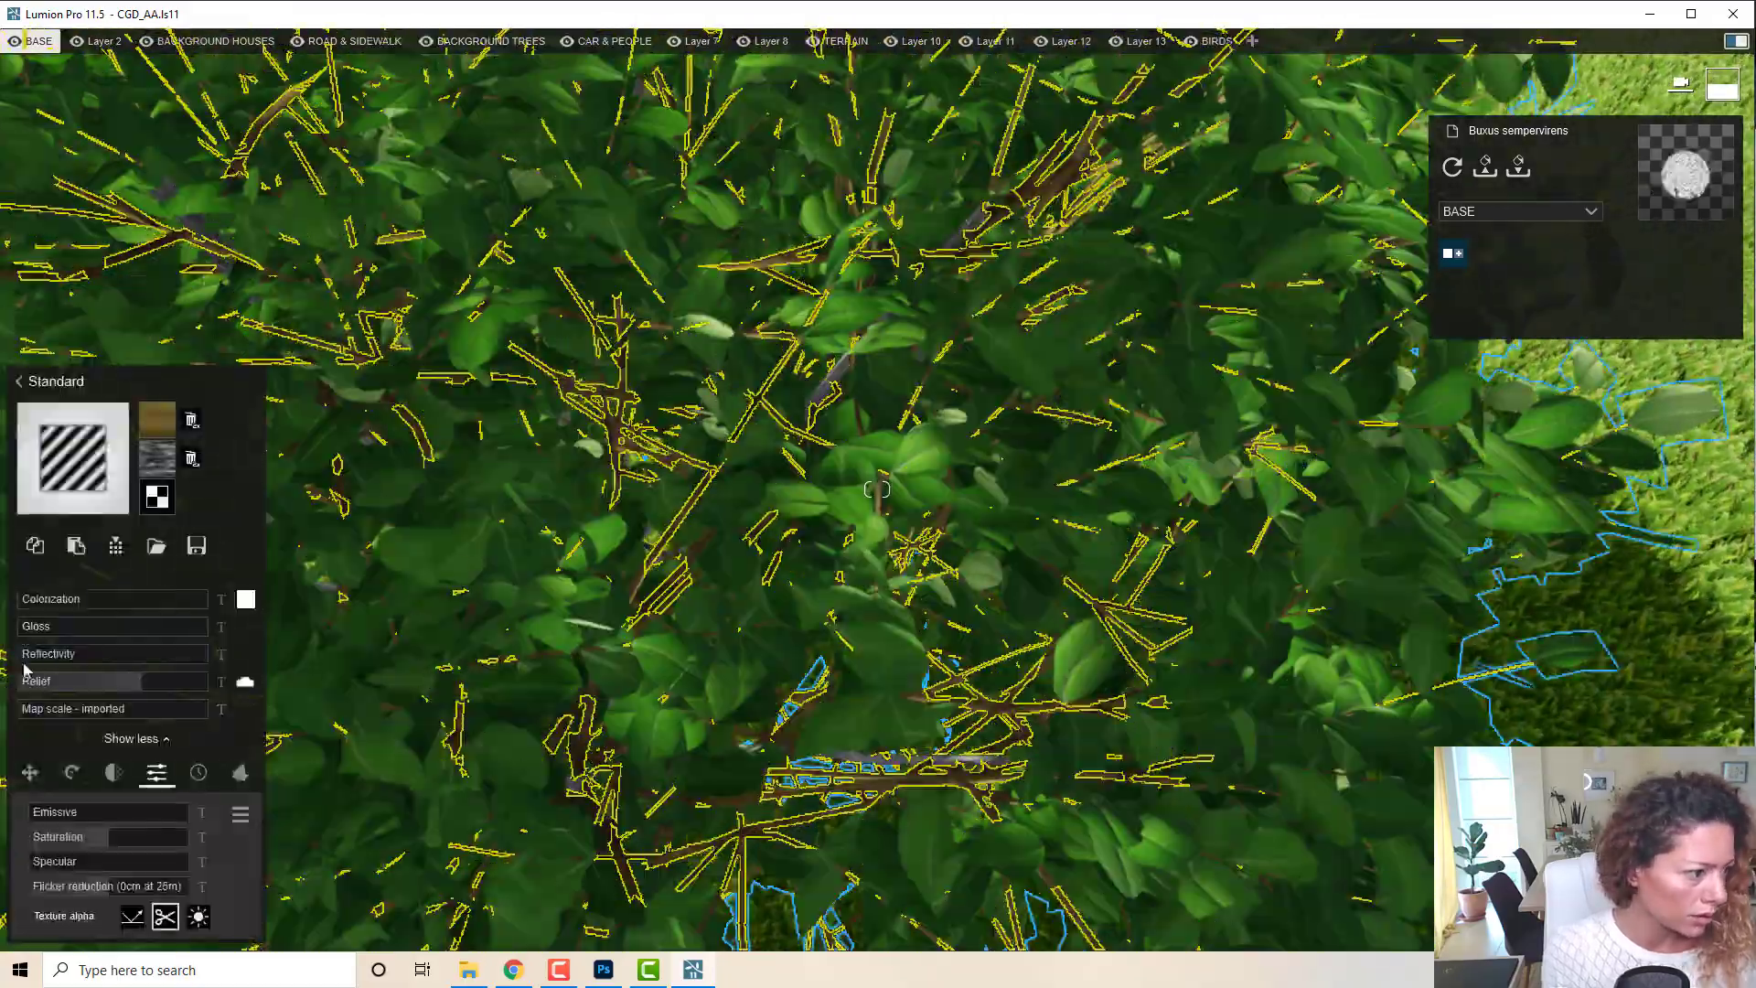
click(35, 549)
Step: Give the hedge's blank stems a Standard material and paste the copied stem material onto them
right_drag(878, 494, 1198, 407)
key(w)
key(w)
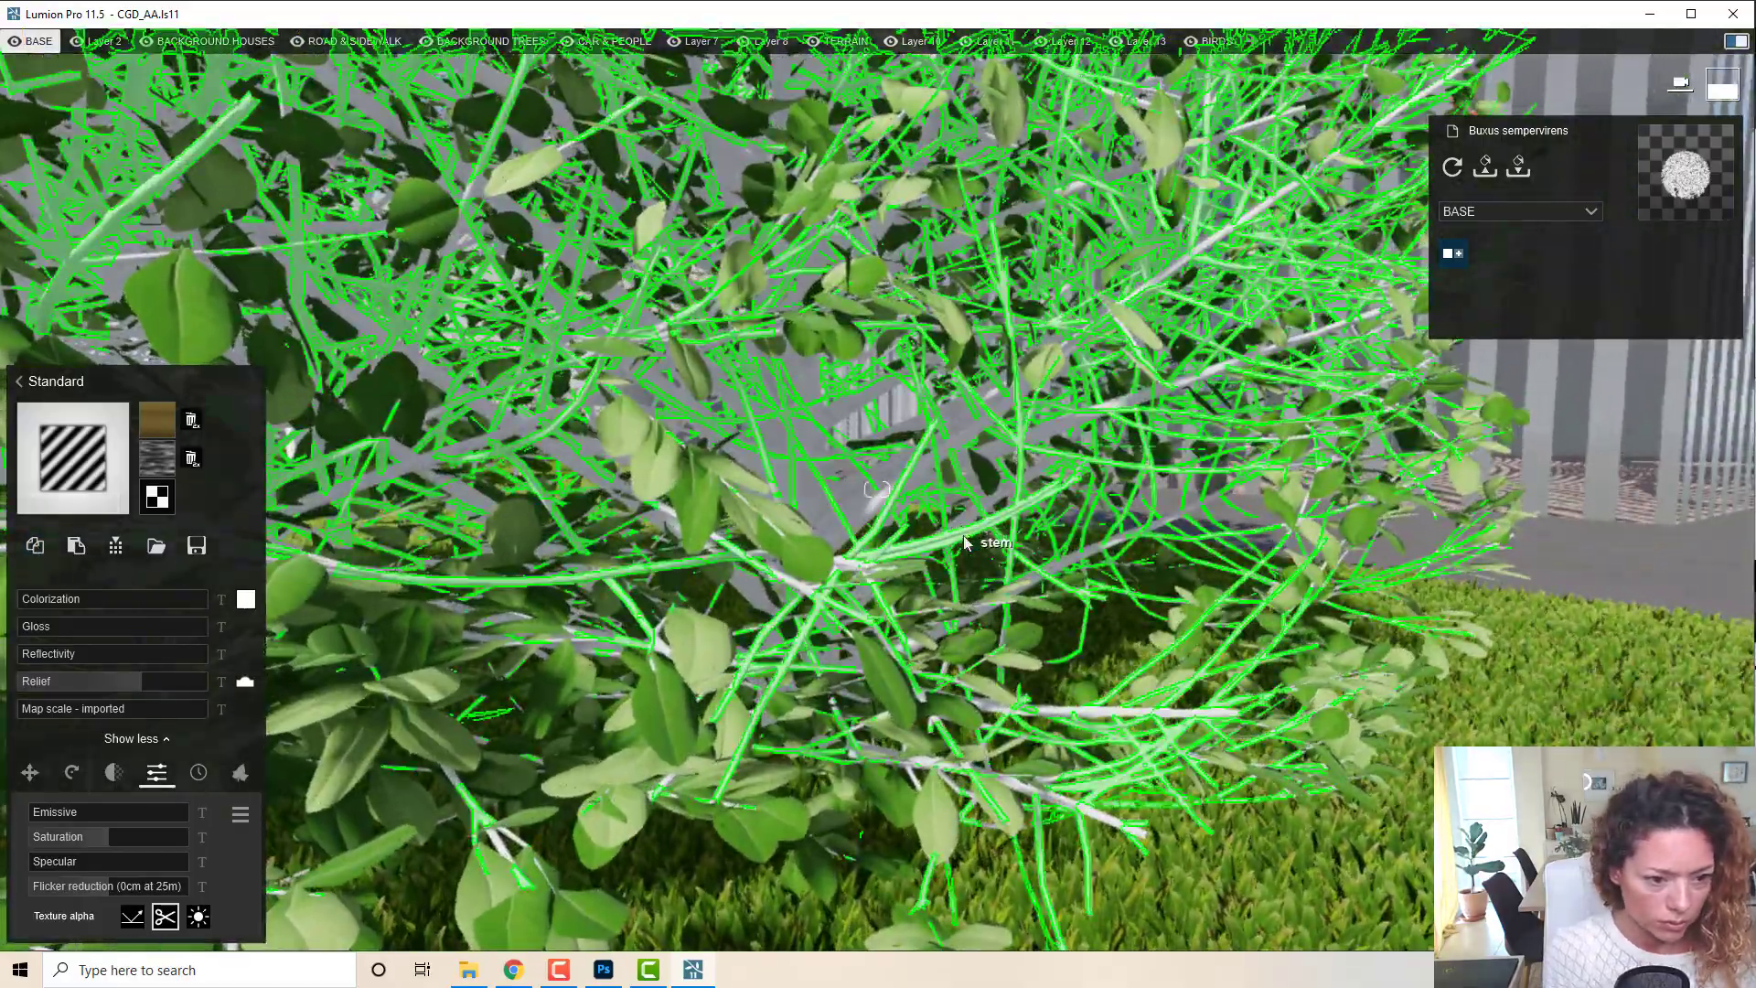
click(965, 542)
click(59, 501)
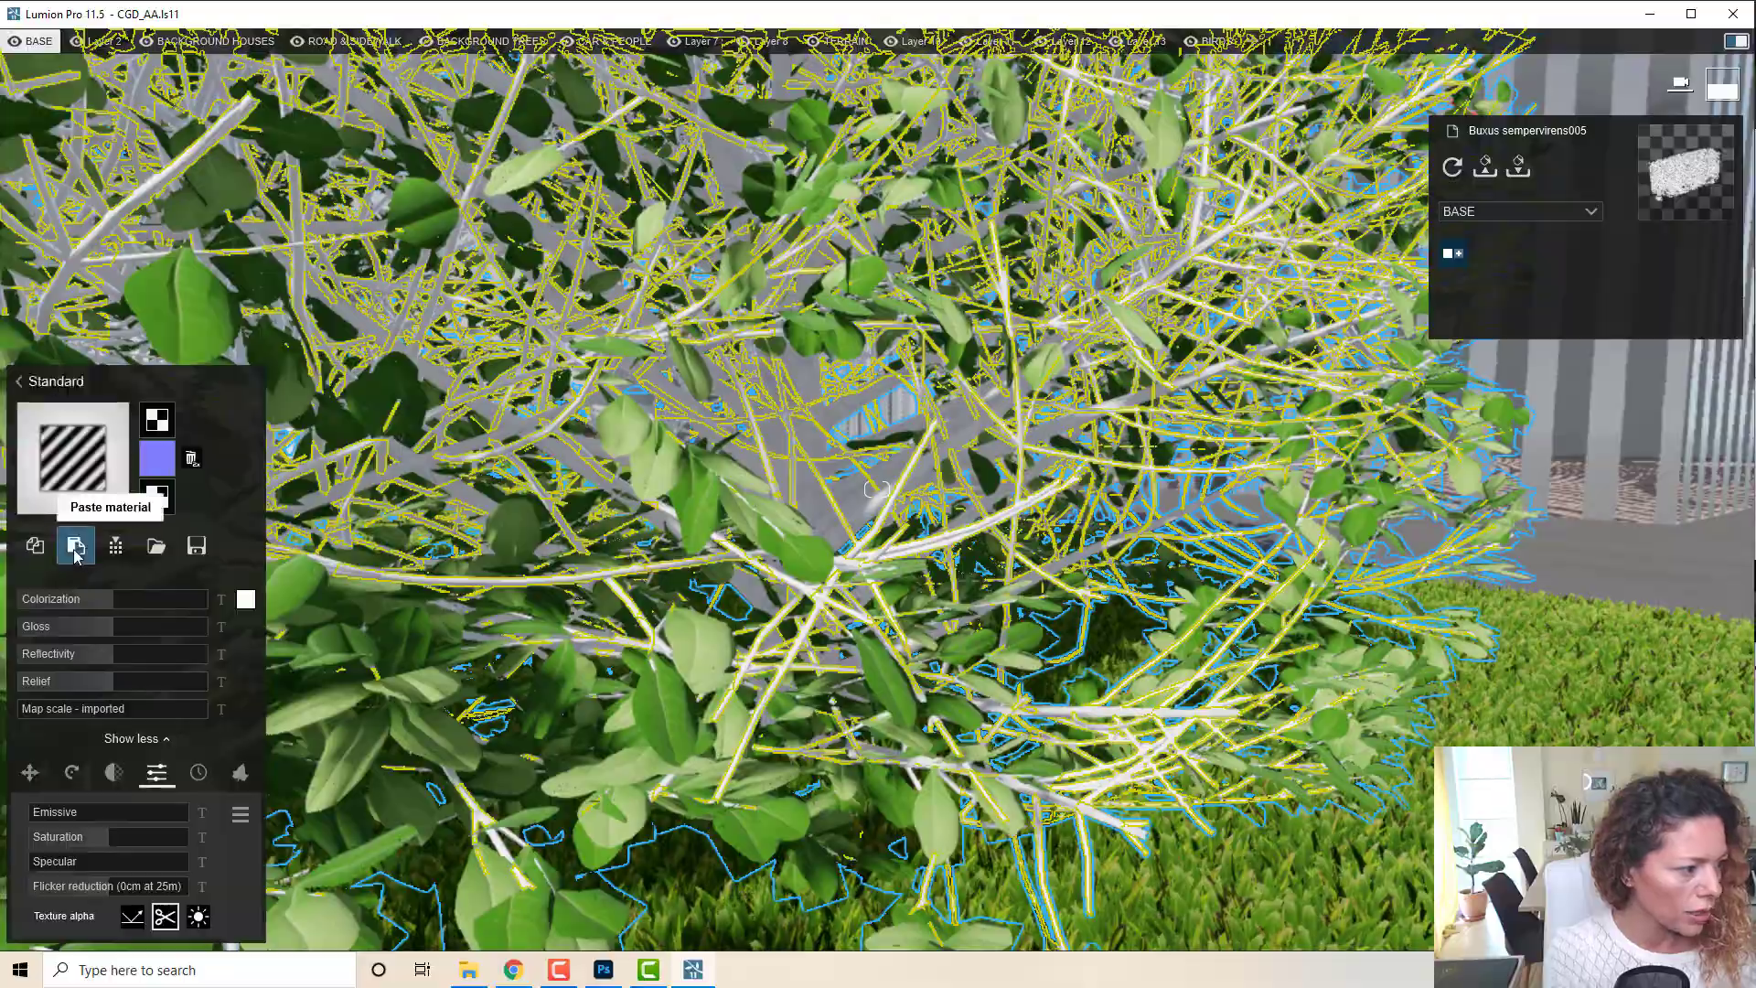
click(75, 546)
Step: Select the grey bark material on the round shrub's trunk and copy it
key(s)
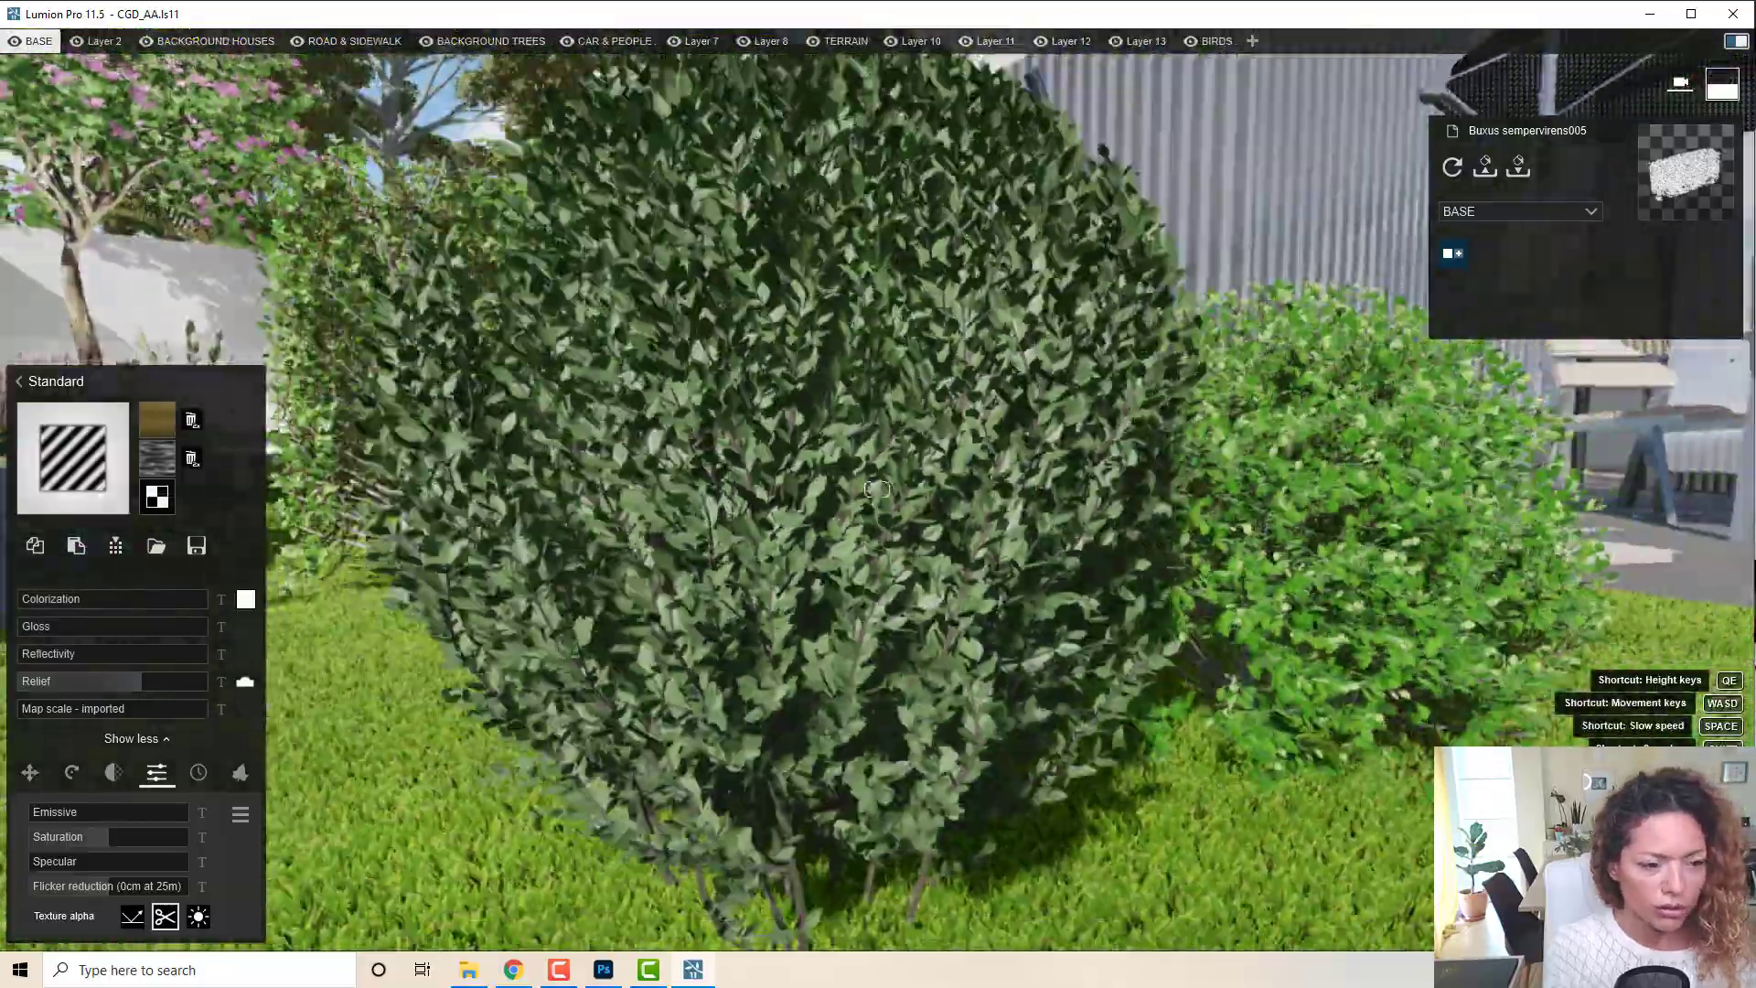
key(w)
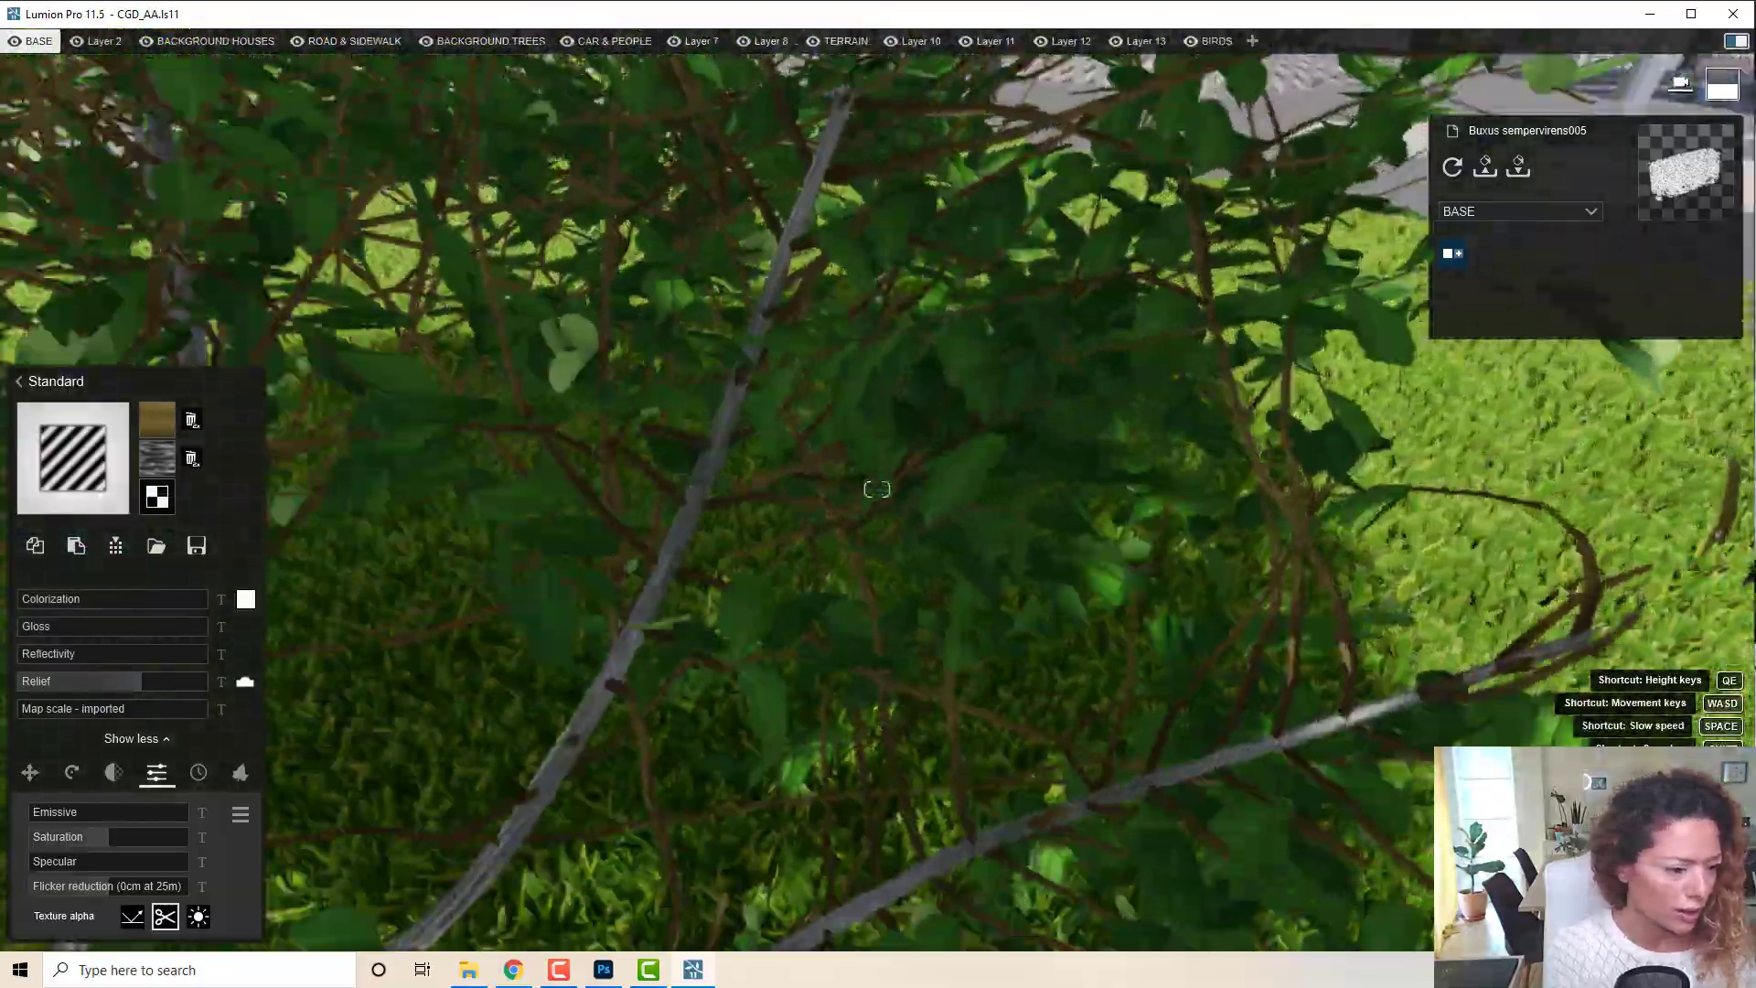
right_drag(645, 567, 604, 604)
click(695, 655)
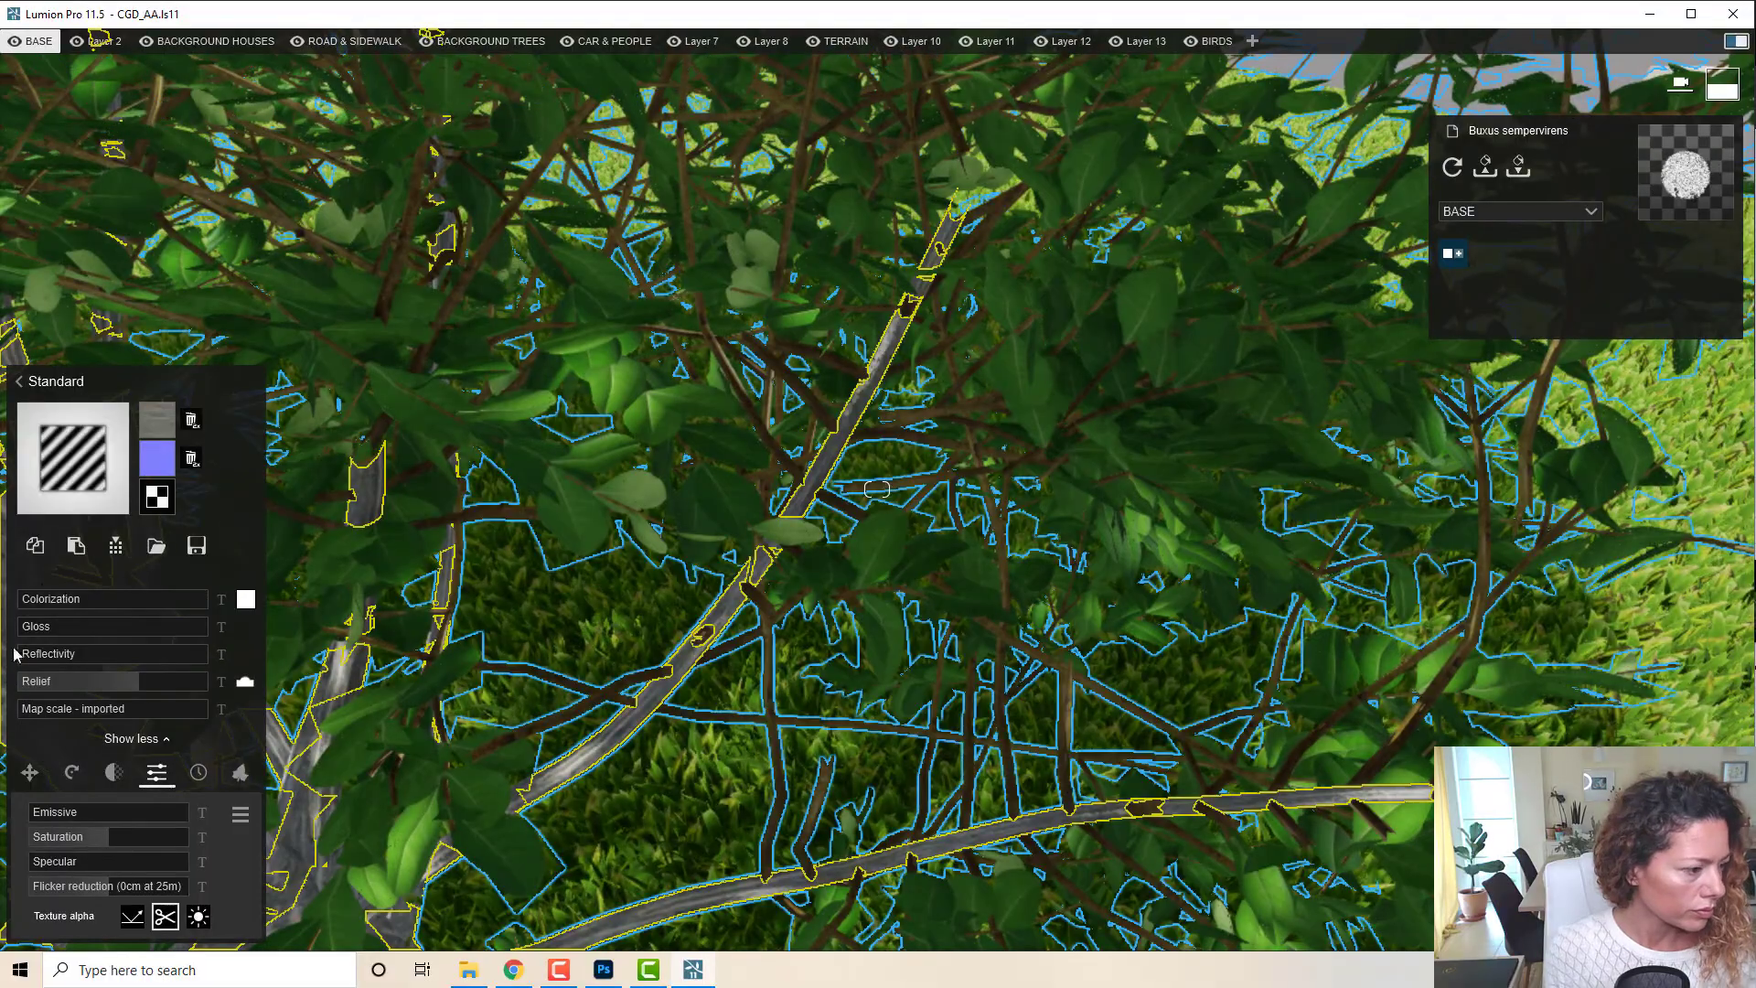
Step: Give the hedge's white trunk a Standard material and paste the copied bark material onto it
key(s)
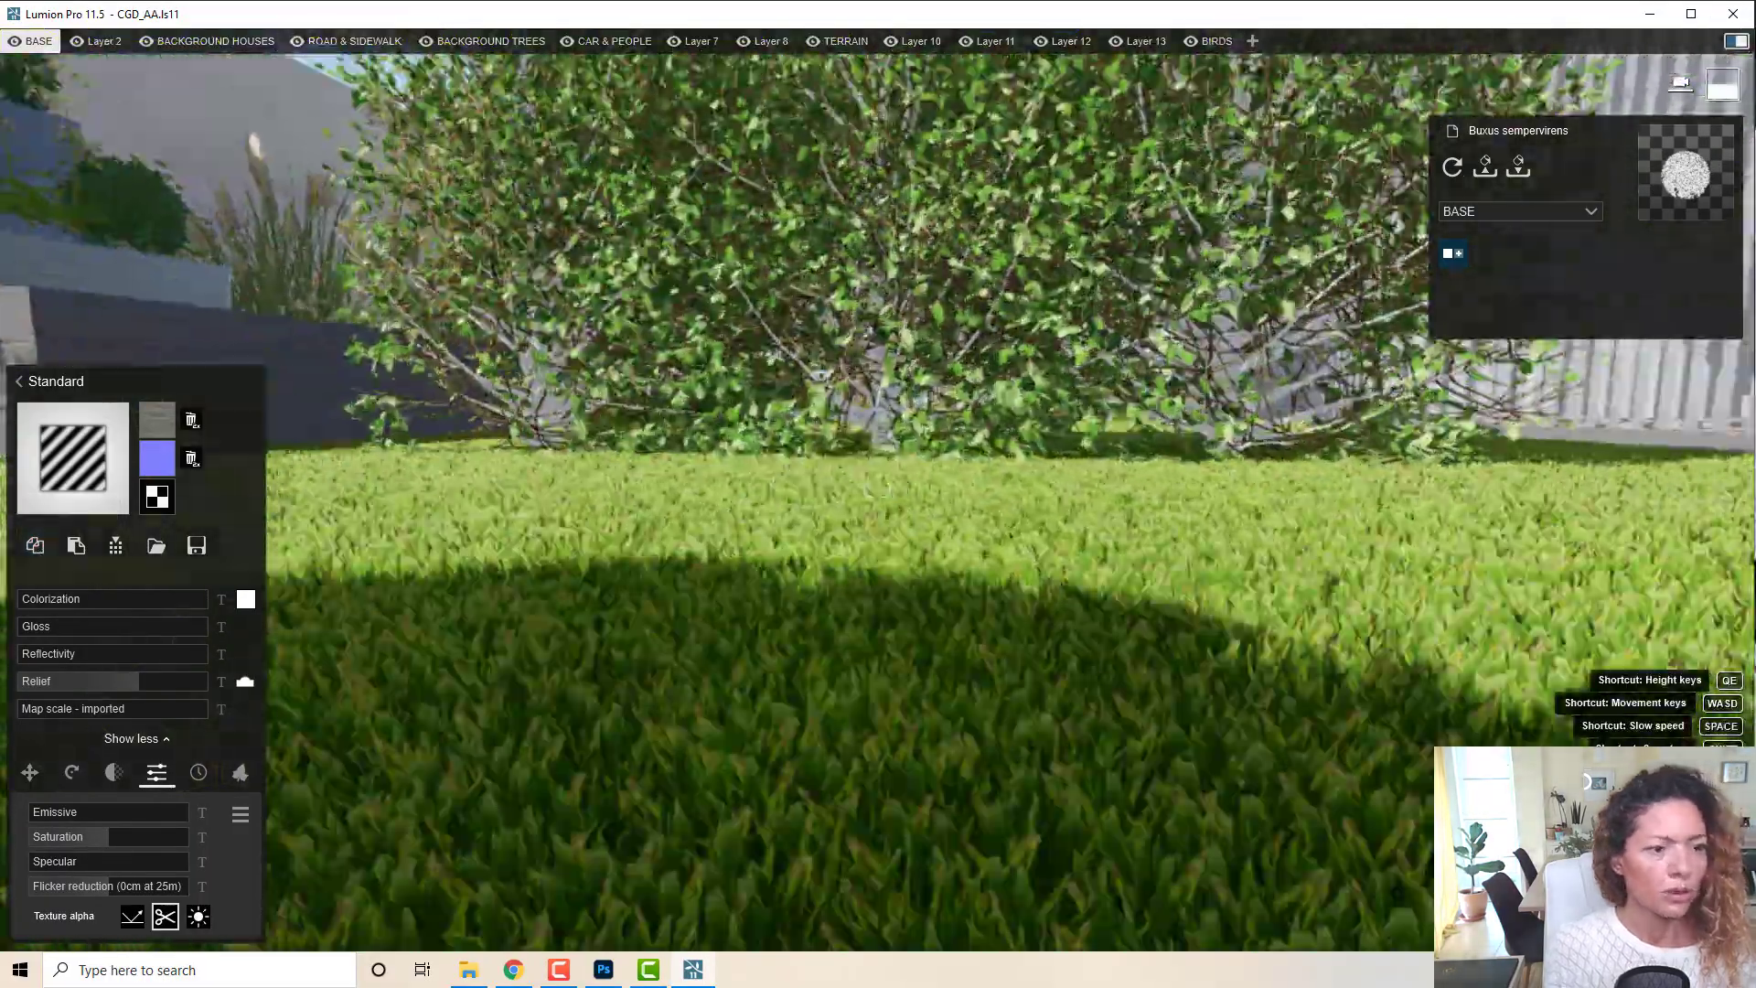
key(w)
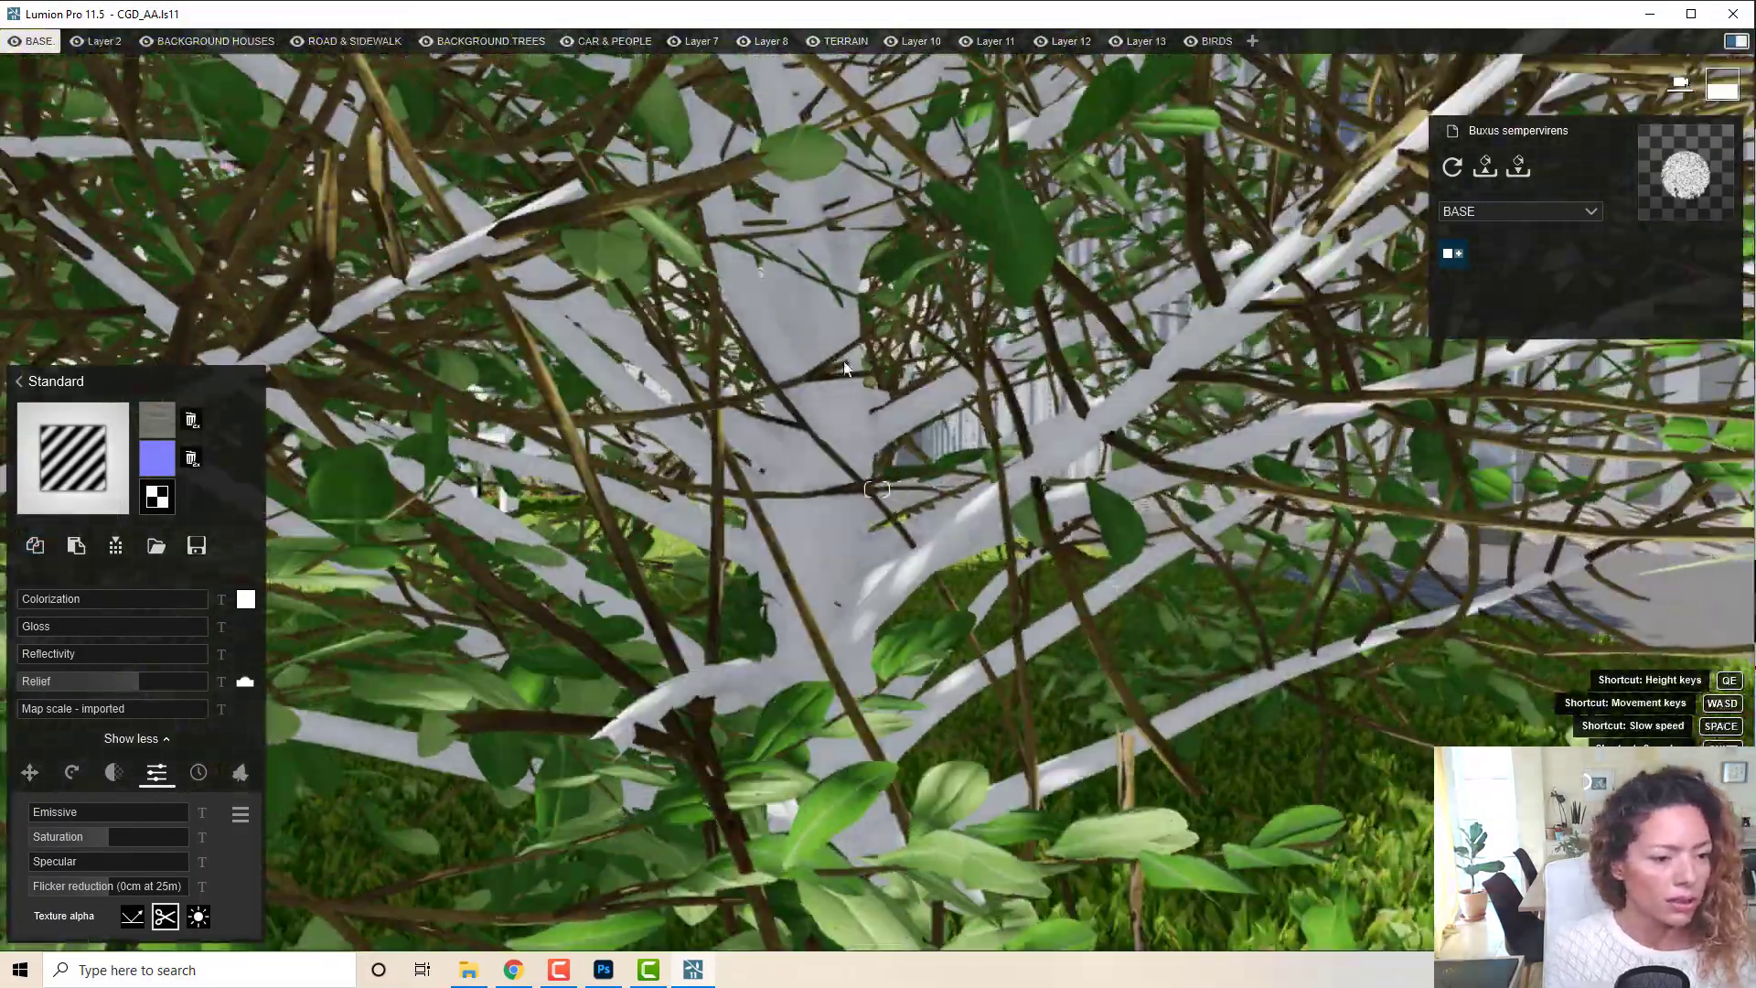
click(836, 555)
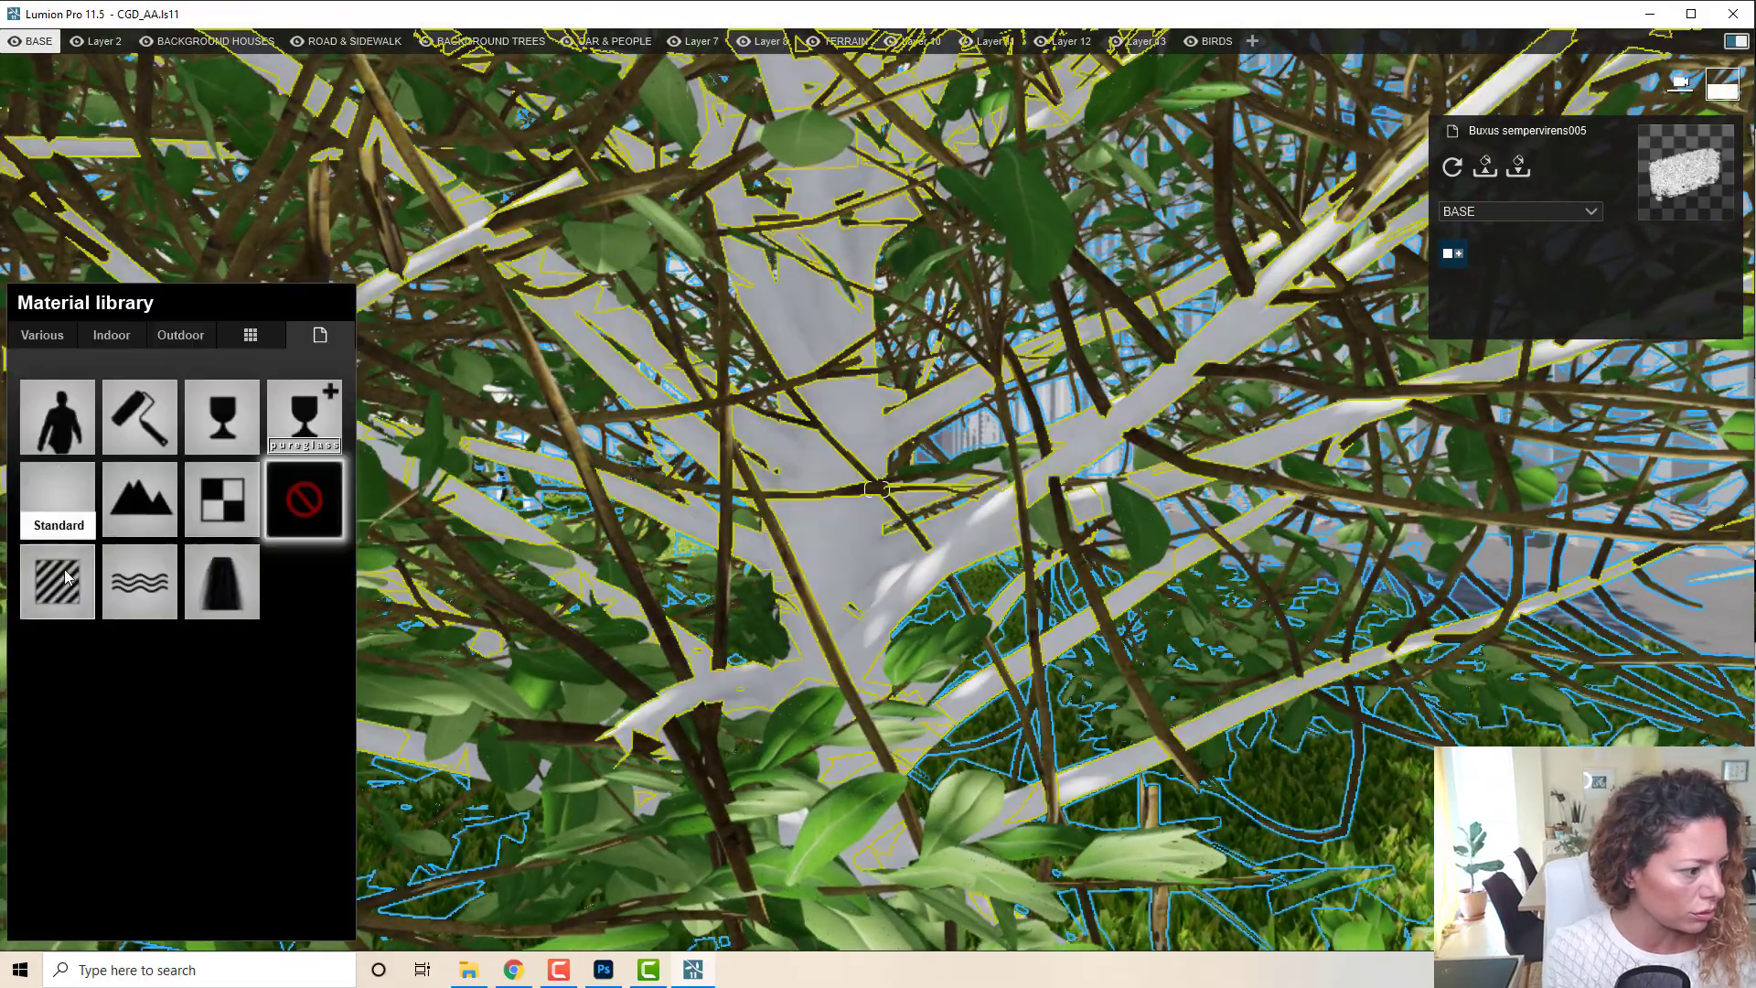
click(66, 576)
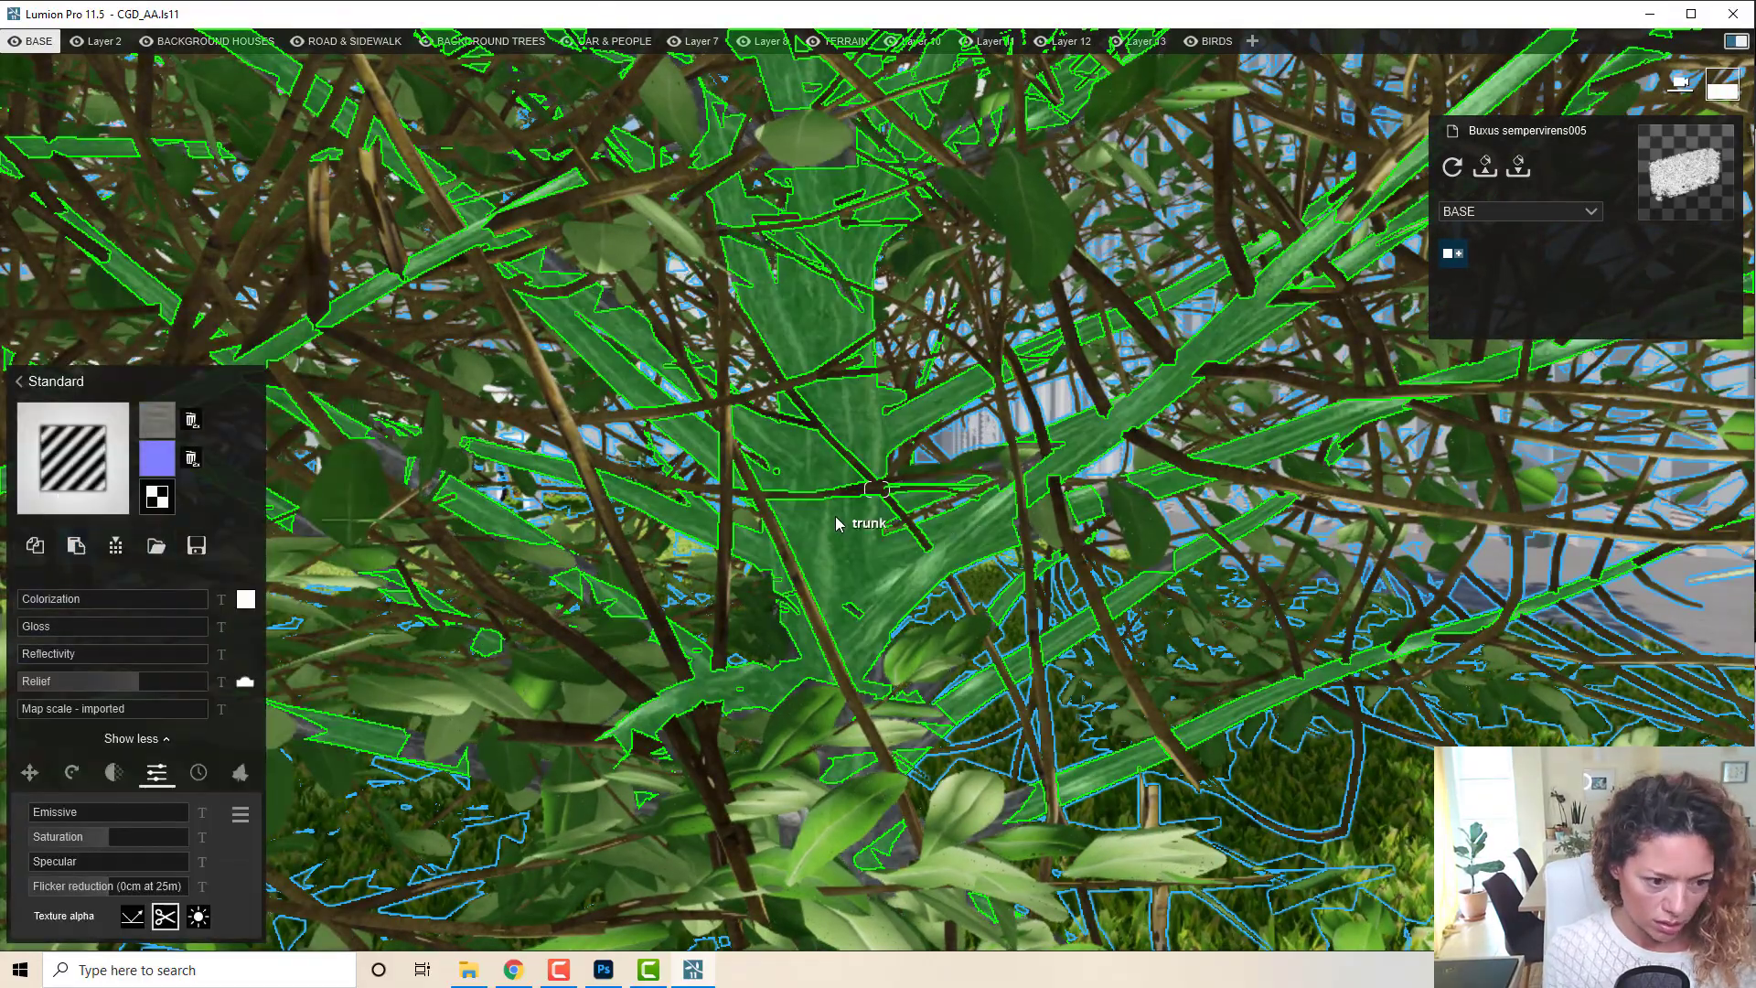
Step: Check the hedge's leaves, stems and trunks up close and from across the garden, and save the material changes
key(s)
right_drag(831, 510, 827, 505)
key(w)
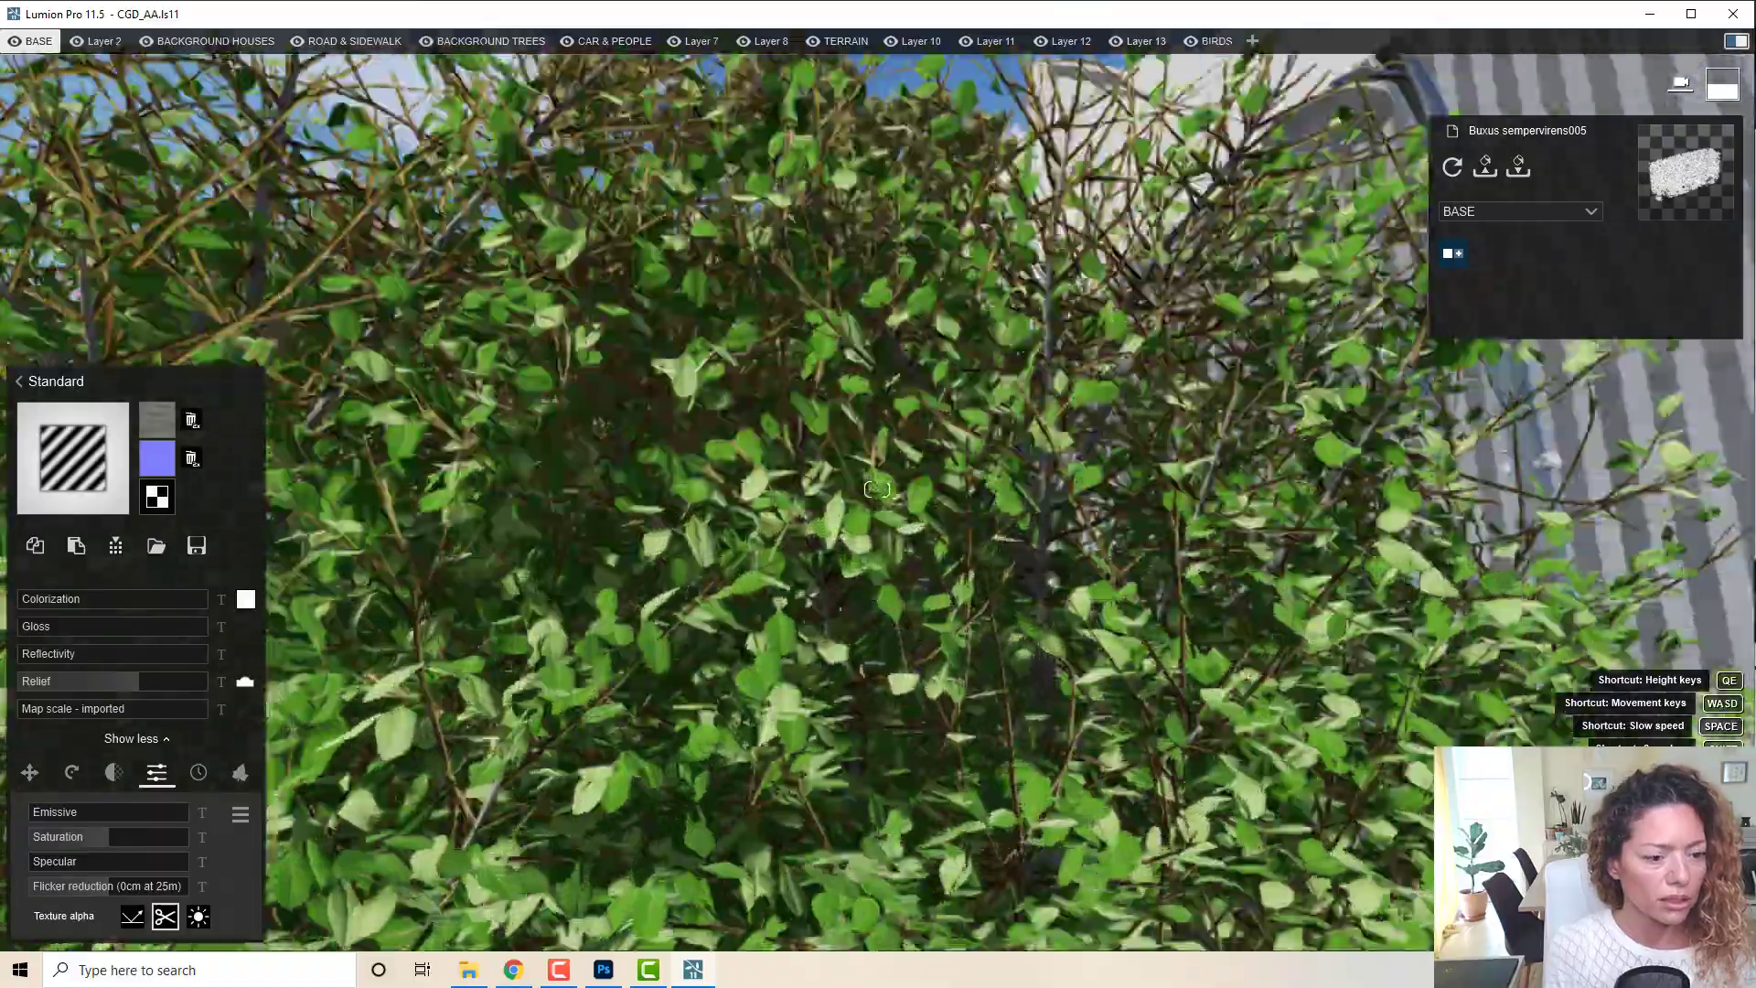
key(s)
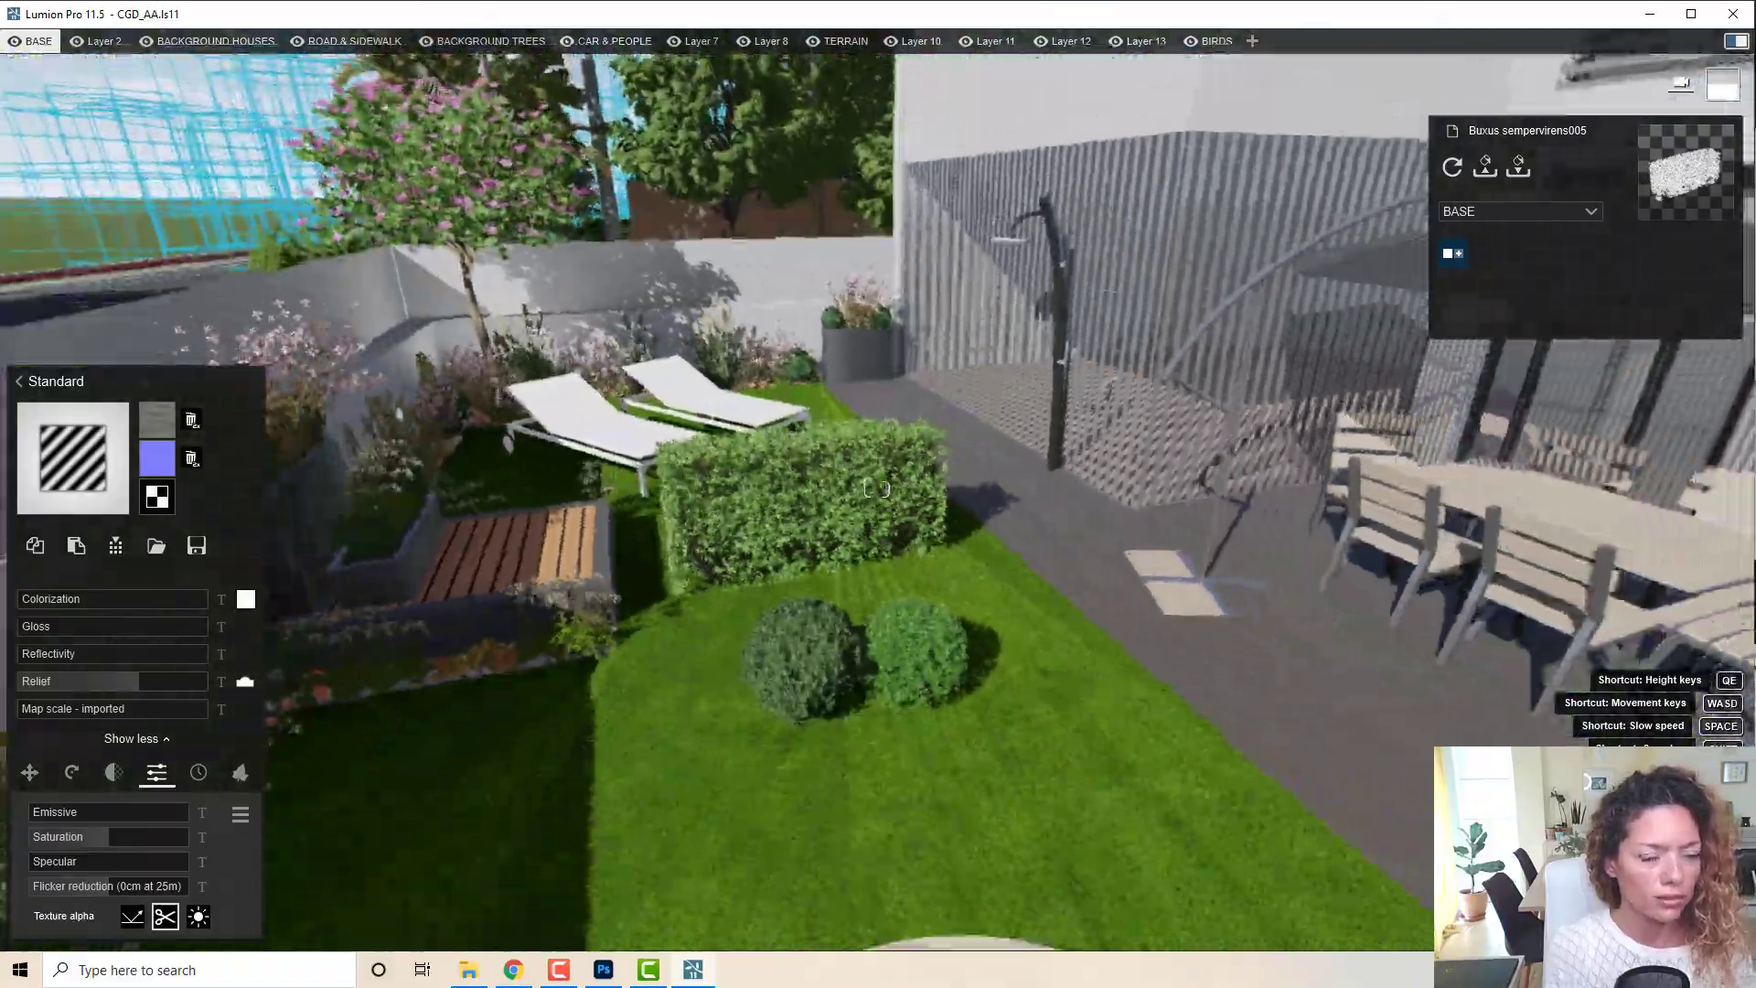
key(w)
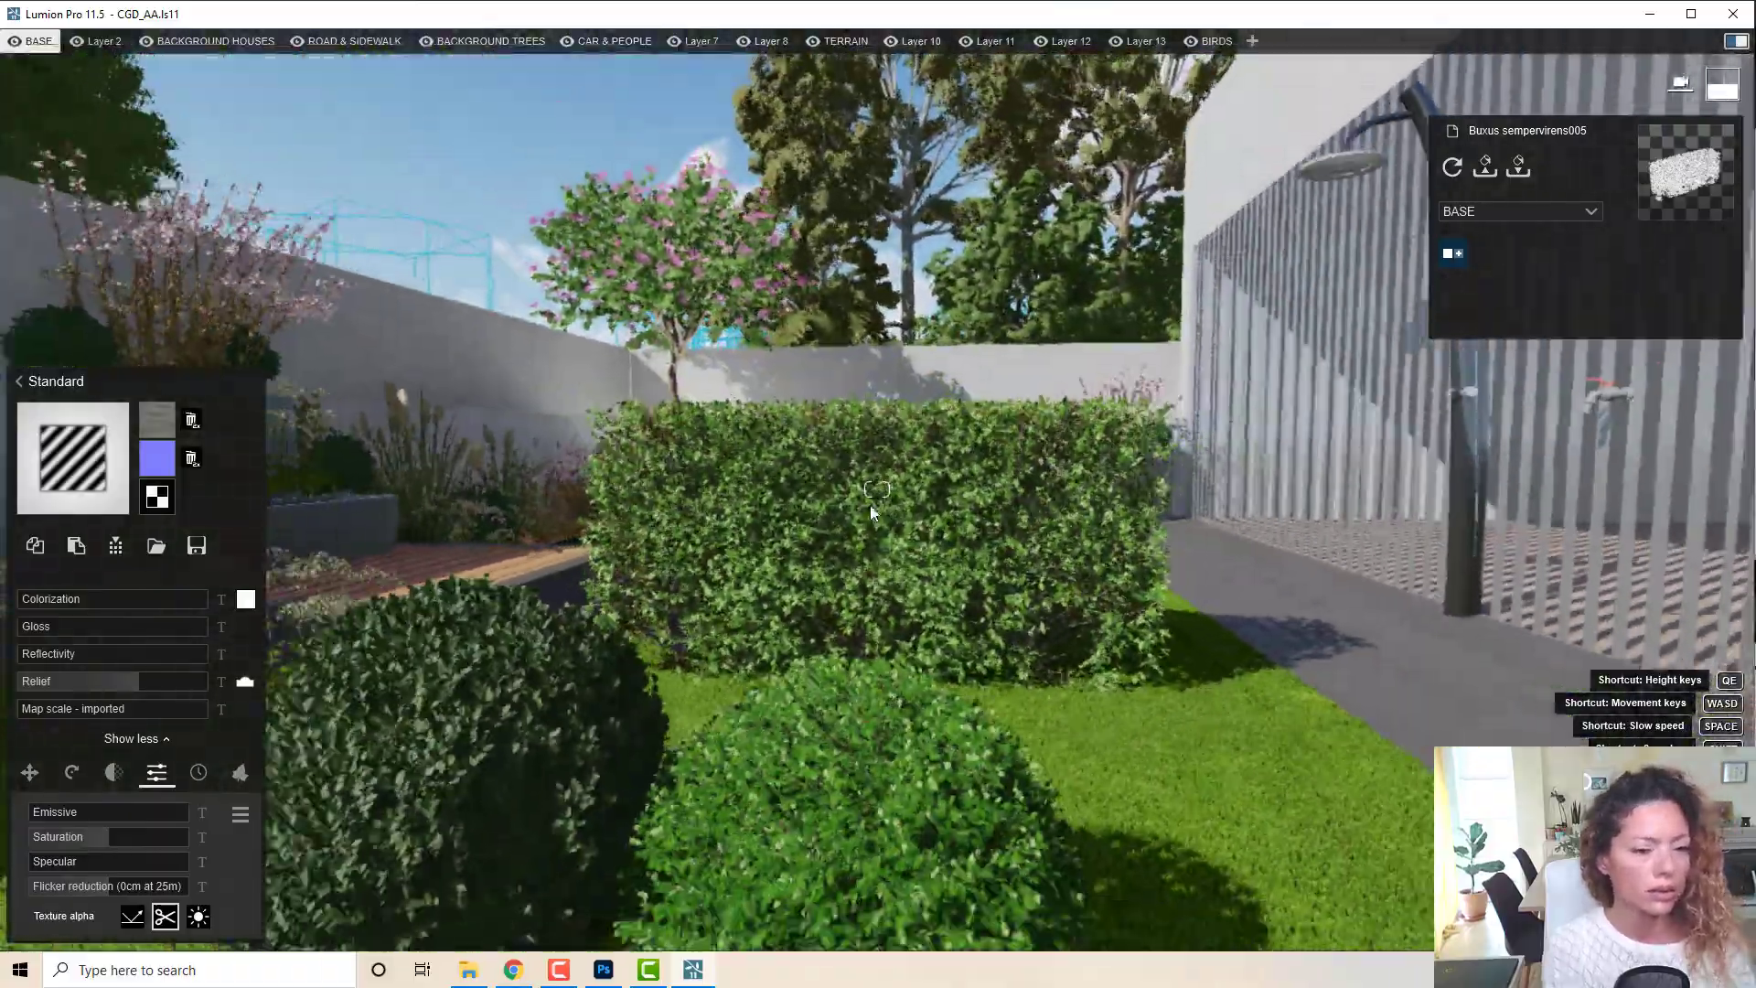
key(w)
right_drag(871, 512, 815, 512)
key(s)
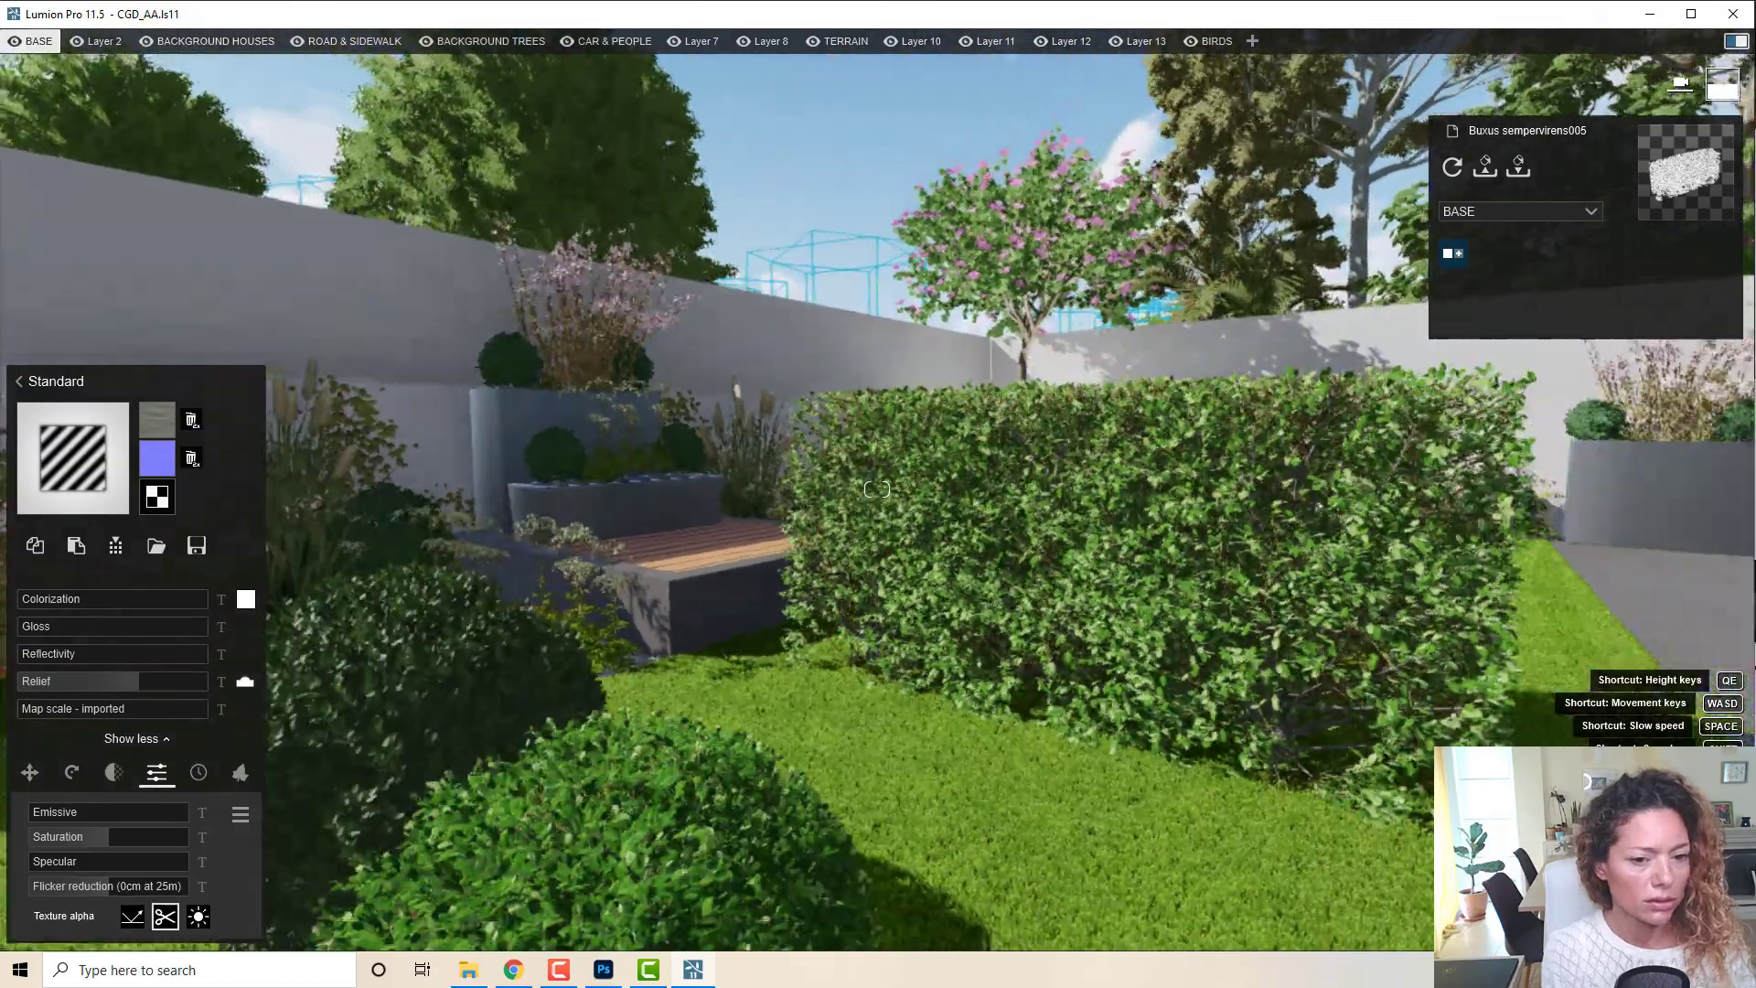
key(s)
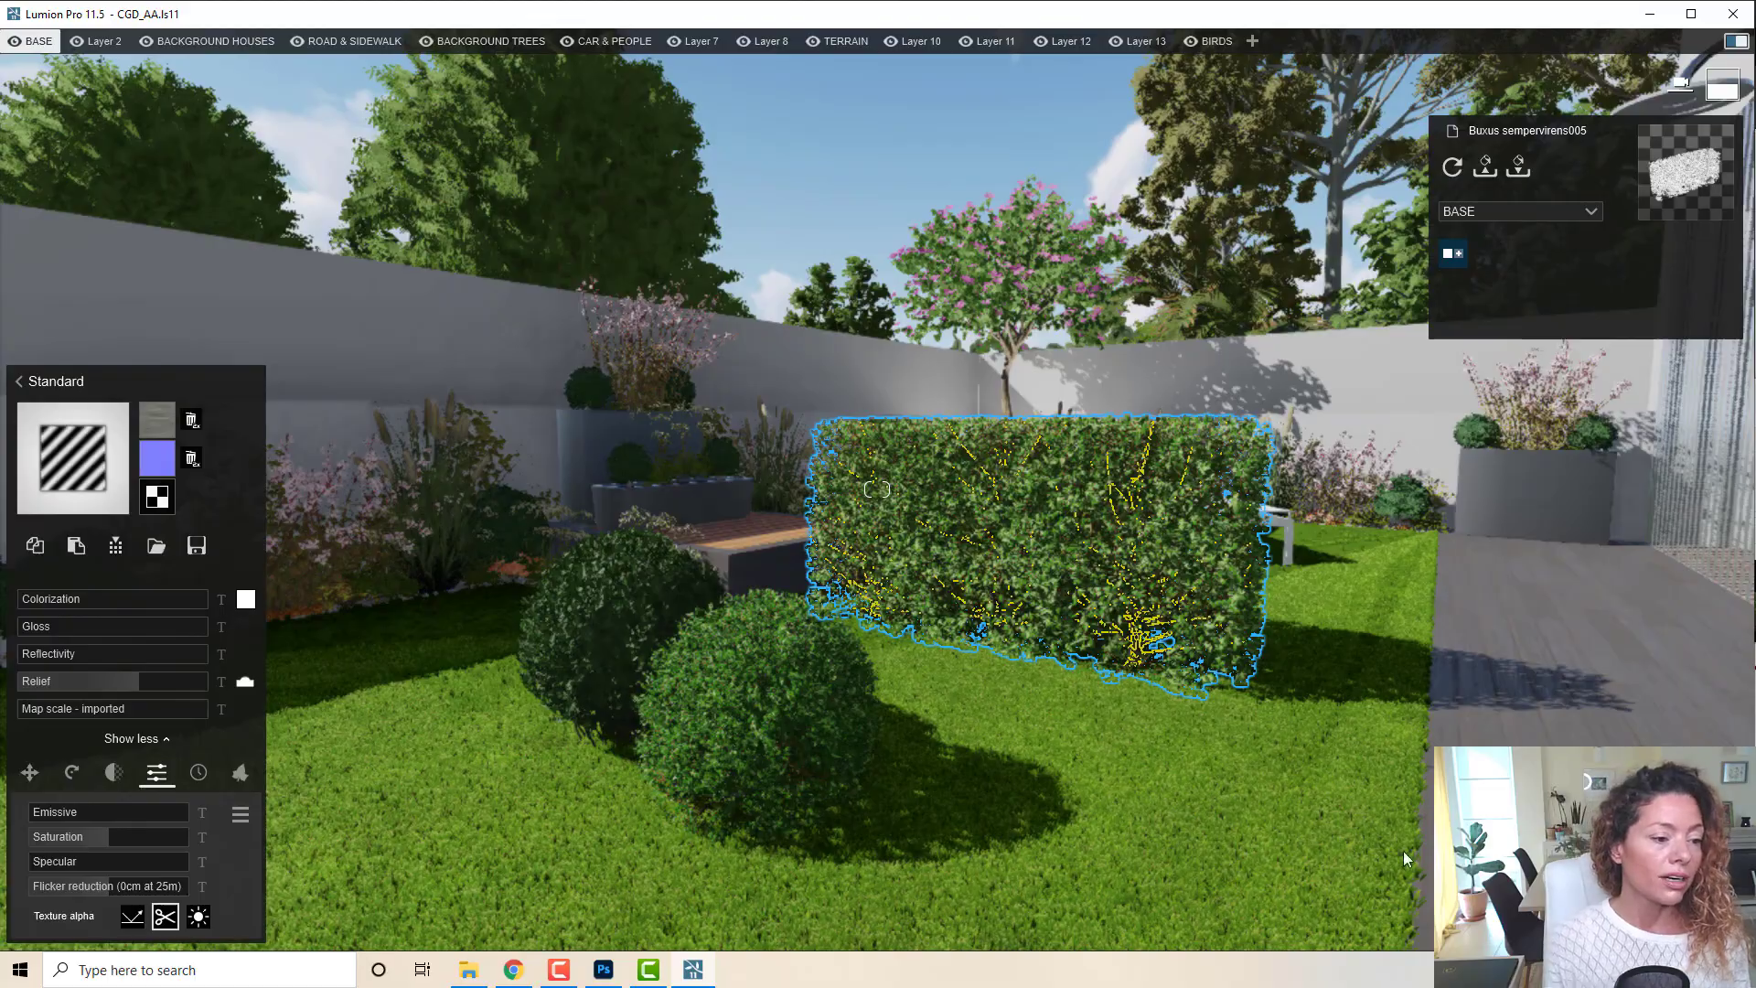
click(1573, 900)
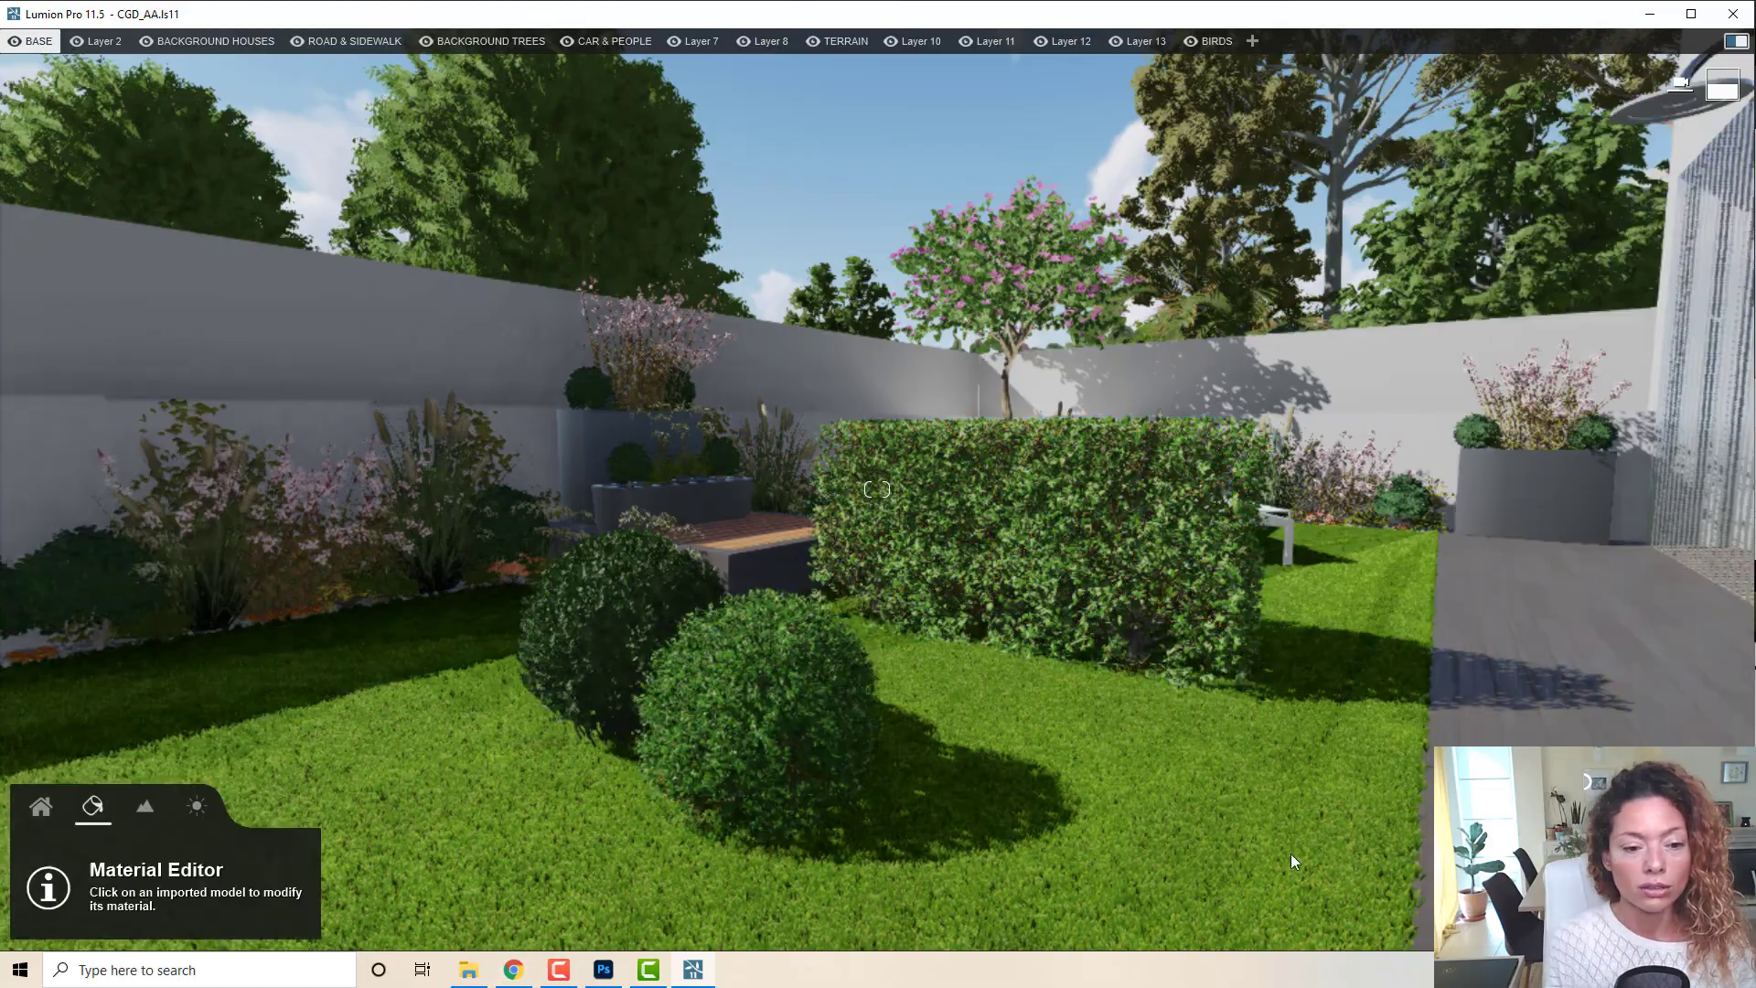
Step: Examine the textured hedge up close and compare it with the two round shrubs from several sides of the garden
key(w)
right_drag(640, 352, 732, 437)
key(w)
key(s)
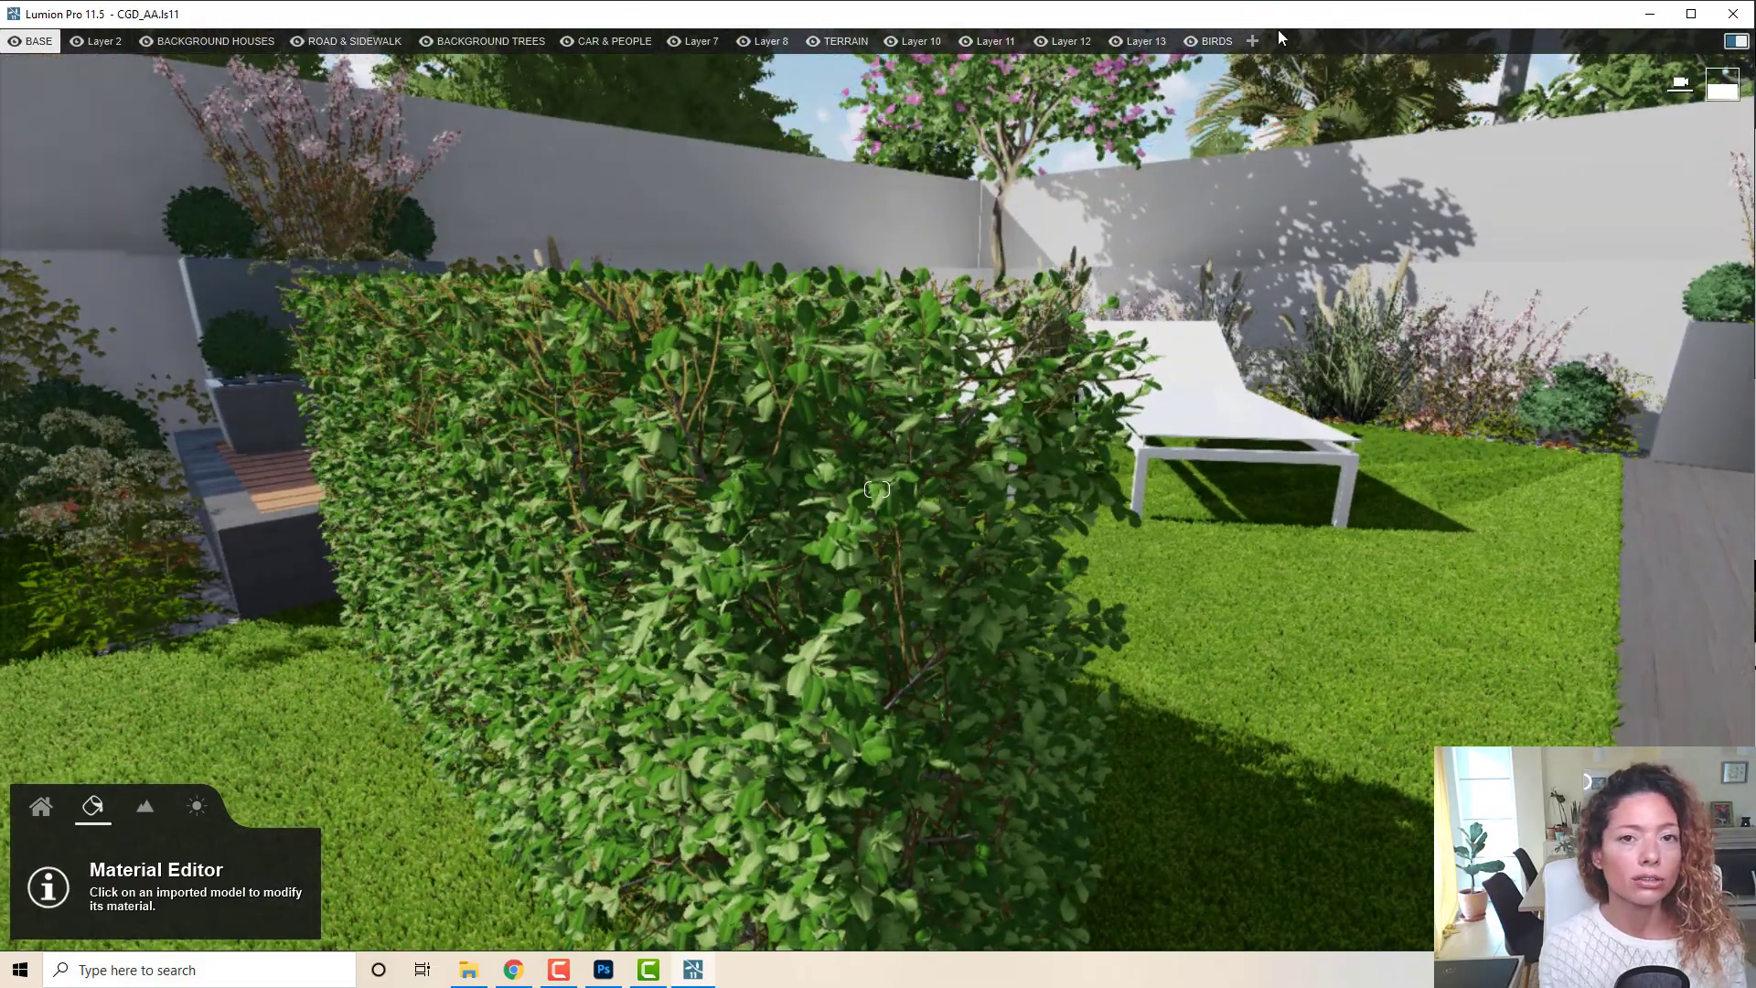
key(s)
right_drag(1445, 53, 1118, 16)
key(w)
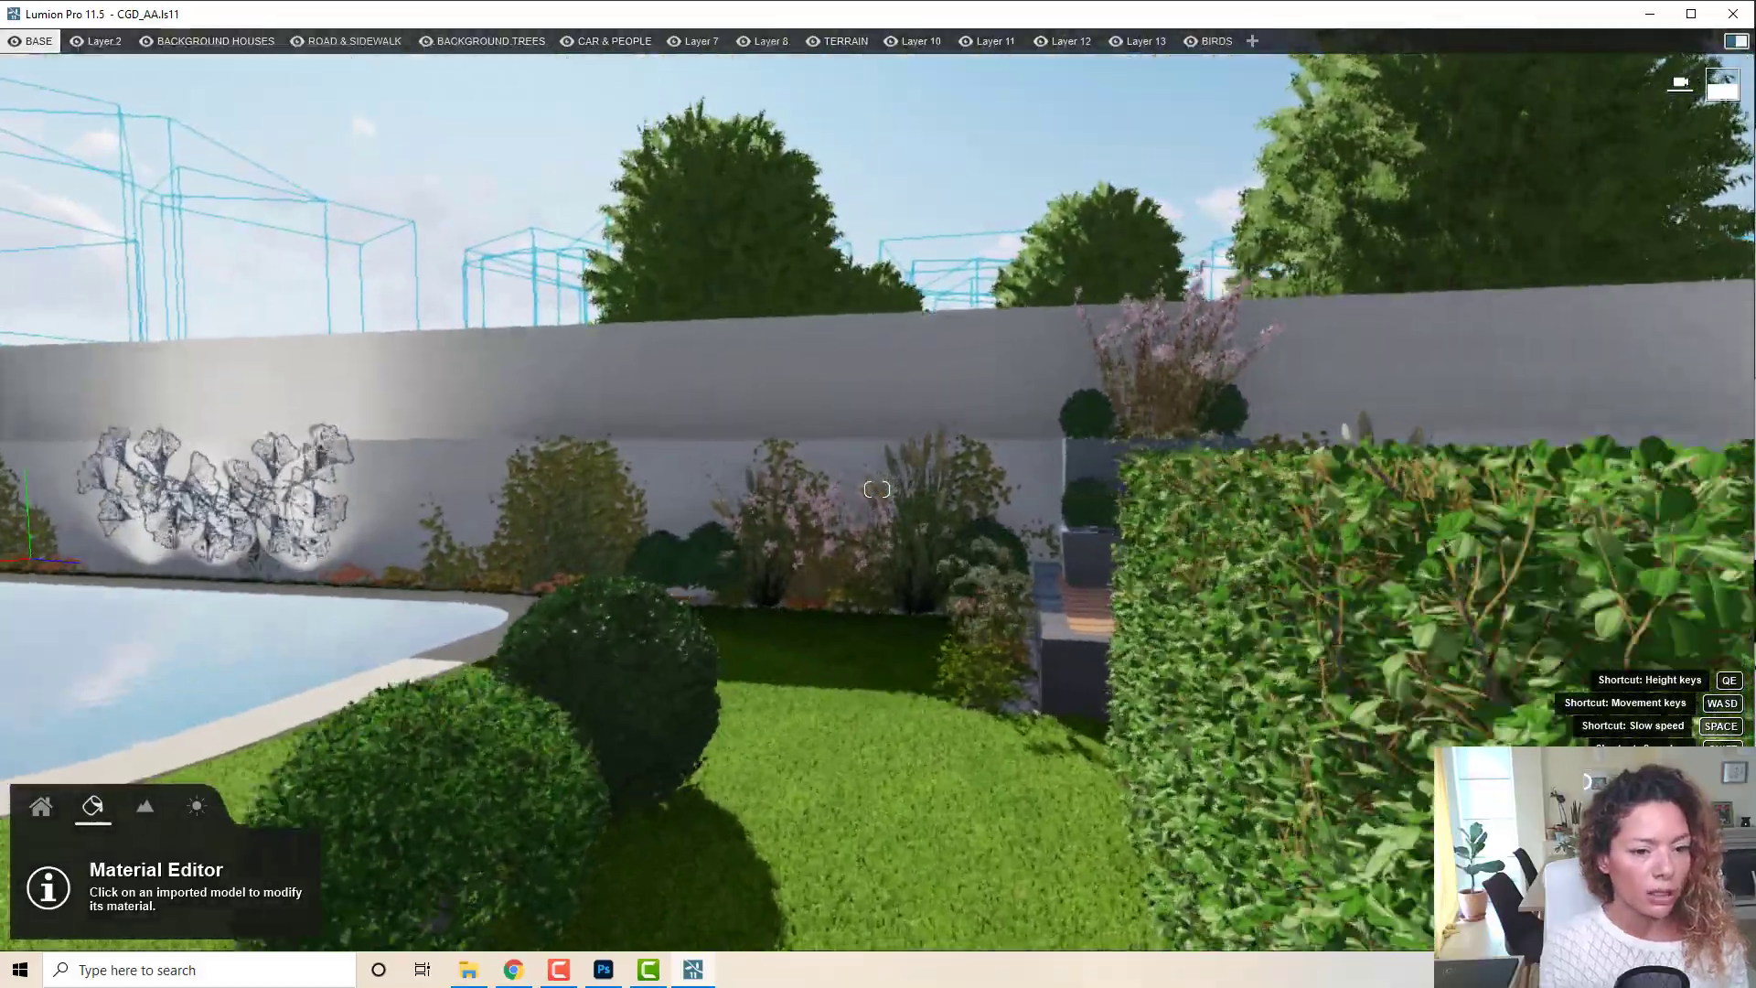
right_drag(878, 490, 1263, 521)
key(s)
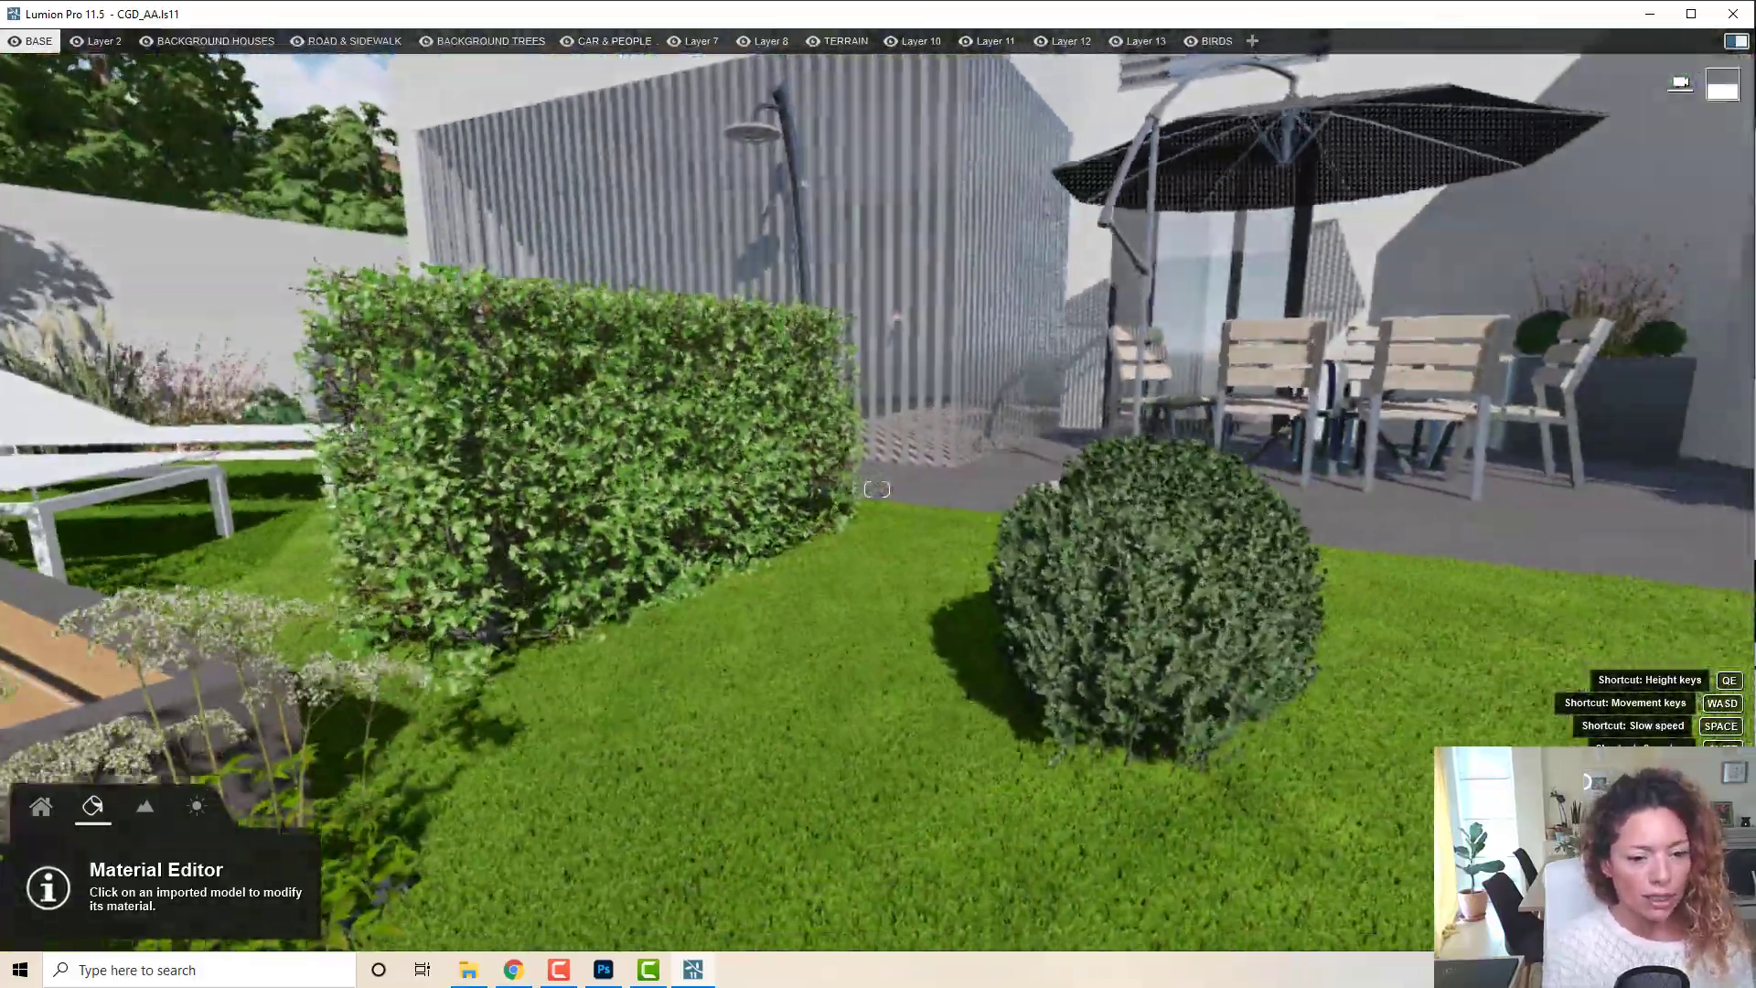
key(w)
right_drag(878, 489, 824, 448)
key(s)
key(s)
key(w)
key(s)
key(s)
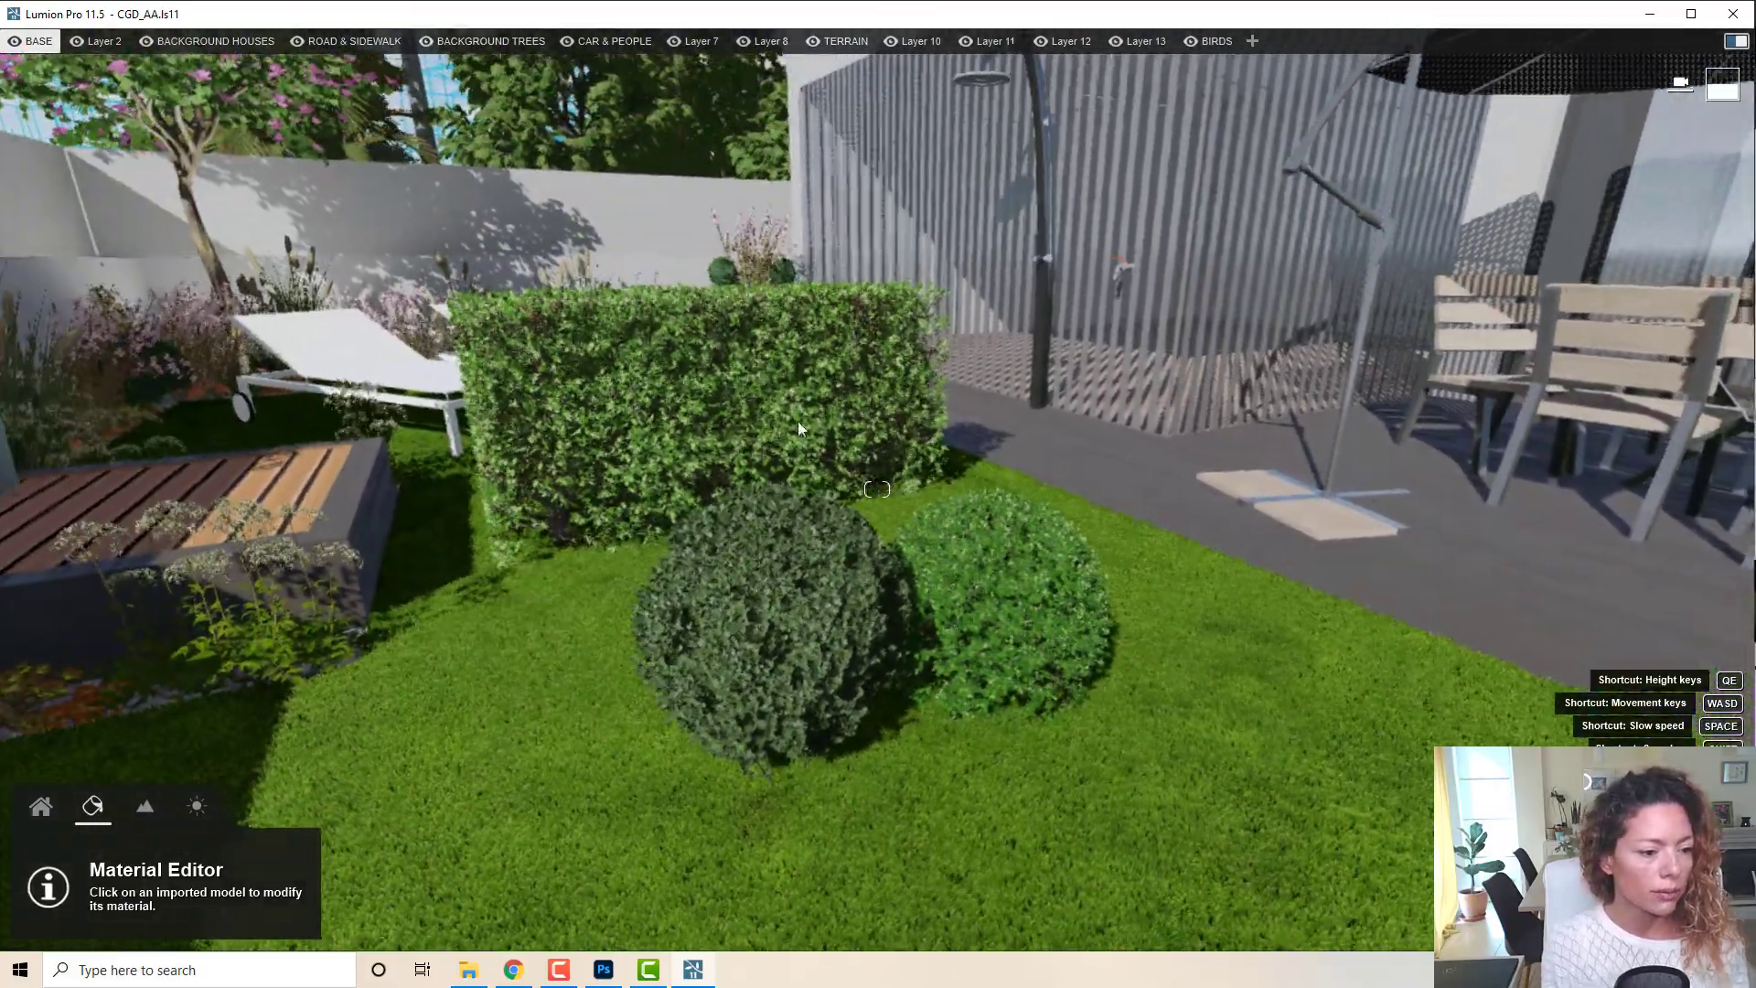
Step: Switch to object editing with all categories selectable and move the hedge closer to the two round shrubs on the lawn
click(41, 805)
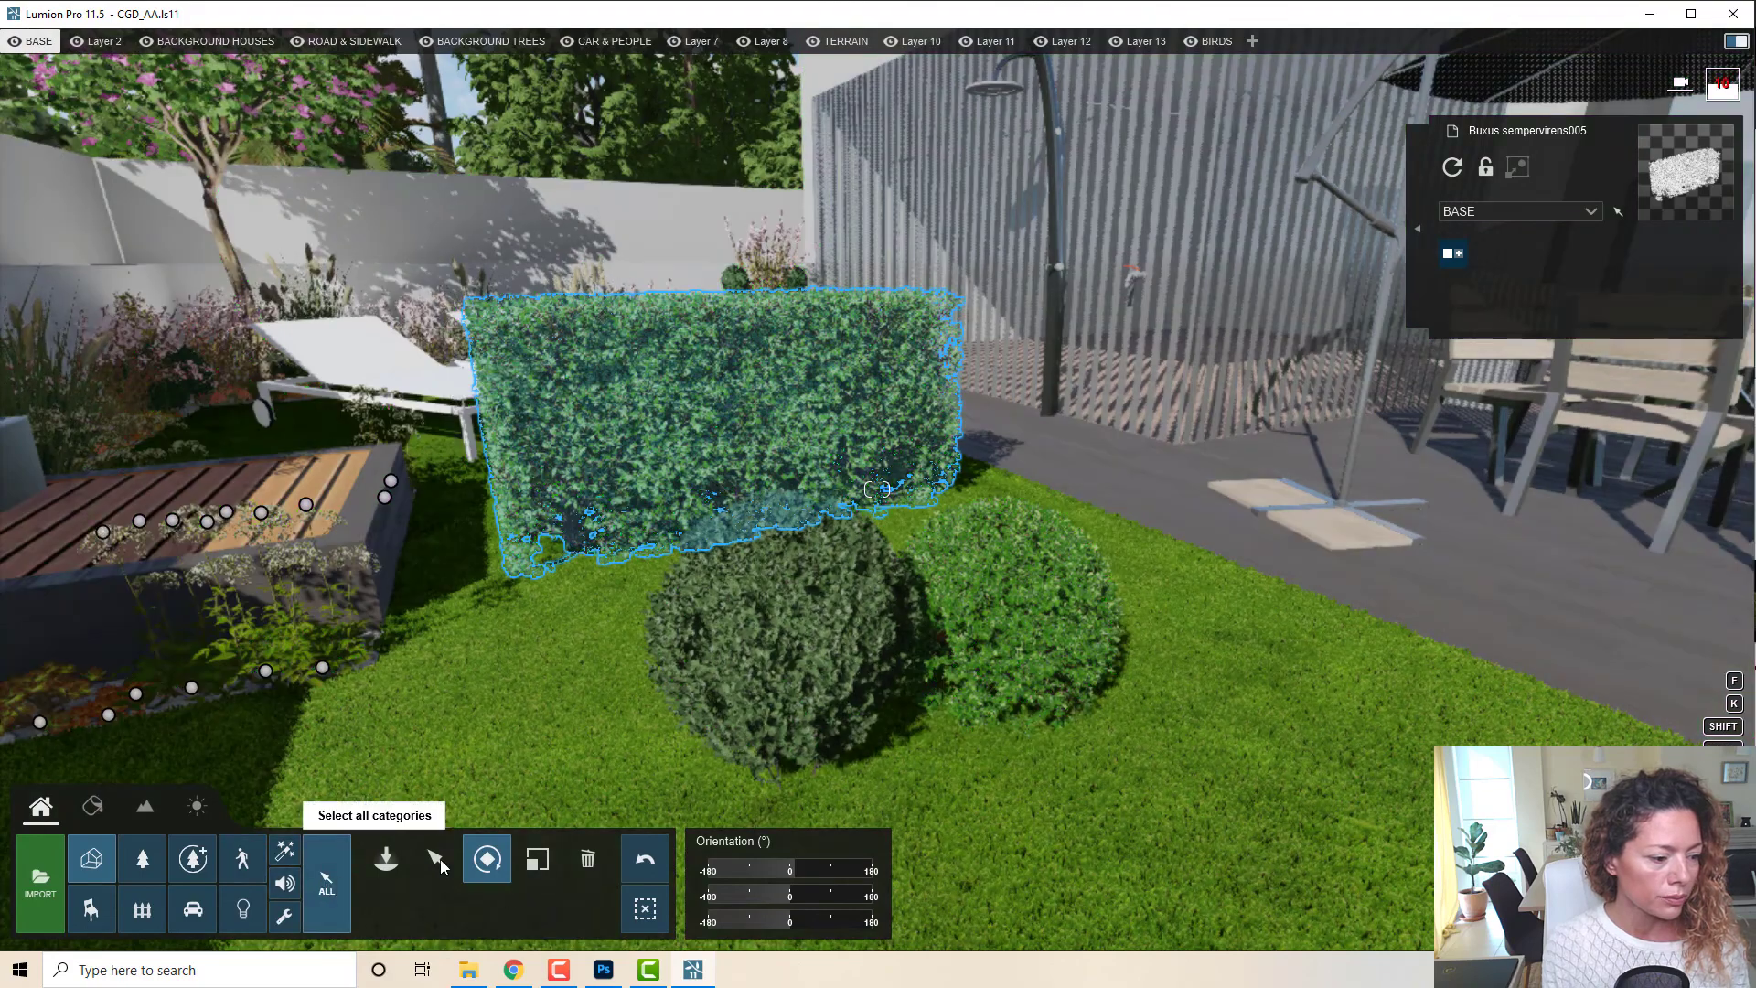
click(327, 887)
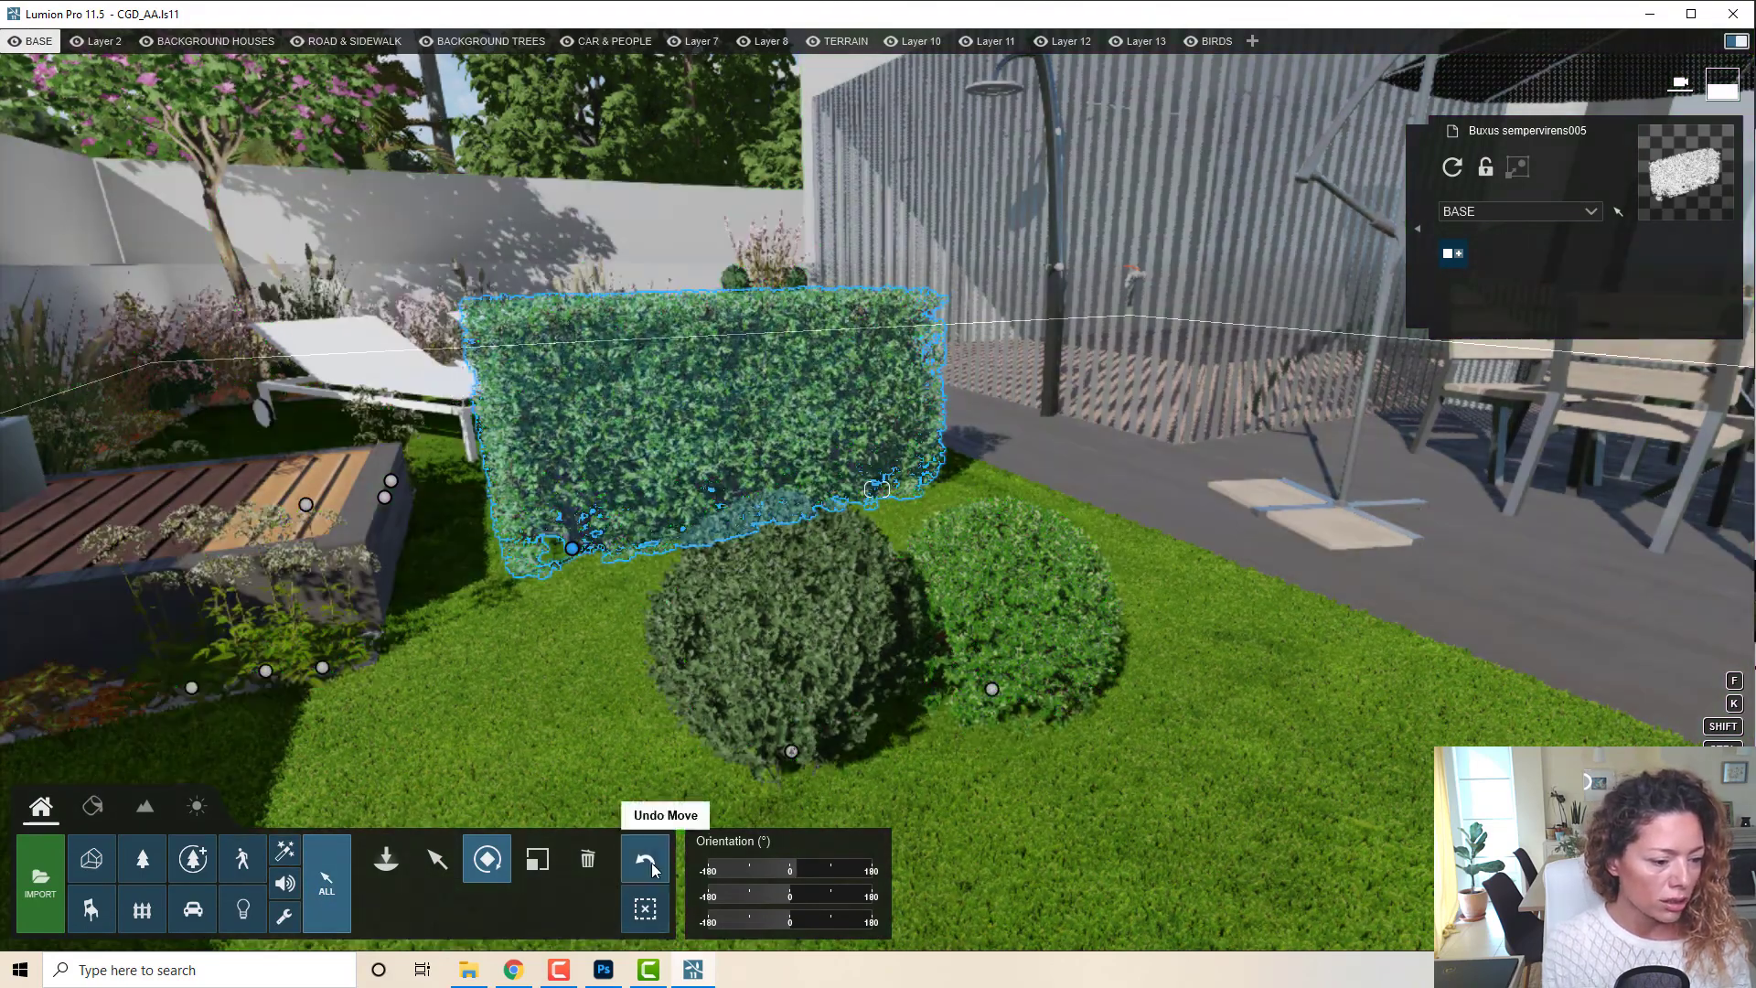
click(437, 858)
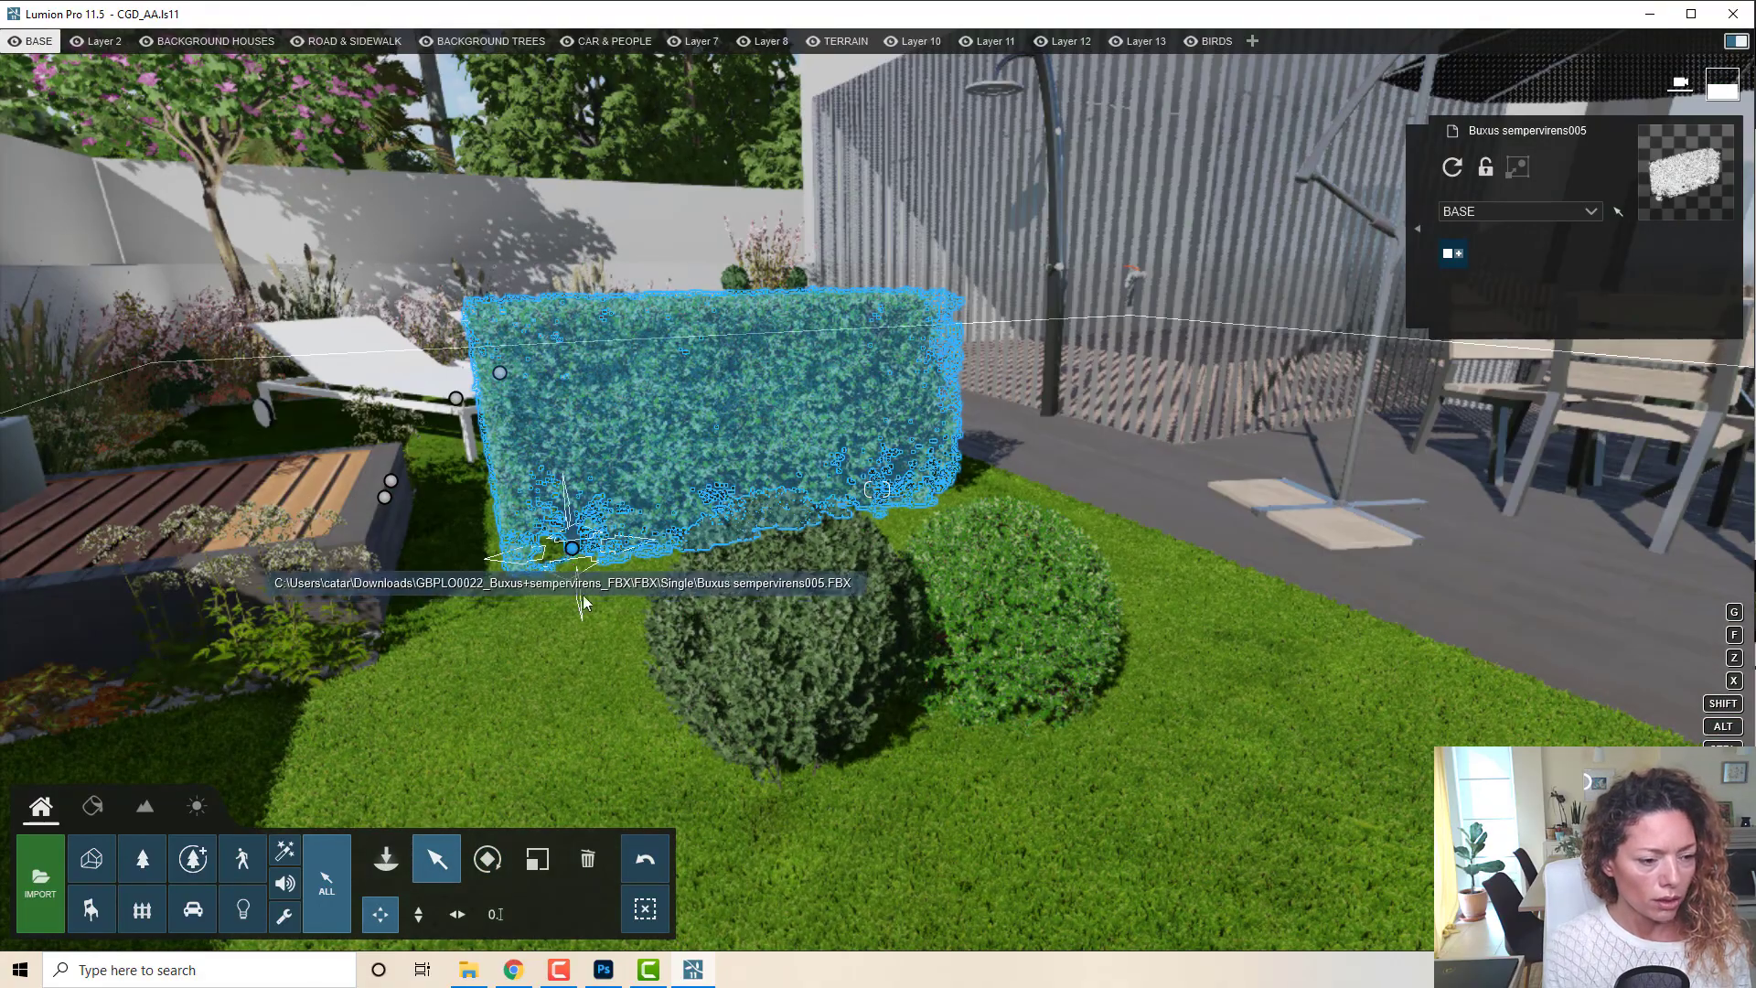
drag(571, 555, 642, 660)
right_drag(642, 661, 492, 602)
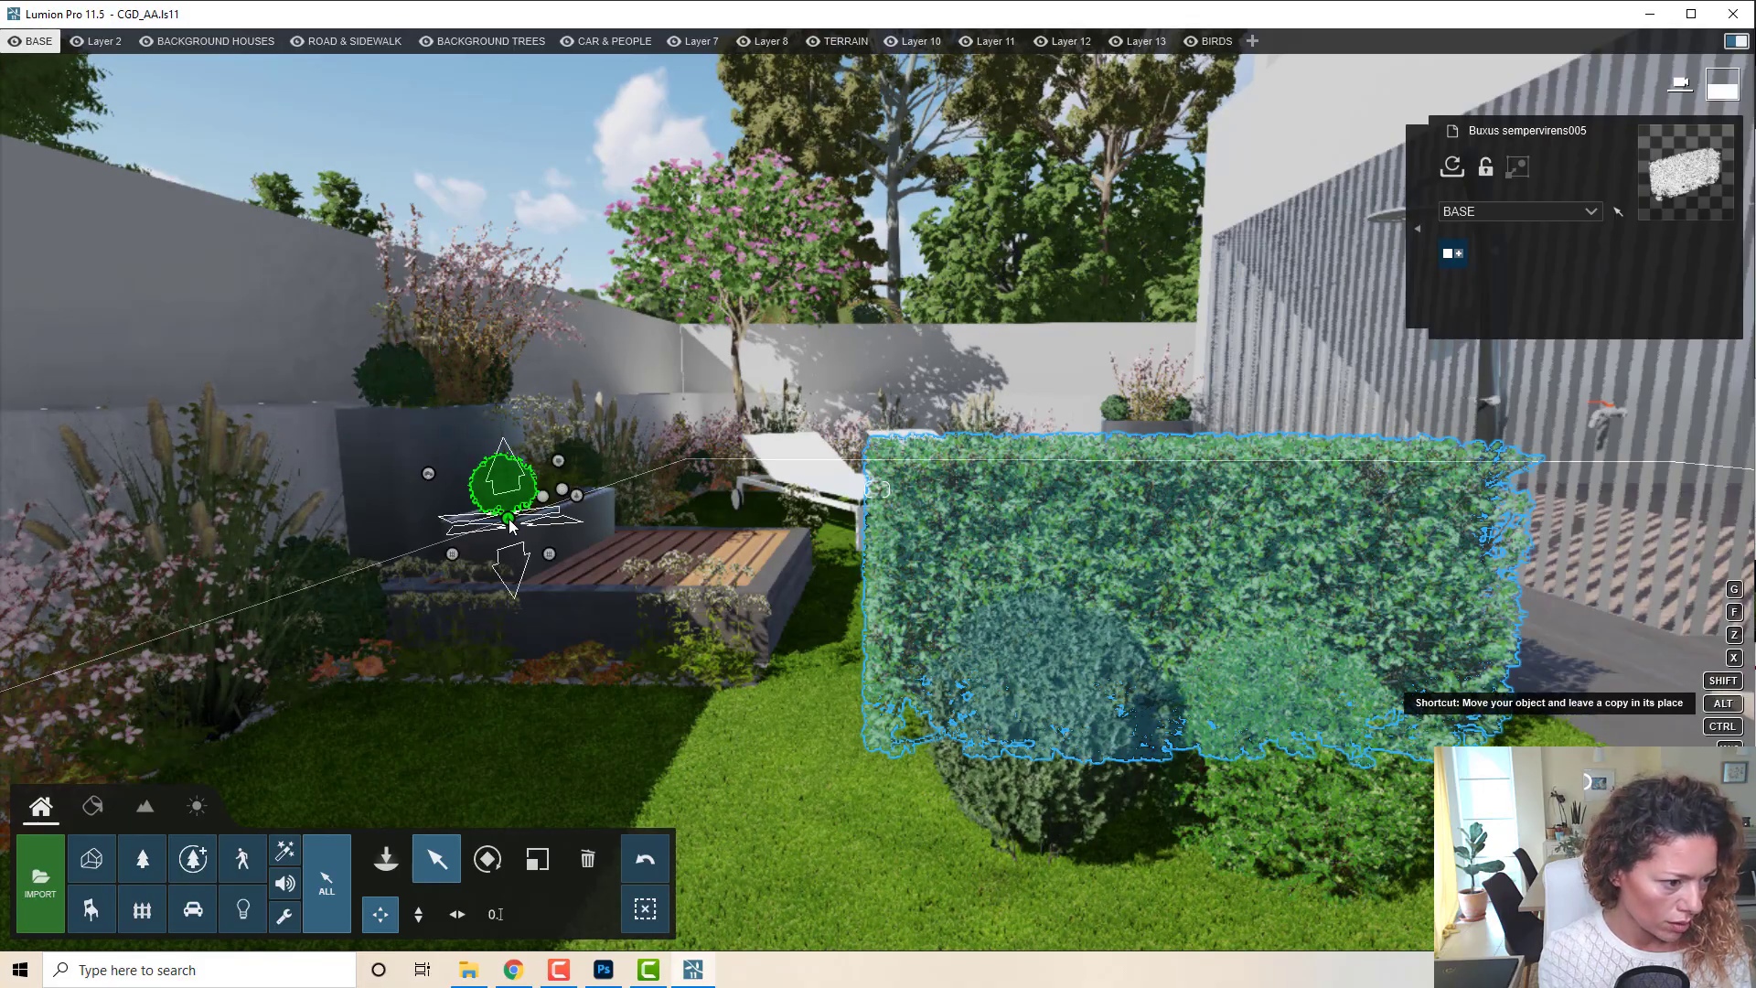
Step: Place a copy of the small round shrub from the raised planter on the lawn in front of the hedge for comparison
alt+drag(510, 520, 1537, 732)
right_drag(1269, 837, 1153, 805)
key(w)
key(s)
key(w)
right_drag(876, 489, 876, 489)
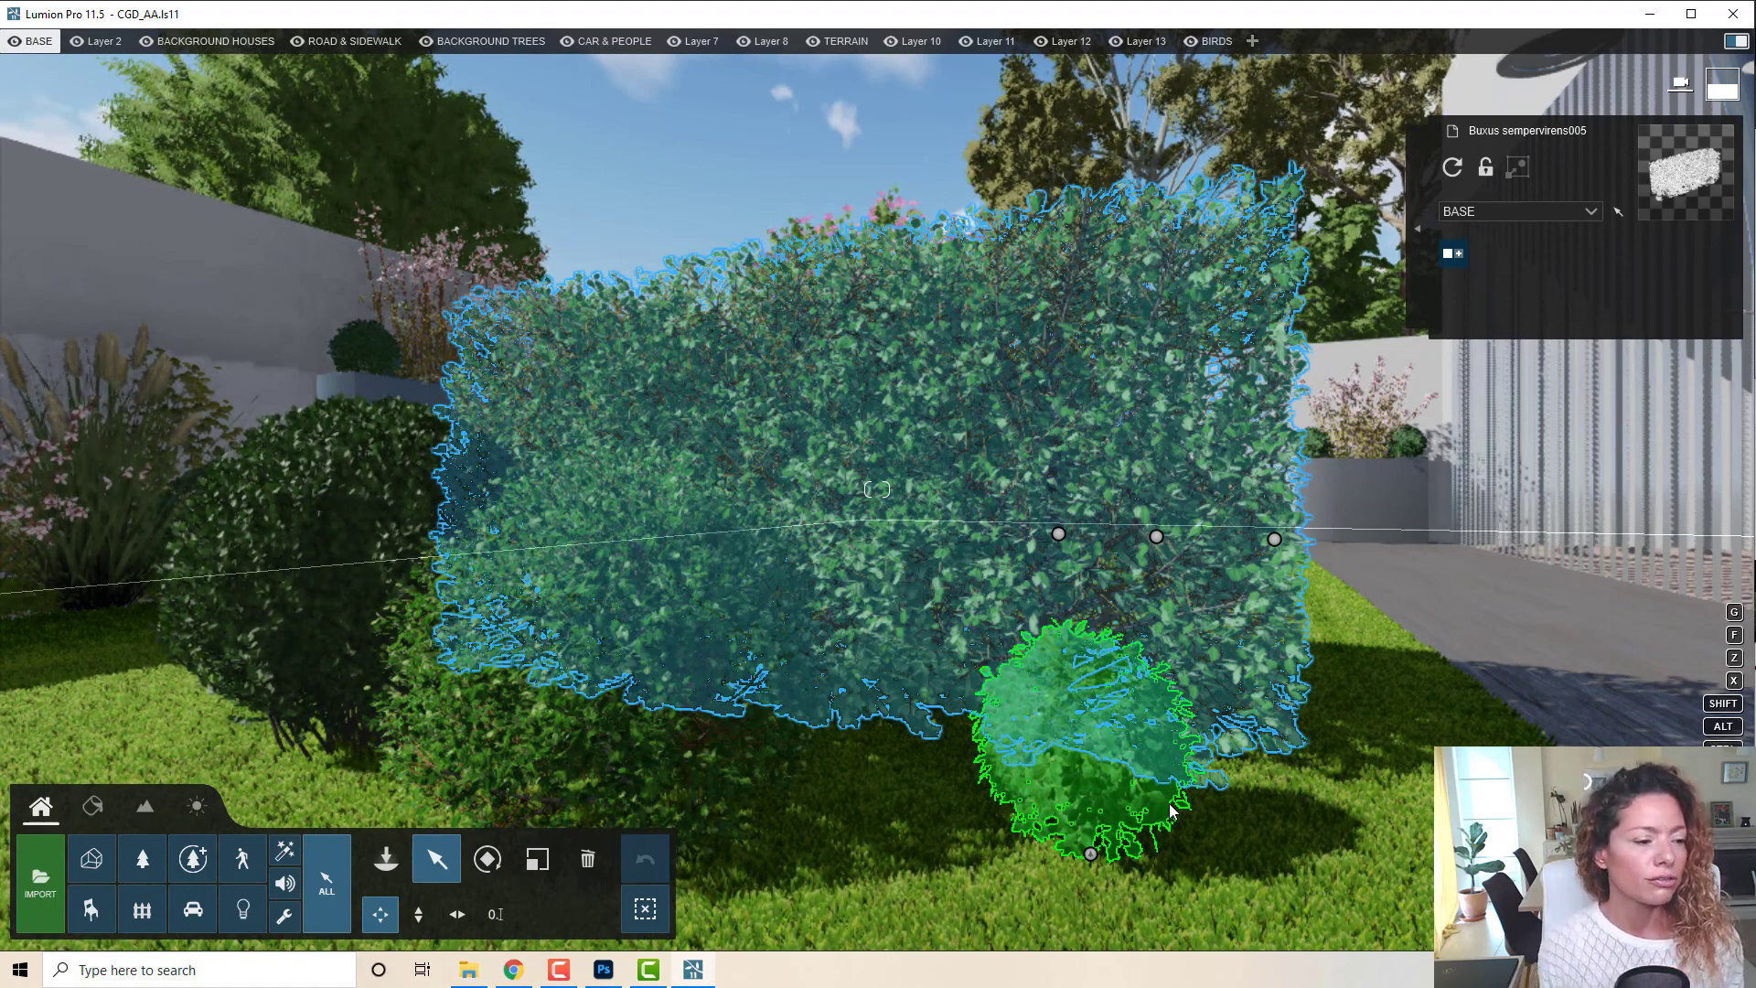
key(w)
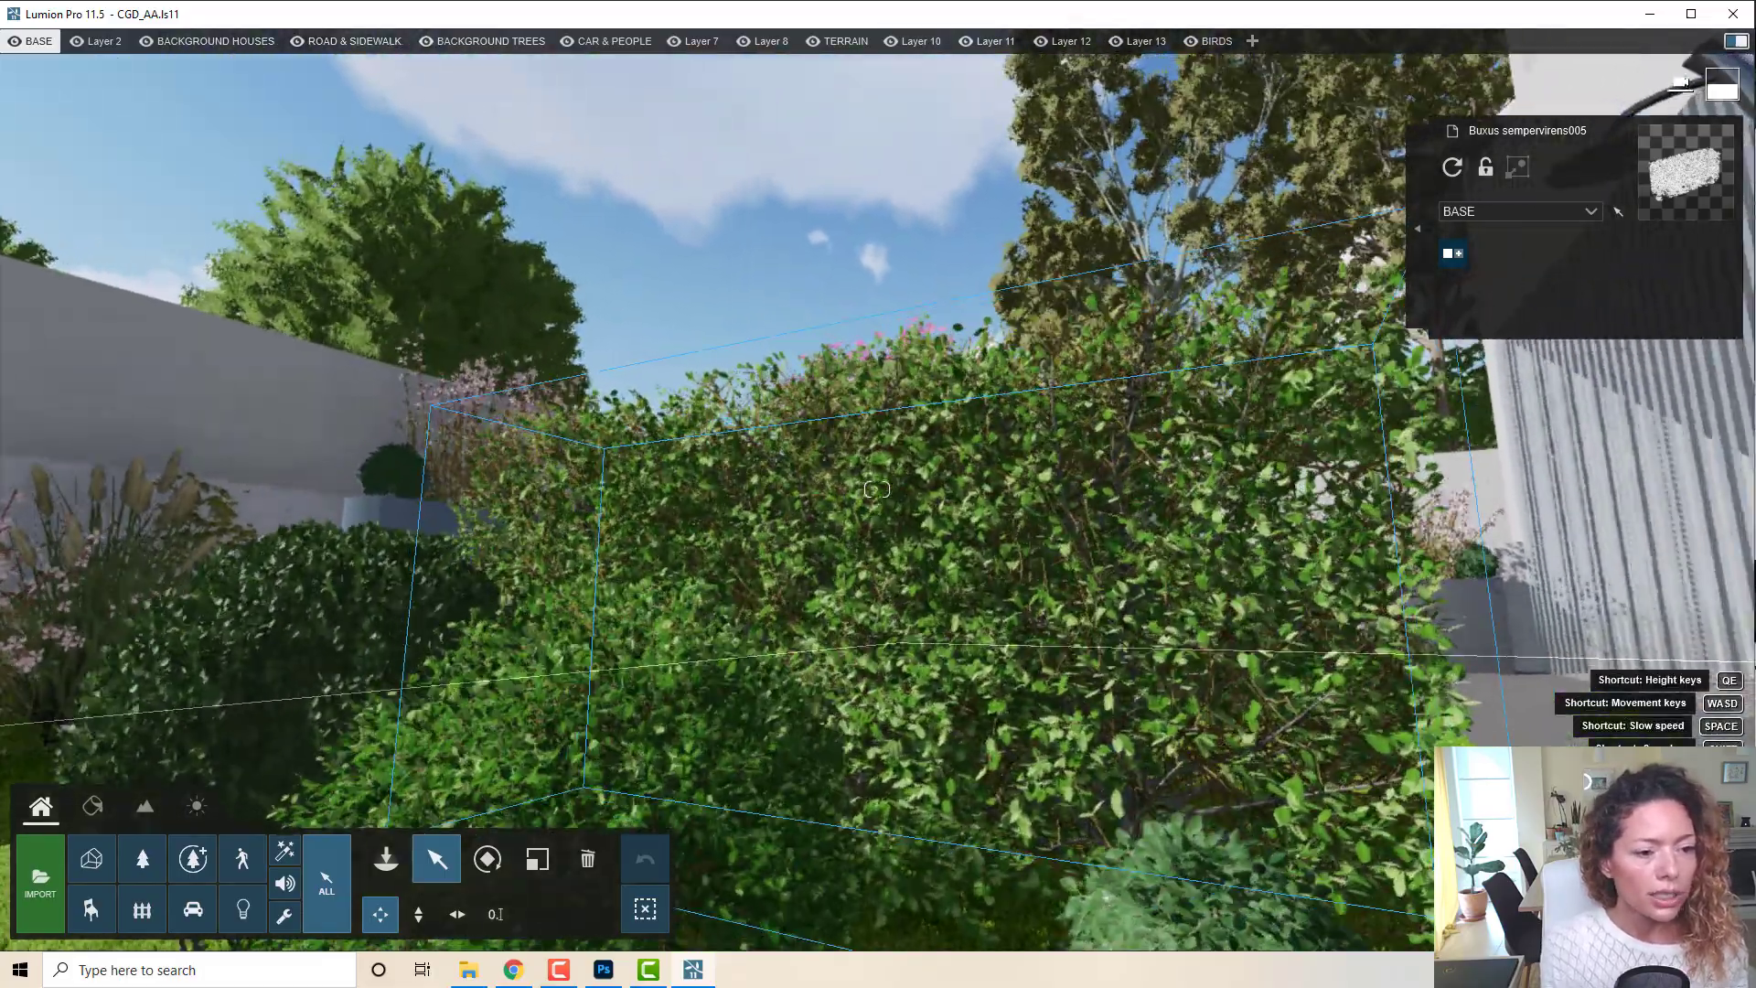